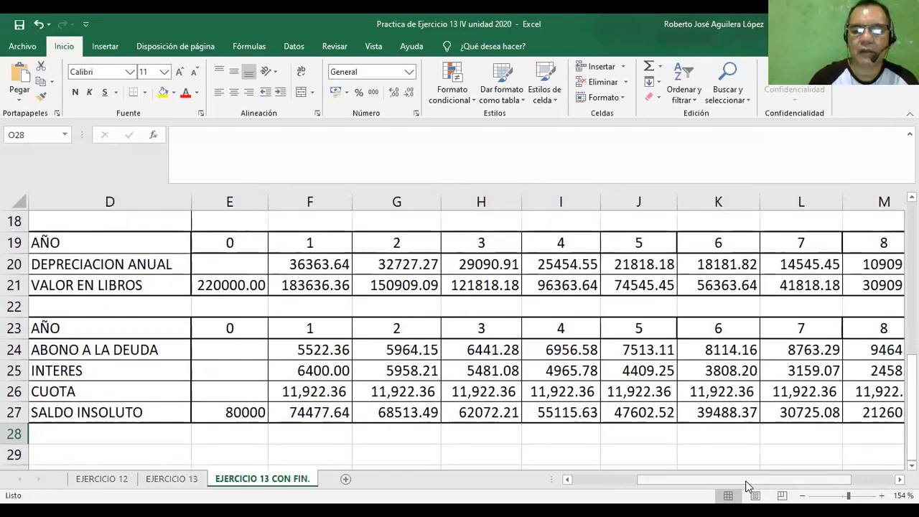
Label the first concept row of the CON FINANCIAMIENTO table, cell D3, as "Ingresos".
left_click_drag(744, 481, 680, 481)
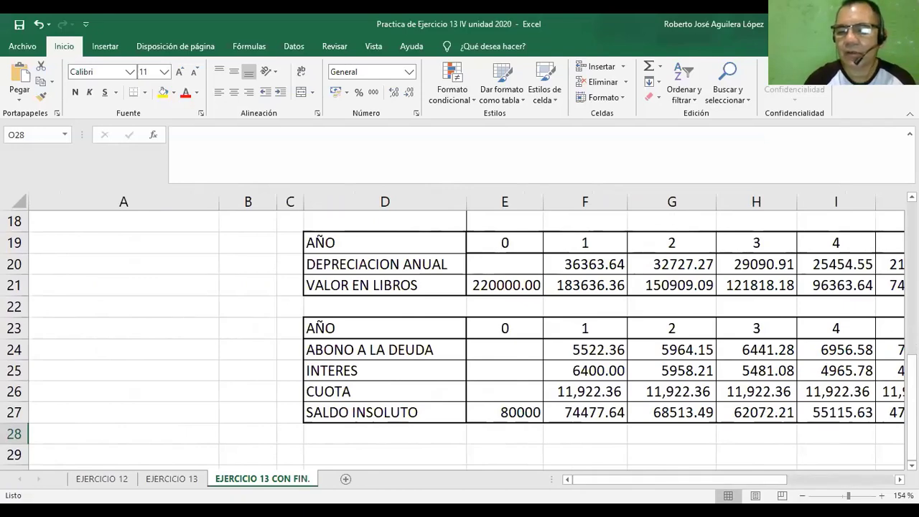
left_click_drag(849, 496, 844, 496)
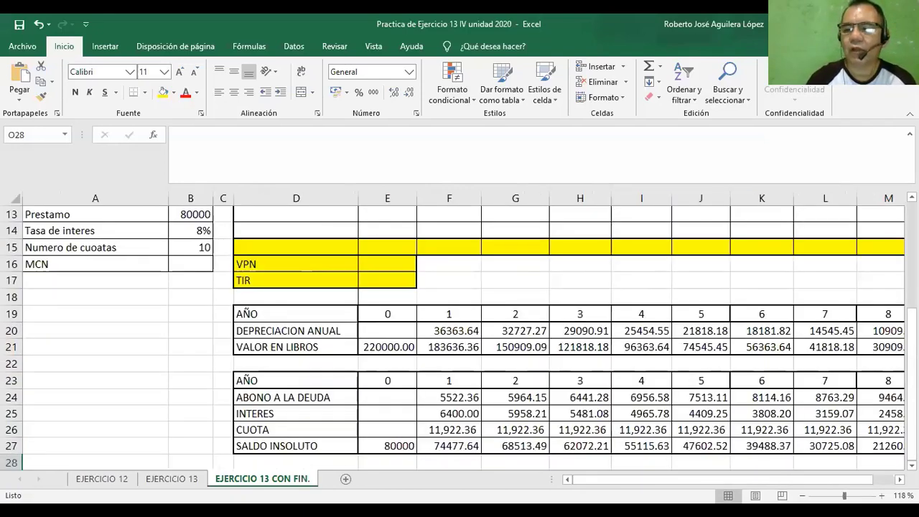
scroll(460, 337, "up", 4)
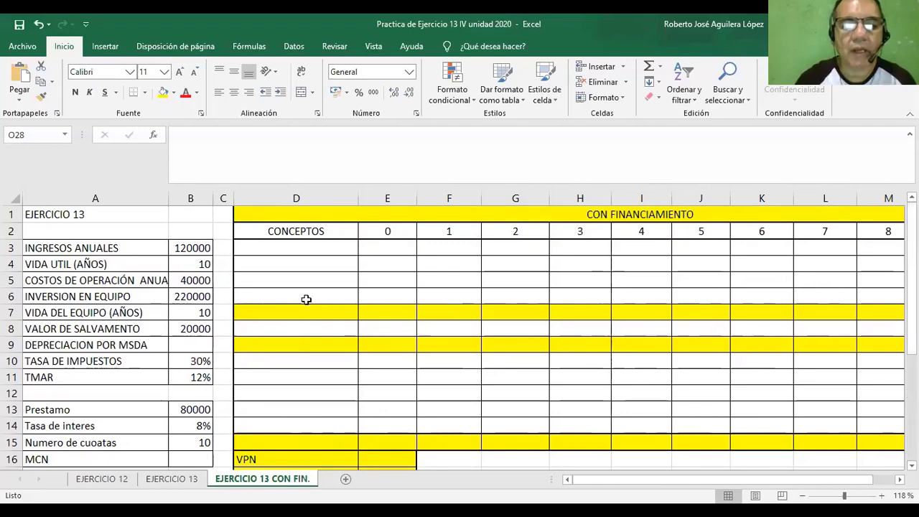
left_click(306, 249)
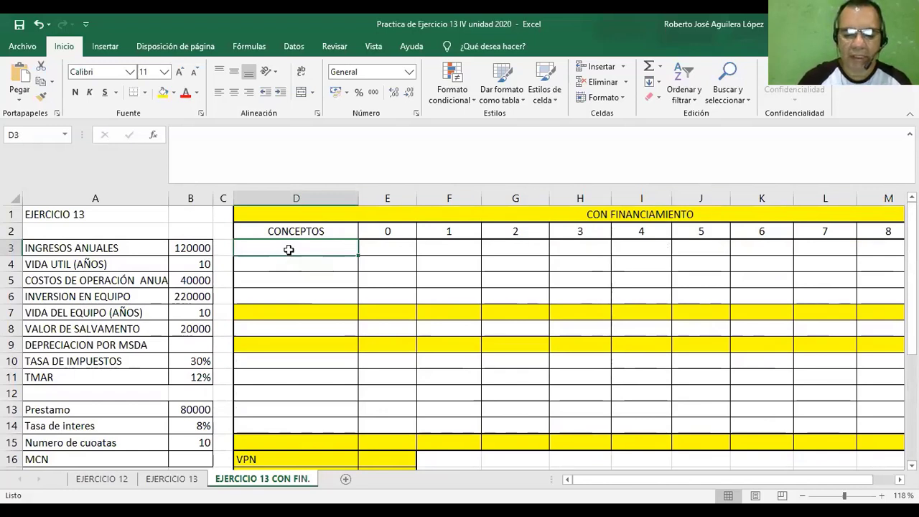
type("Ingresos")
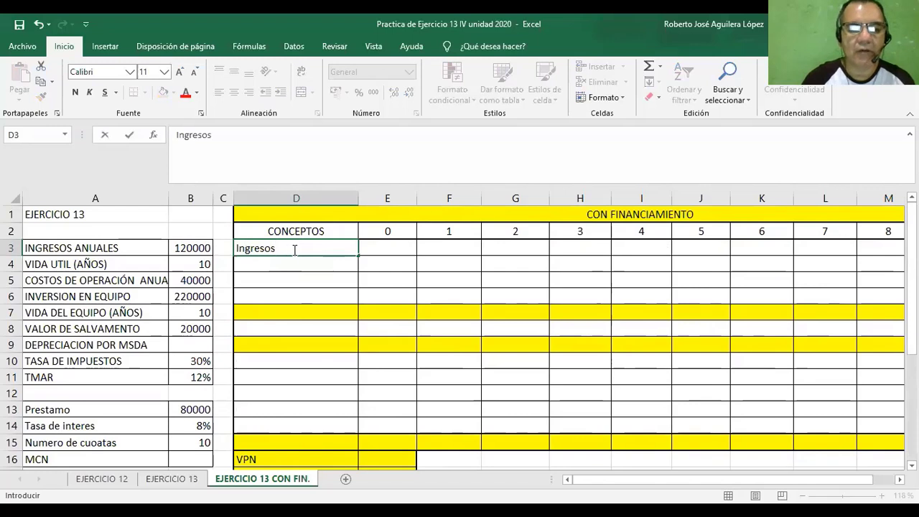
key("Return")
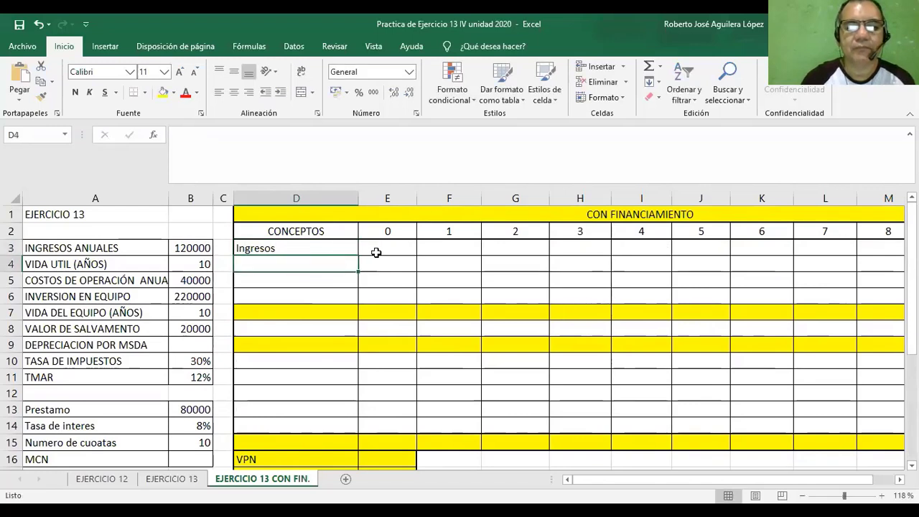
left_click(373, 252)
left_click(347, 249)
left_click(438, 251)
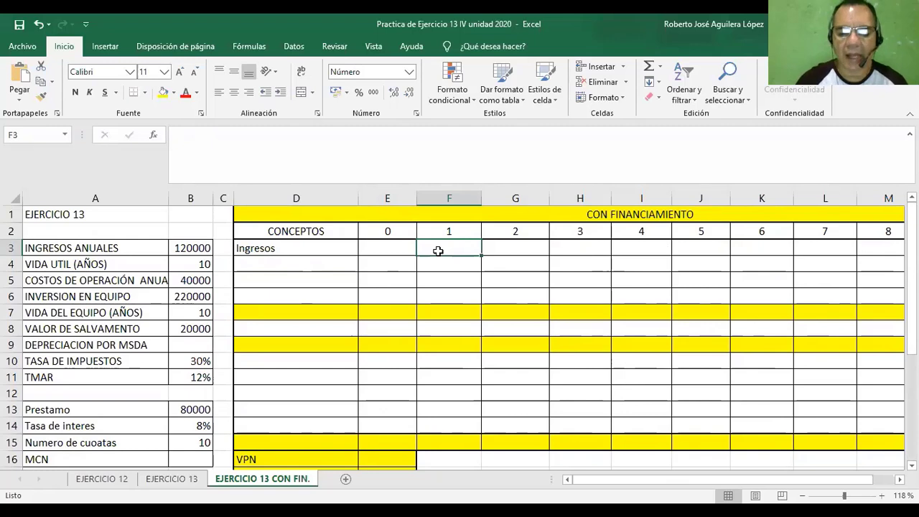
type("=")
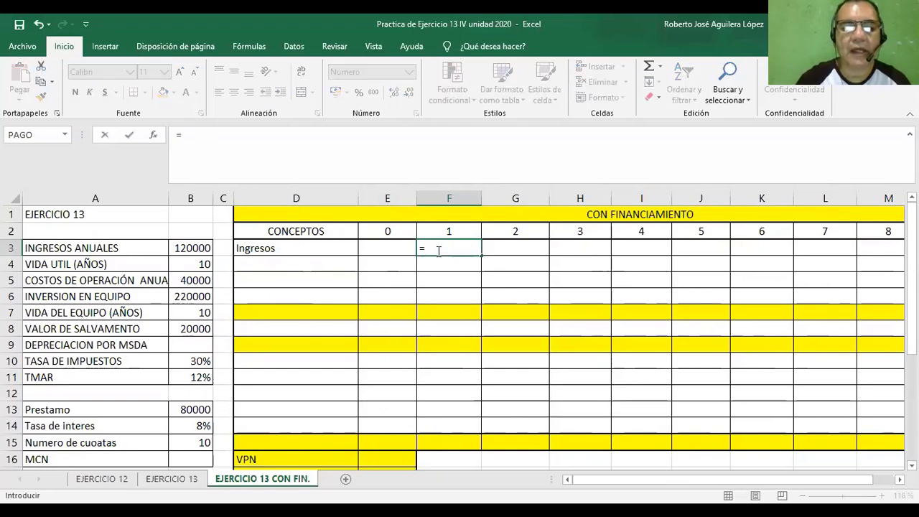
left_click(181, 249)
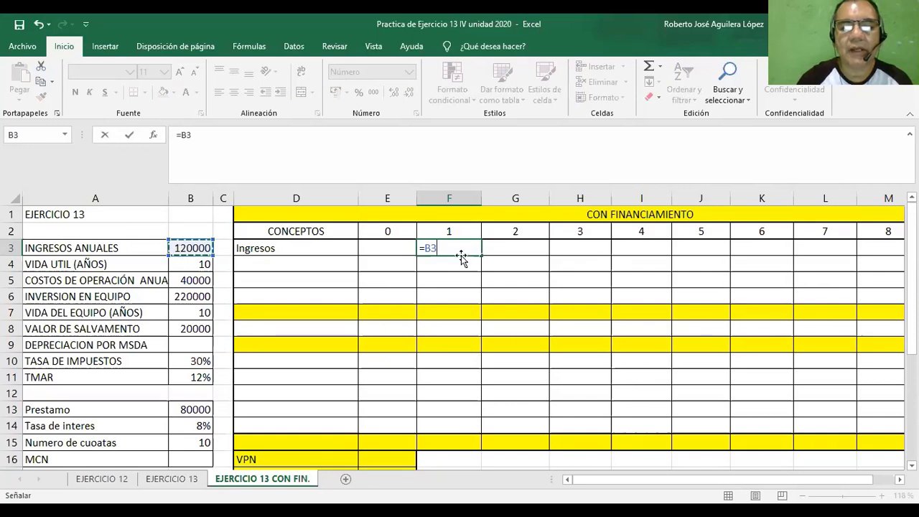
left_click_drag(425, 247, 440, 247)
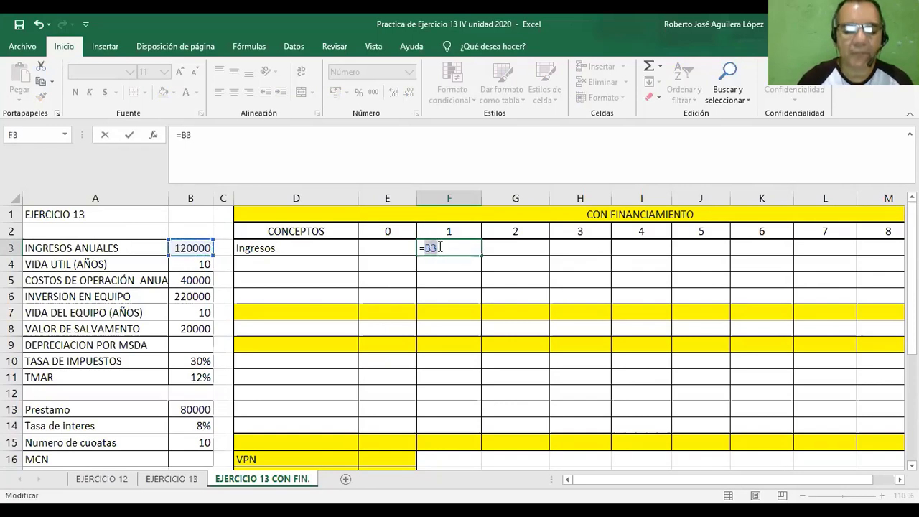
key("F4")
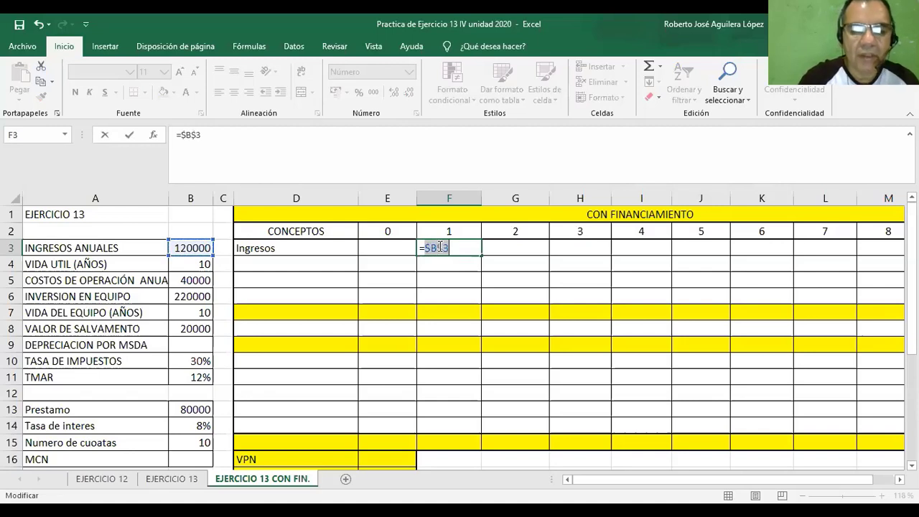
left_click(448, 277)
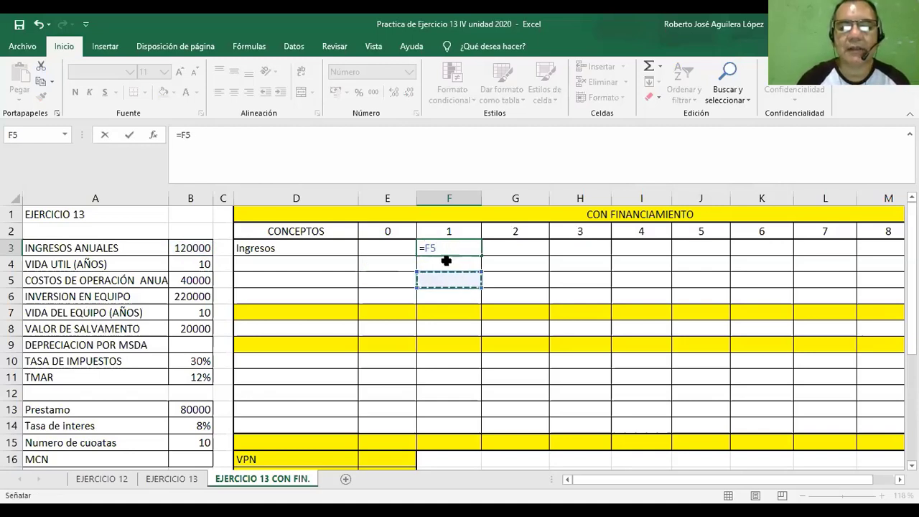
left_click(438, 247)
key("Escape")
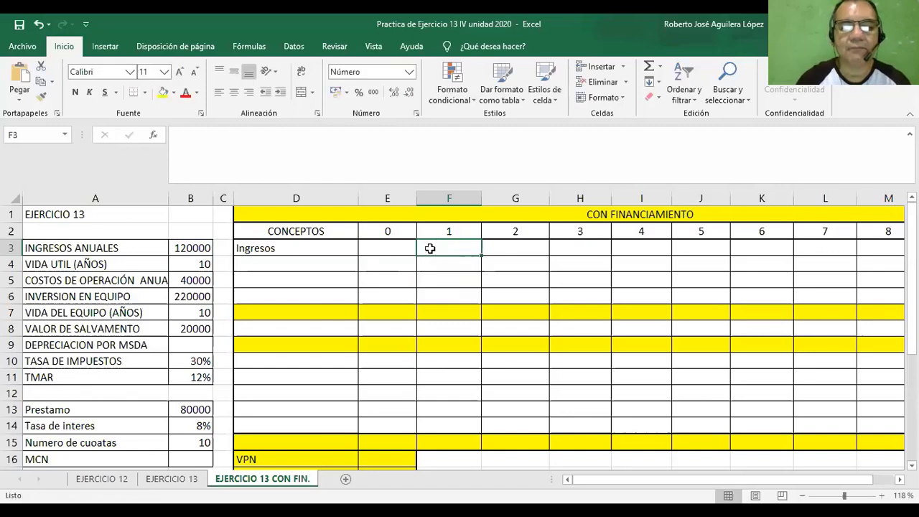
Enter =$B$3 as the year 1 income in F3 and fill it across the Ingresos row through year 10.
type("=")
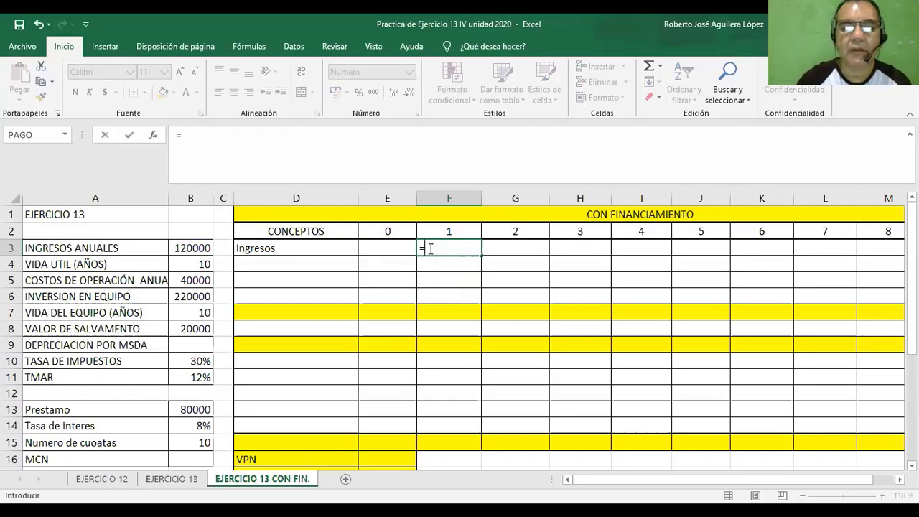
left_click(193, 248)
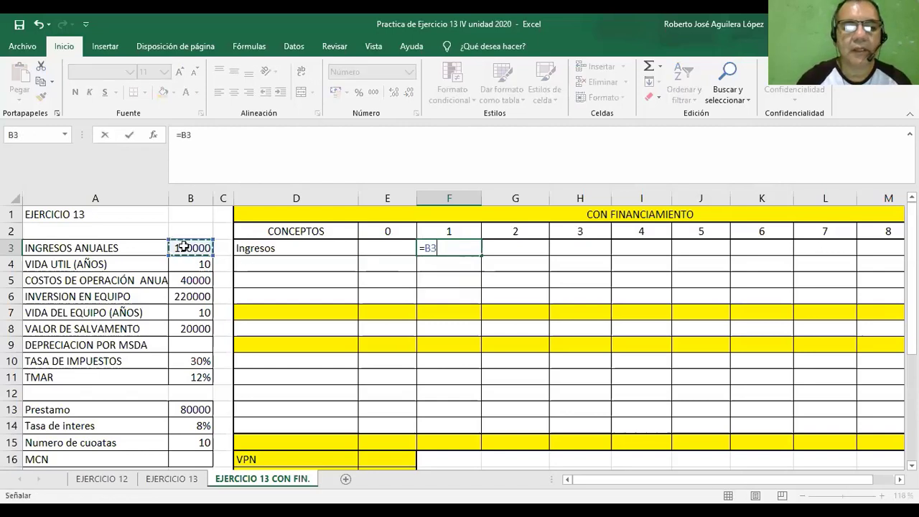
left_click(422, 247)
left_click(426, 248)
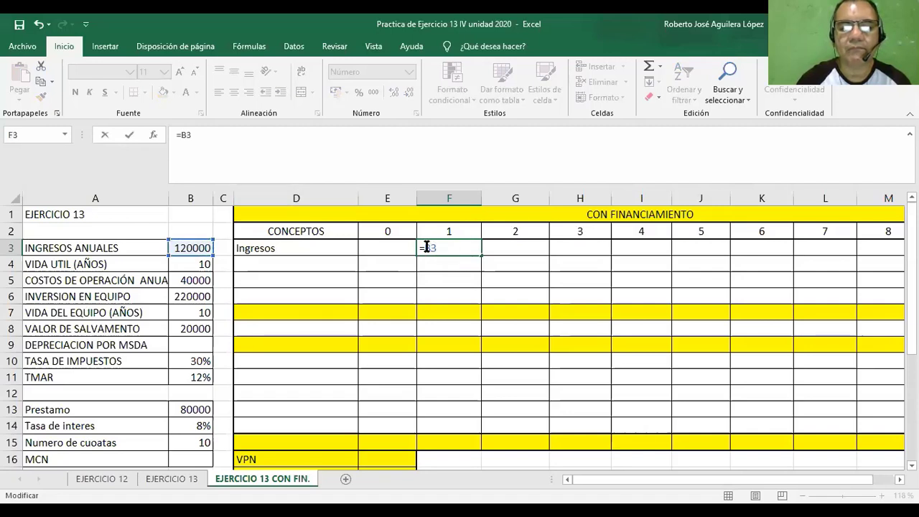
left_click_drag(426, 248, 441, 247)
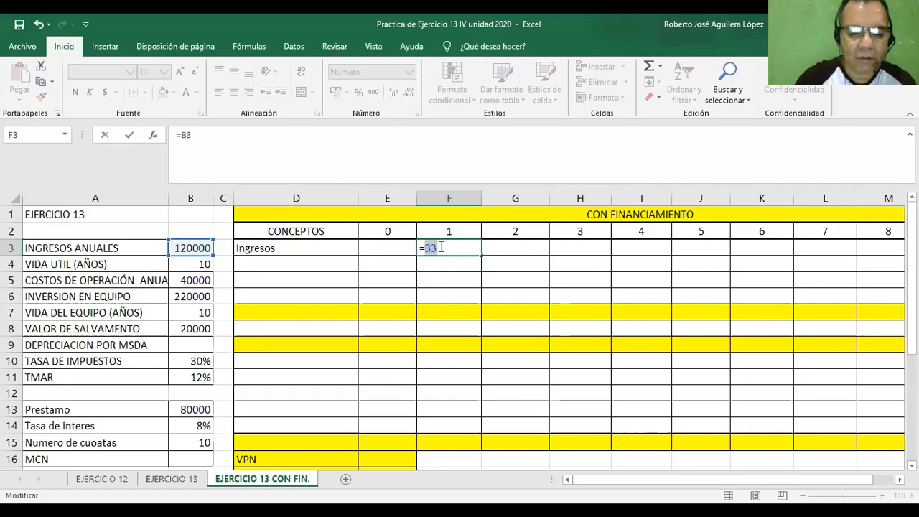
key("F4")
key("Return")
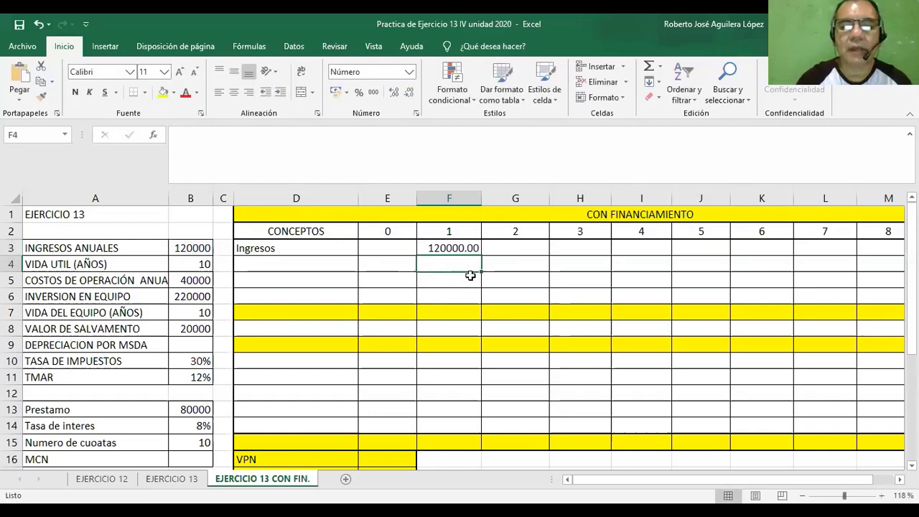
left_click(462, 249)
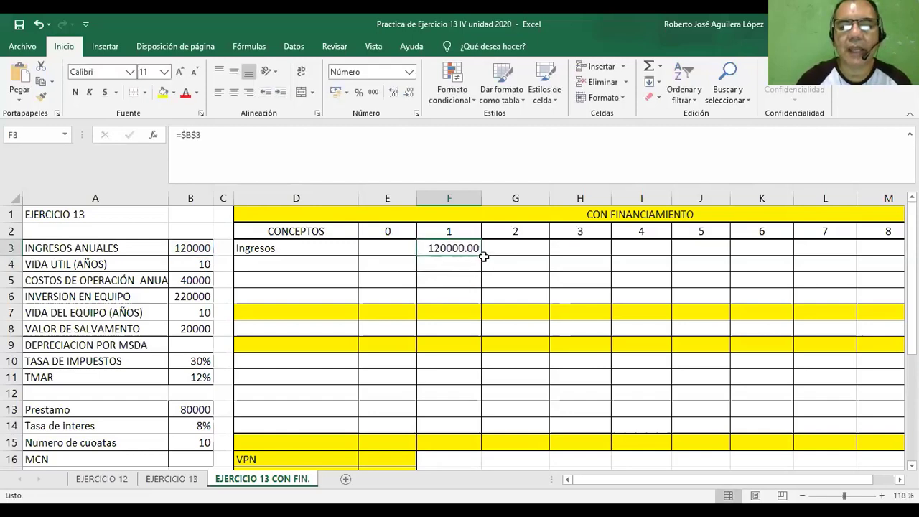
left_click_drag(482, 255, 811, 242)
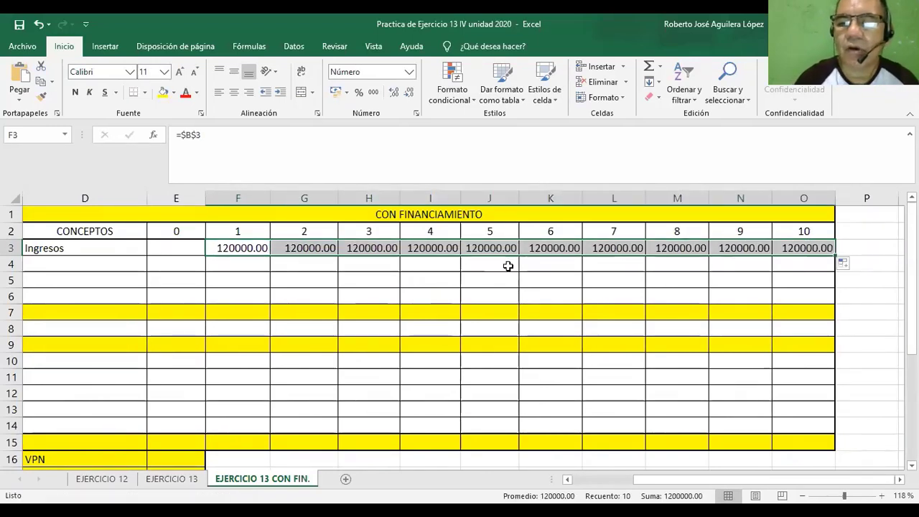
Label the row below Ingresos, cell D4, as "Costos de operación".
left_click(567, 480)
left_click(567, 479)
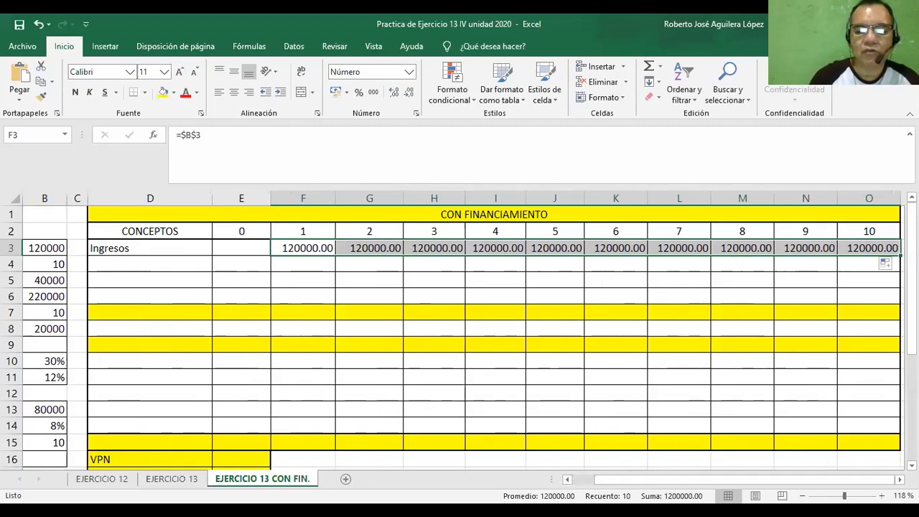
left_click(568, 480)
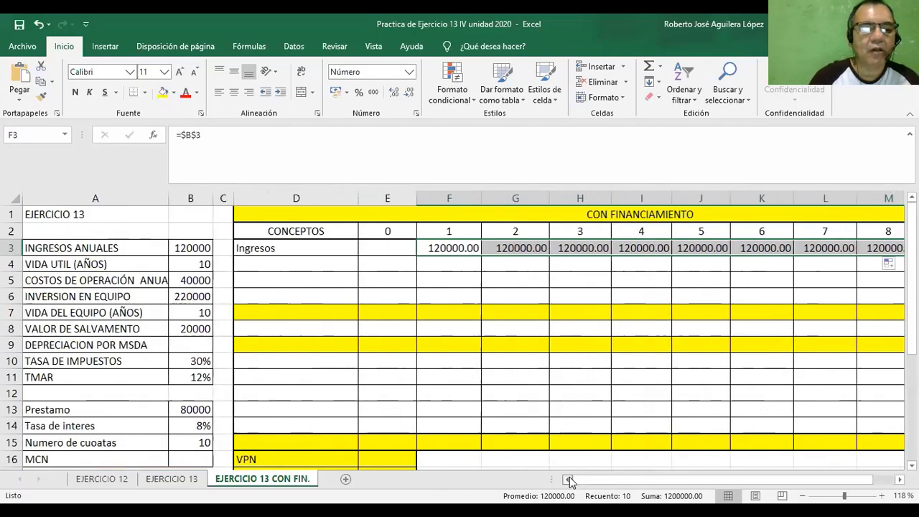
left_click(305, 264)
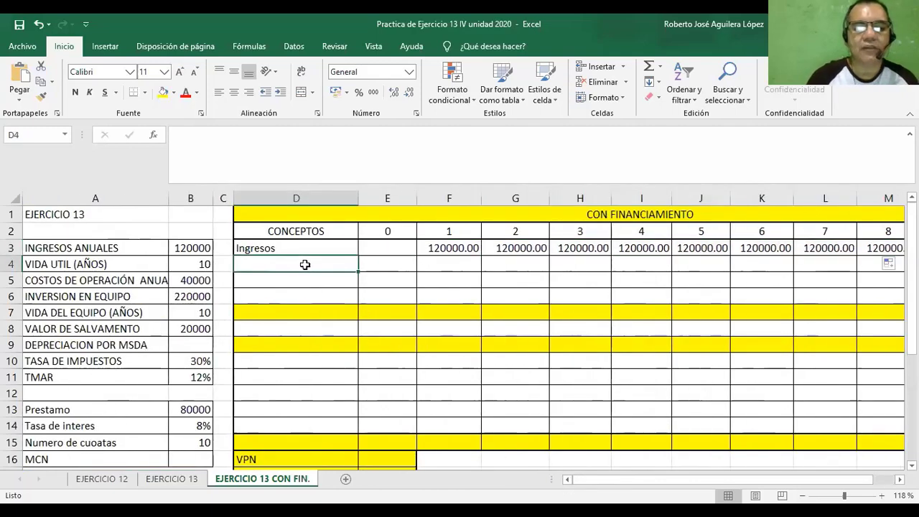
type("Costo")
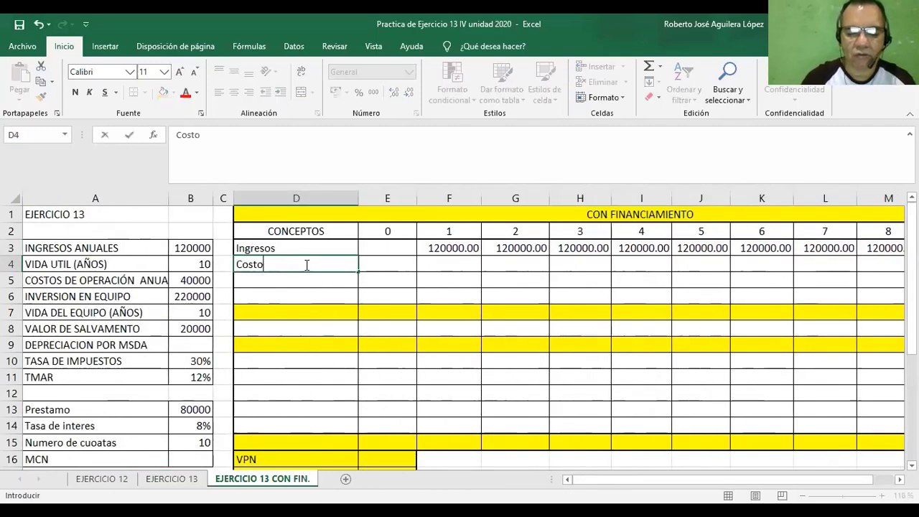
type("s de operacio")
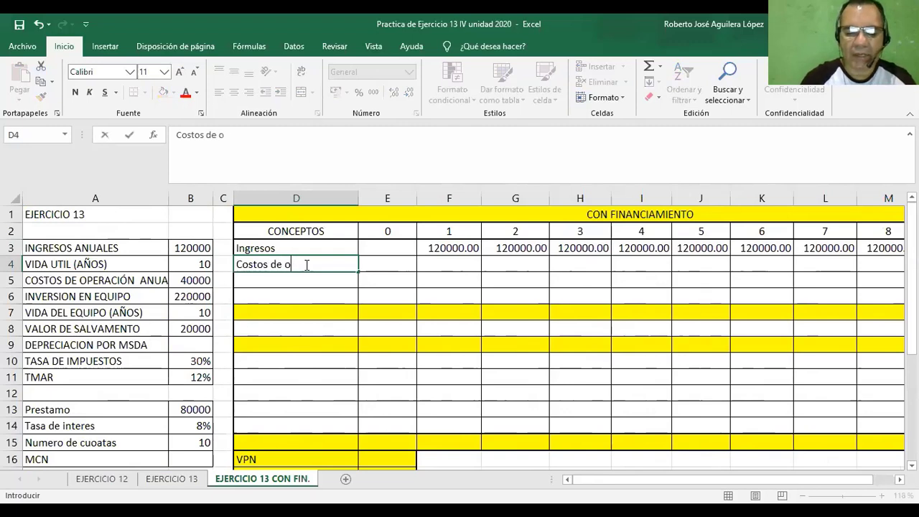
type("n")
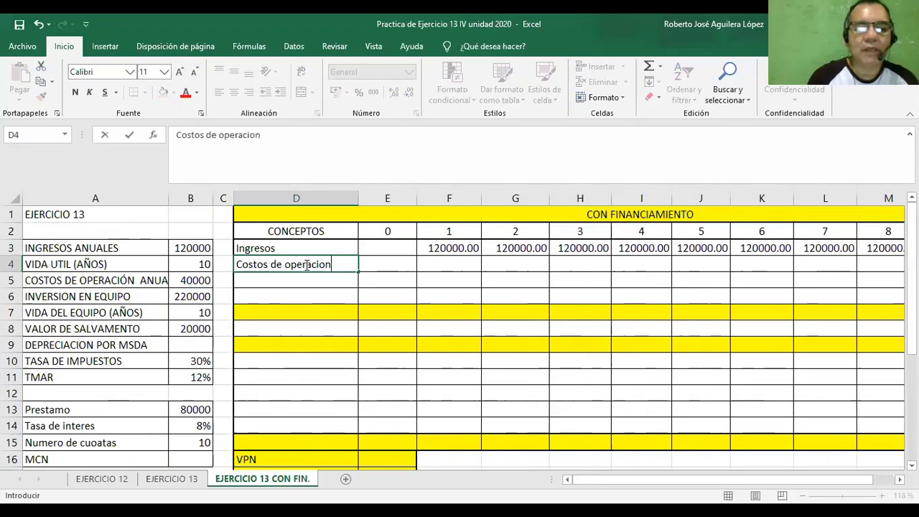
key("BackSpace")
key("BackSpace")
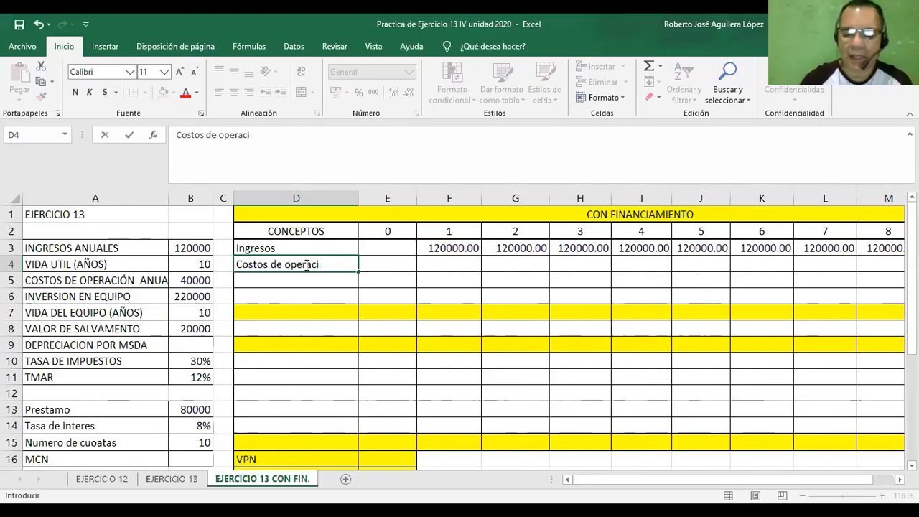
type("ón")
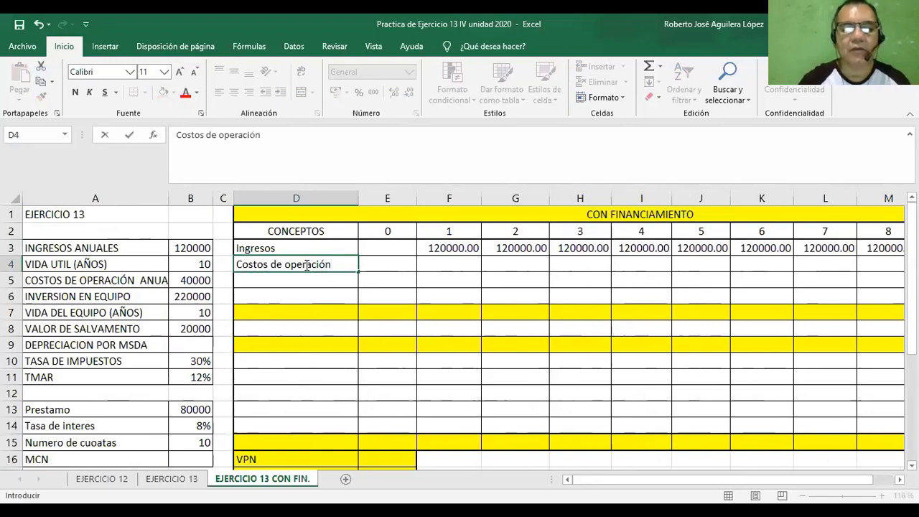
Enter =$B$5 as the year 1 operating cost in F4 and fill it across the row through year 10.
left_click(434, 260)
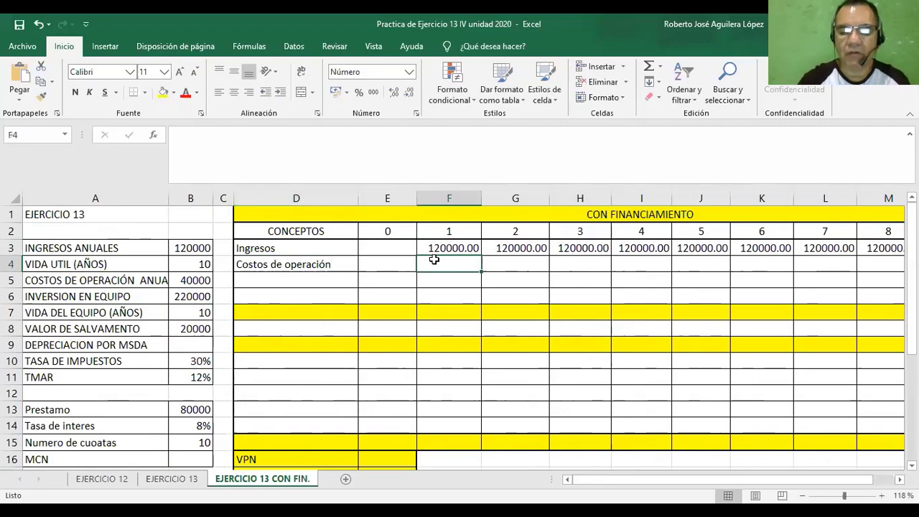
type("=")
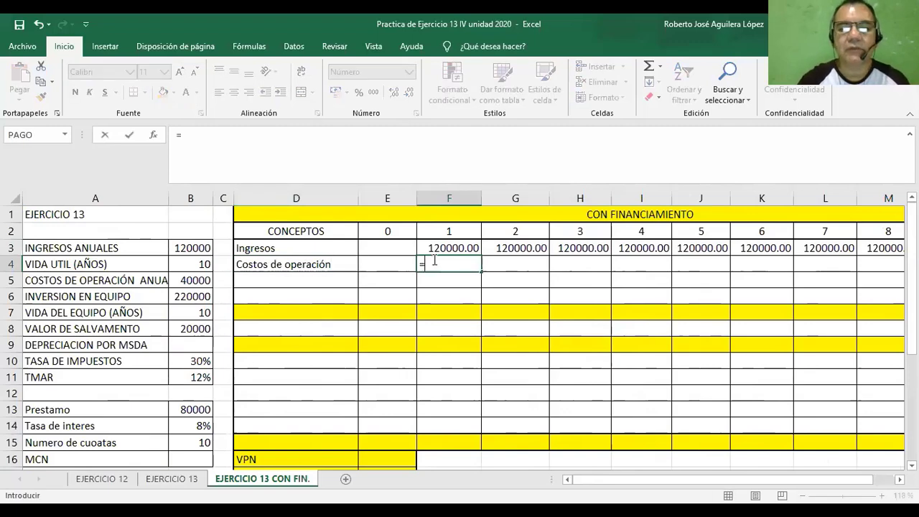
left_click(197, 282)
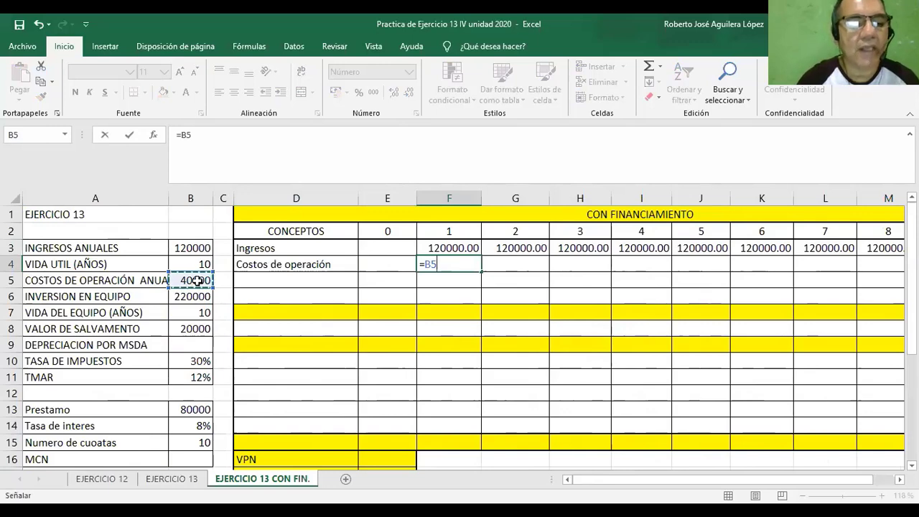
double_click(430, 264)
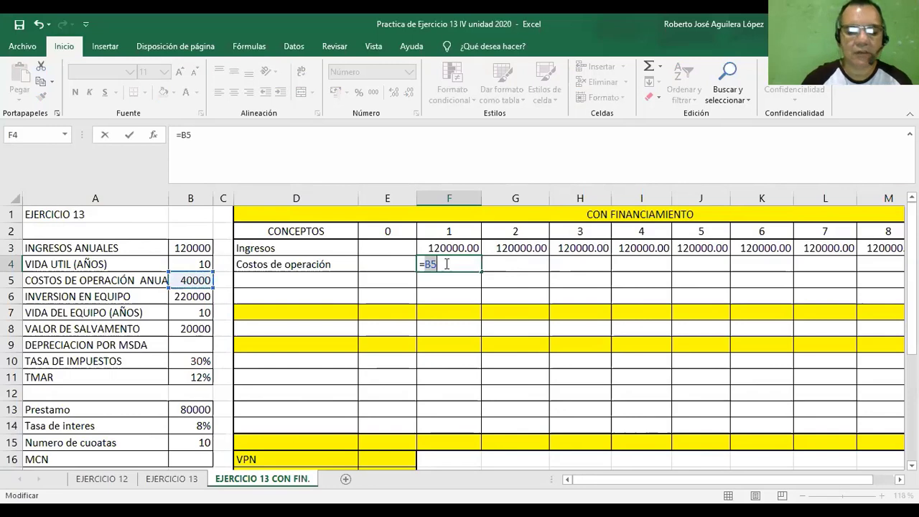
key("F4")
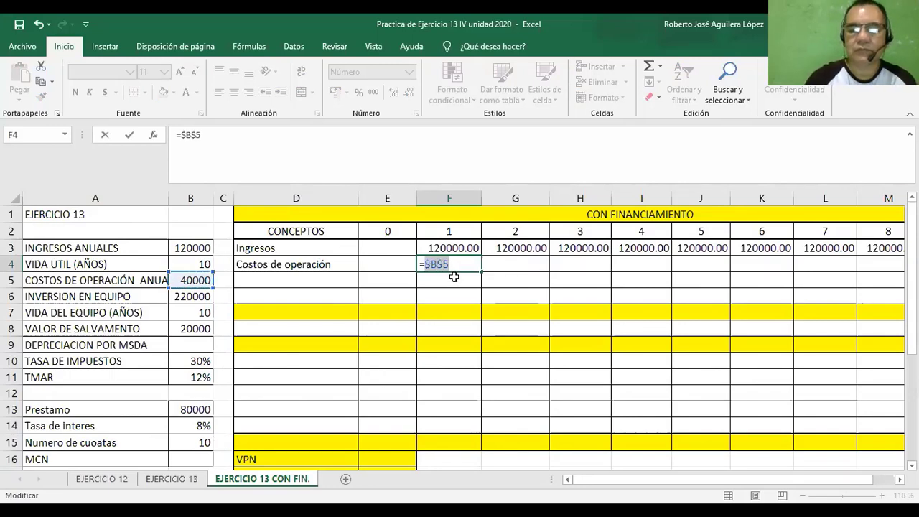
key("ctrl+Return")
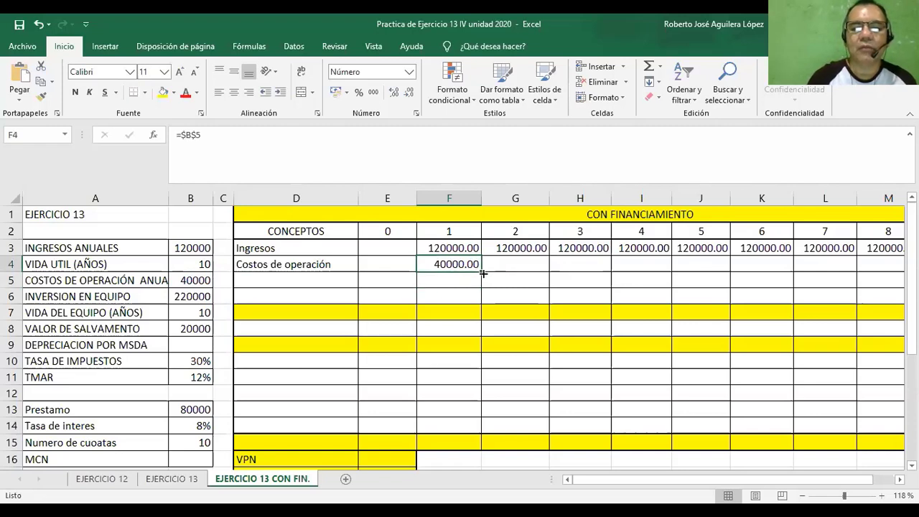
left_click_drag(480, 270, 820, 275)
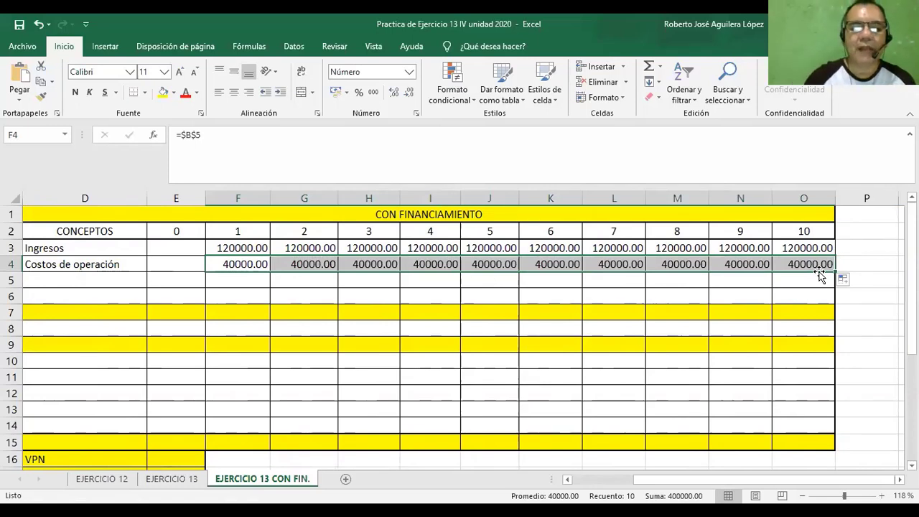
Label the row below Costos de operación, cell D5, as "Depreciación".
left_click(109, 280)
type("d")
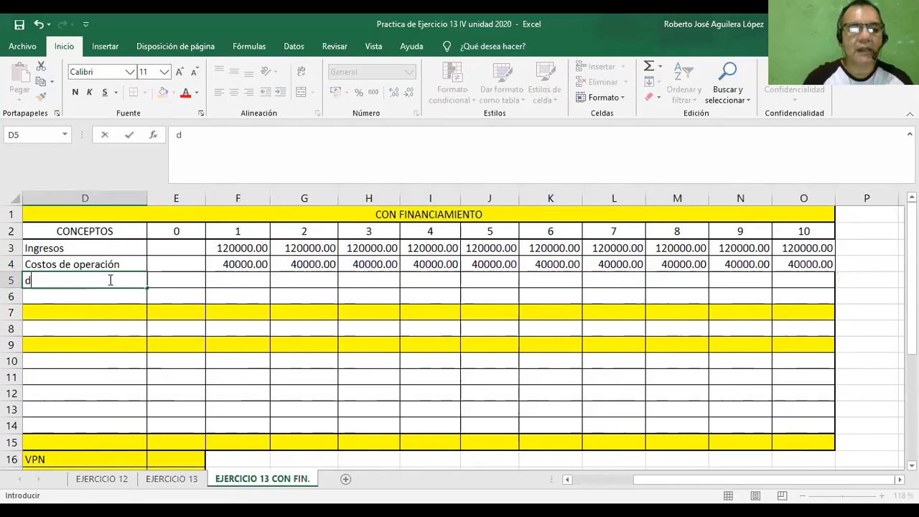
type("e")
key("BackSpace")
key("BackSpace")
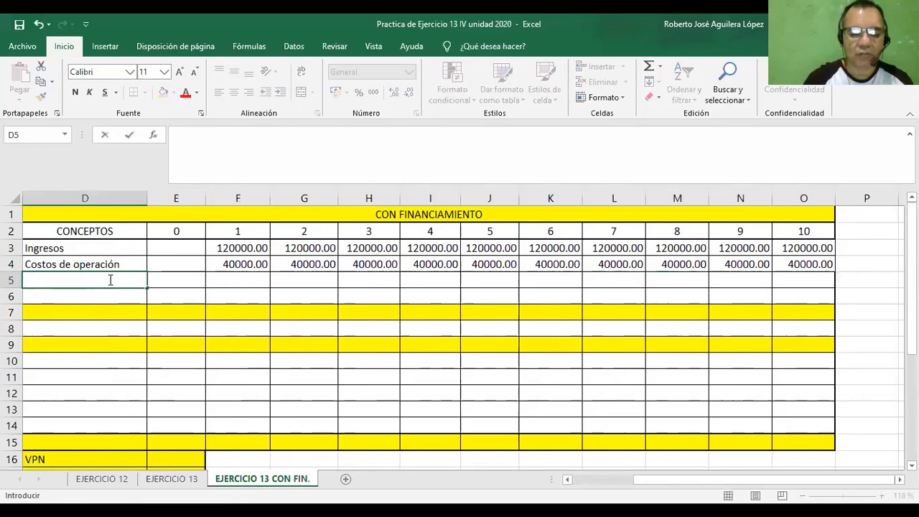
type("Detreciac")
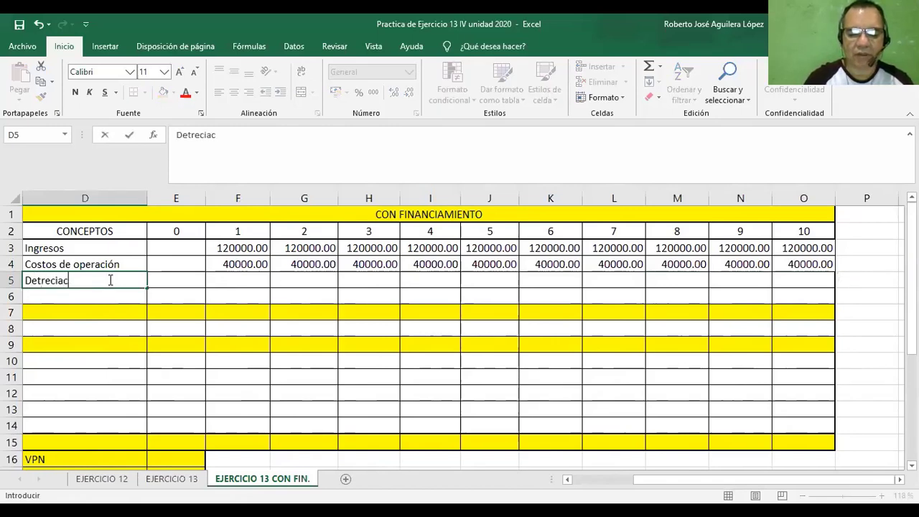
type("ion")
key("BackSpace")
key("BackSpace")
key("BackSpace")
key("BackSpace")
key("BackSpace")
key("BackSpace")
key("BackSpace")
key("BackSpace")
key("BackSpace")
key("BackSpace")
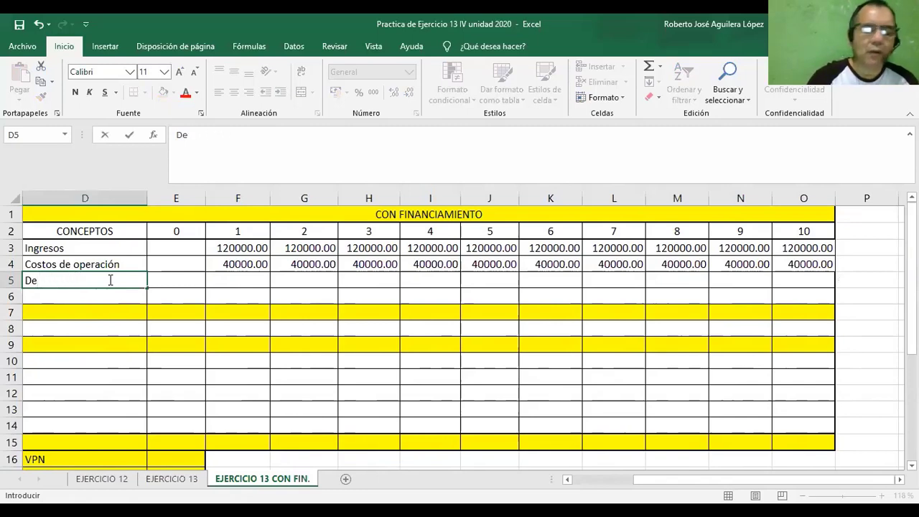
type("pre")
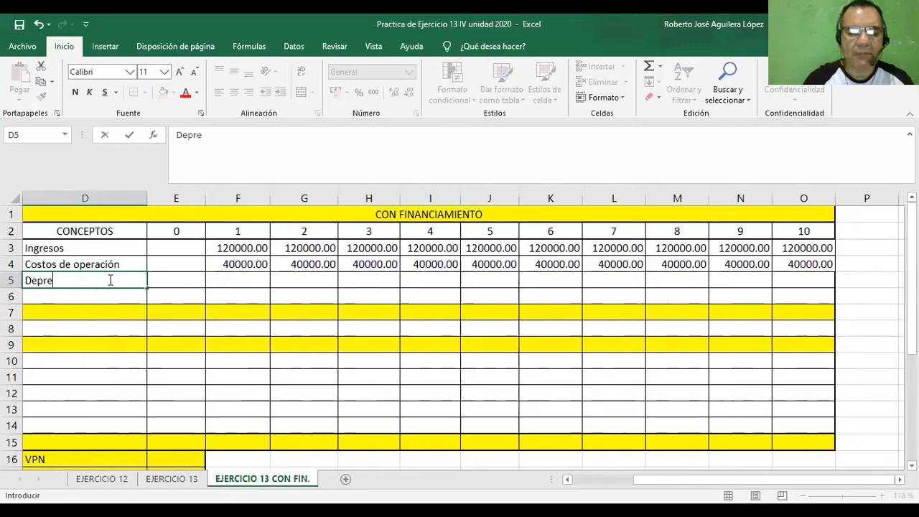
type("ci")
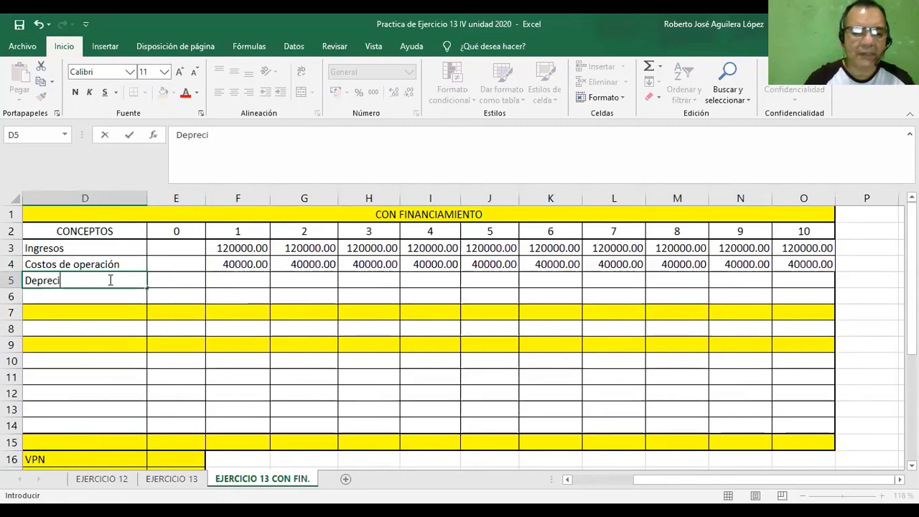
type("aci")
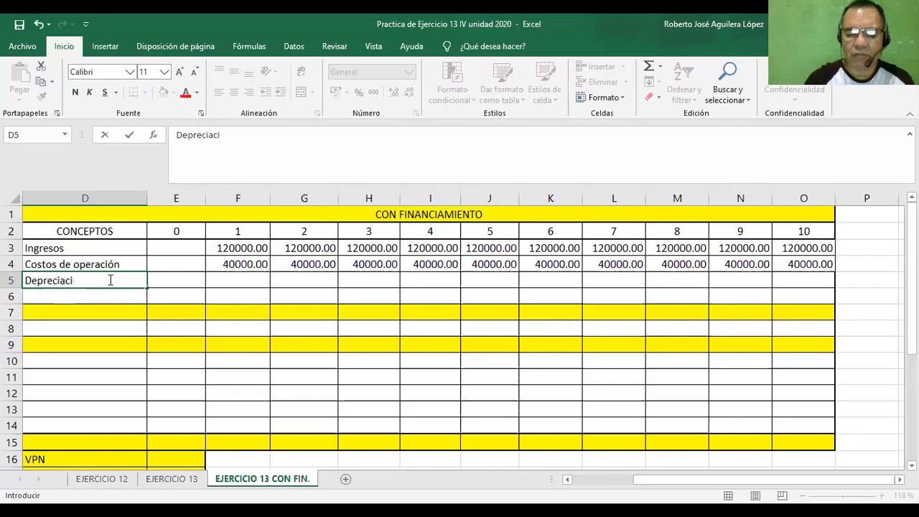
type("ón")
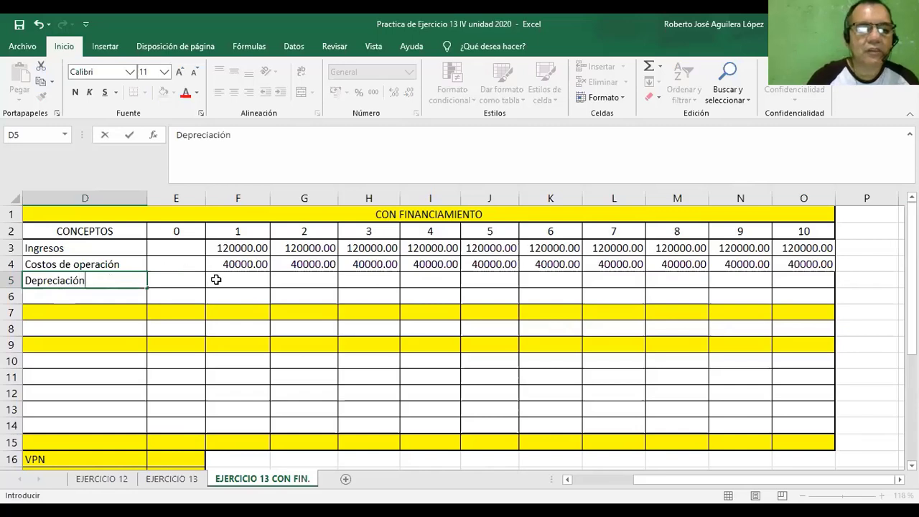
Link the year 1 depreciation in F5 to the DEPRECIACION ANUAL row of the depreciation table with =F20.
left_click(216, 280)
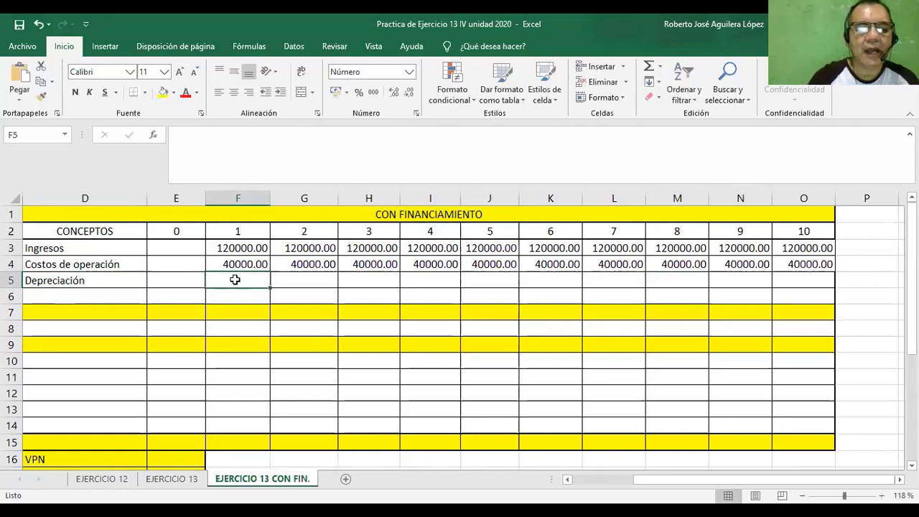
type("=")
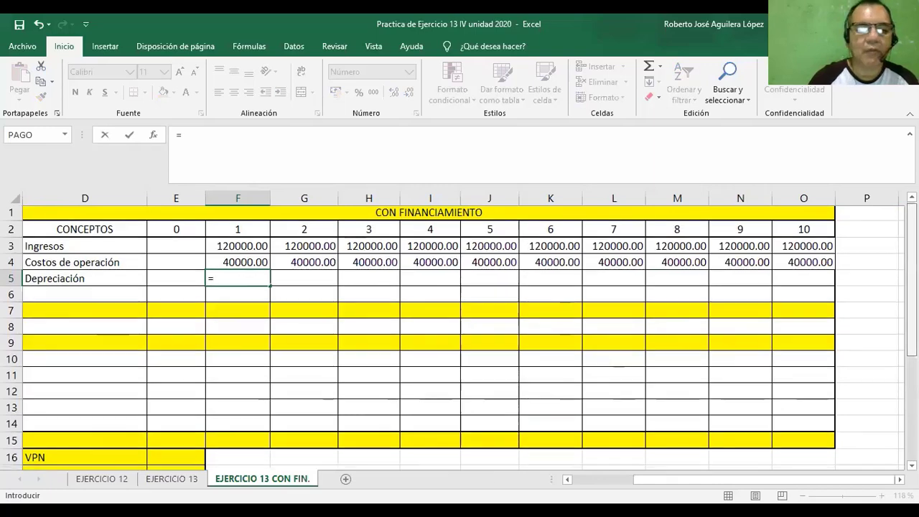
scroll(459, 337, "down", 1)
scroll(459, 337, "down", 1)
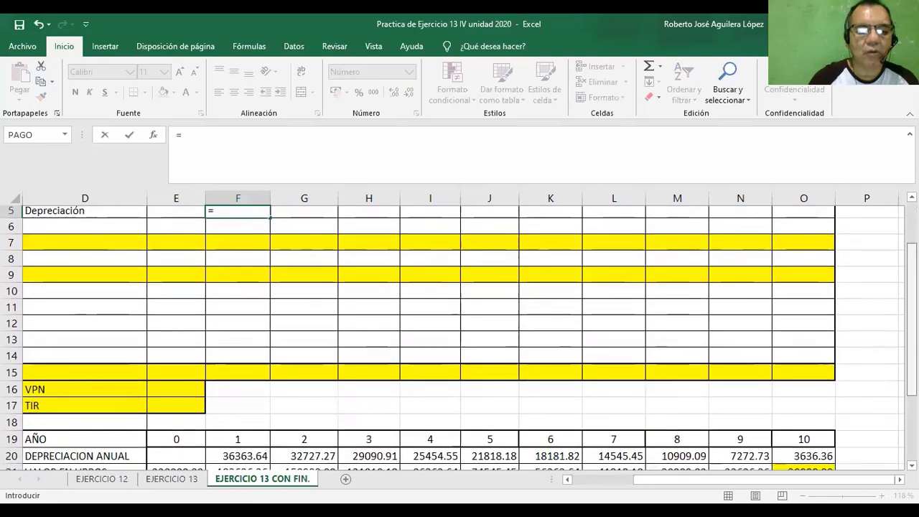
scroll(459, 337, "up", 1)
scroll(681, 412, "down", 1)
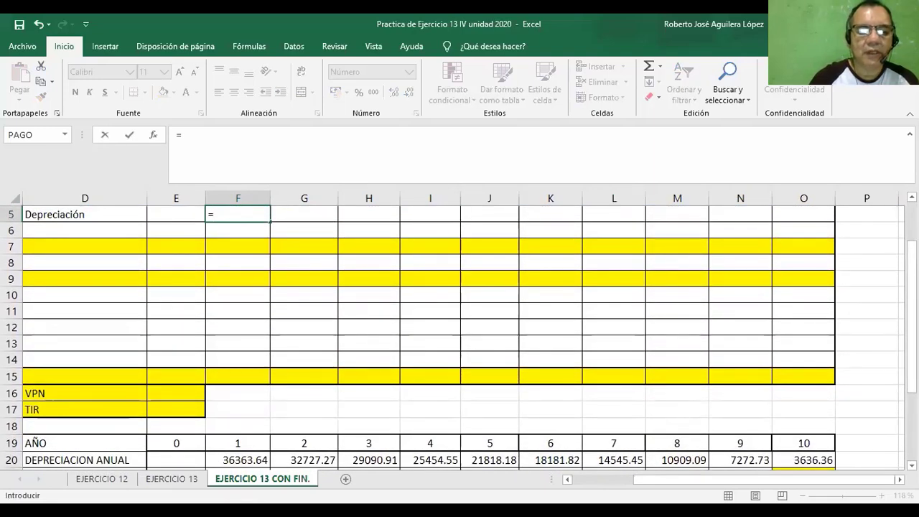
left_click(238, 460)
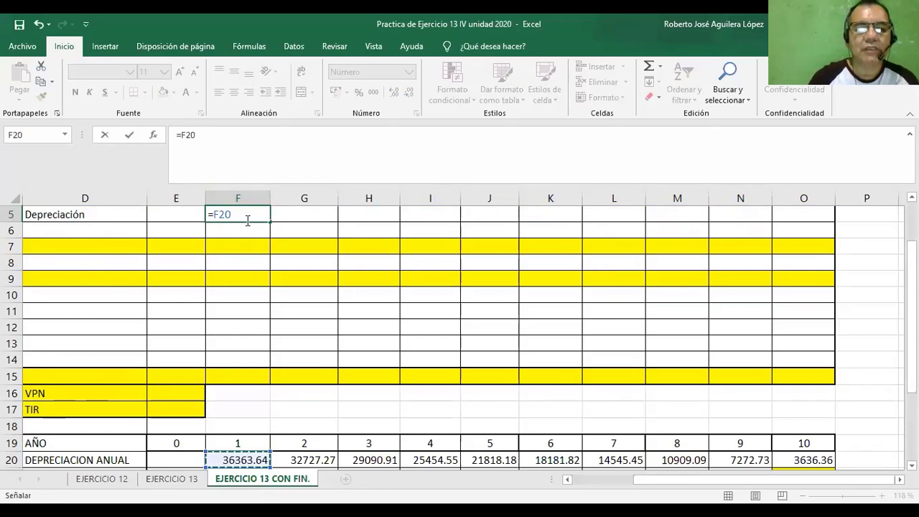
key("Return")
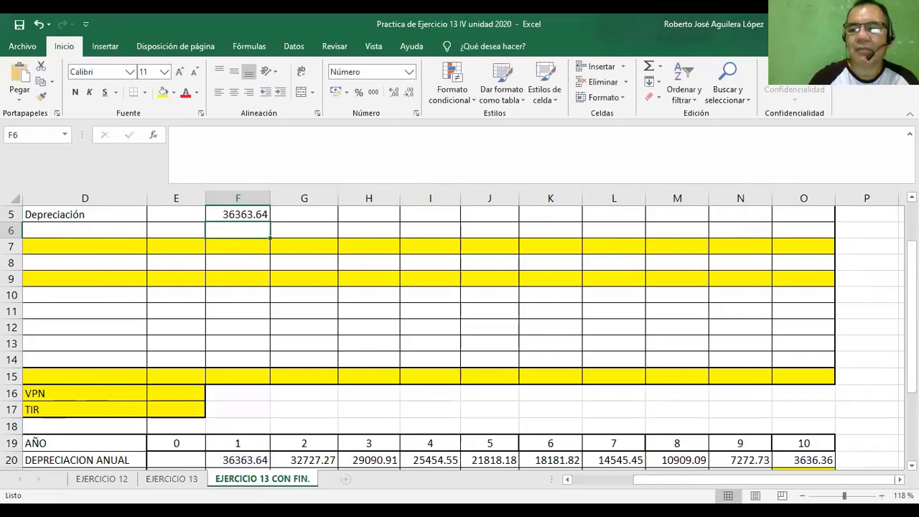
Fill the year 1 depreciation formula in F5 across the Depreciación row through year 10.
scroll(334, 268, "up", 3)
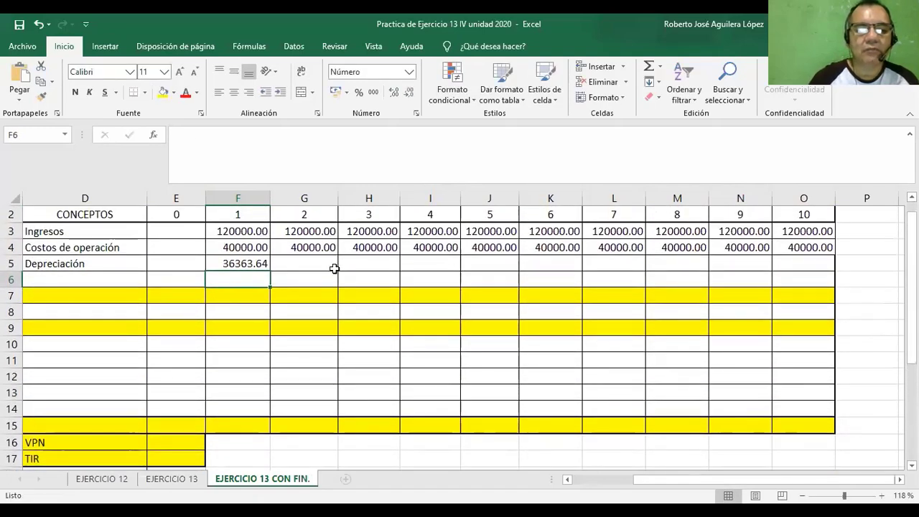
left_click(247, 263)
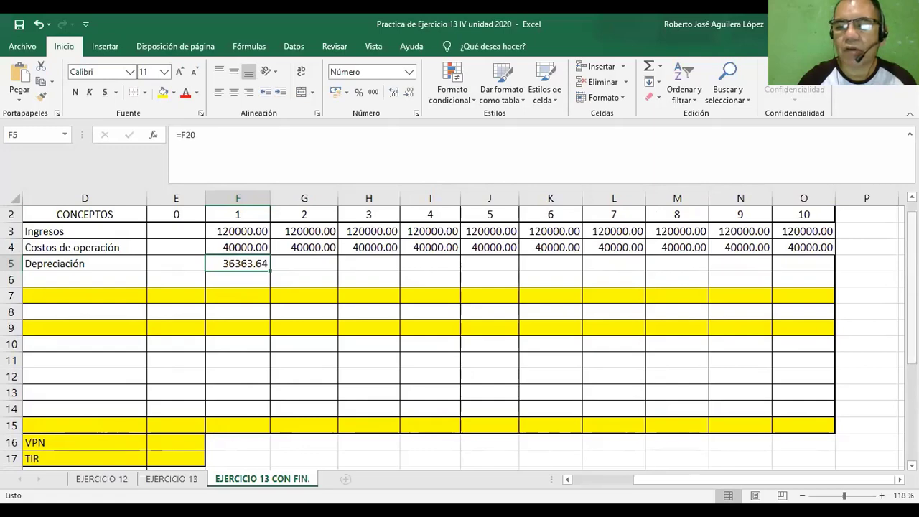
scroll(391, 364, "down", 3)
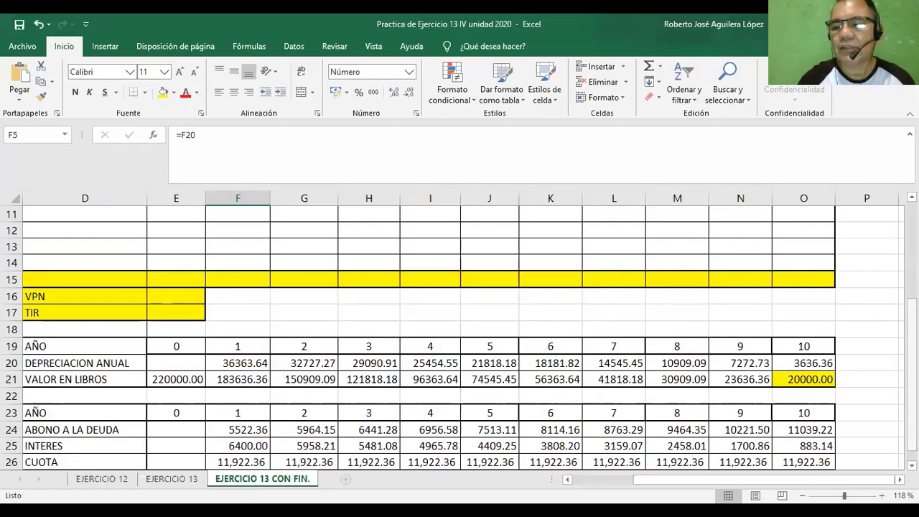
scroll(290, 316, "up", 4)
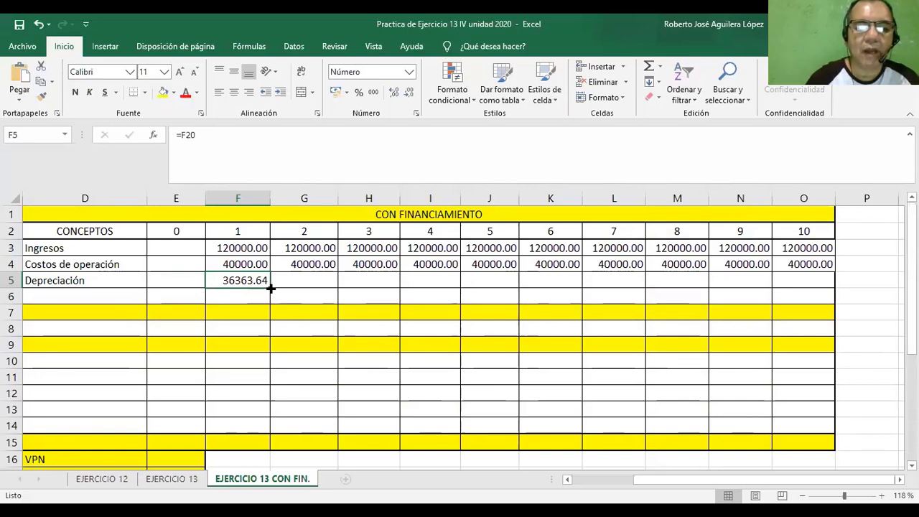
left_click_drag(271, 288, 814, 280)
left_click(871, 291)
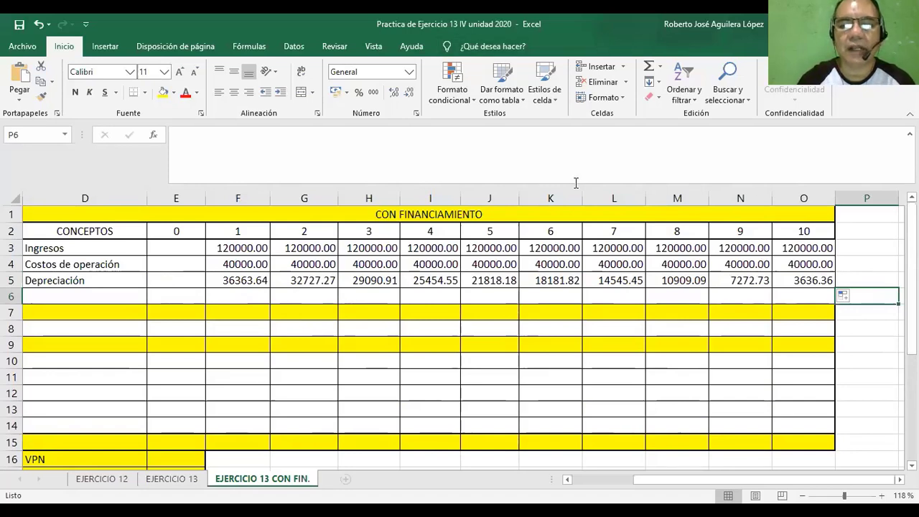
Label the row below Depreciación, cell D6, as "Intereses".
left_click(55, 293)
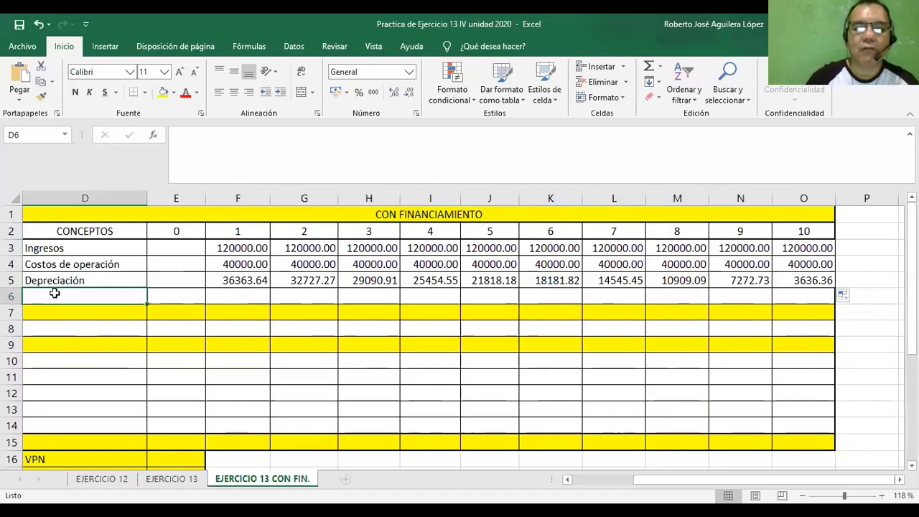
type("Inte")
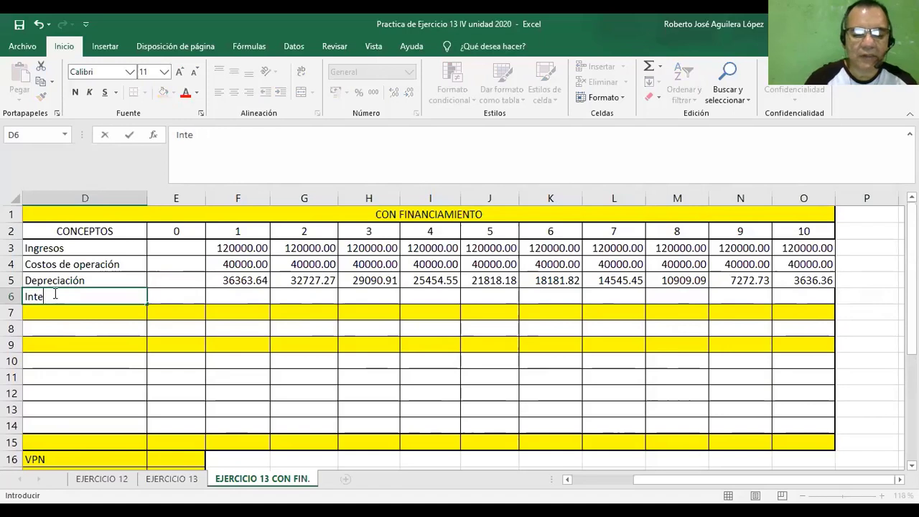
type("reses")
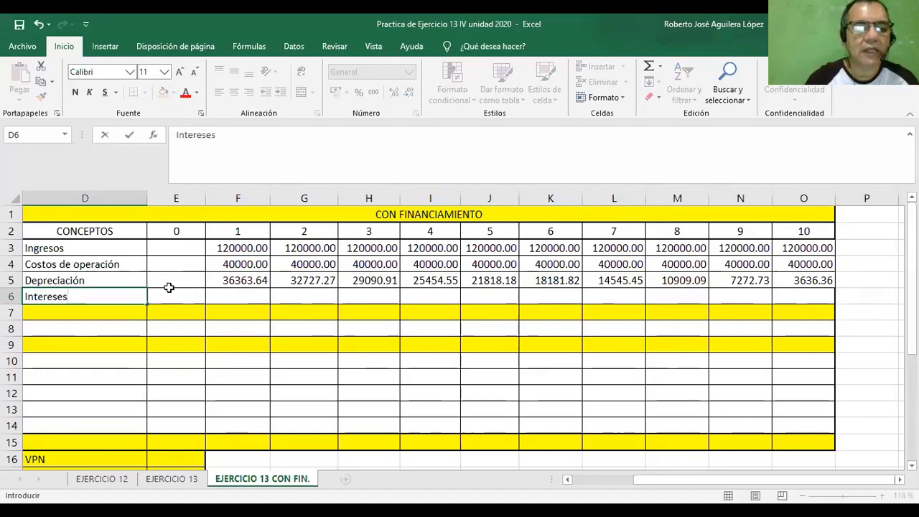
left_click(173, 298)
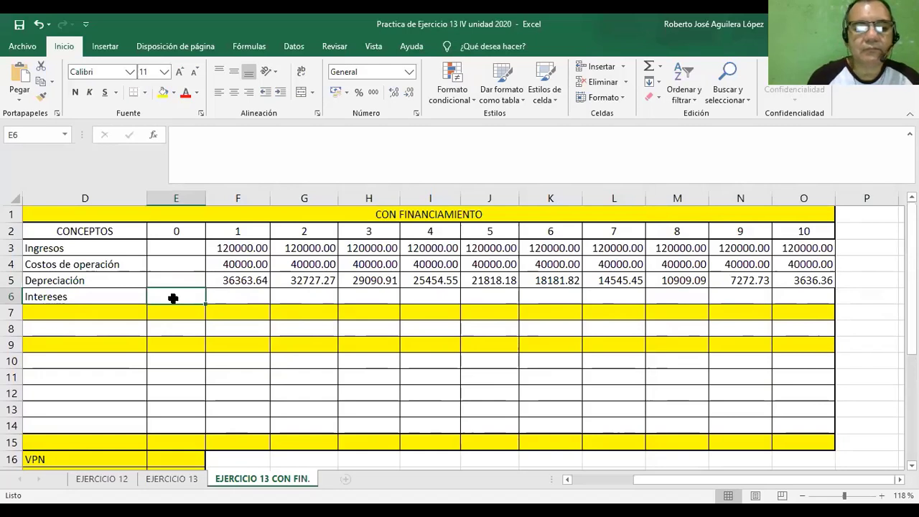
Enter =F25, the loan table's year 1 interest, in F6 and fill it across the Intereses row through year 10.
left_click(252, 298)
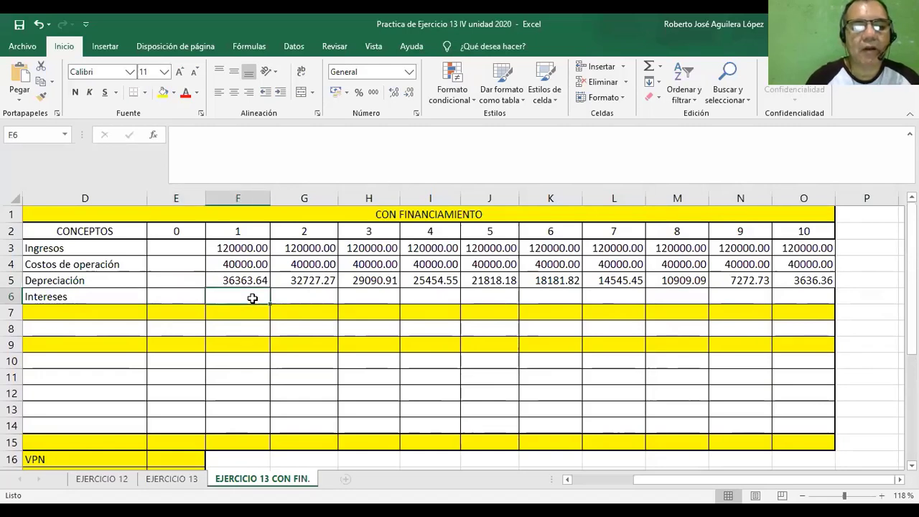
type("=")
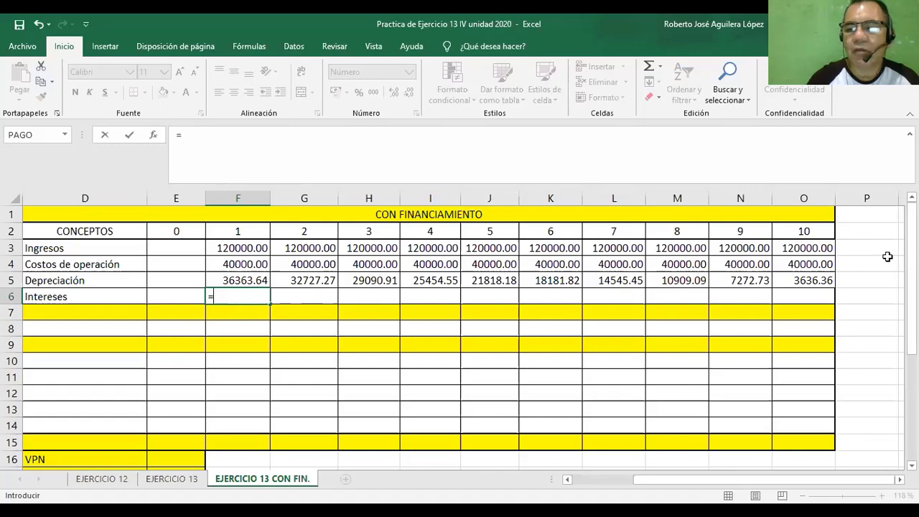
left_click_drag(912, 250, 912, 355)
left_click(912, 465)
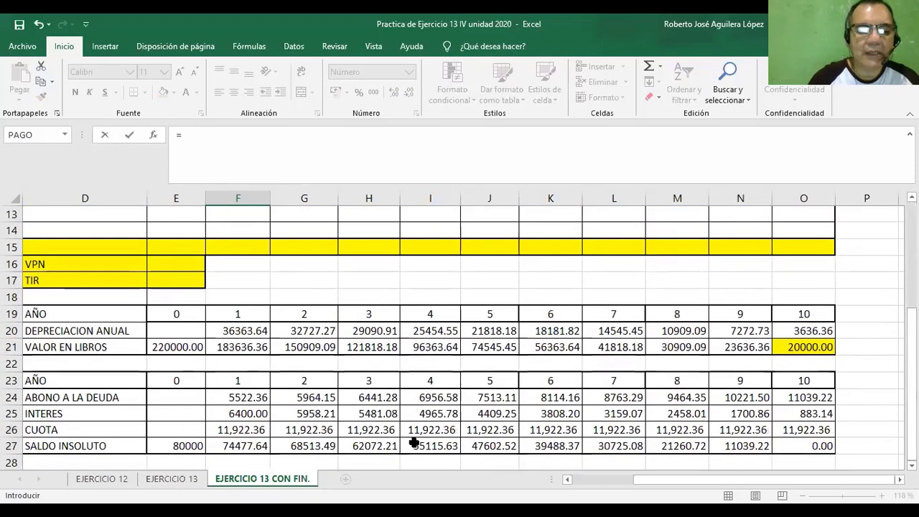
left_click(246, 414)
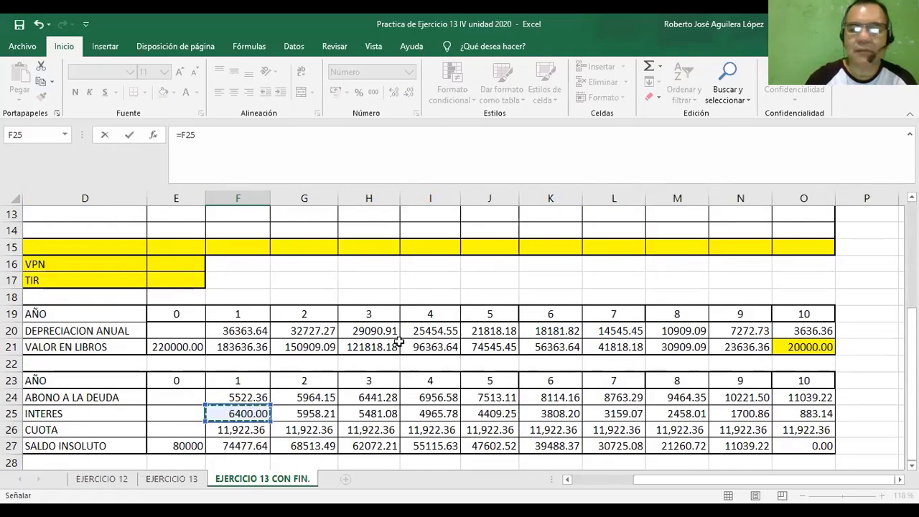
scroll(460, 330, "up", 2)
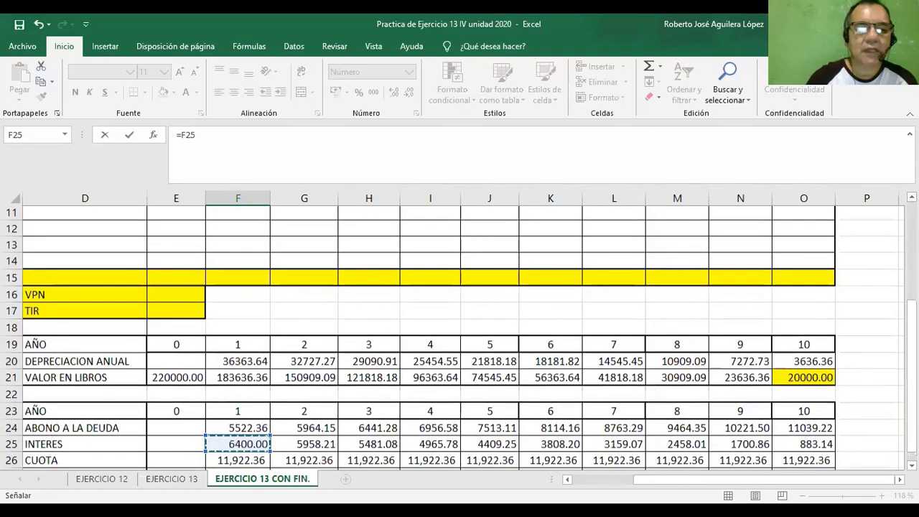
scroll(460, 337, "up", 1)
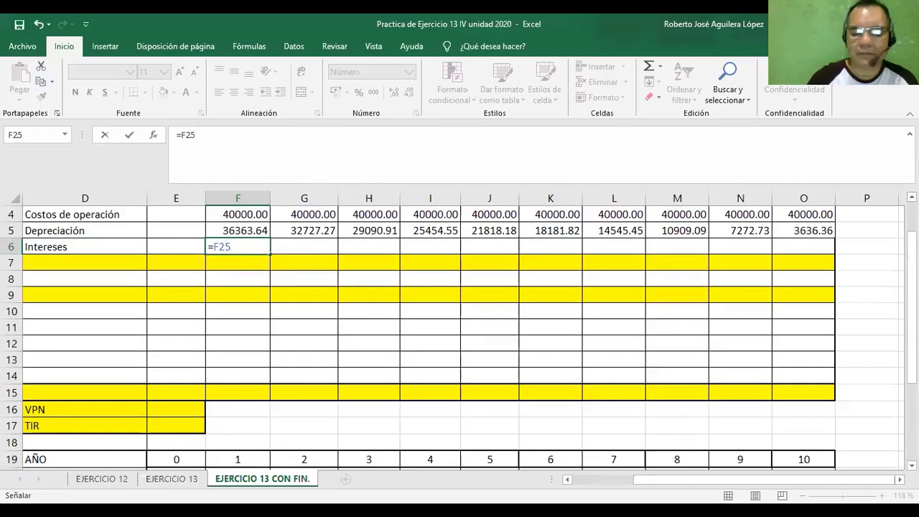
key("Return")
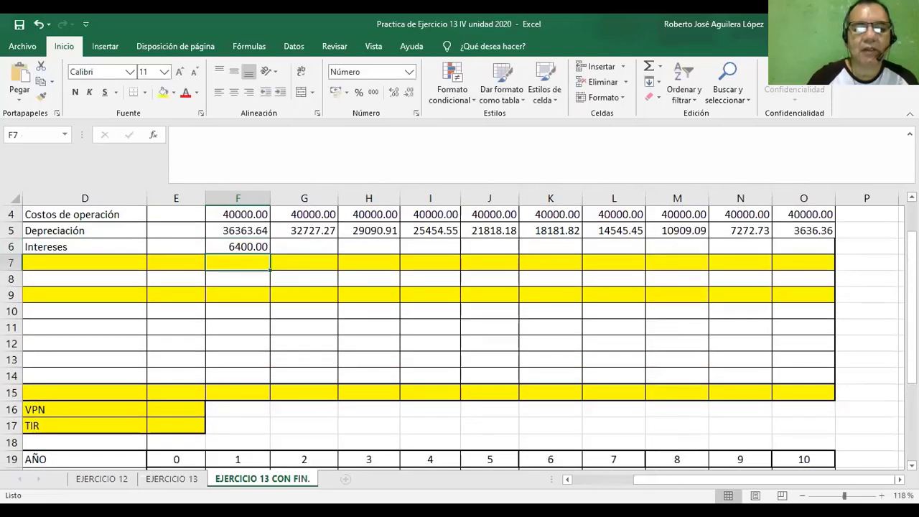
left_click(255, 244)
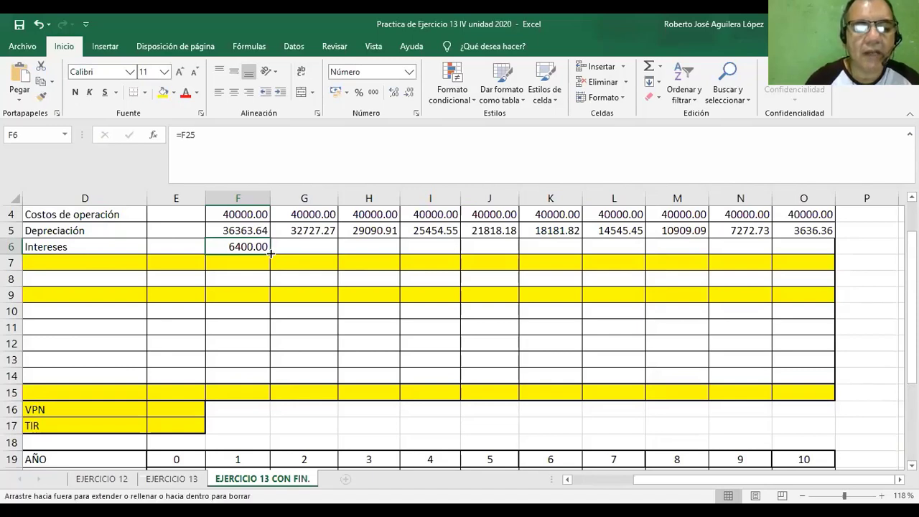
left_click_drag(270, 253, 815, 242)
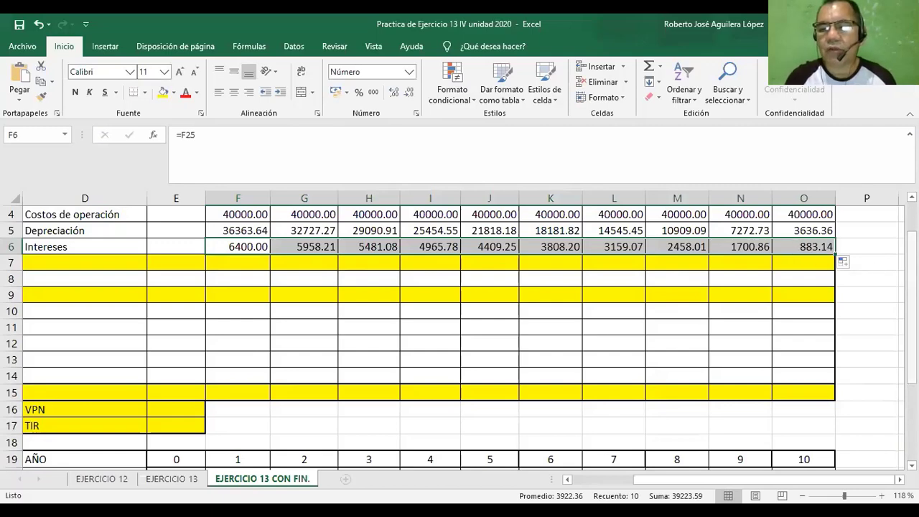
Check the year 10 interest in the loan table, cell O25, against the Intereses row of the cash flow.
left_click_drag(911, 323, 911, 343)
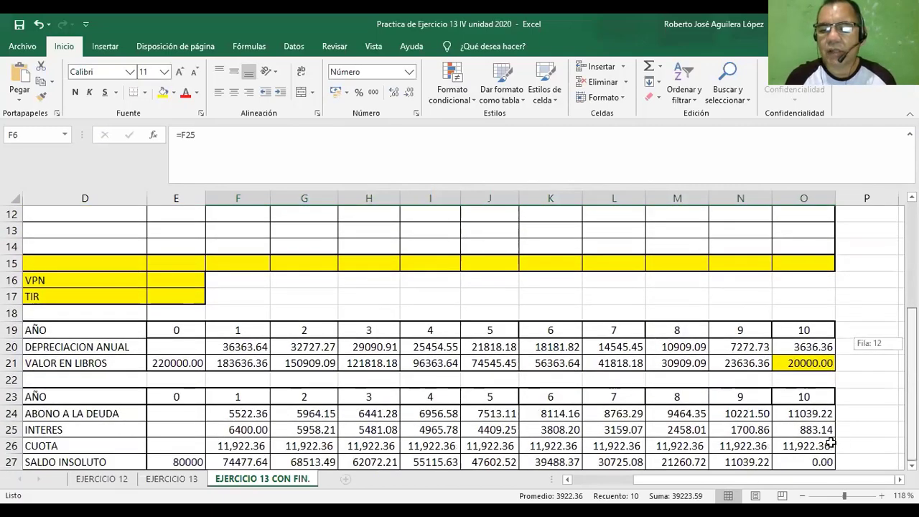
left_click(801, 431)
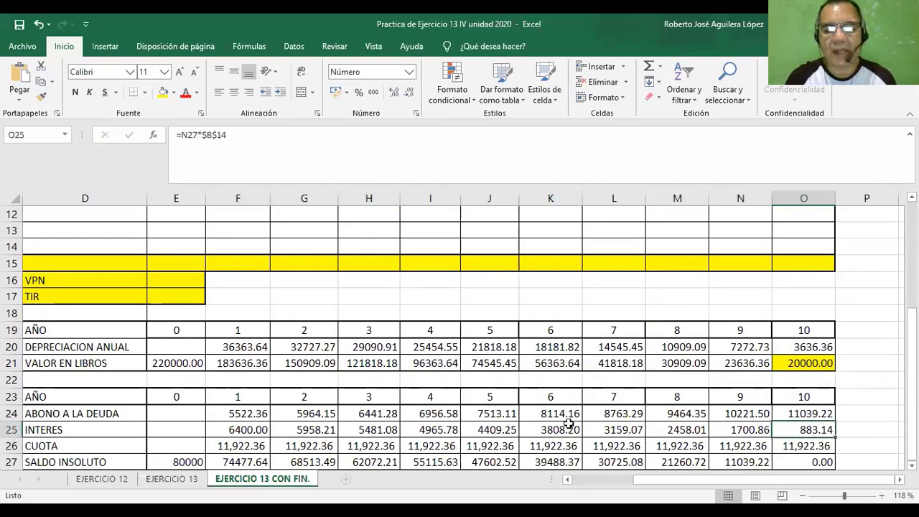
left_click_drag(911, 322, 911, 316)
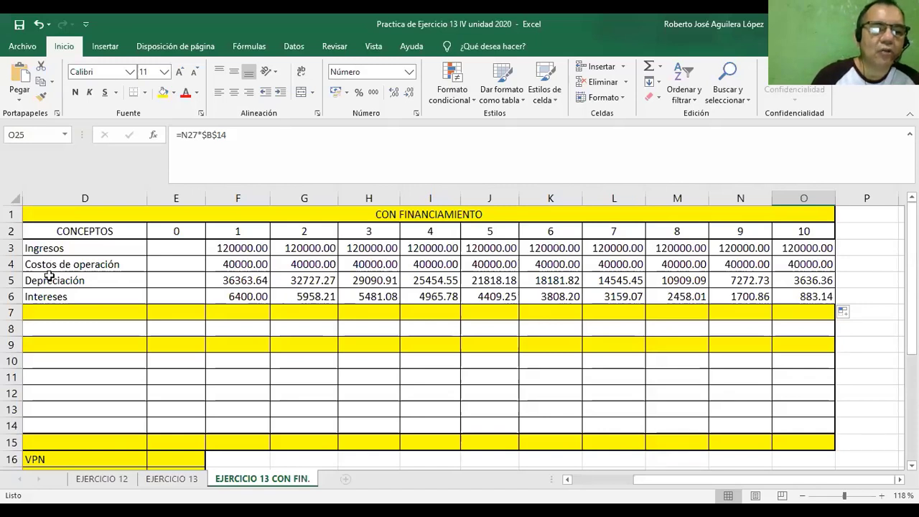
Label the row below Intereses, cell D7, as "Utilidad antes del IR".
left_click(50, 314)
type("Flu")
key("BackSpace")
key("BackSpace")
key("BackSpace")
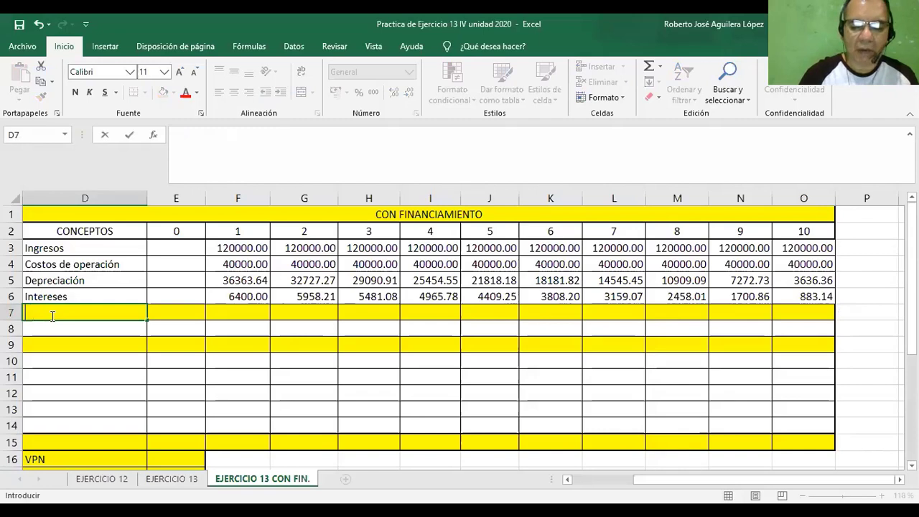
type("Utilid")
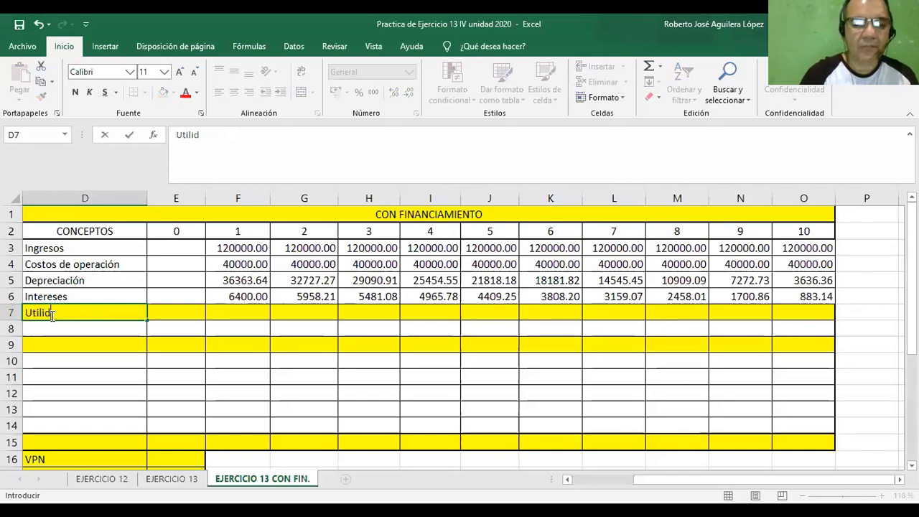
type("ad an")
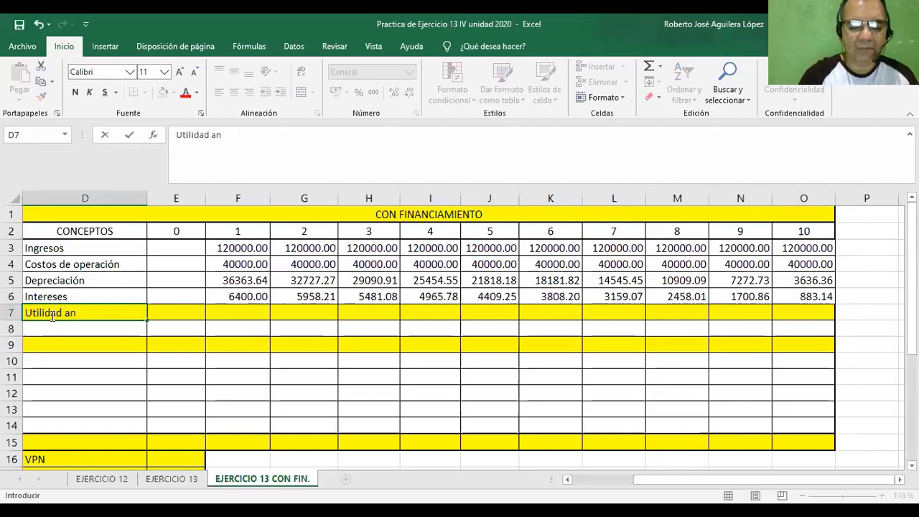
type("tes del")
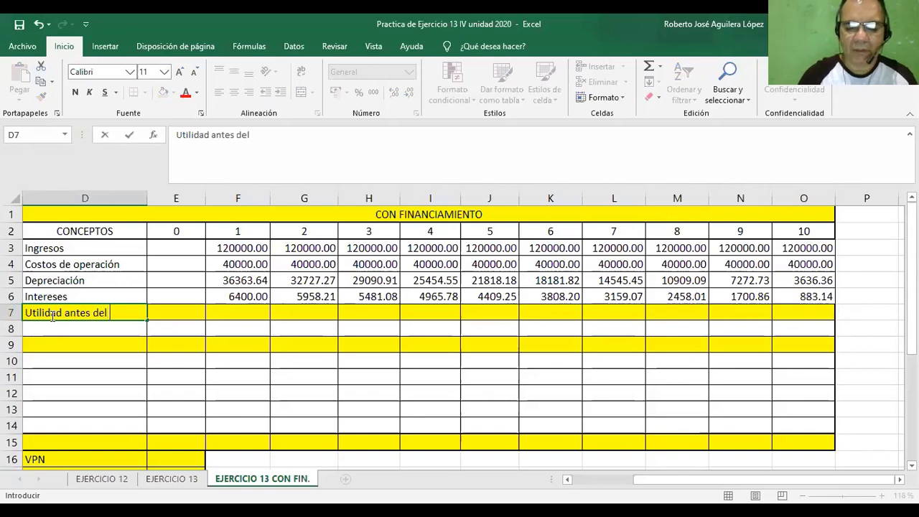
type(" IR")
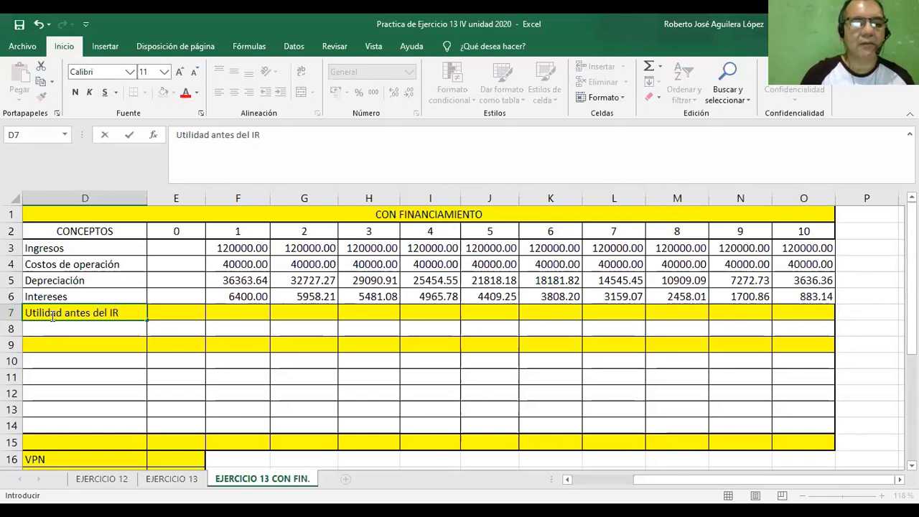
left_click(184, 315)
Enter =F3-F4-F5-F6 in F7 to compute the year 1 profit before tax from income, costs, depreciation and interest.
left_click(252, 316)
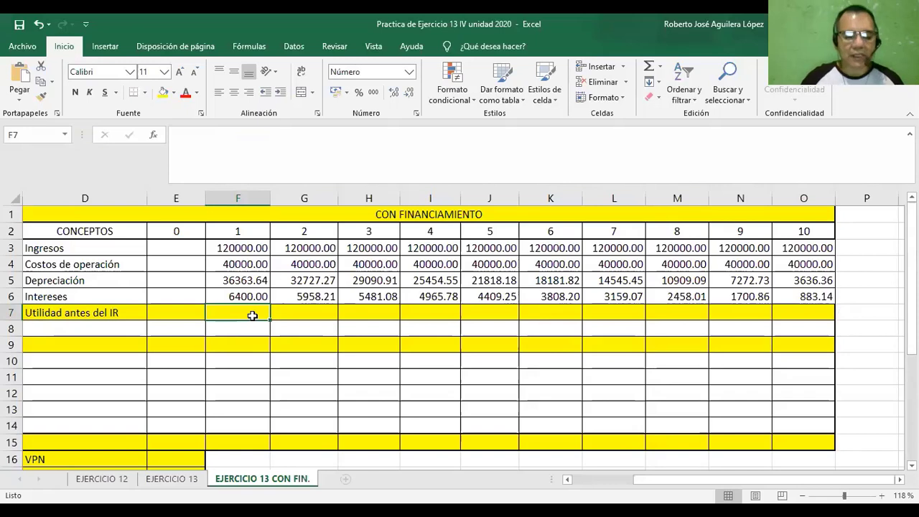
type("=")
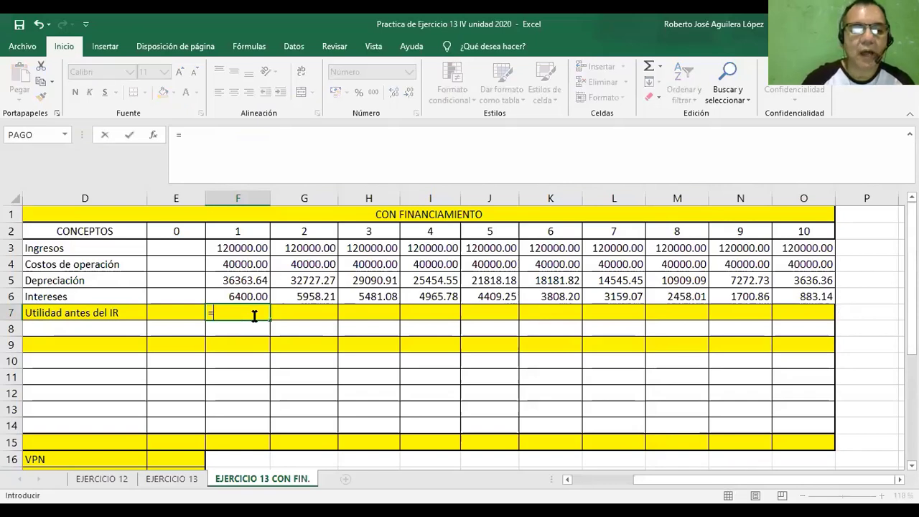
left_click(222, 248)
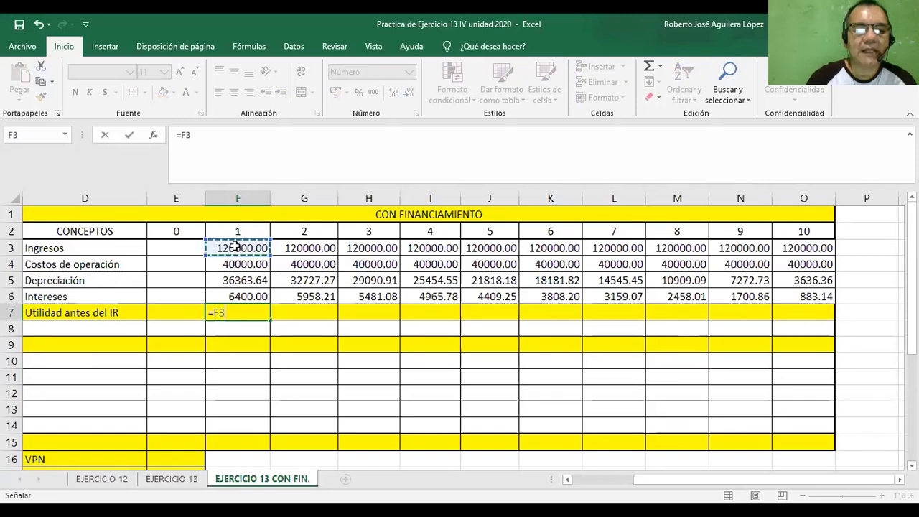
type("-")
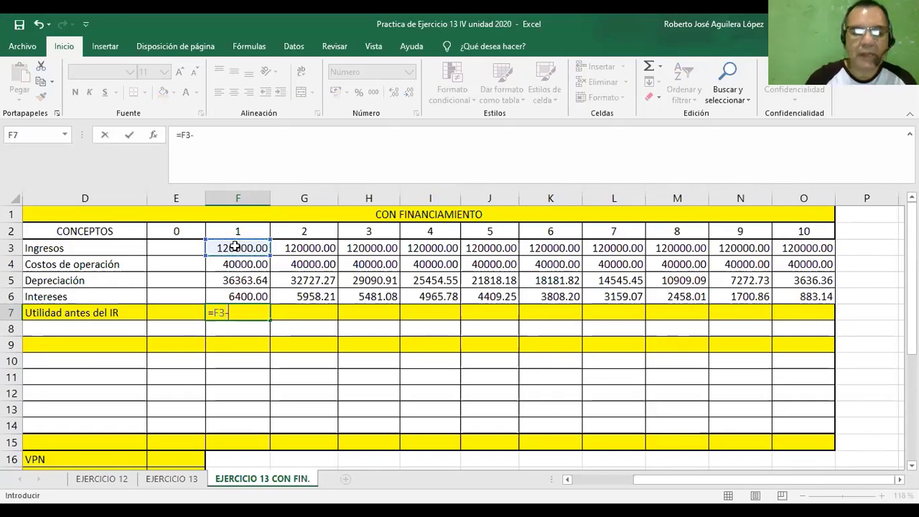
left_click(226, 264)
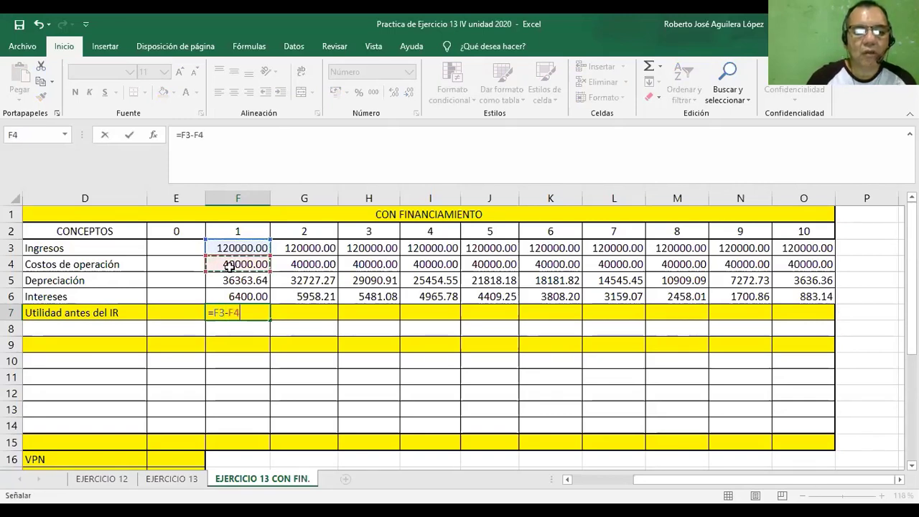
type("-")
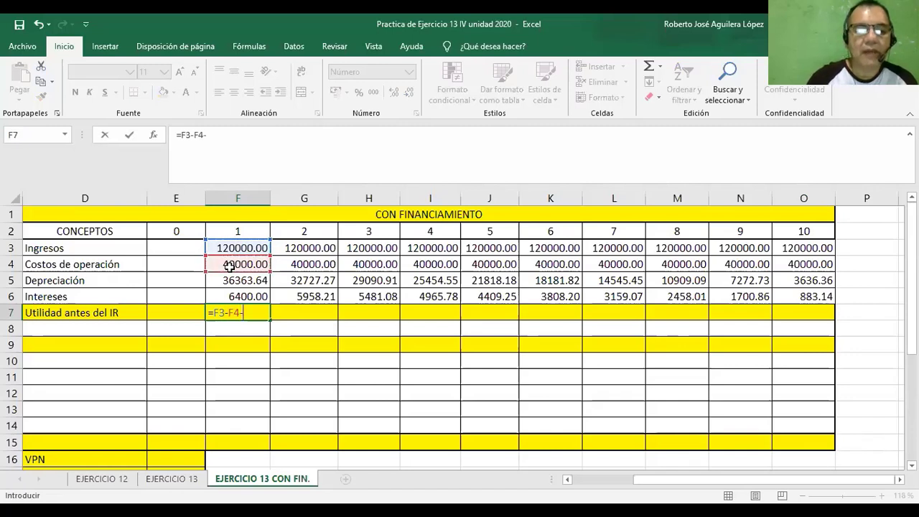
left_click(228, 282)
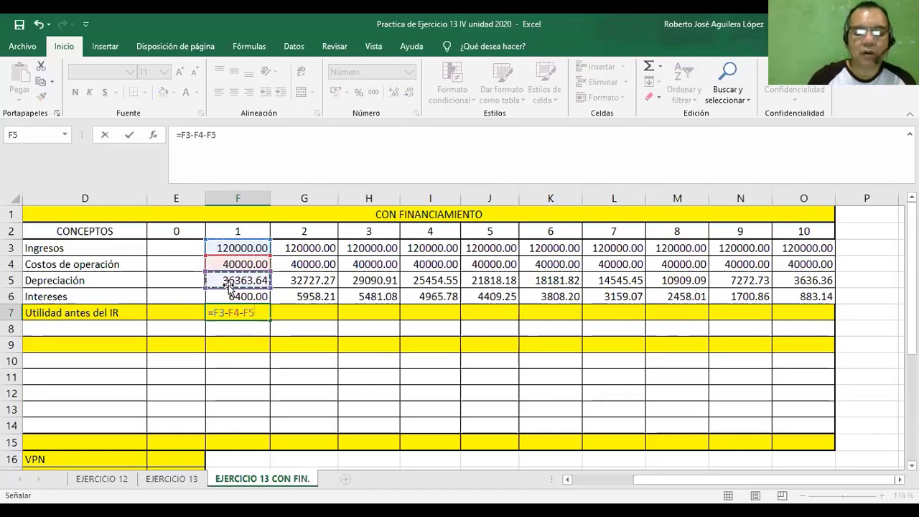
type("-")
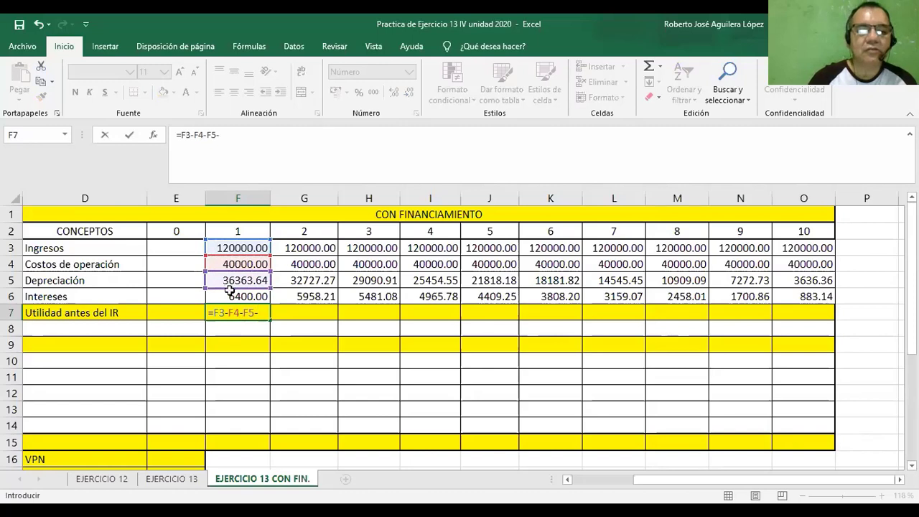
left_click(231, 298)
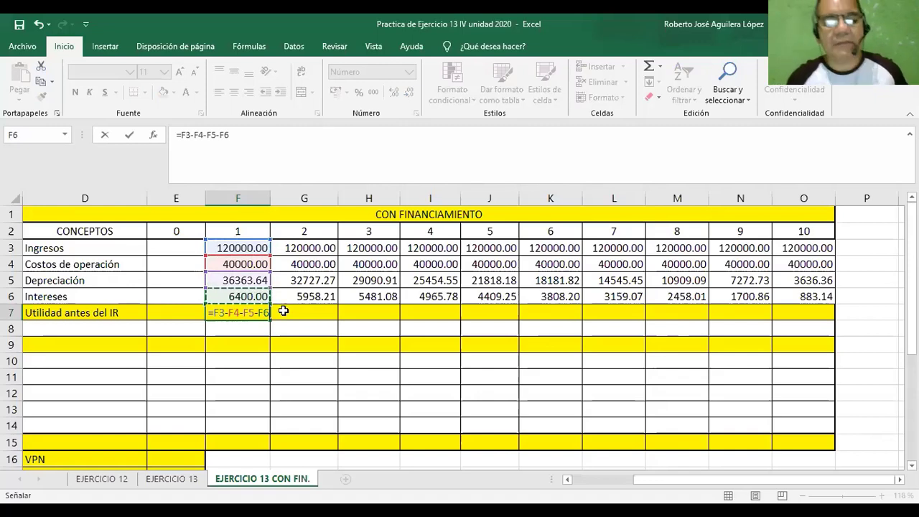
key("Return")
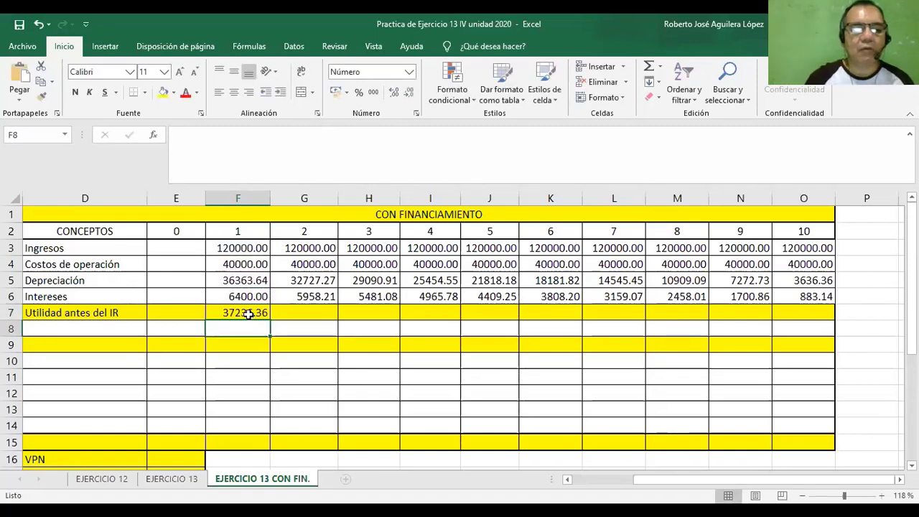
Fill the year 1 formula in F7 across the Utilidad antes del IR row through year 10.
left_click(247, 314)
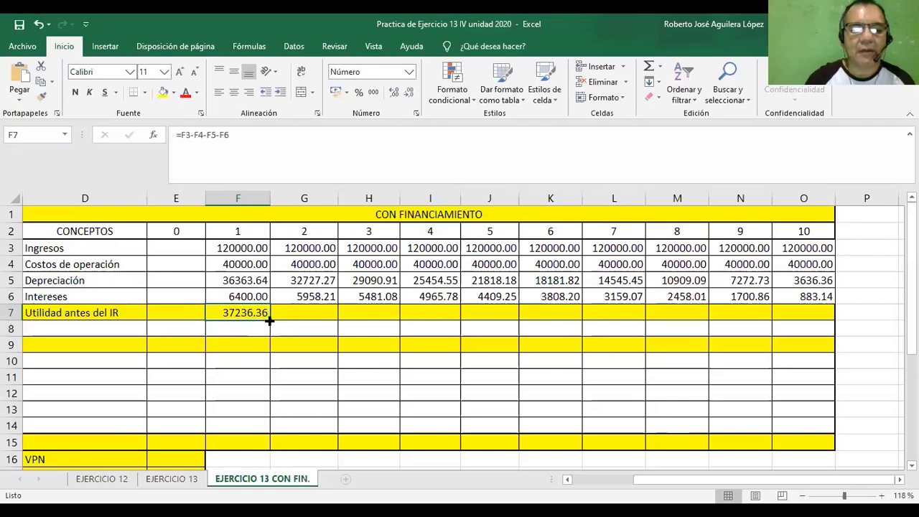
left_click_drag(270, 321, 820, 316)
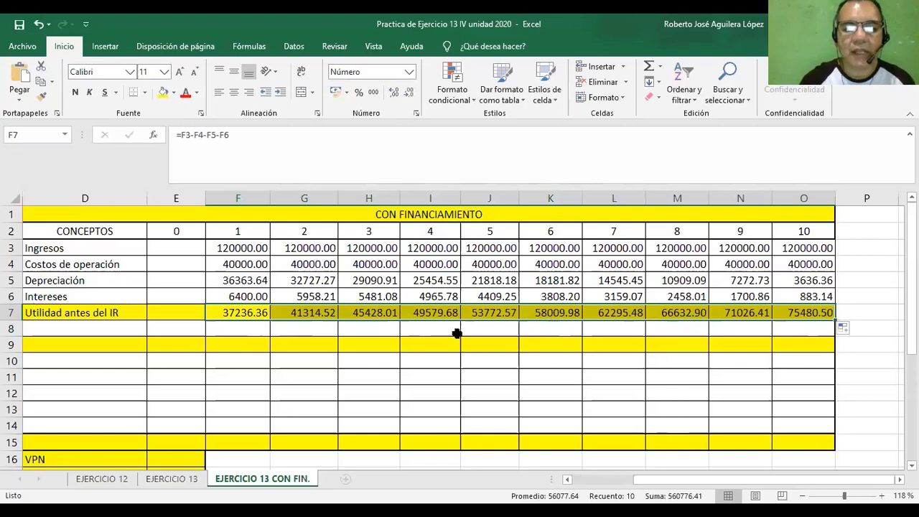
left_click(866, 325)
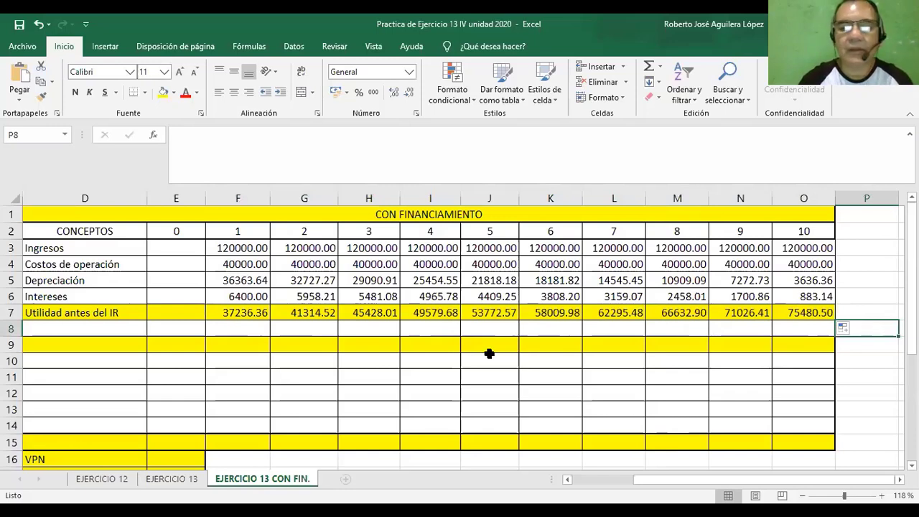
Label the row below Utilidad antes del IR, cell D8, as "IR (30%)".
left_click(104, 328)
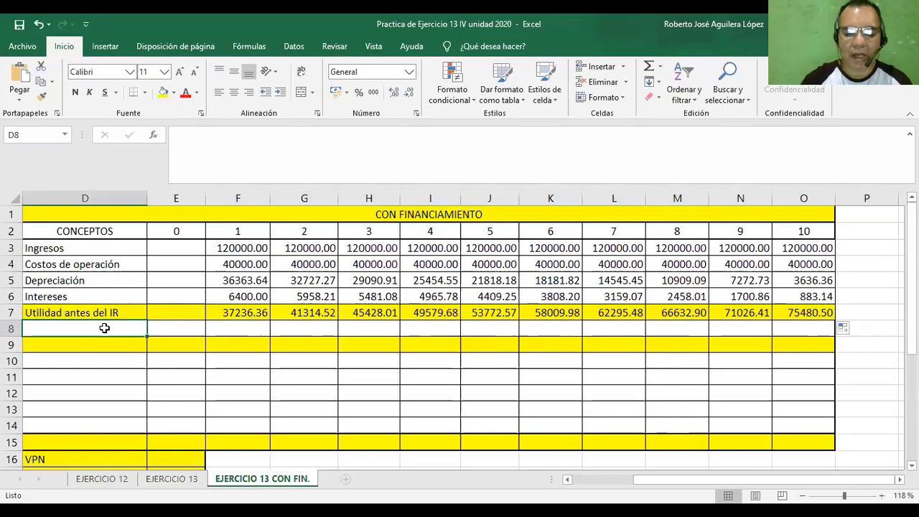
type("IR")
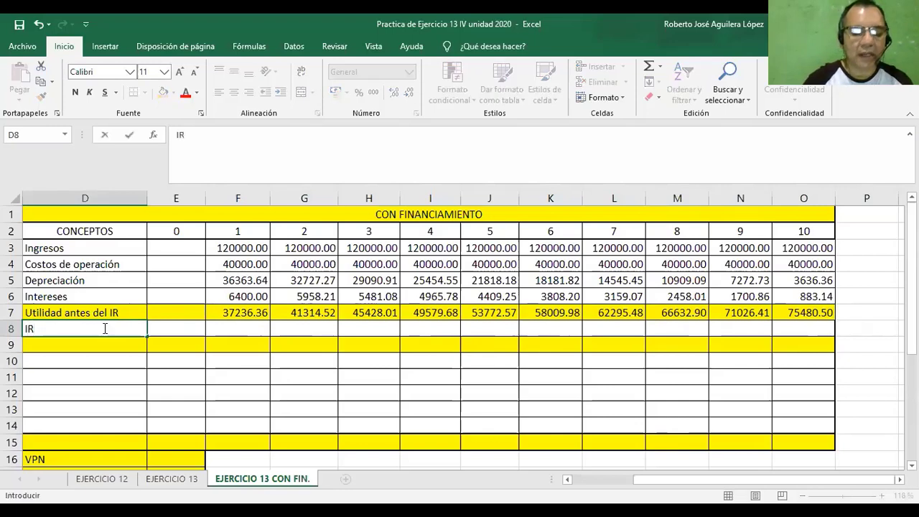
type(" (3")
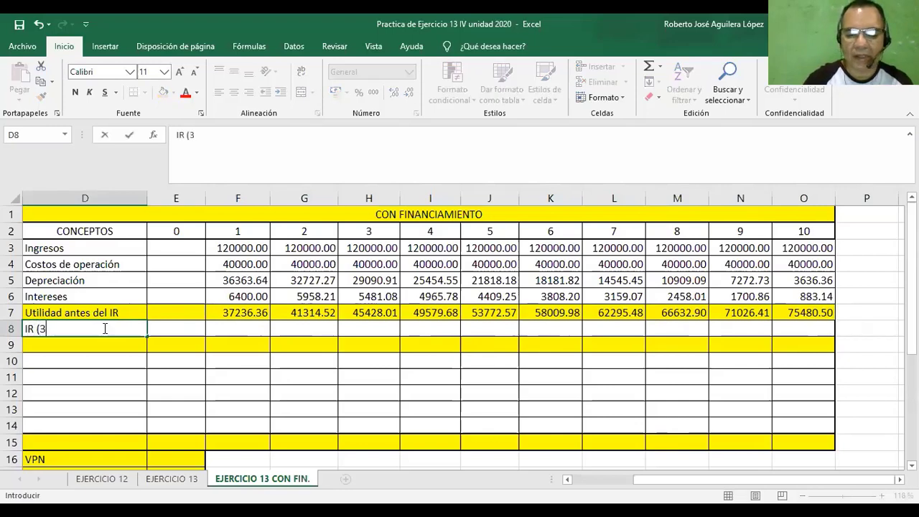
type("0%")
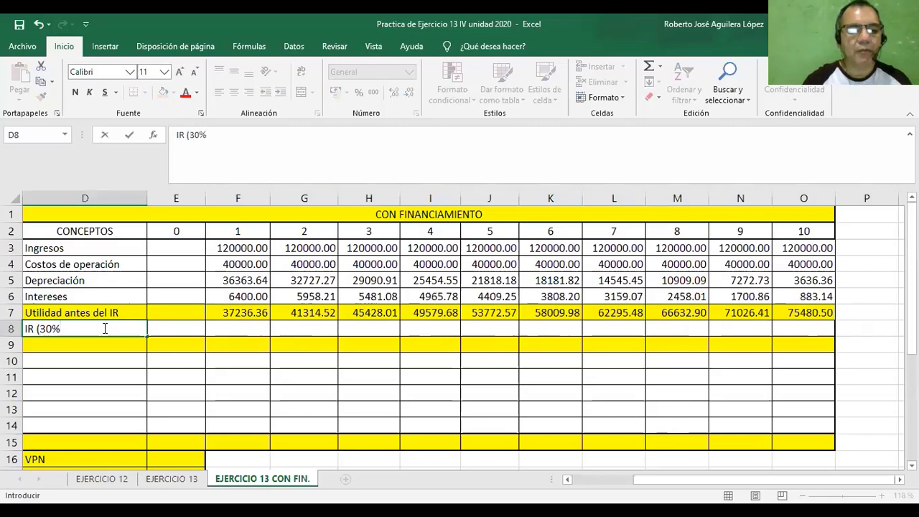
type(")")
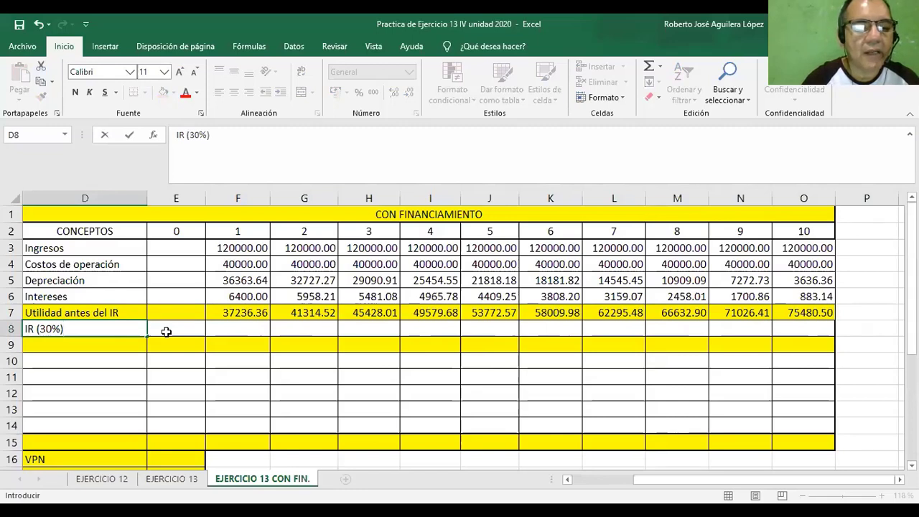
Enter =F7*$B$10, with the tax rate as an absolute reference, in F8 and fill it across the IR row through year 10.
left_click(222, 329)
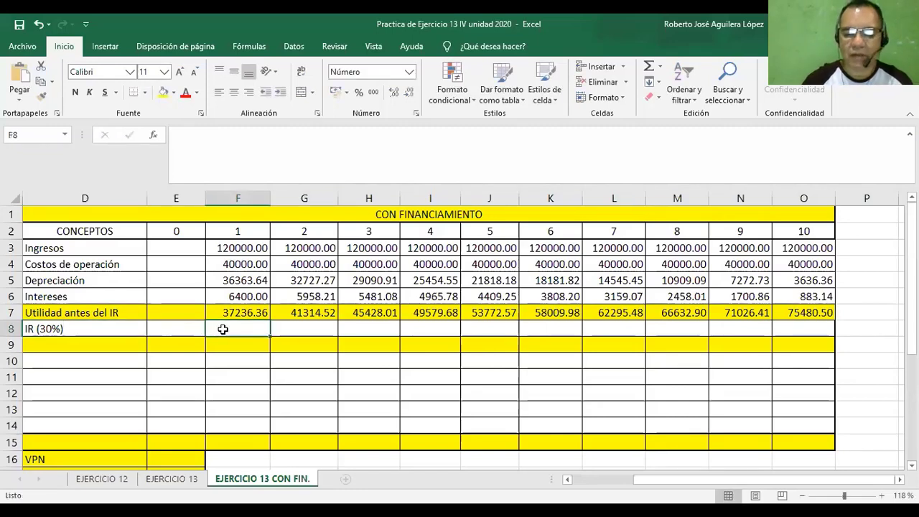
type("=")
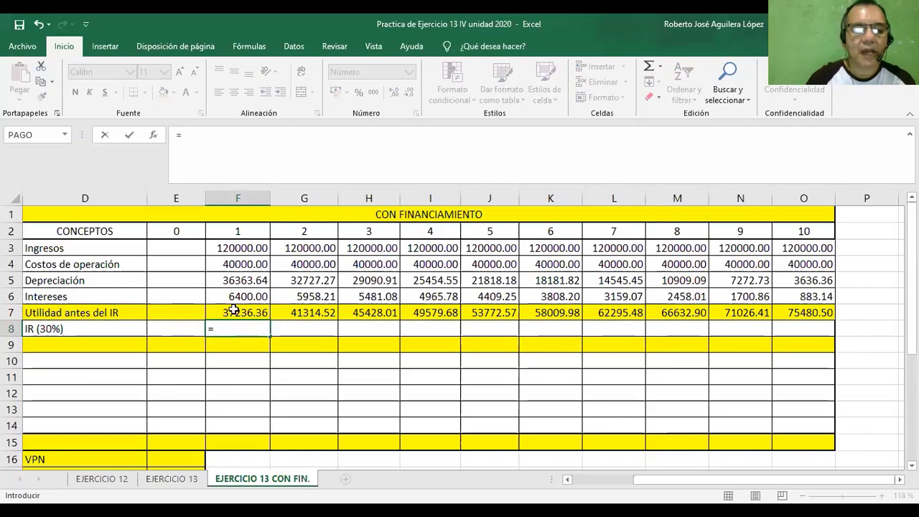
left_click(234, 310)
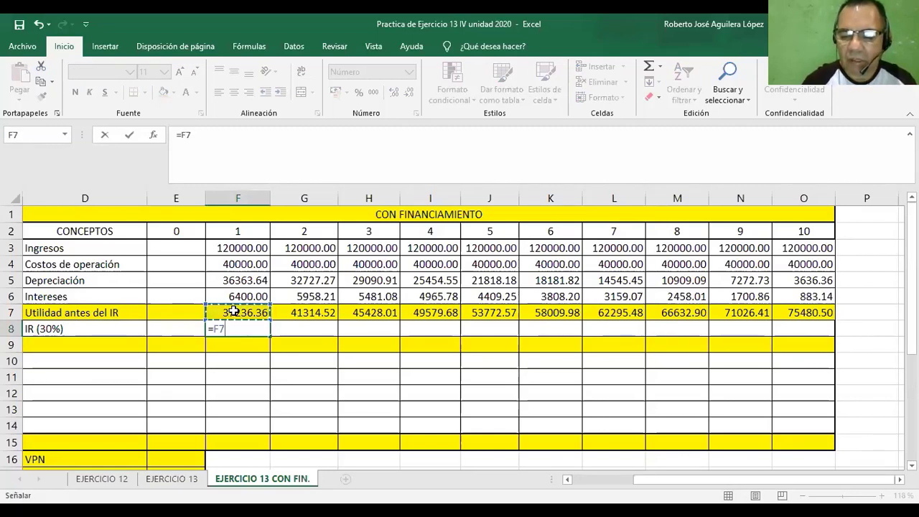
type("*")
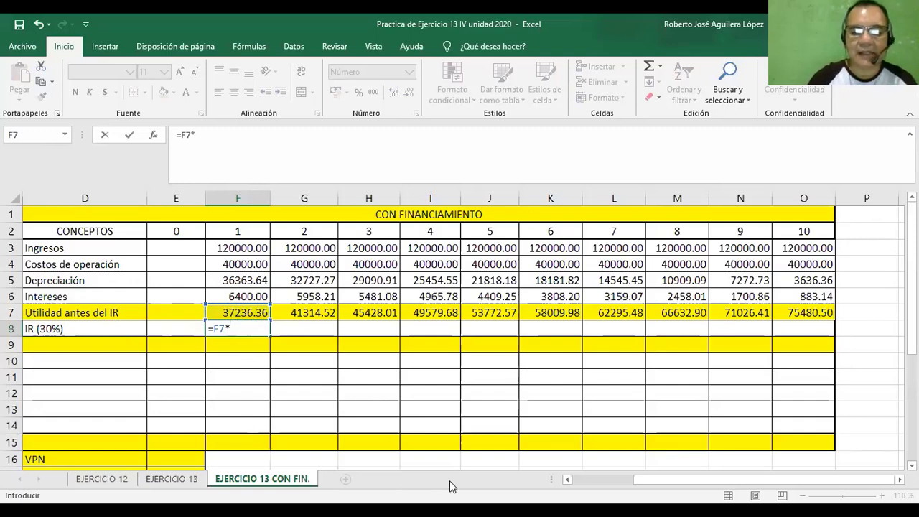
left_click(567, 480)
left_click(566, 480)
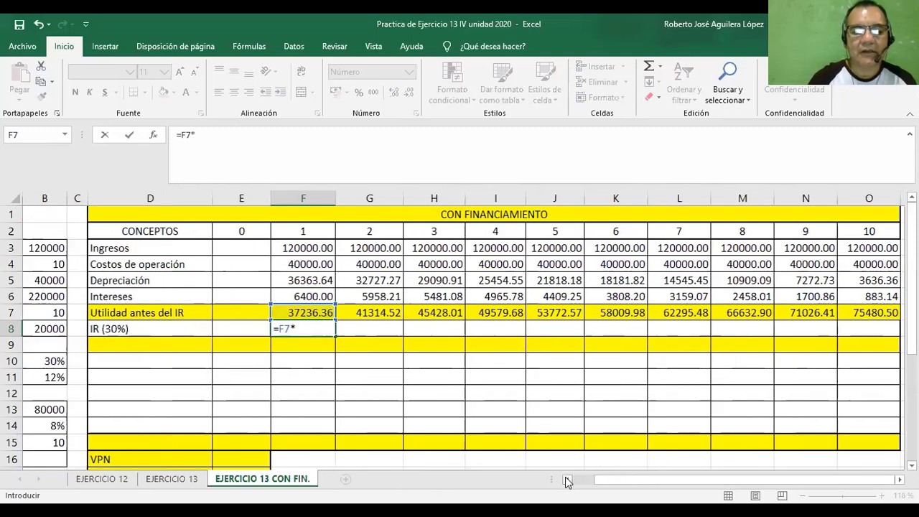
left_click(566, 481)
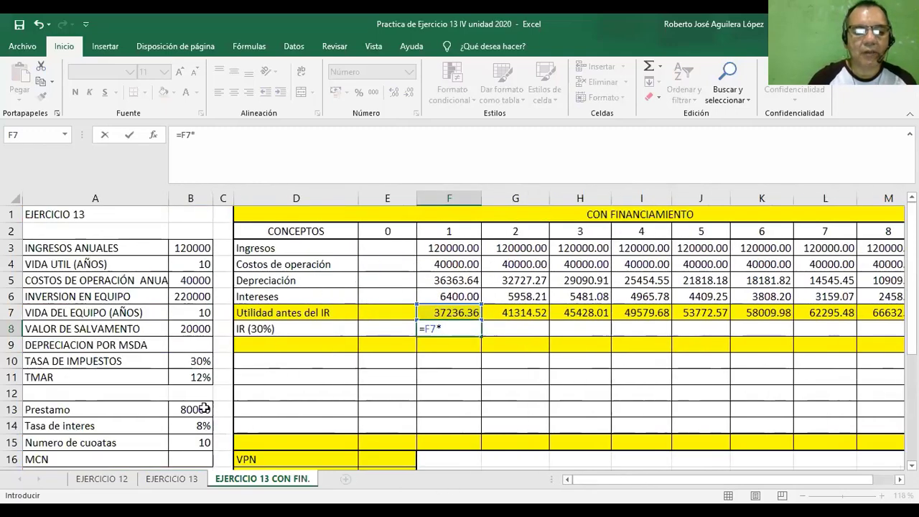
left_click(194, 362)
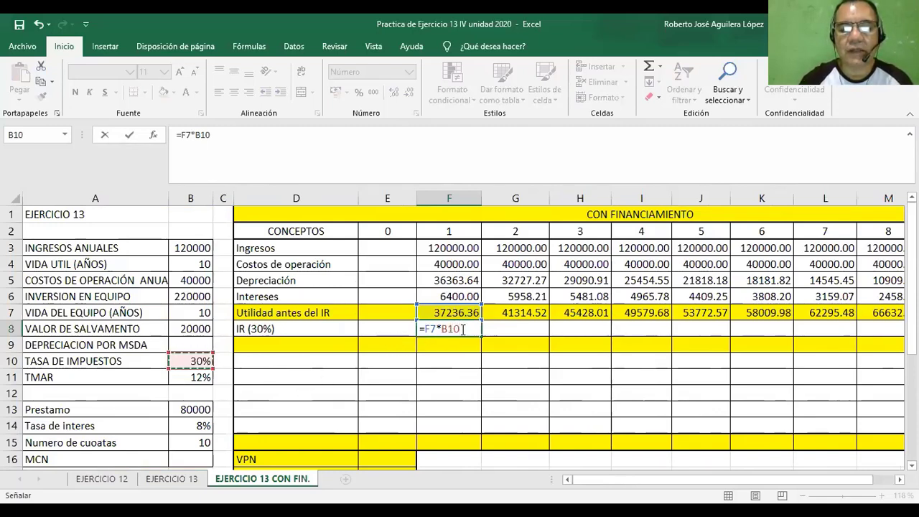
left_click(441, 329)
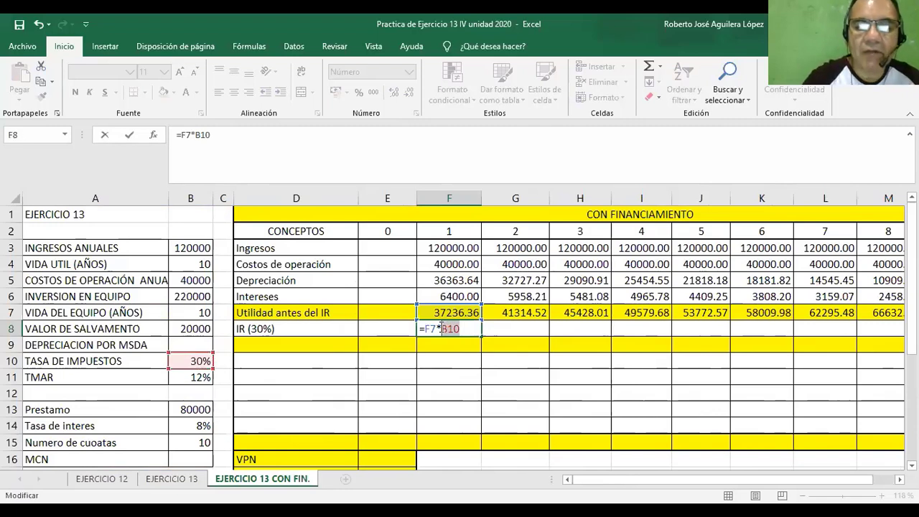
key("F4")
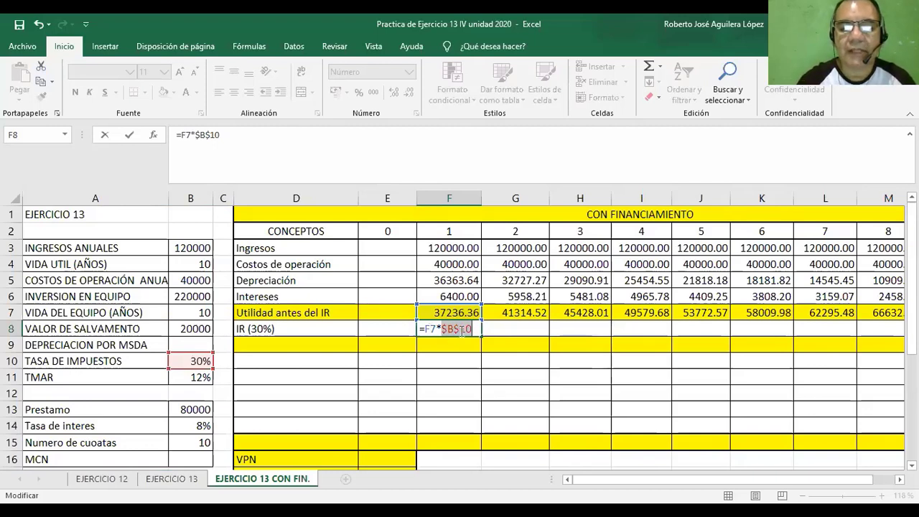
key("Return")
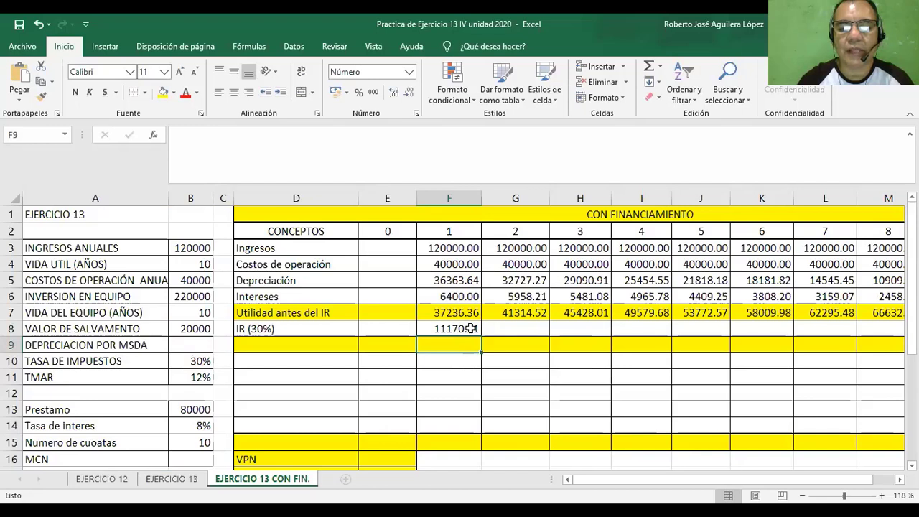
left_click(469, 329)
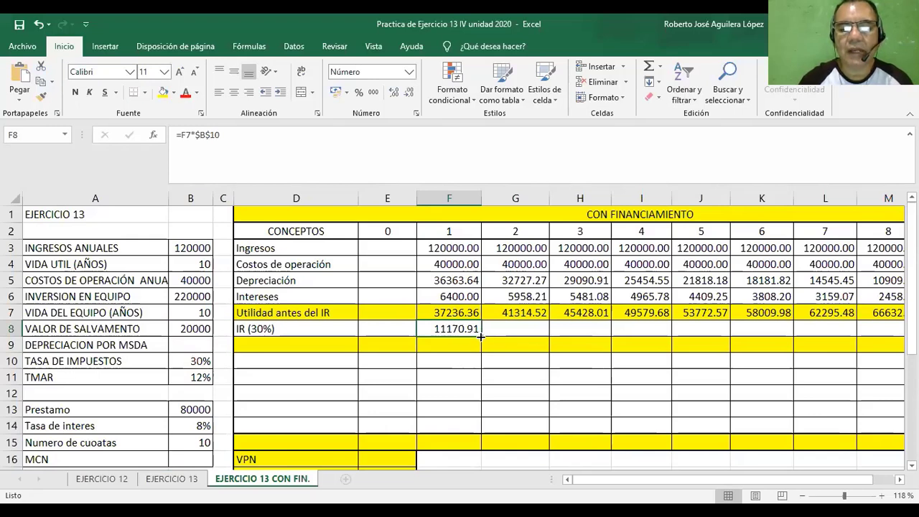
left_click_drag(480, 338, 894, 337)
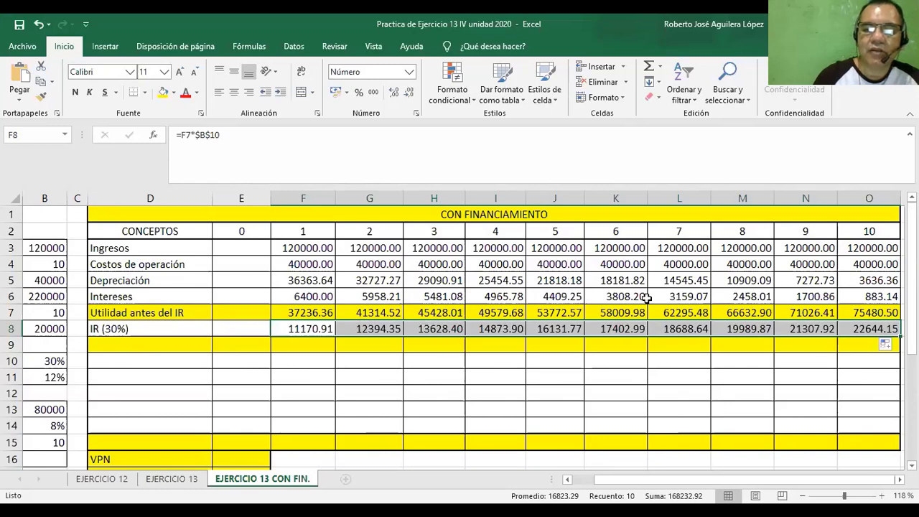
Label the highlighted row below IR (30%), cell D9, as "Utilidad despues del IR".
left_click(172, 347)
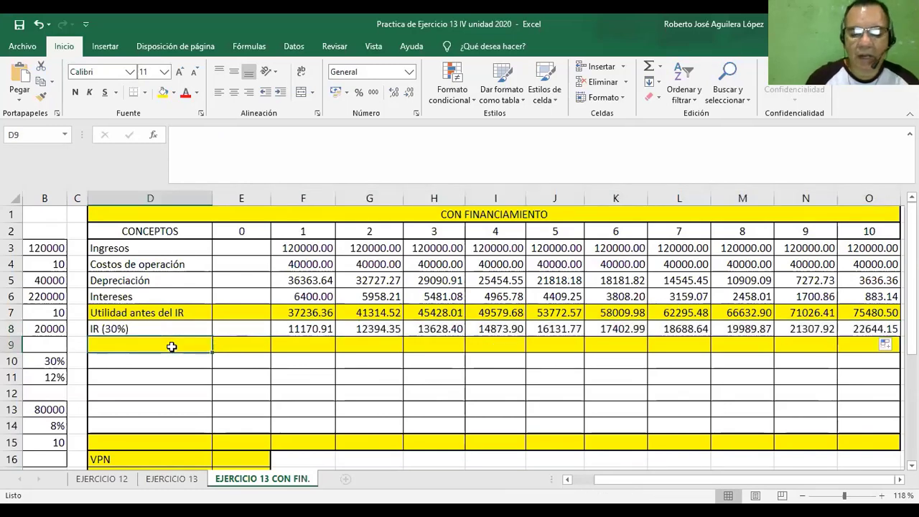
type("Utili")
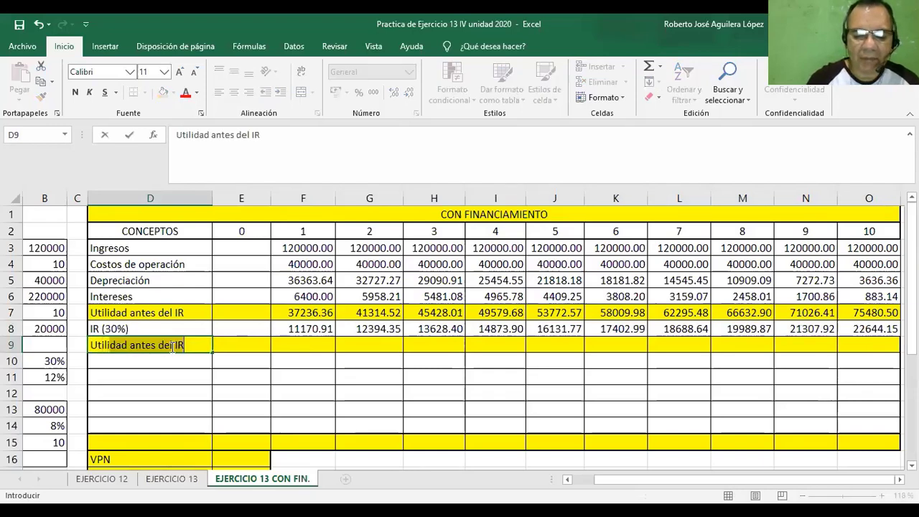
type("dad")
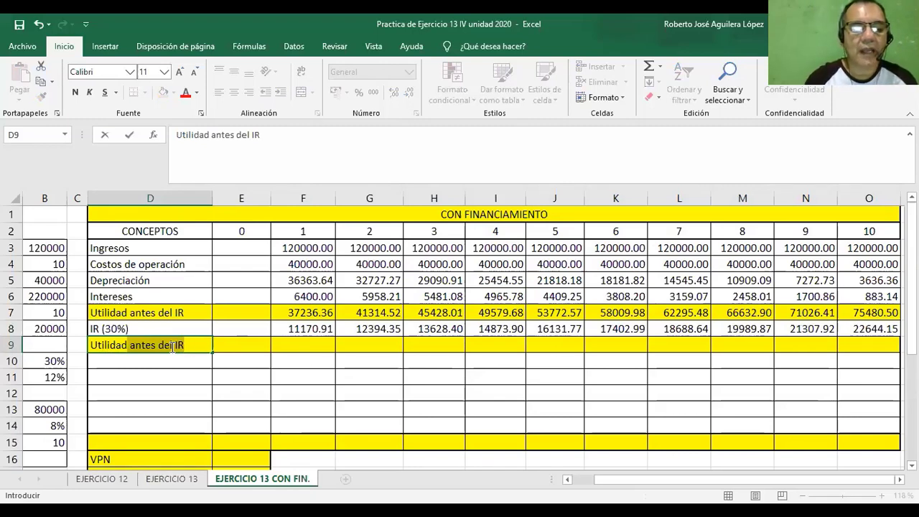
type("depues")
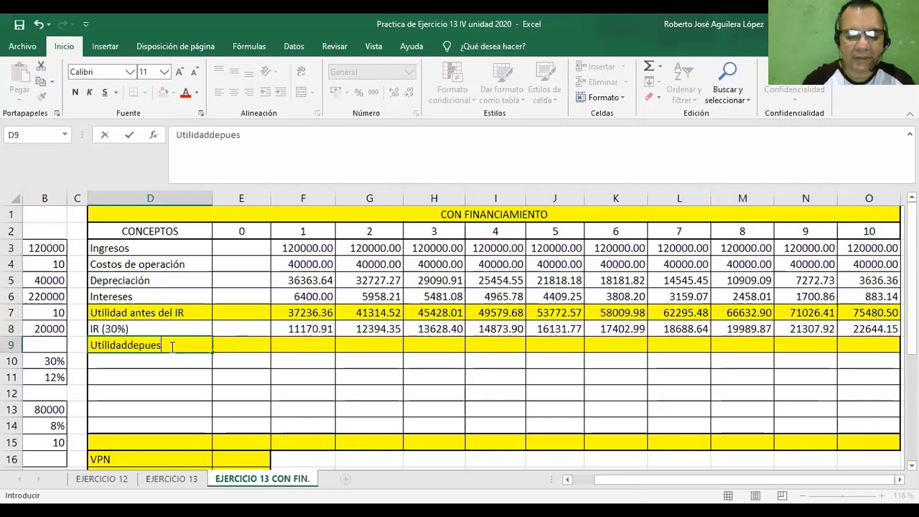
type(" del IR")
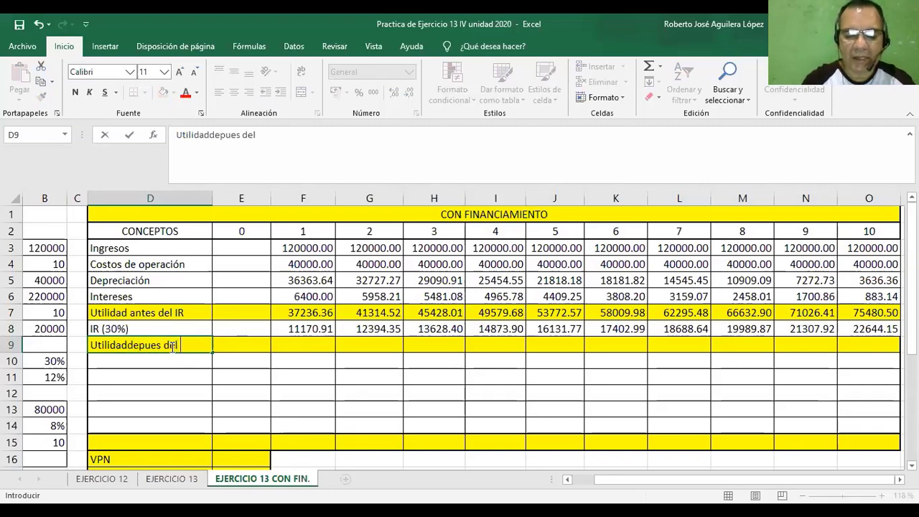
left_click(129, 345)
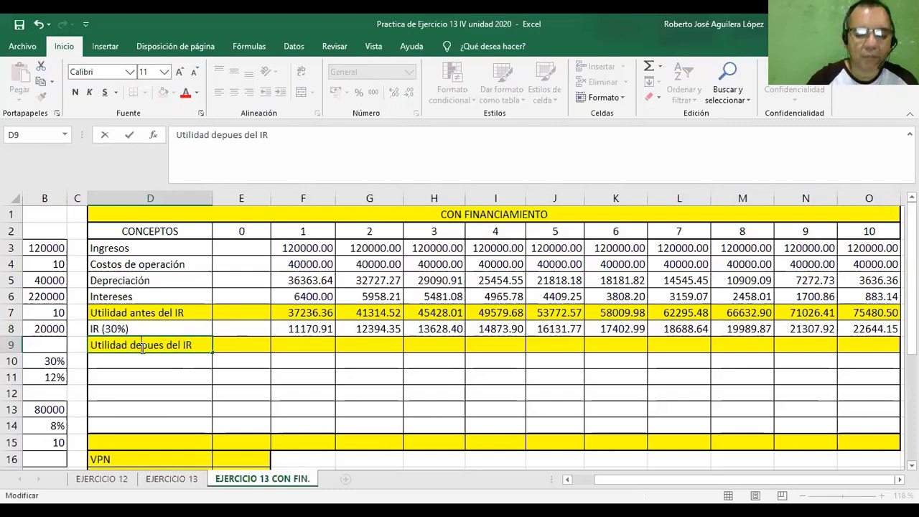
left_click(143, 347)
type("s")
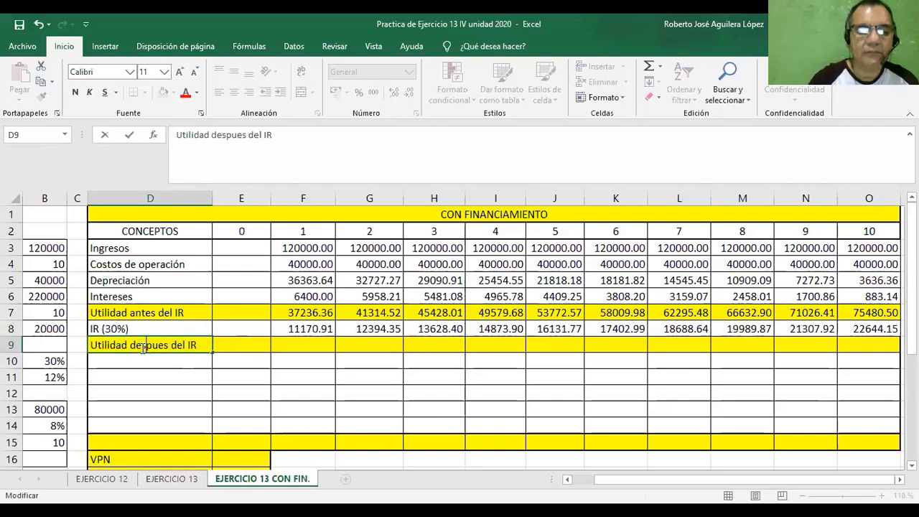
Enter =F7-F8 in F9 to compute the profit after tax and fill it across the Utilidad despues del IR row through year 10.
left_click(317, 343)
type("=")
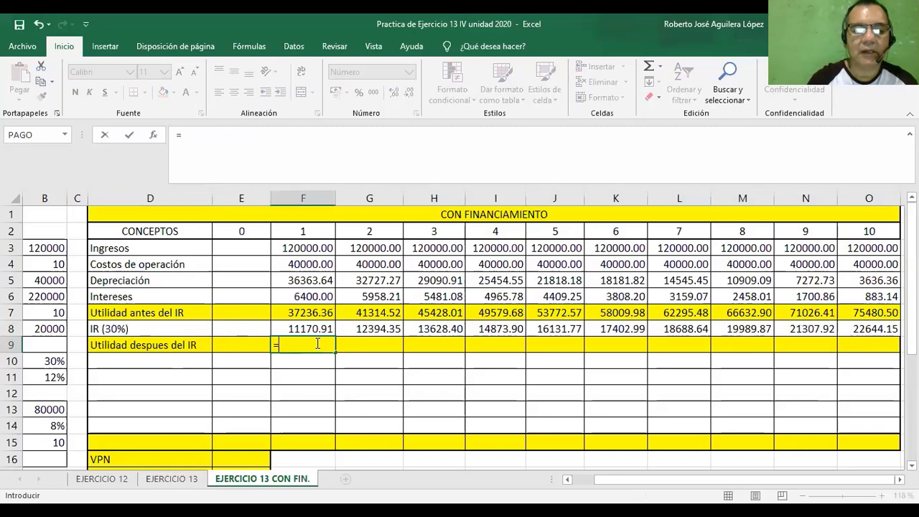
left_click(291, 312)
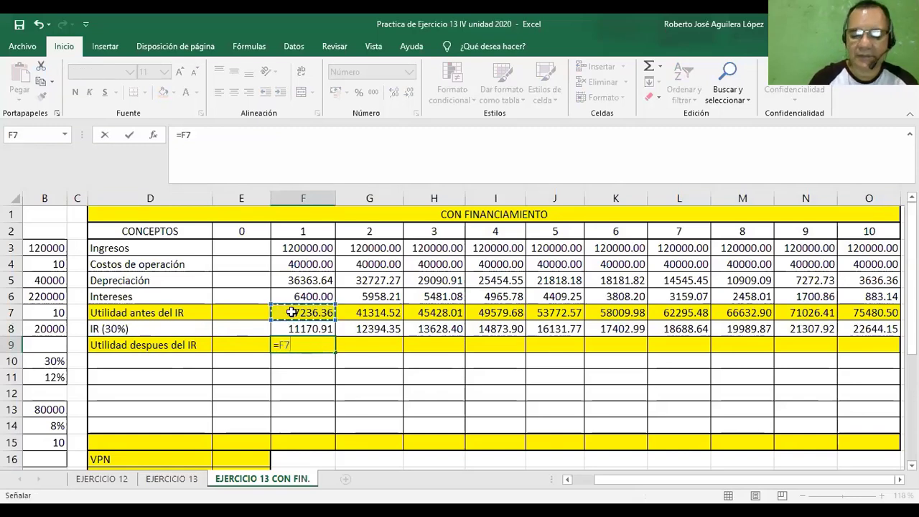
type("-")
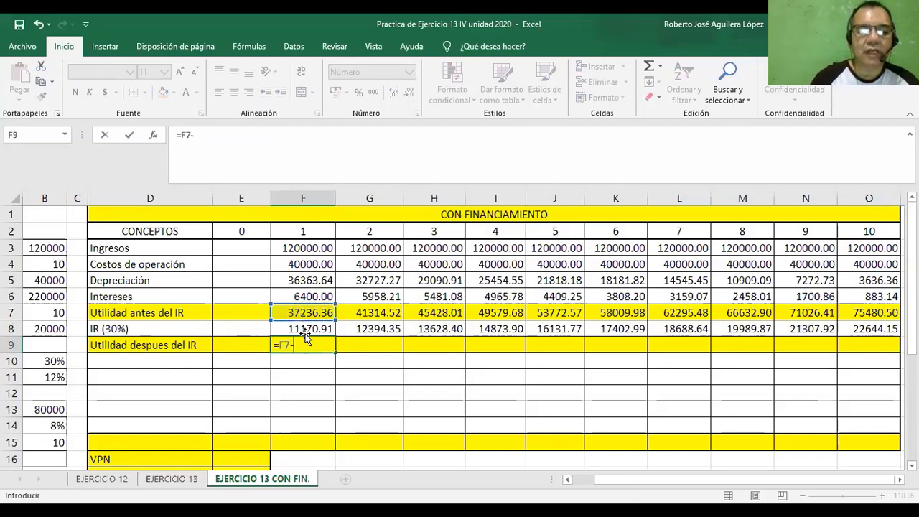
left_click(307, 330)
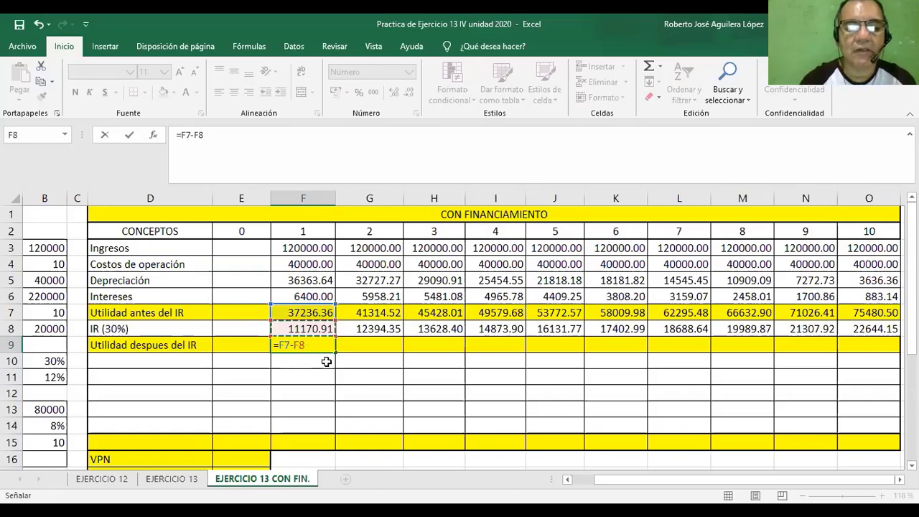
key("Return")
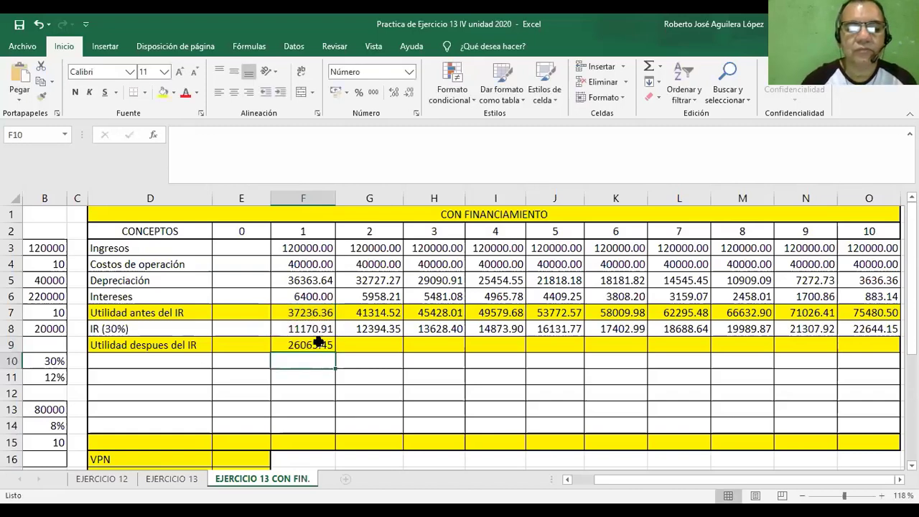
left_click(318, 344)
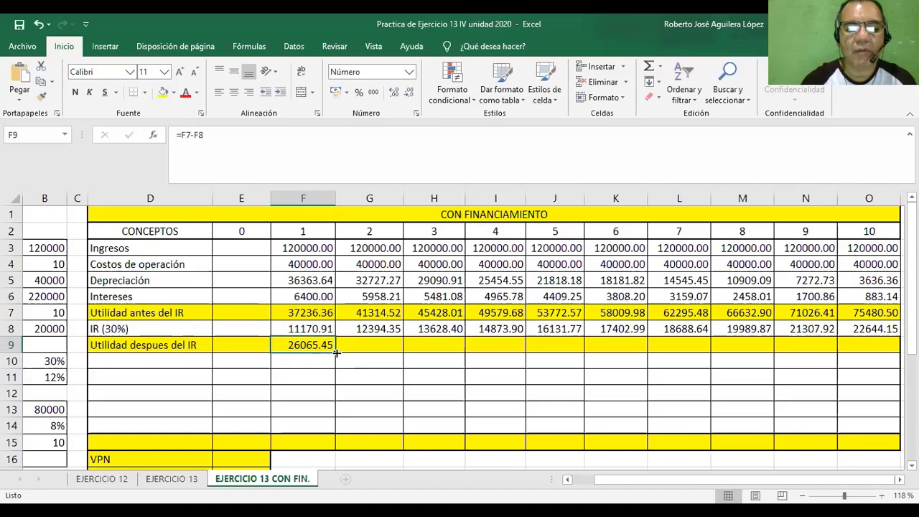
left_click_drag(336, 353, 876, 359)
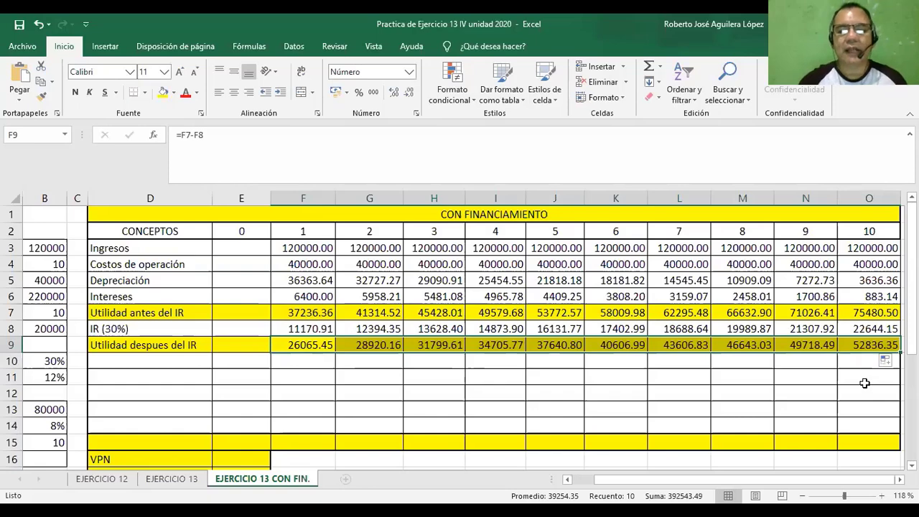
left_click(865, 384)
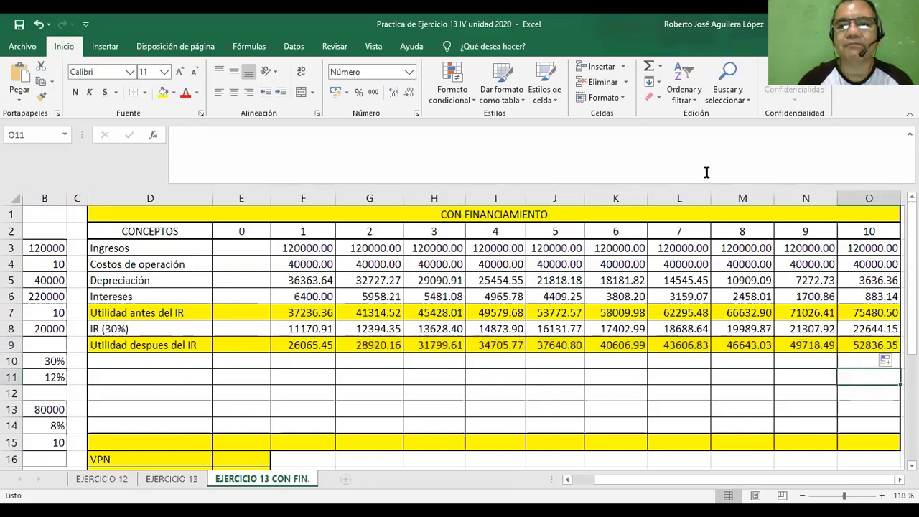
Label the row below Utilidad despues del IR, cell D10, as "Depreciación".
left_click(112, 359)
type("De")
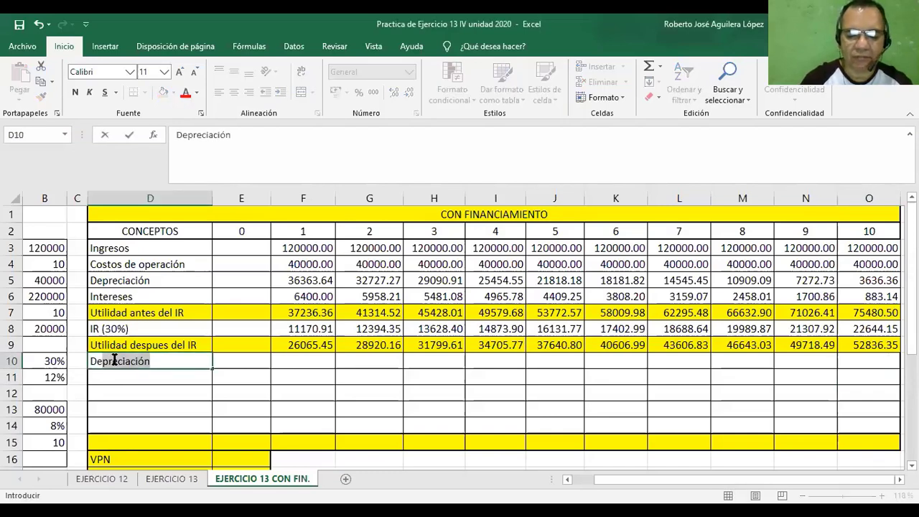
type("preciaci")
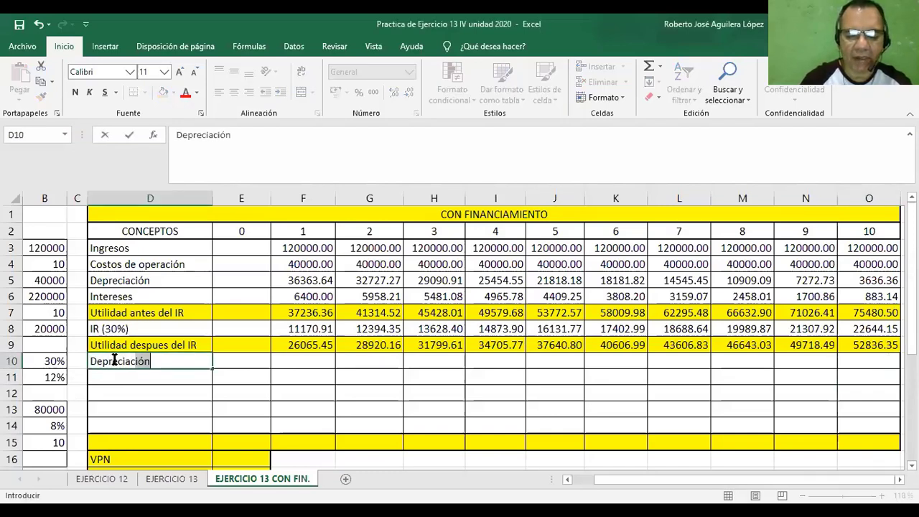
type("on")
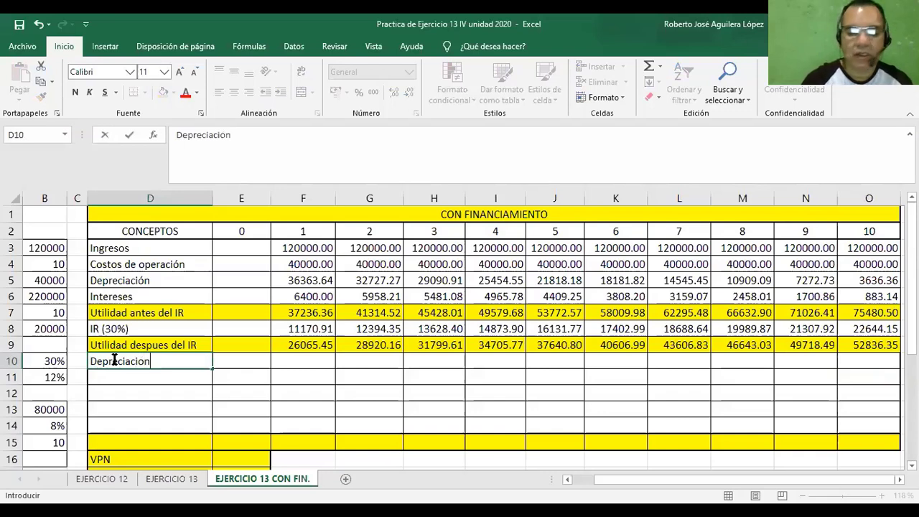
key("BackSpace")
key("BackSpace")
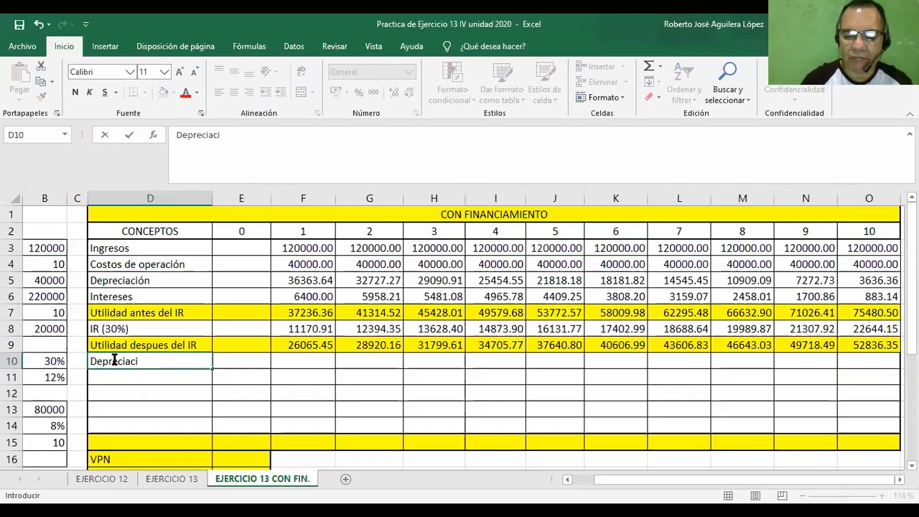
type("ón")
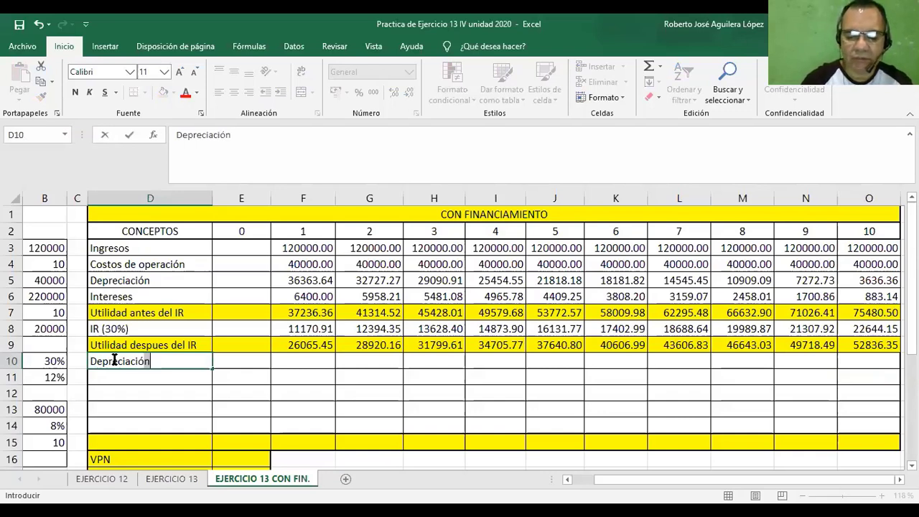
Enter =F5 in F10 to add back the depreciation and fill it across the second Depreciación row through year 10.
left_click(286, 364)
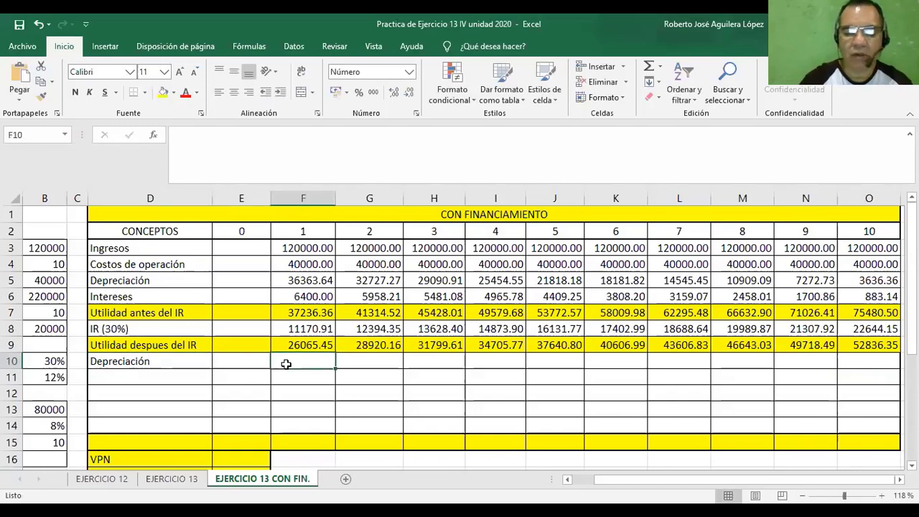
type("=")
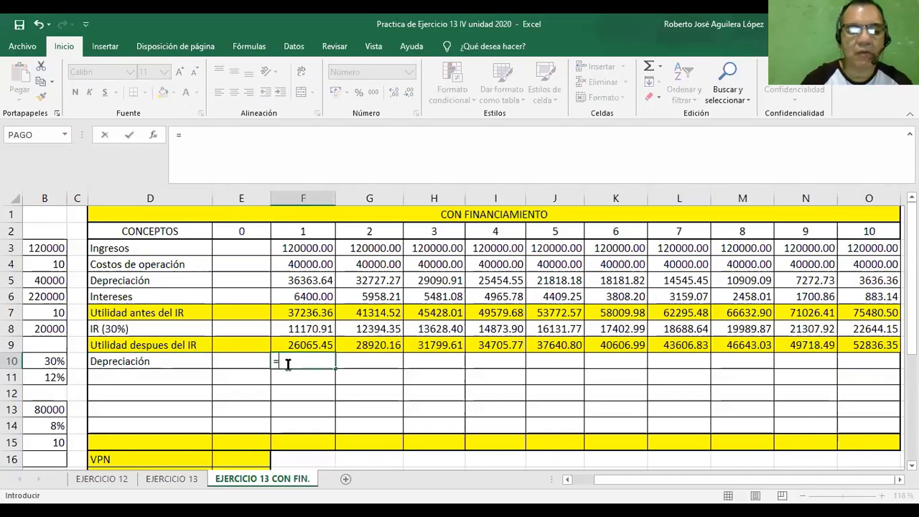
left_click(302, 285)
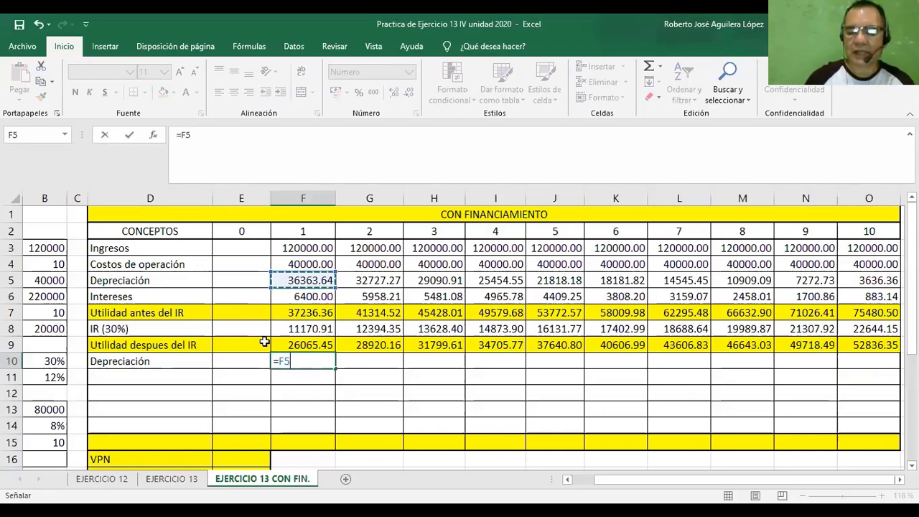
key("Return")
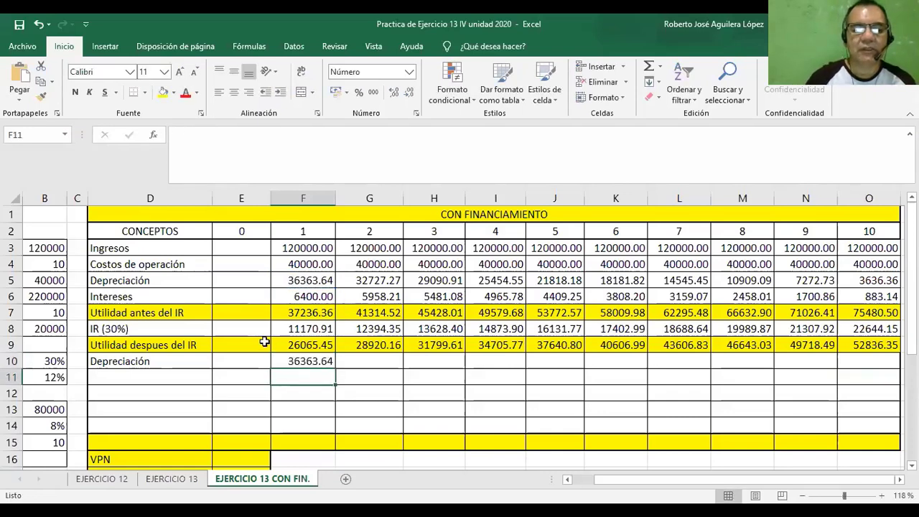
left_click(305, 359)
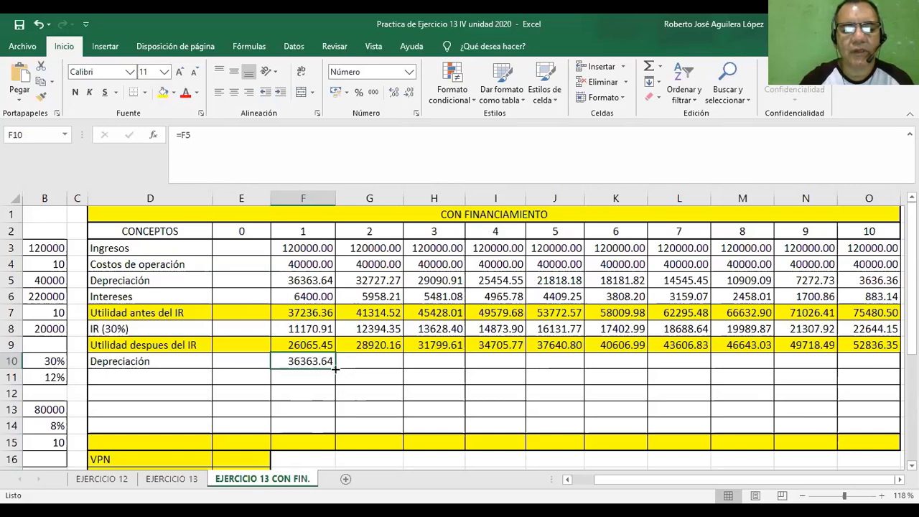
left_click_drag(335, 368, 888, 362)
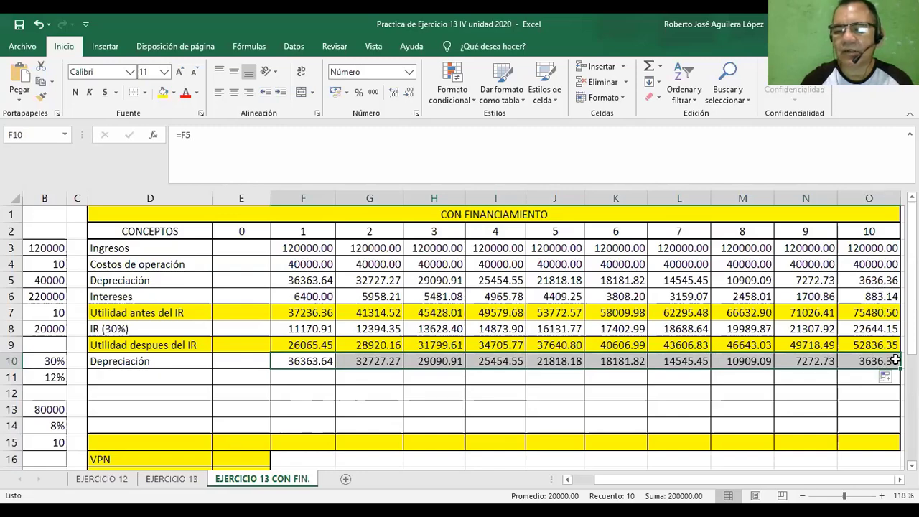
Label the row below the second Depreciación row, cell D11, as "Valor de salvamento".
left_click(171, 376)
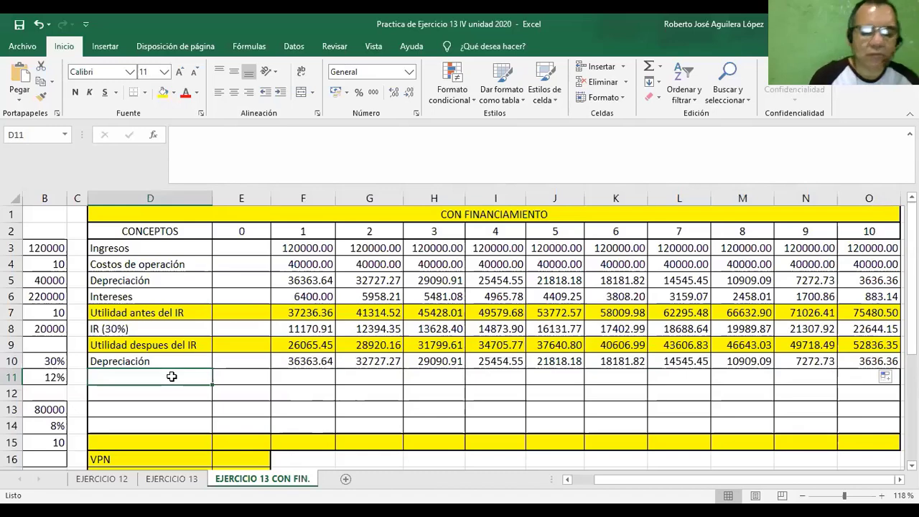
type("valo")
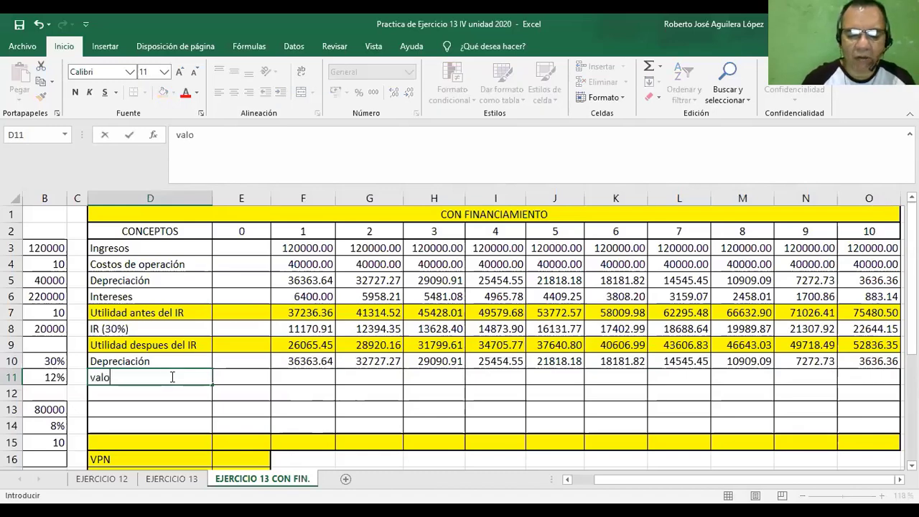
type("r de")
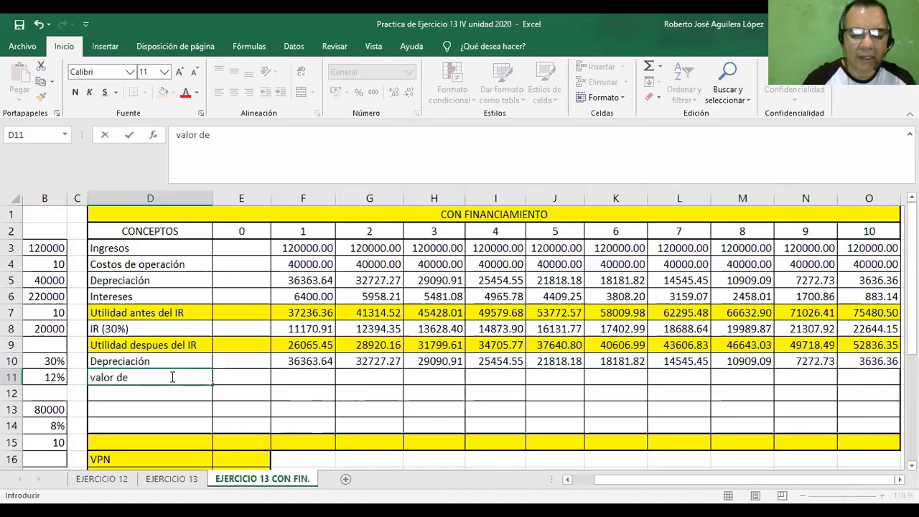
key("BackSpace")
key("BackSpace")
key("BackSpace")
key("BackSpace")
key("BackSpace")
key("BackSpace")
key("BackSpace")
key("BackSpace")
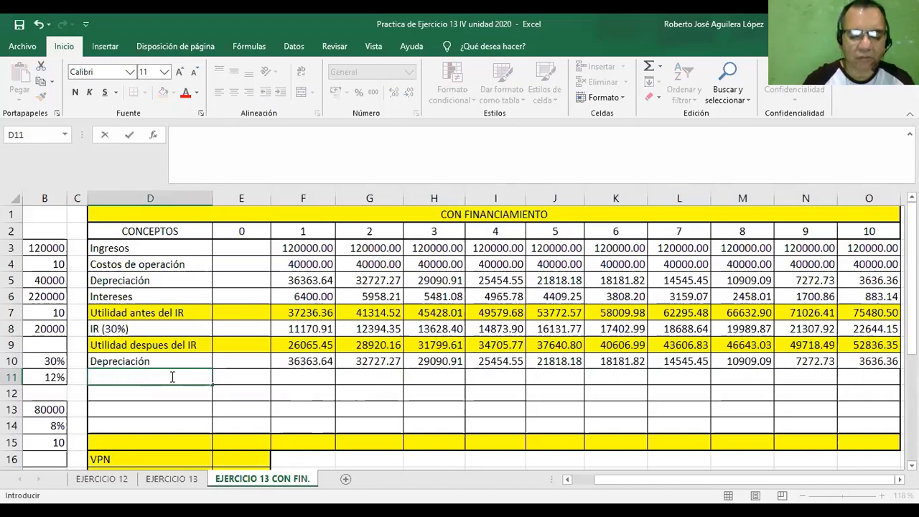
type("Valo")
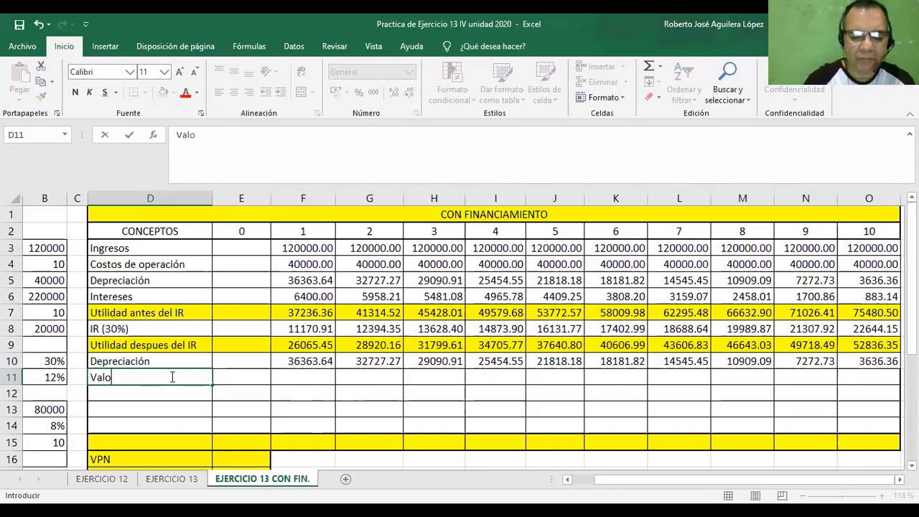
type("r")
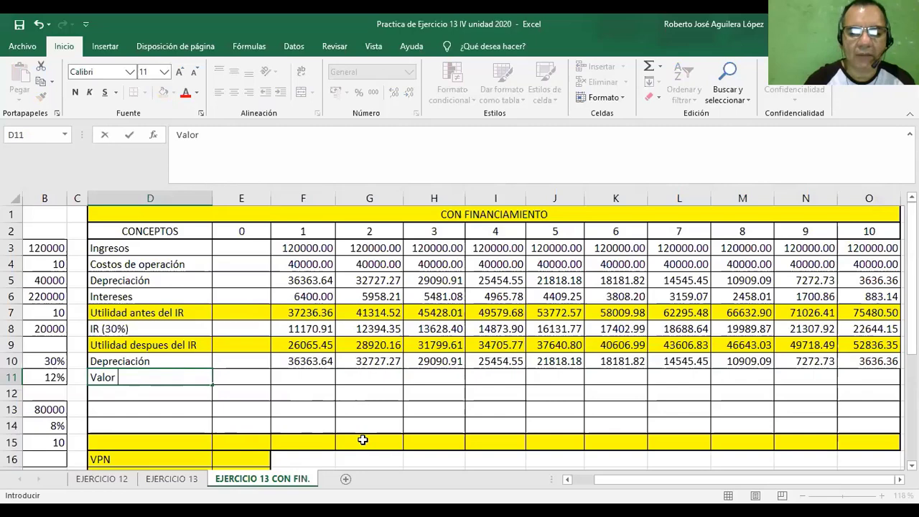
left_click(568, 479)
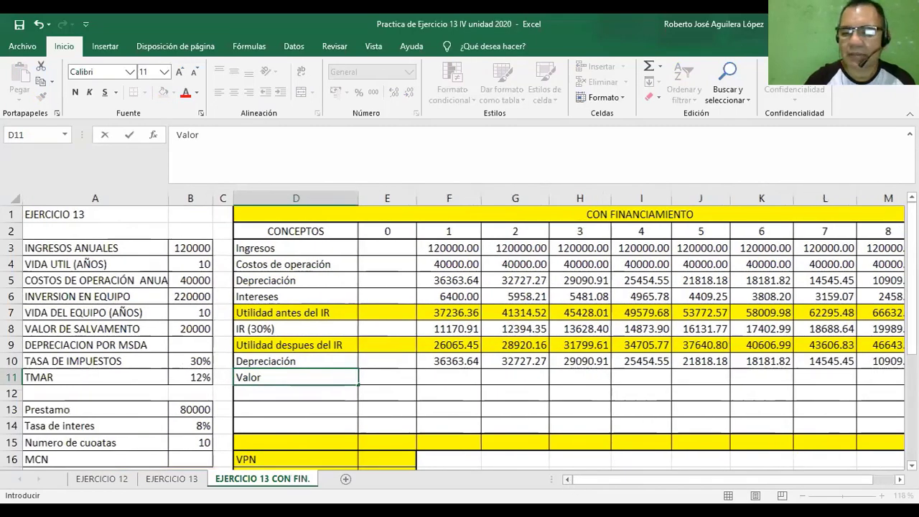
left_click_drag(718, 479, 744, 479)
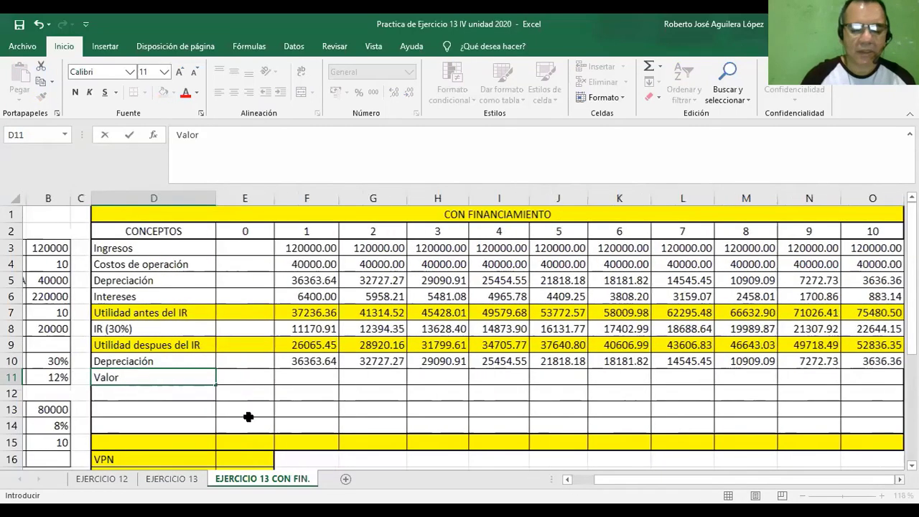
type("de salv")
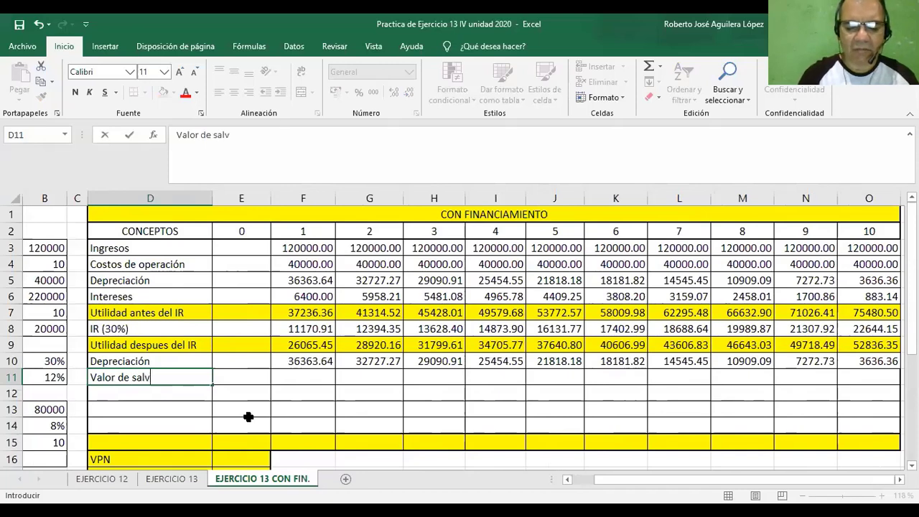
type("amento")
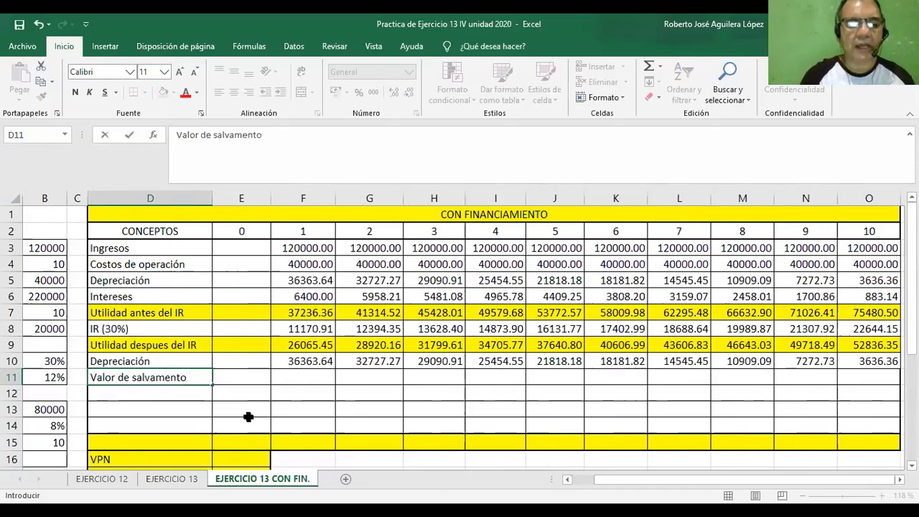
Enter =O21 in O11 to bring the year-10 book value into the Valor de salvamento row.
left_click(850, 376)
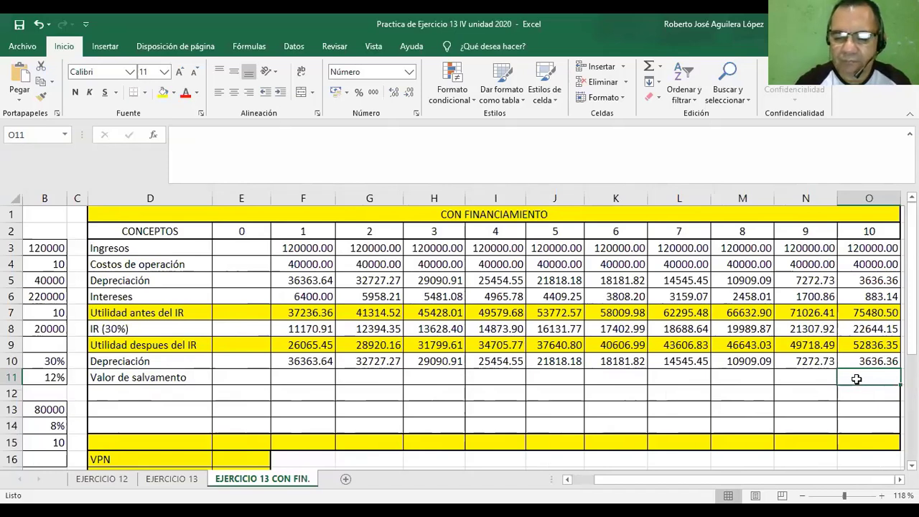
type("=")
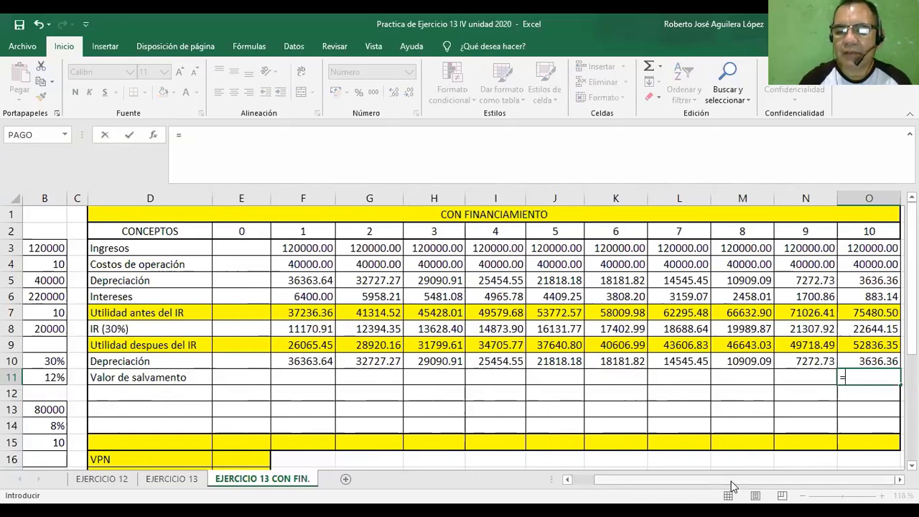
left_click_drag(730, 481, 684, 479)
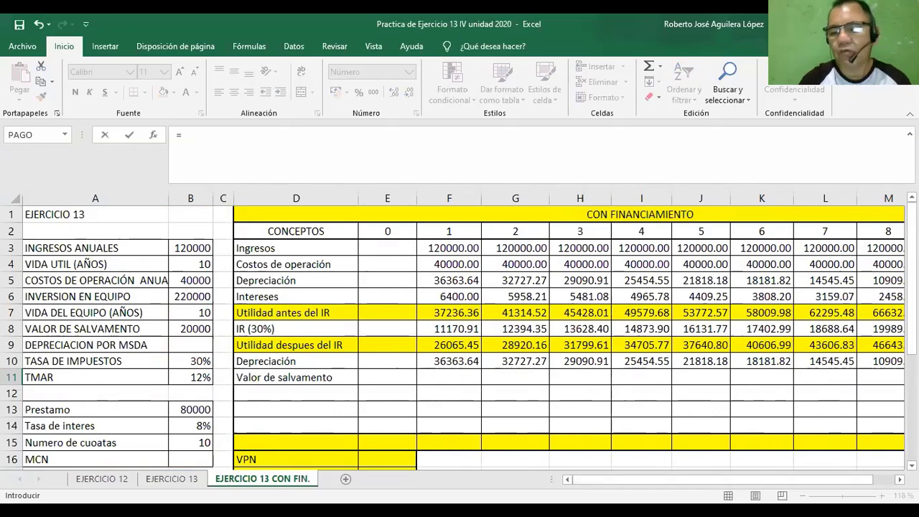
key("Escape")
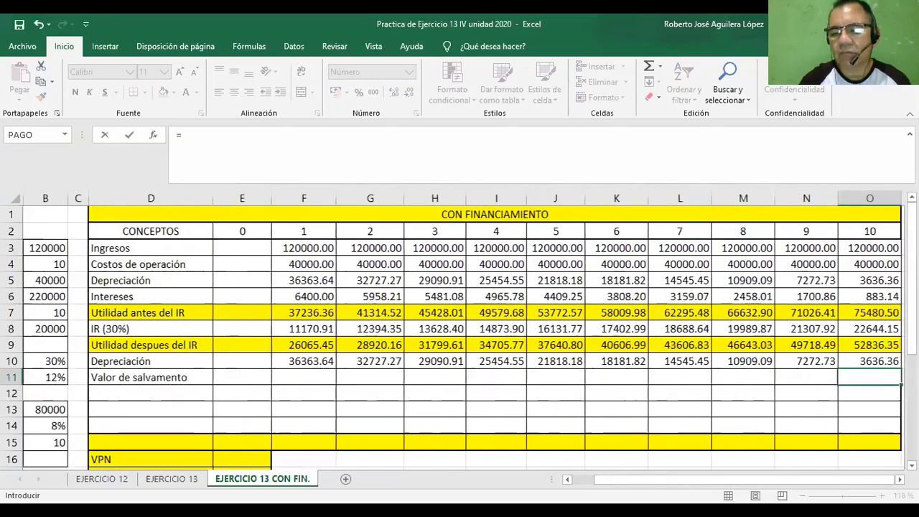
scroll(460, 337, "down", 2)
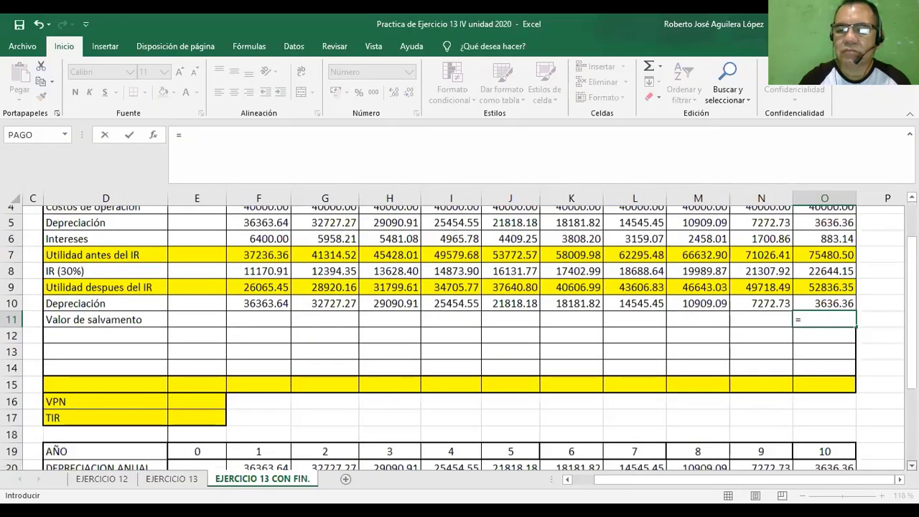
scroll(892, 428, "down", 2)
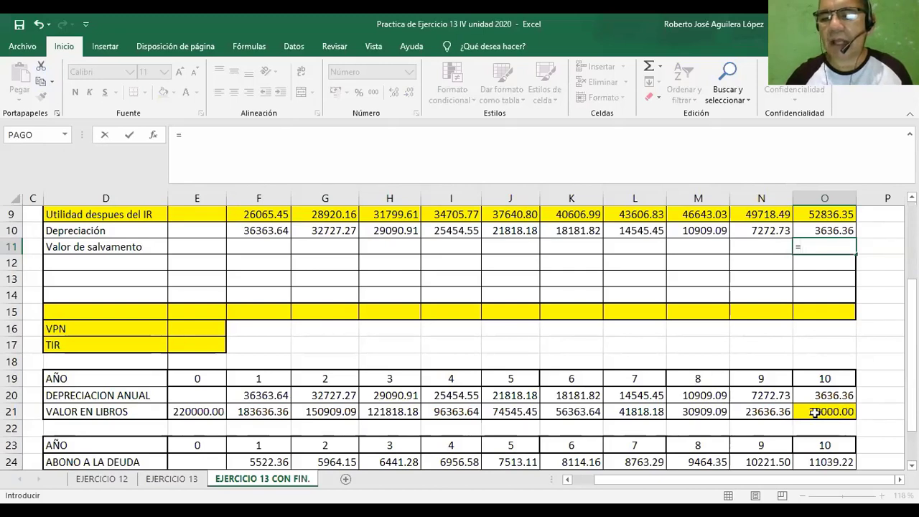
left_click(815, 411)
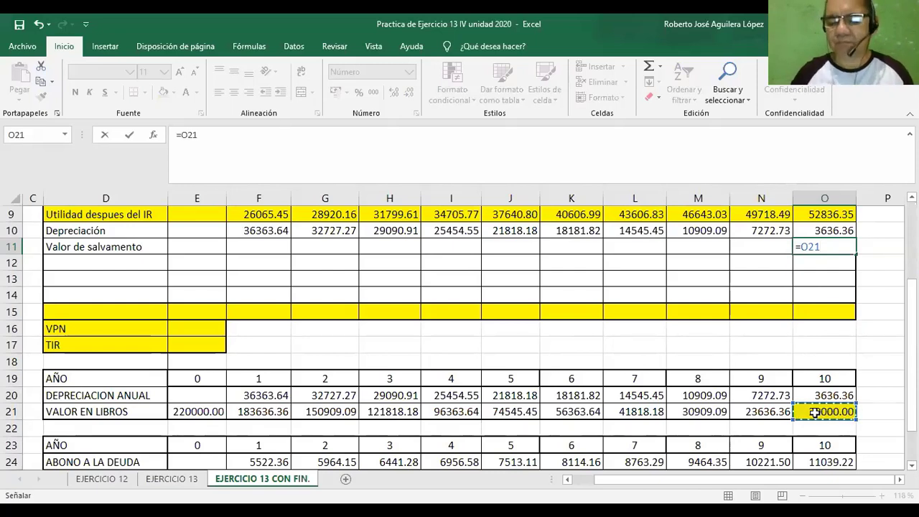
key("Return")
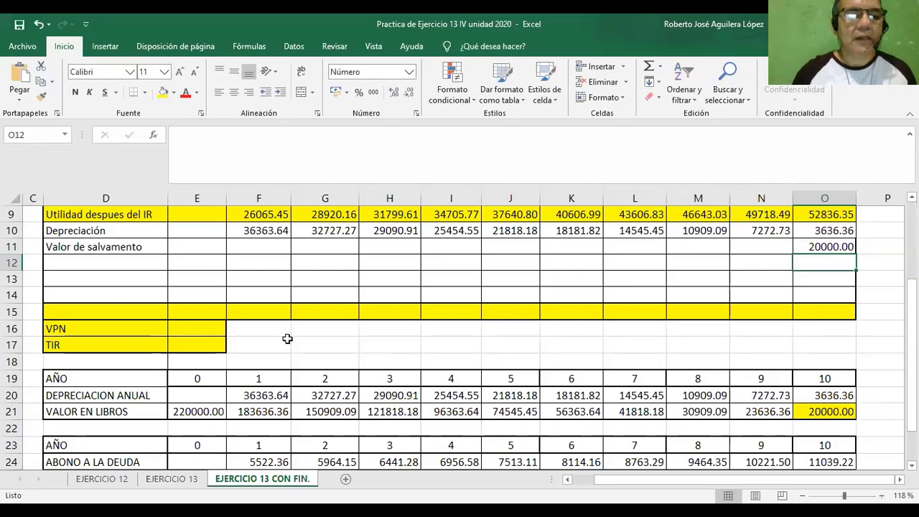
Label the row below Valor de salvamento, cell D12, as "Inversión".
left_click(127, 264)
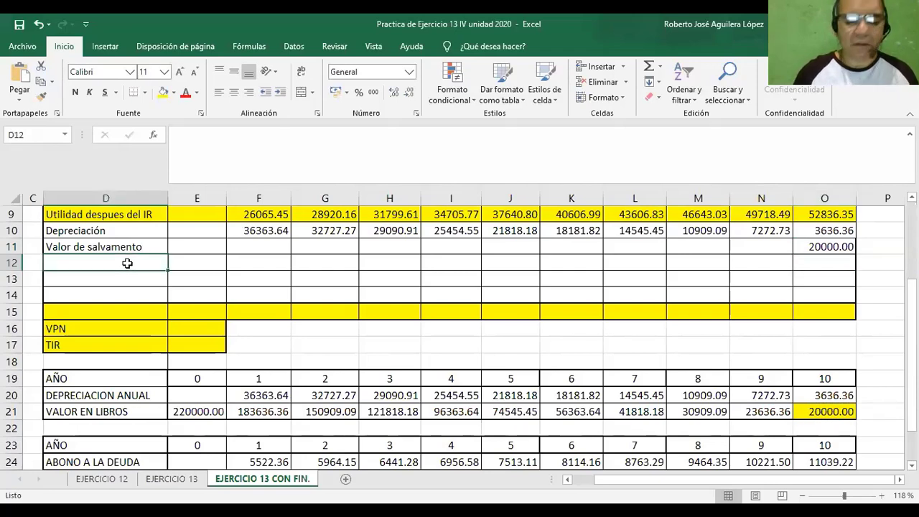
type("Inver")
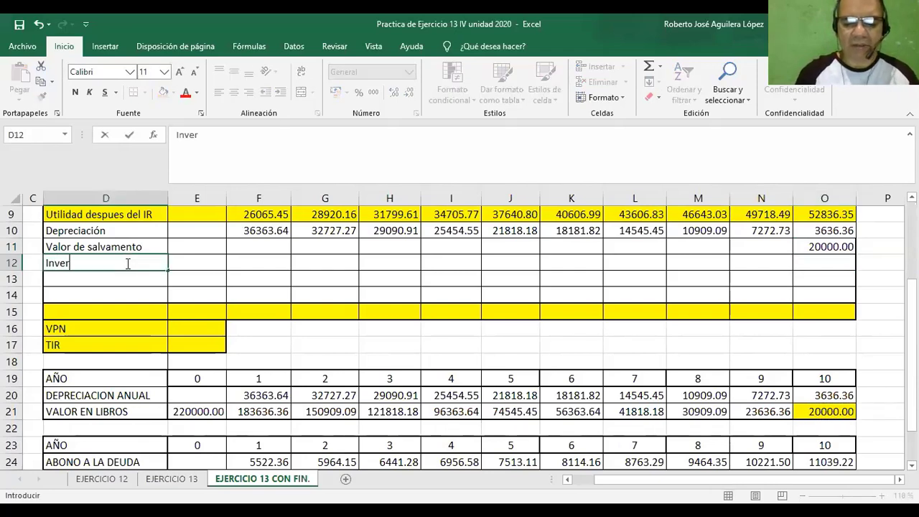
type("sion")
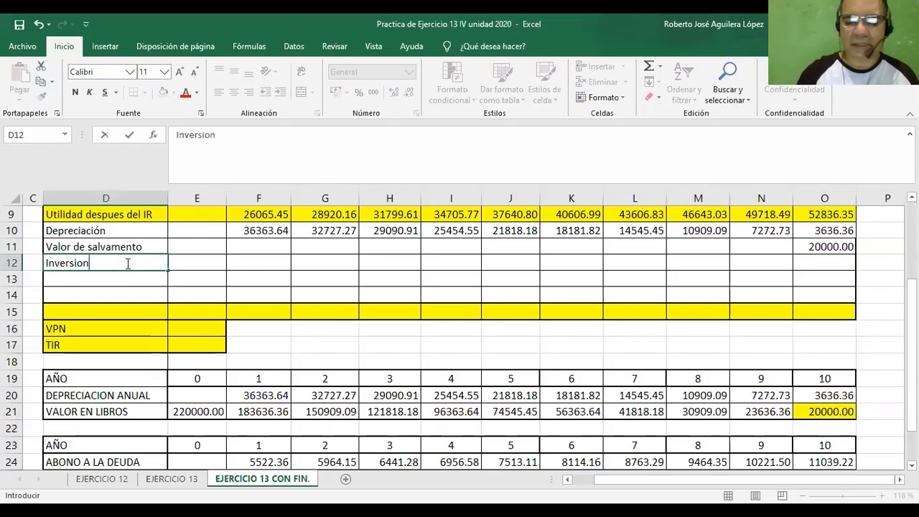
key("BackSpace")
key("BackSpace")
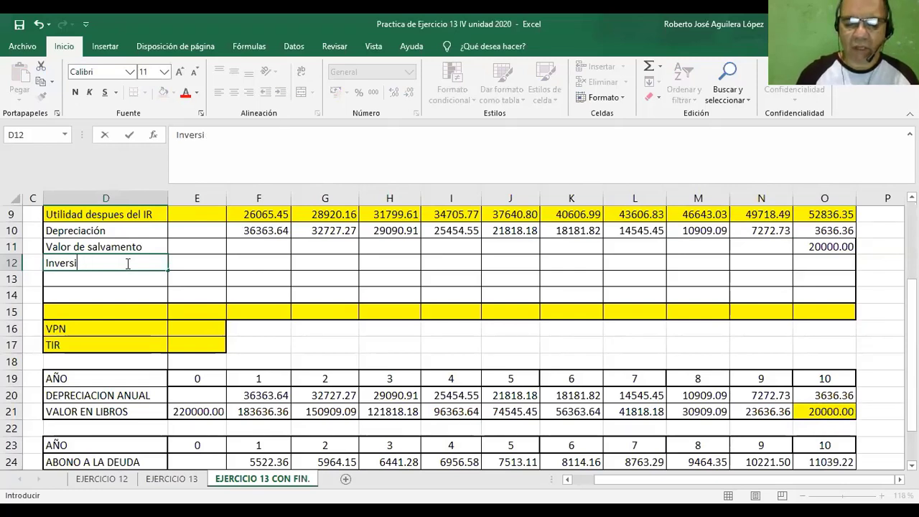
type("ón")
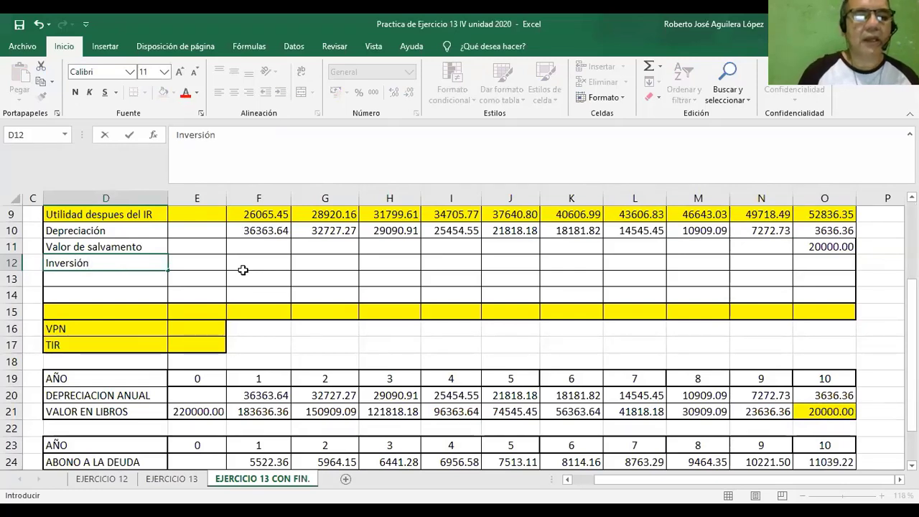
Enter =B6 in E12 to place the equipment investment in year 0 of the Inversión row.
left_click(194, 262)
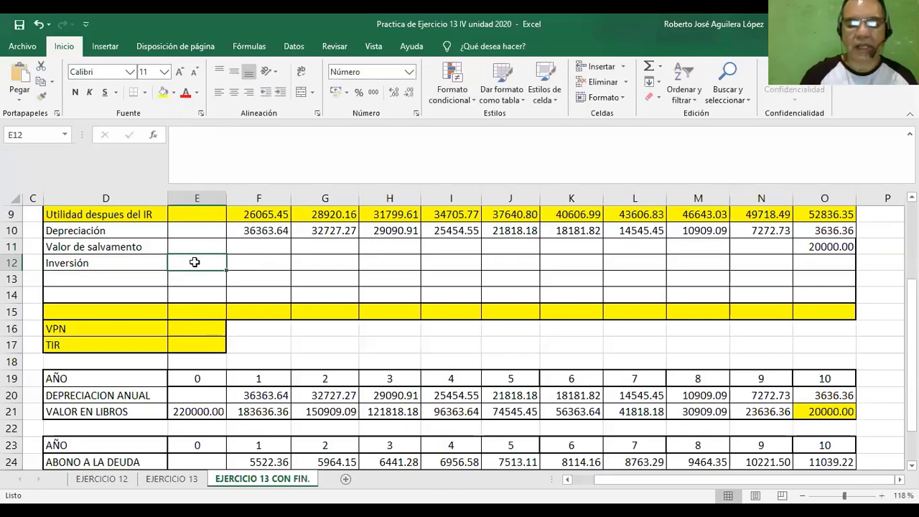
type("=")
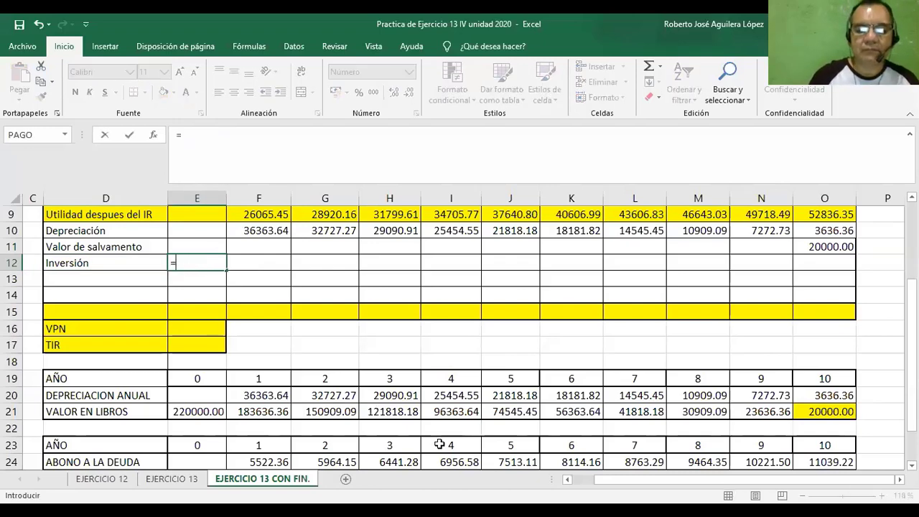
left_click(579, 480)
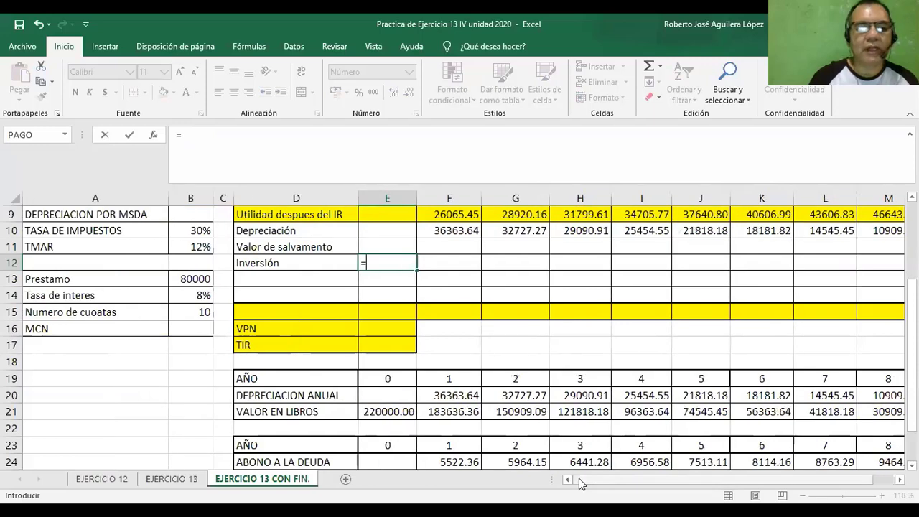
scroll(460, 330, "up", 1)
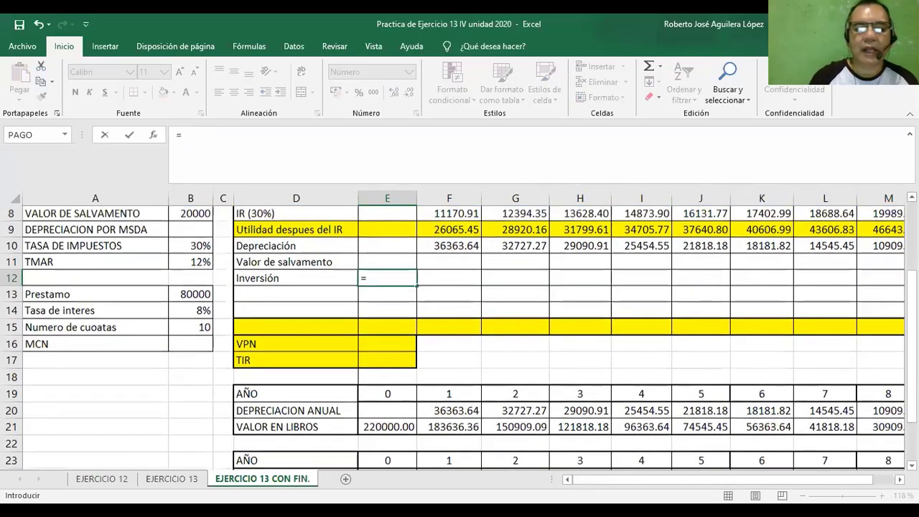
scroll(444, 294, "up", 2)
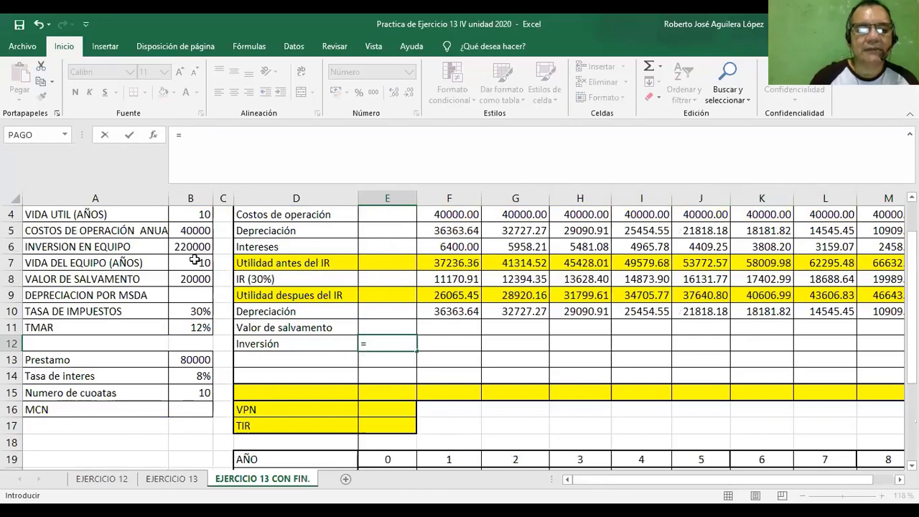
left_click(184, 245)
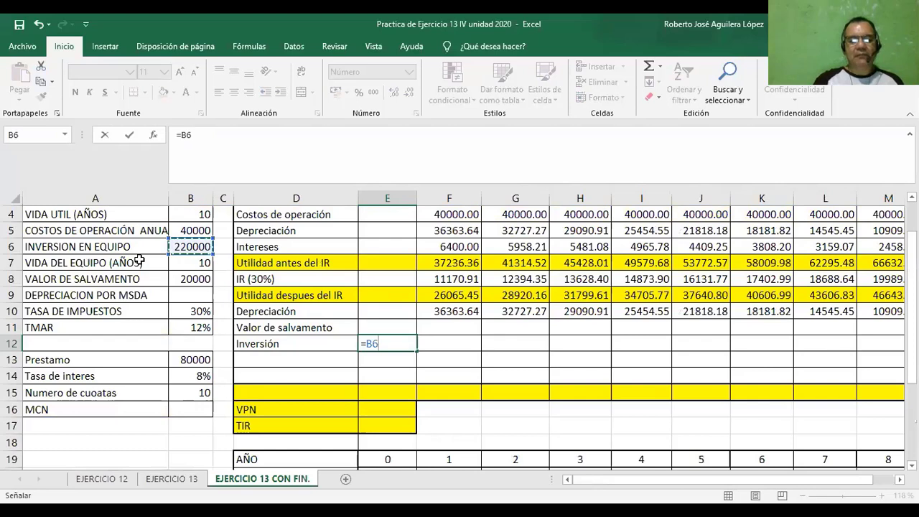
key("Return")
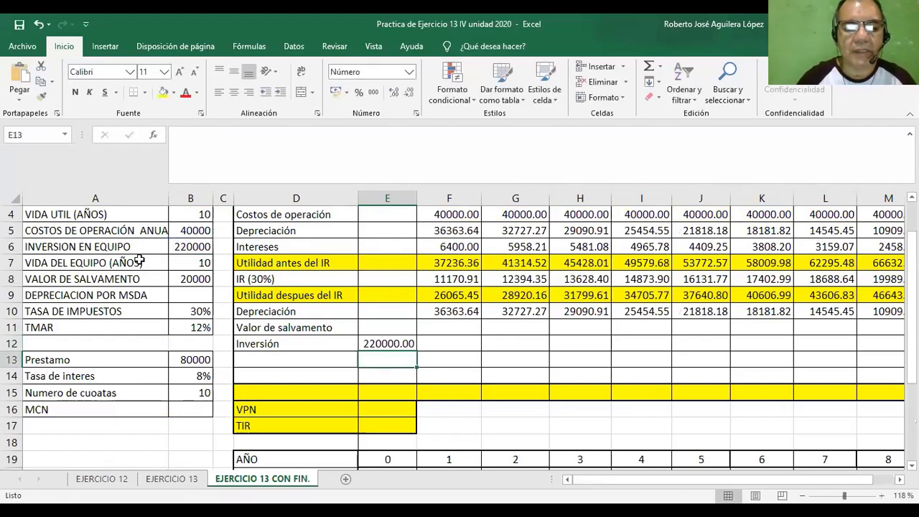
Label the row below Inversión, cell D13, as "abono a la deuda".
left_click(253, 361)
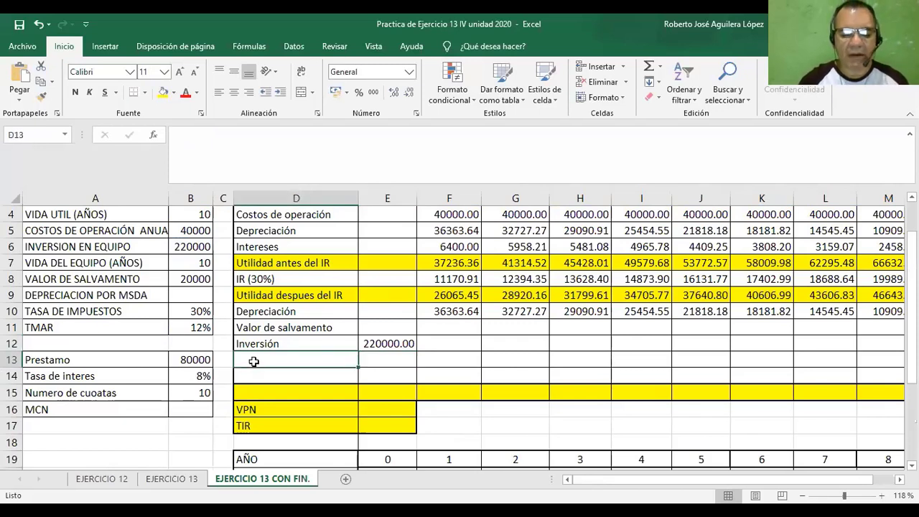
type("abo")
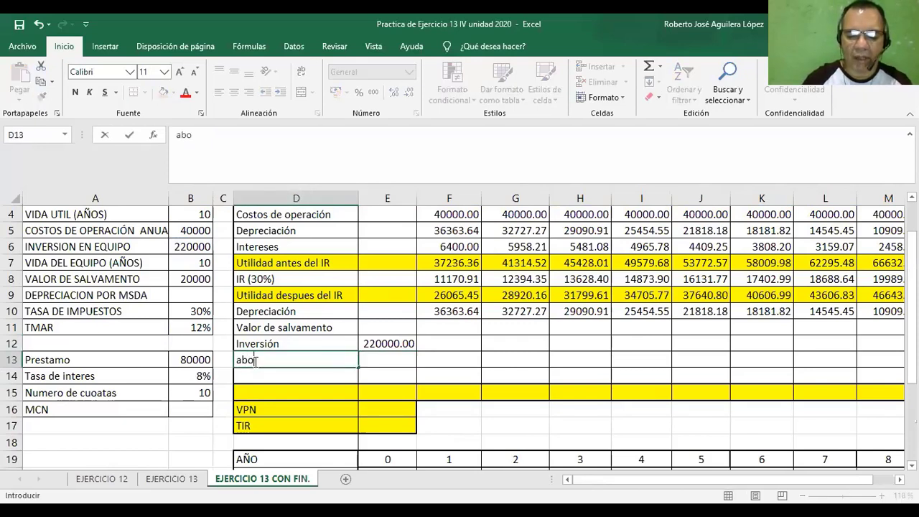
type("no a ")
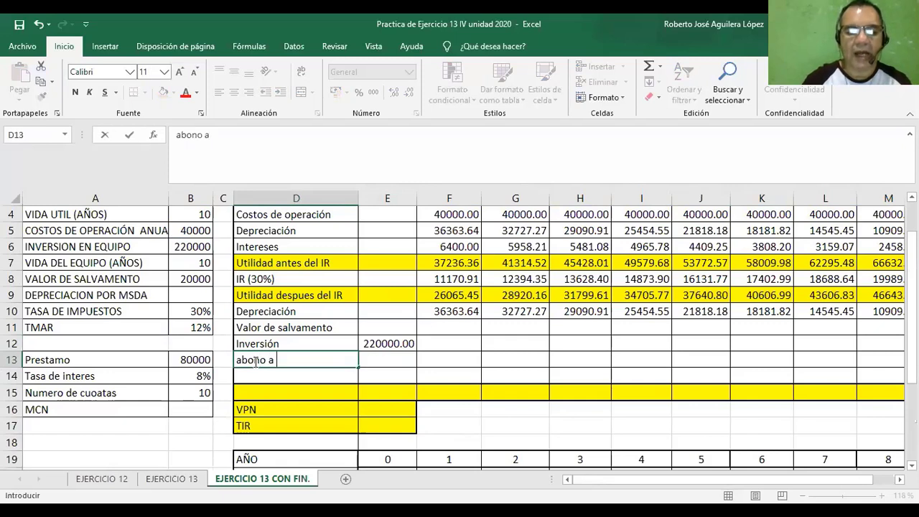
type("la ")
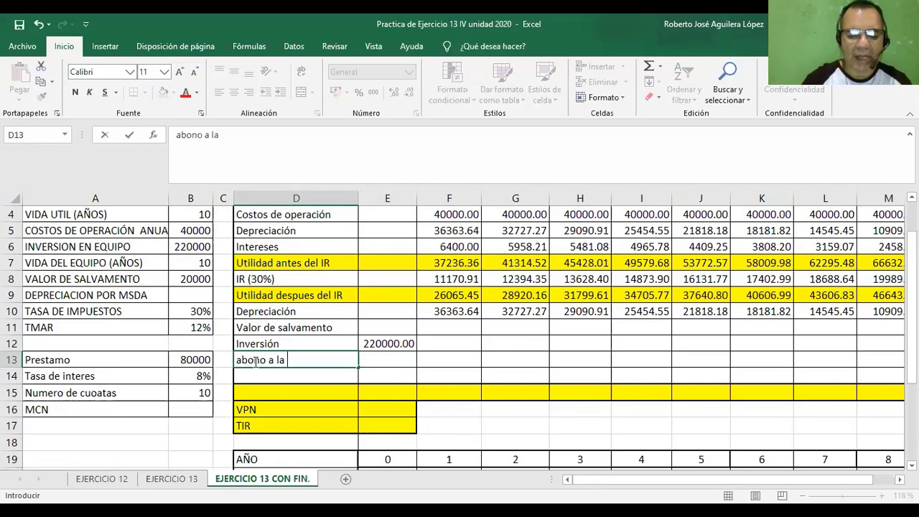
type("deuda")
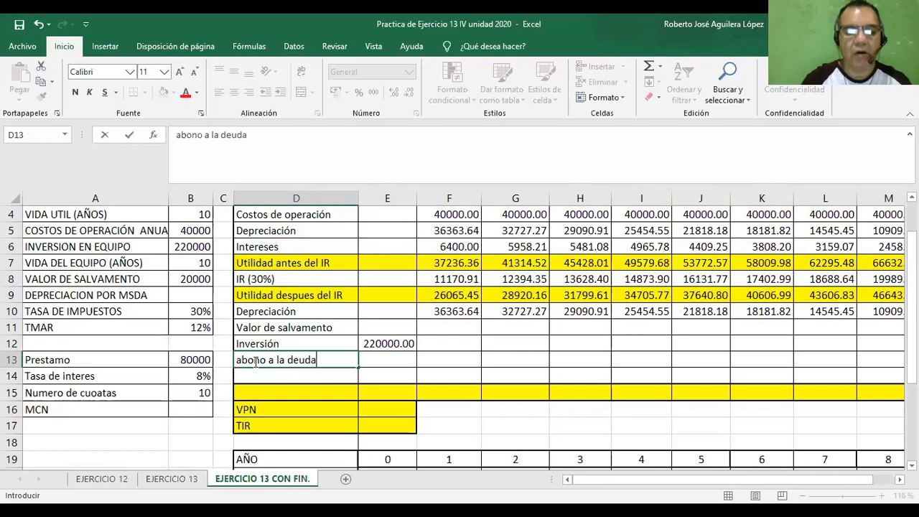
Capitalize the first letter of the label in D13 so it reads "Abono a la deuda".
left_click(238, 360)
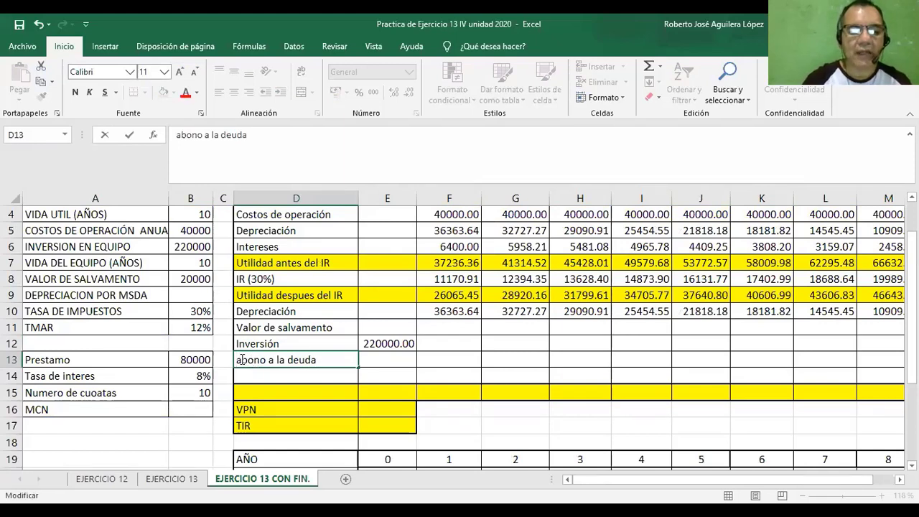
type("A")
key("Delete")
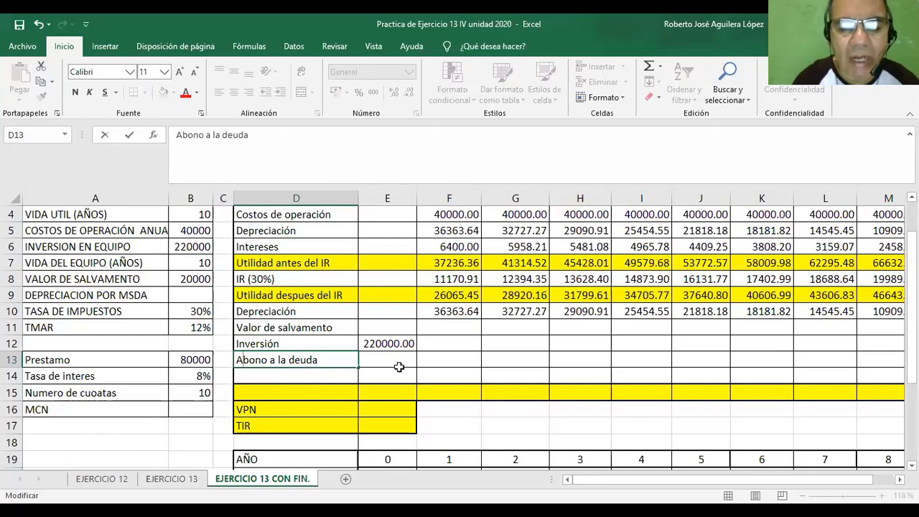
Enter =F24 in F13 and fill it across to O13 to complete the Abono a la deuda row for years 1 to 10.
left_click(443, 360)
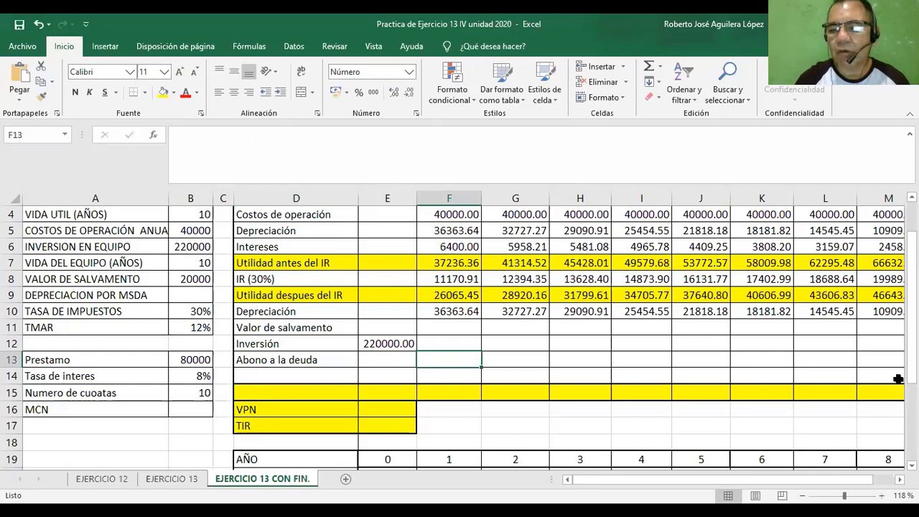
left_click_drag(912, 355, 912, 374)
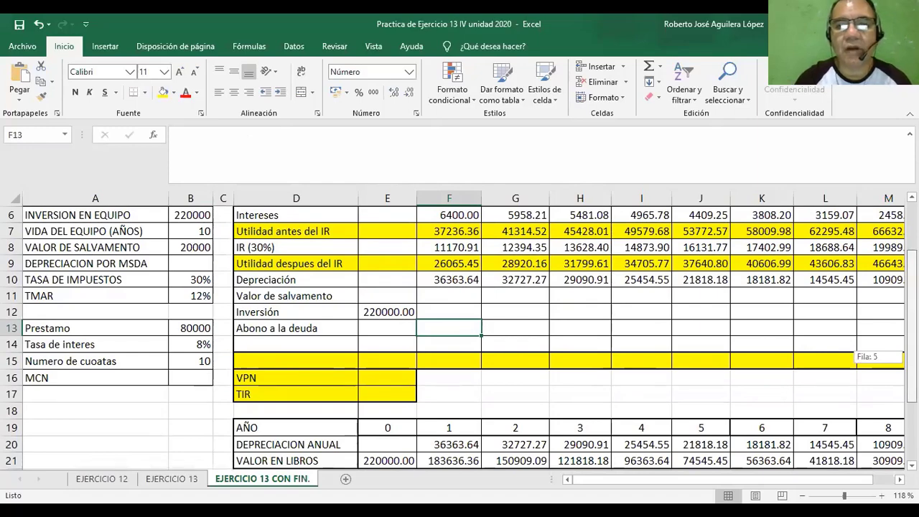
left_click_drag(912, 374, 912, 399)
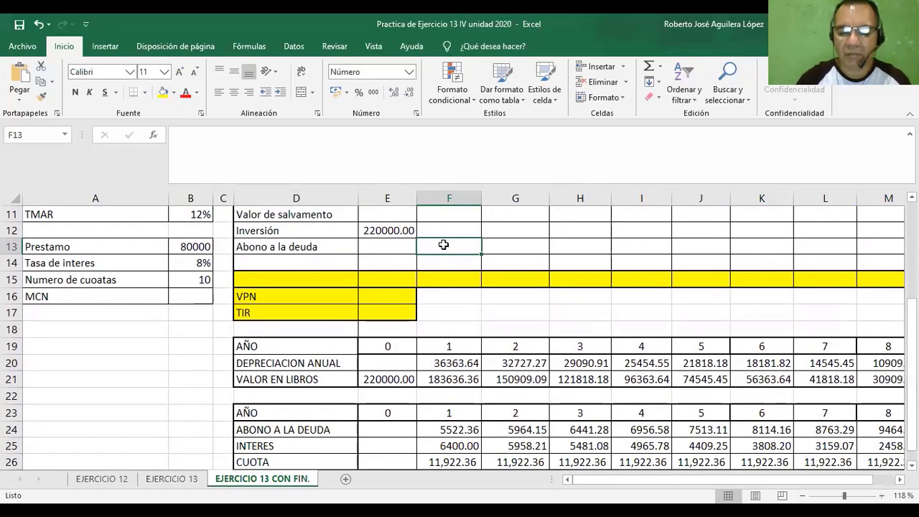
type("=")
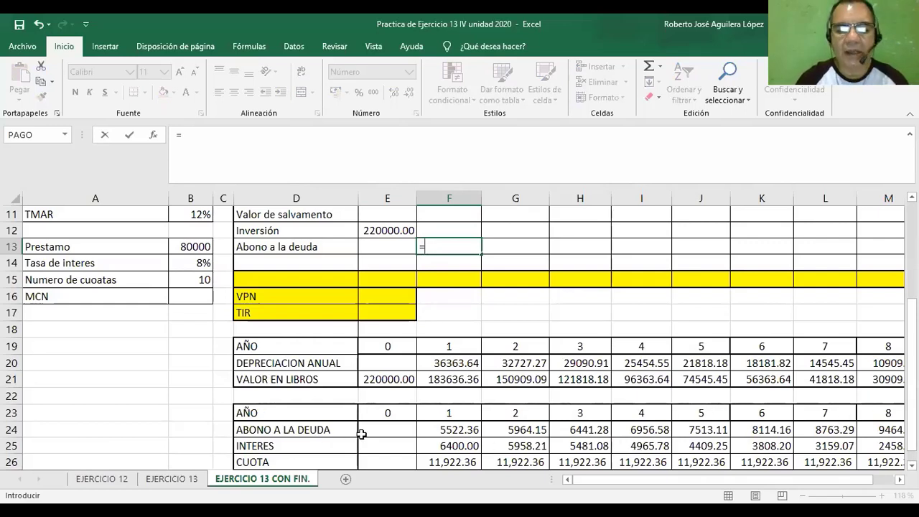
left_click(455, 428)
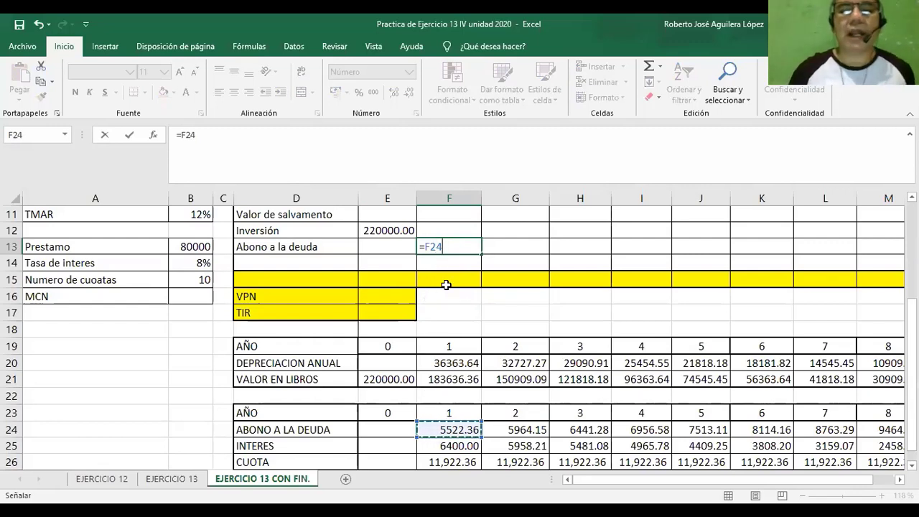
key("Return")
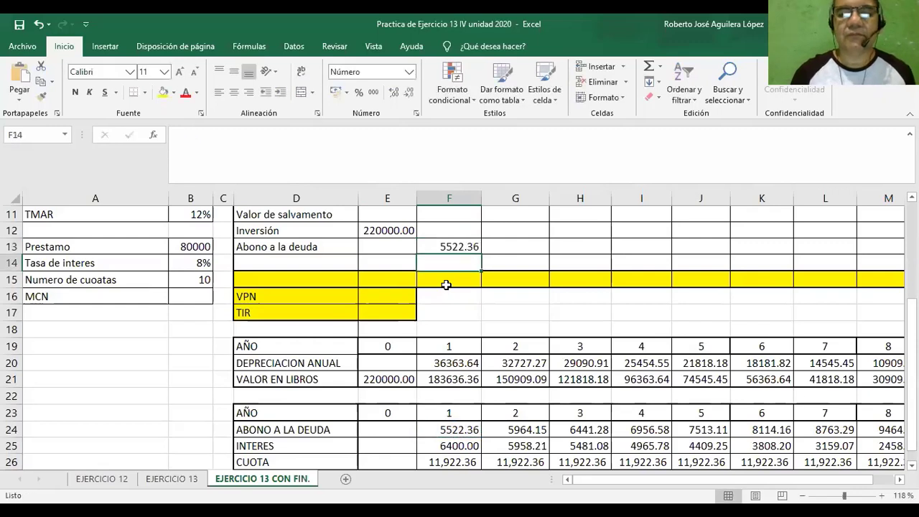
left_click(454, 244)
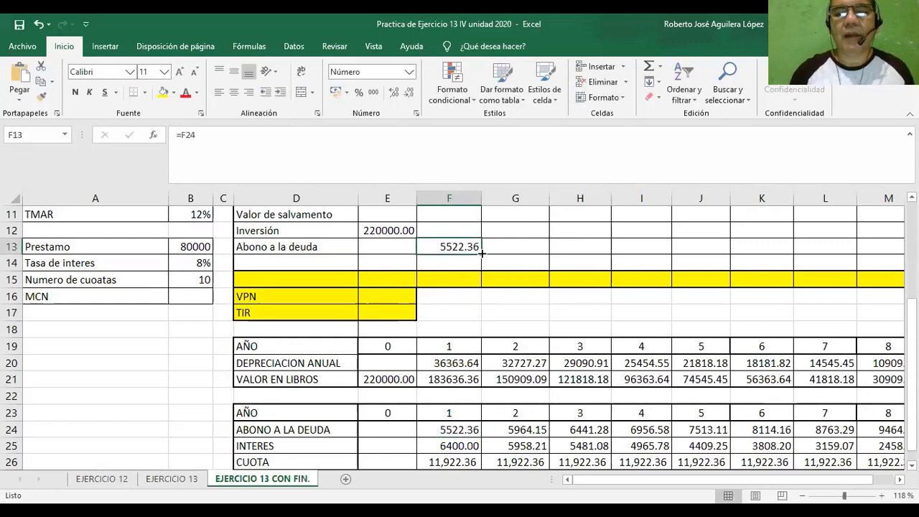
left_click_drag(480, 253, 820, 249)
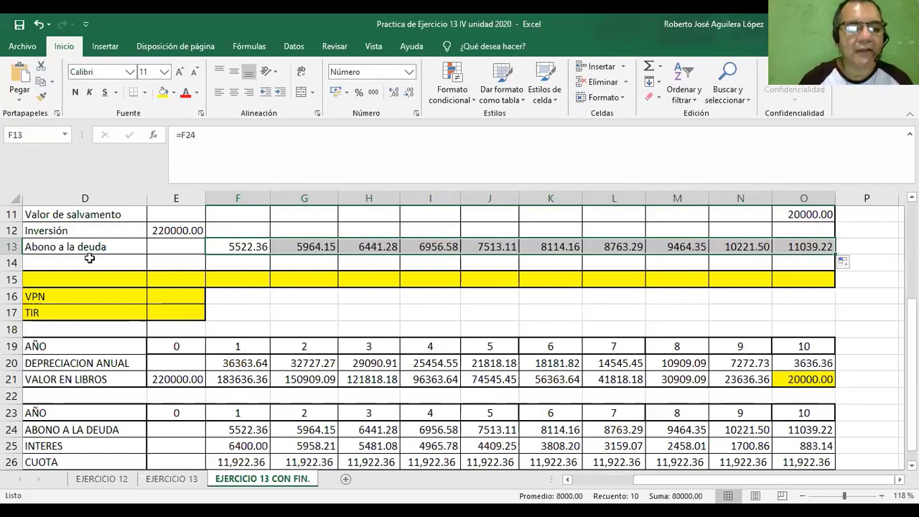
Label the row below Abono a la deuda, cell D14, as "Prestamo".
left_click(88, 259)
type("Pr")
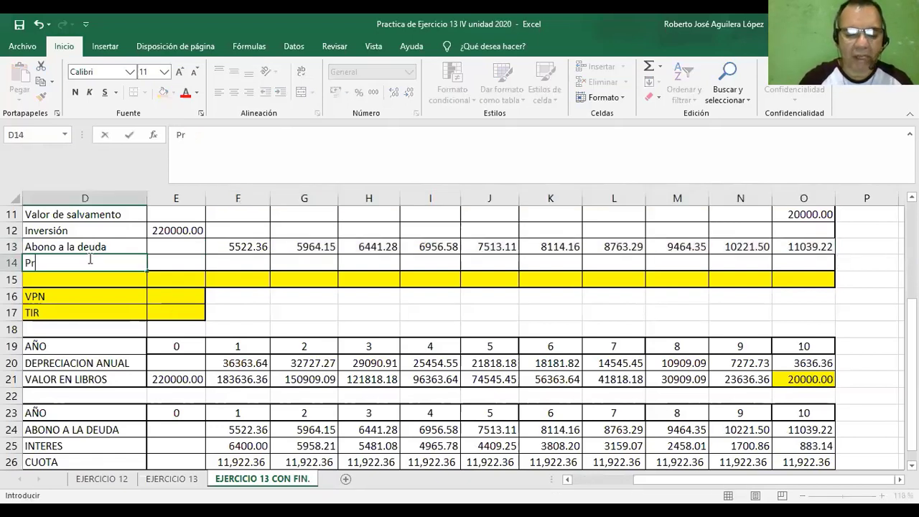
type("estamo")
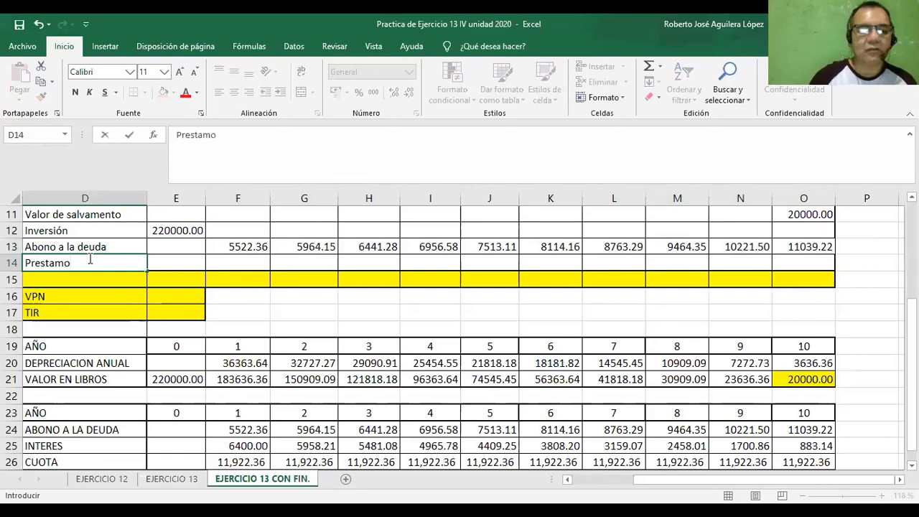
Enter =E27 in E14 to bring the initial loan balance into year 0 of the Prestamo row.
left_click(166, 263)
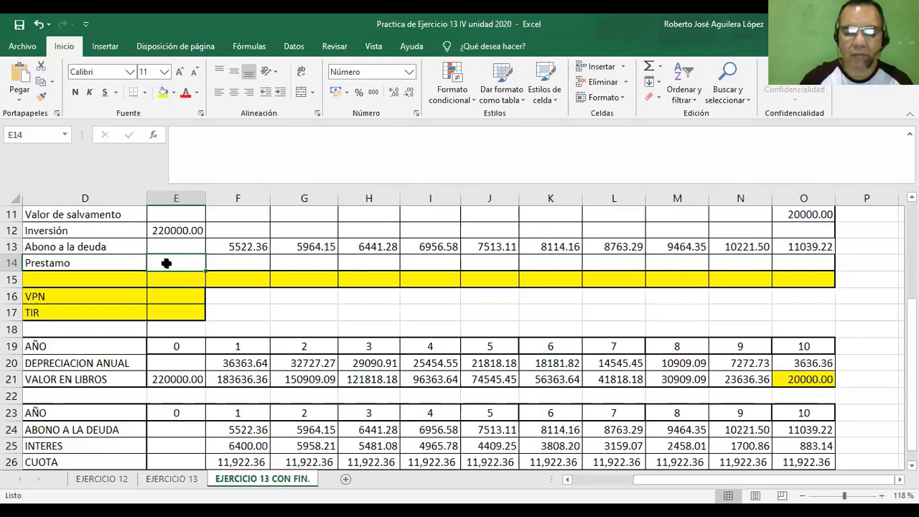
type("=")
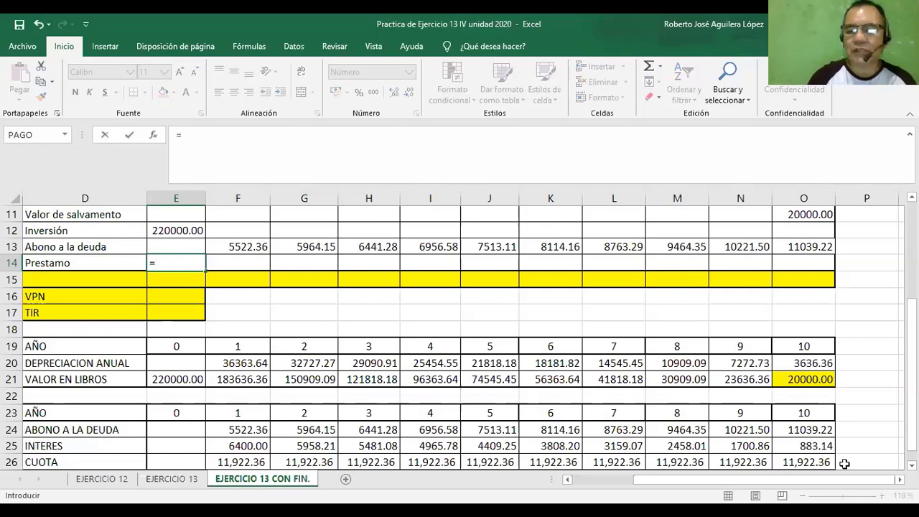
scroll(459, 338, "down", 1)
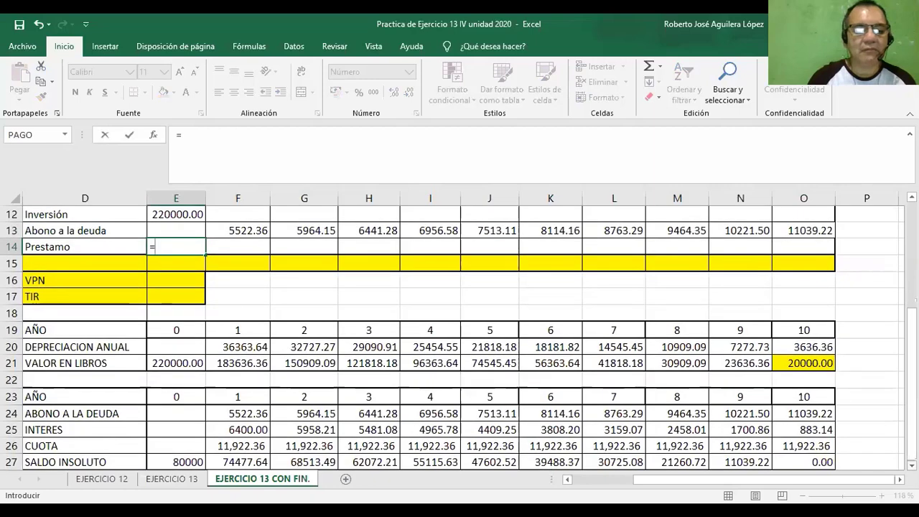
scroll(460, 337, "down", 1)
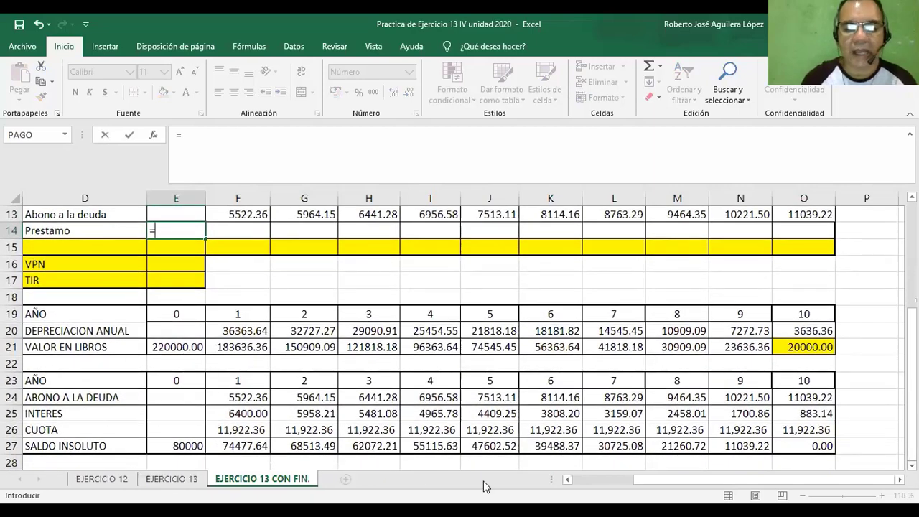
left_click(182, 445)
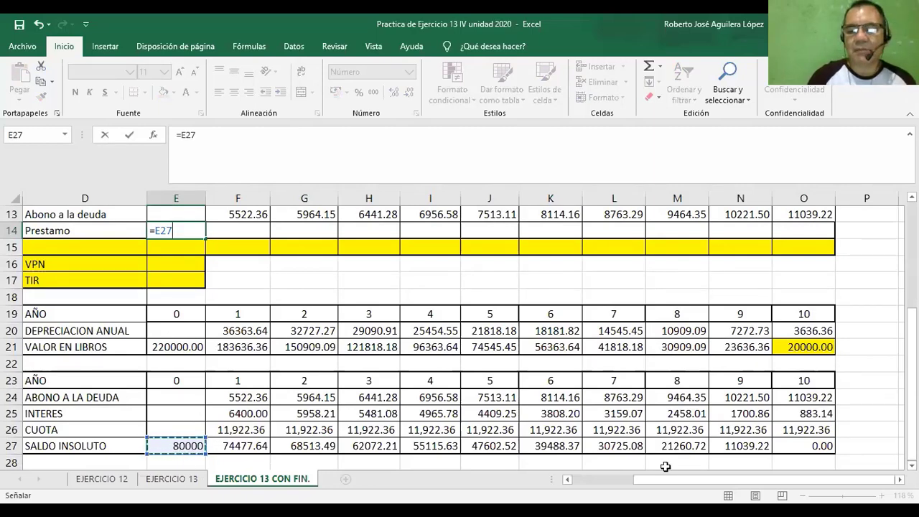
left_click_drag(667, 480, 603, 486)
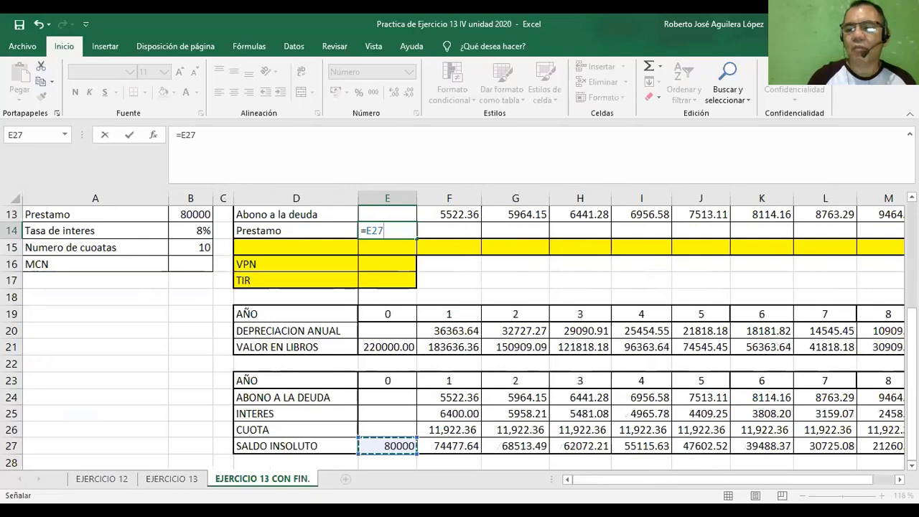
scroll(620, 247, "up", 1)
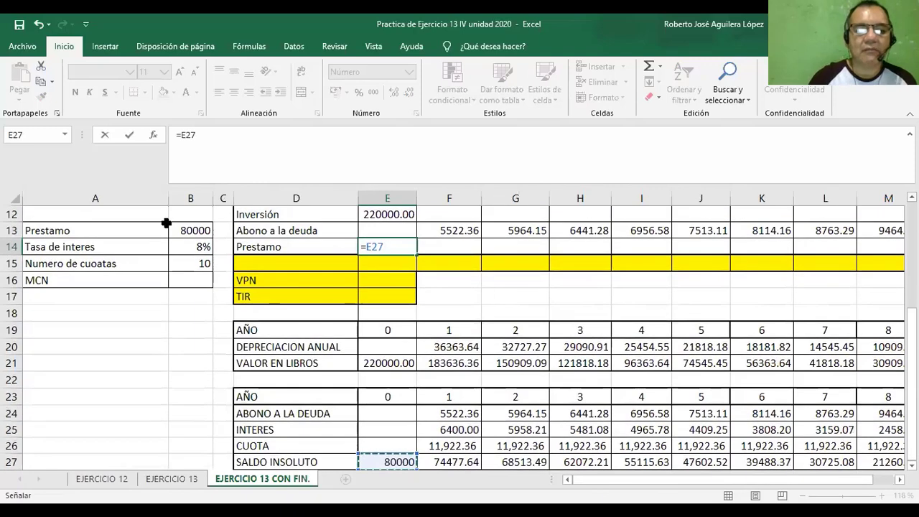
scroll(182, 240, "up", 1)
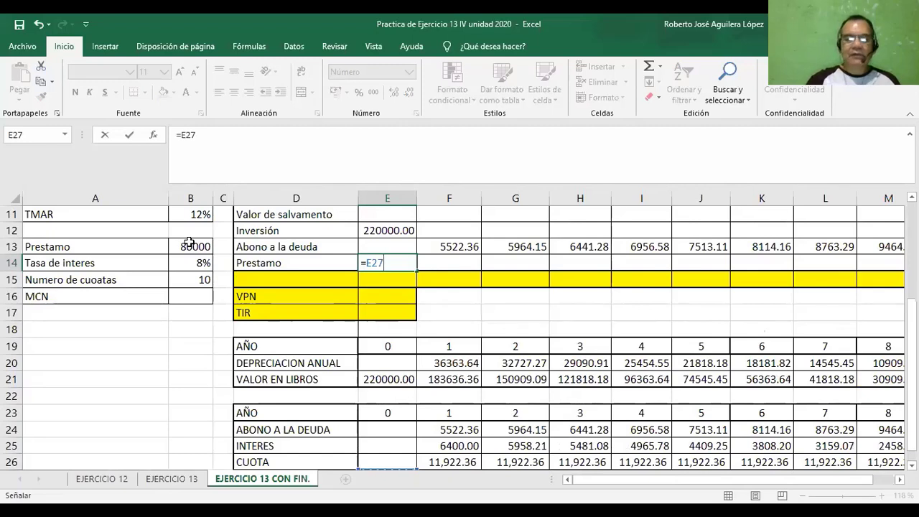
key("Return")
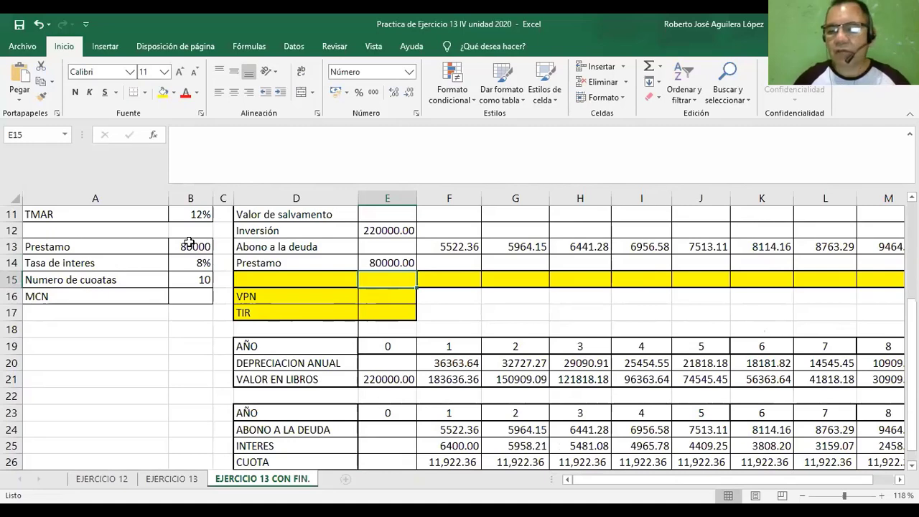
Label the yellow row below Prestamo, cell D15, as "Flujo neto de efectivo".
left_click(278, 279)
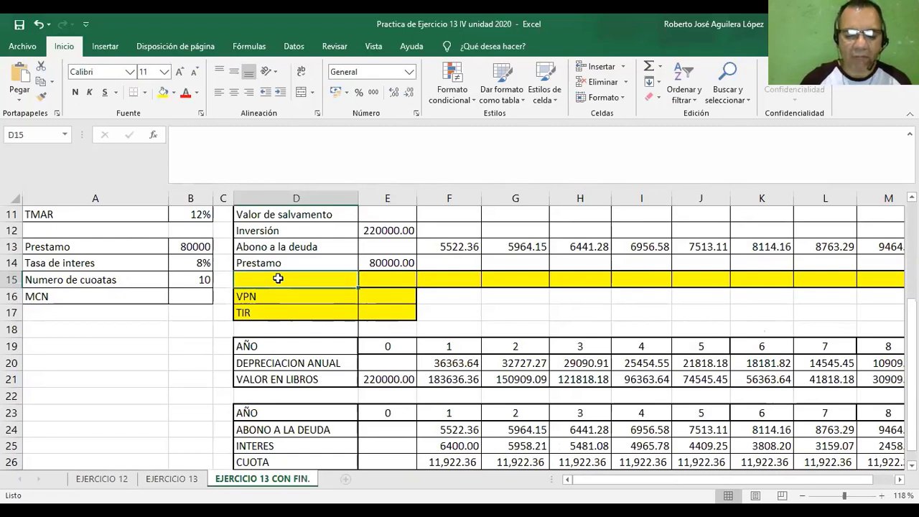
type("Flu")
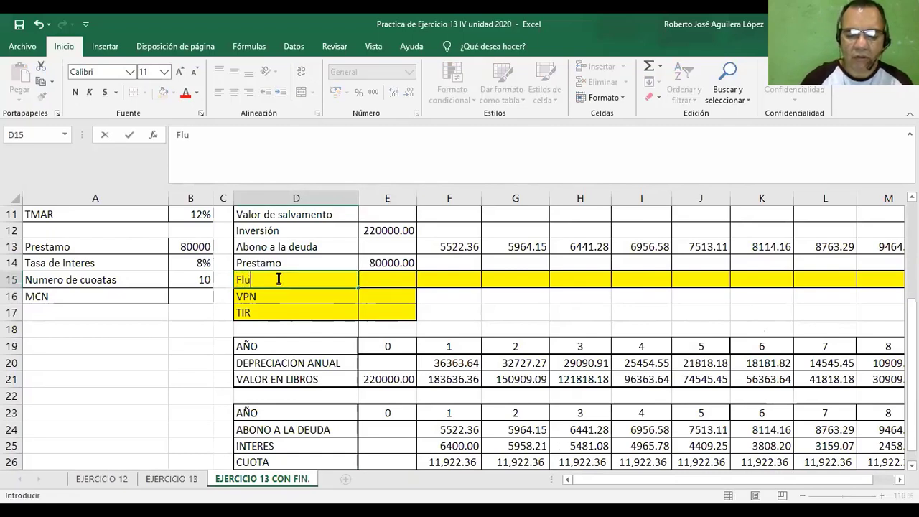
type("jo net")
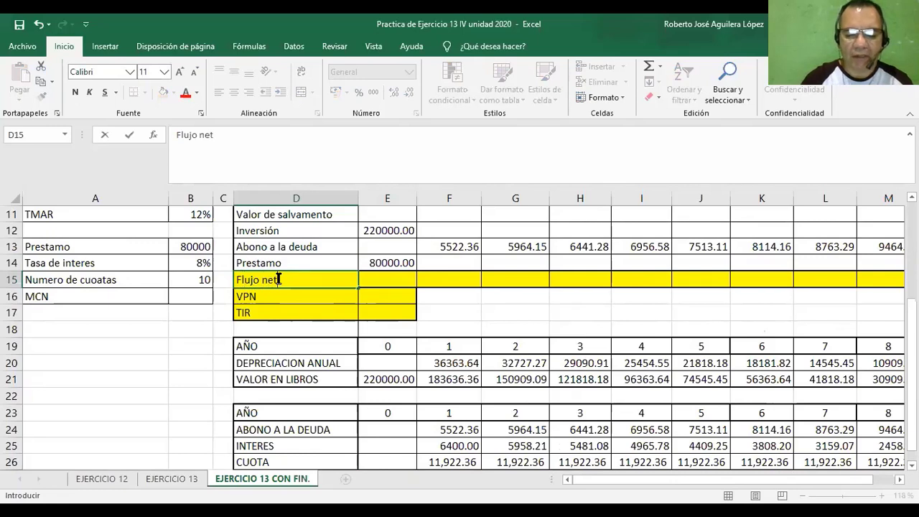
type("o de ef")
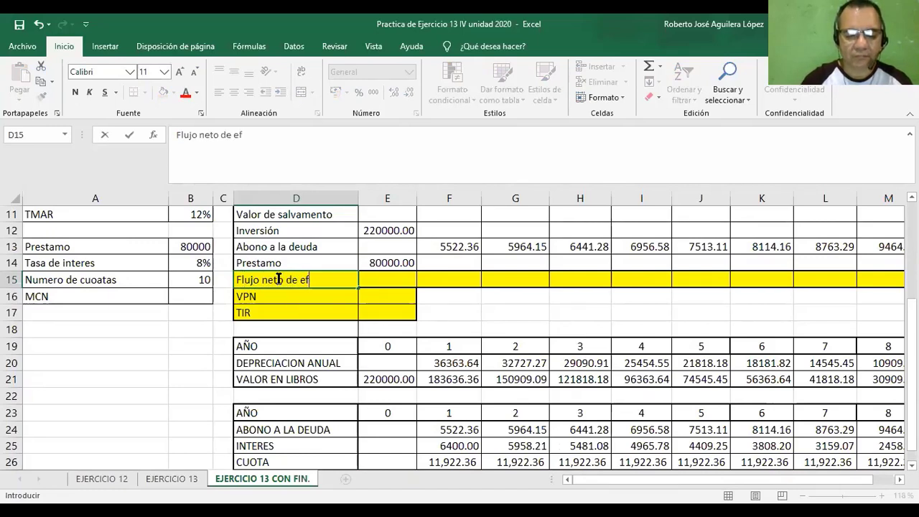
type("ectiv")
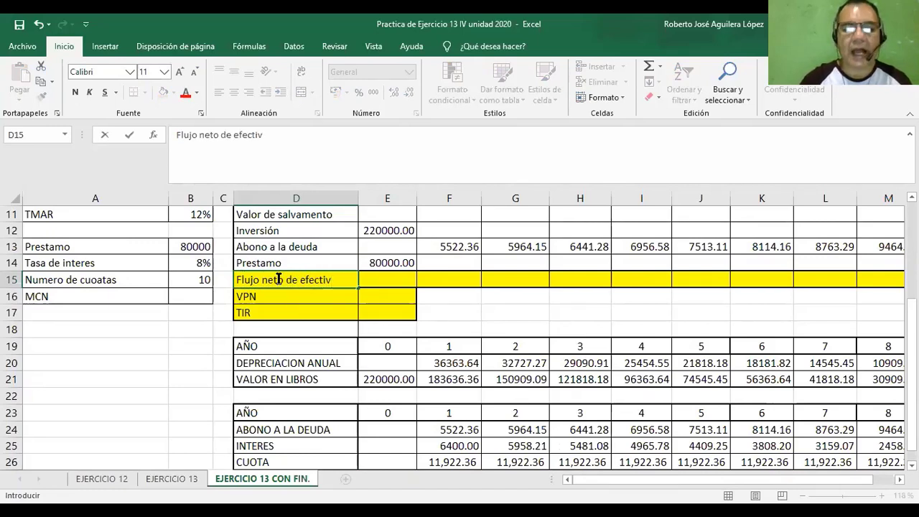
type("o")
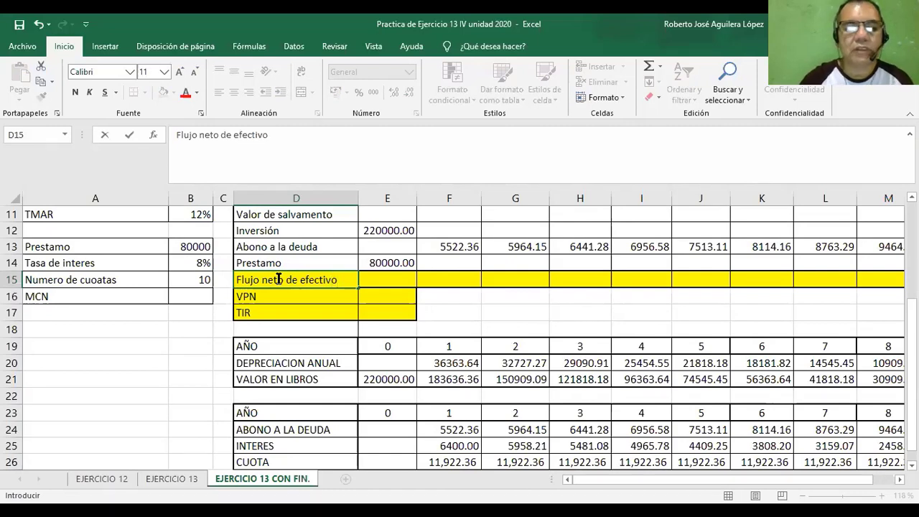
left_click(305, 299)
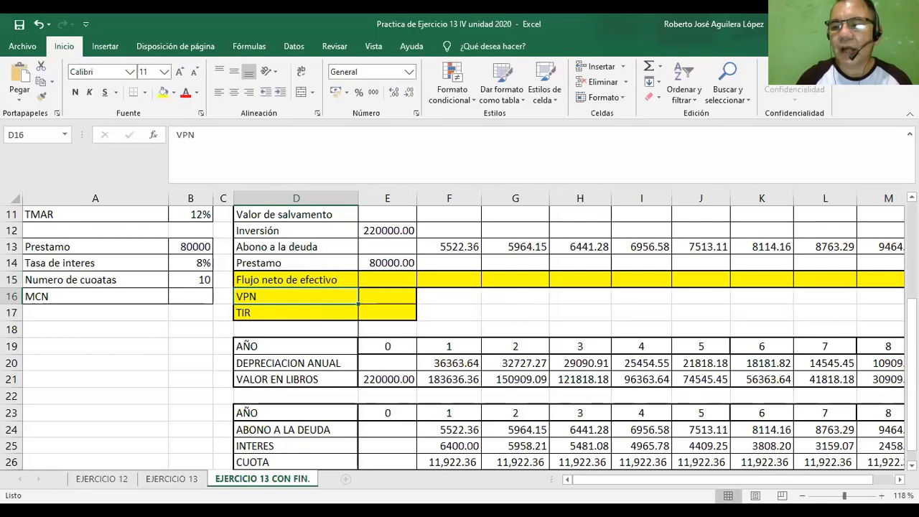
Enter =E9+E10+E11-E12-E13+E14 in E15 to calculate the year 0 Flujo neto de efectivo.
scroll(459, 331, "up", 1)
scroll(388, 344, "up", 2)
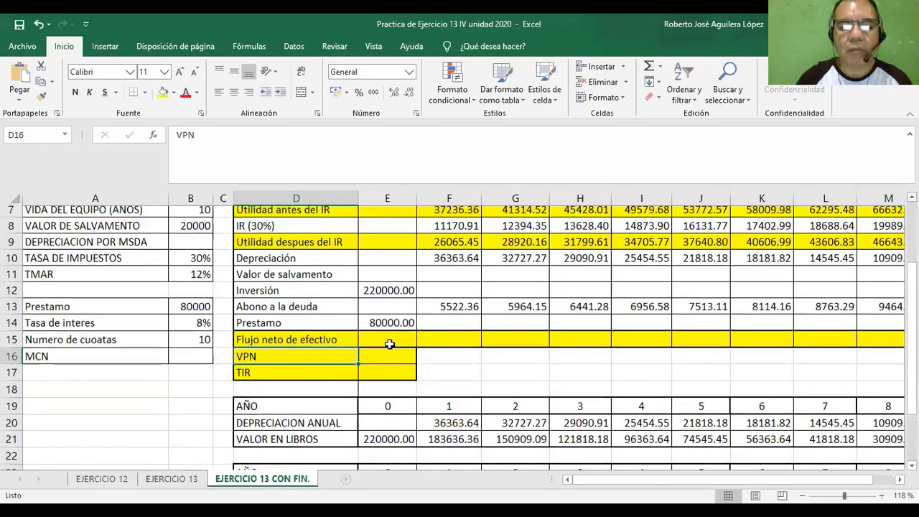
left_click(381, 346)
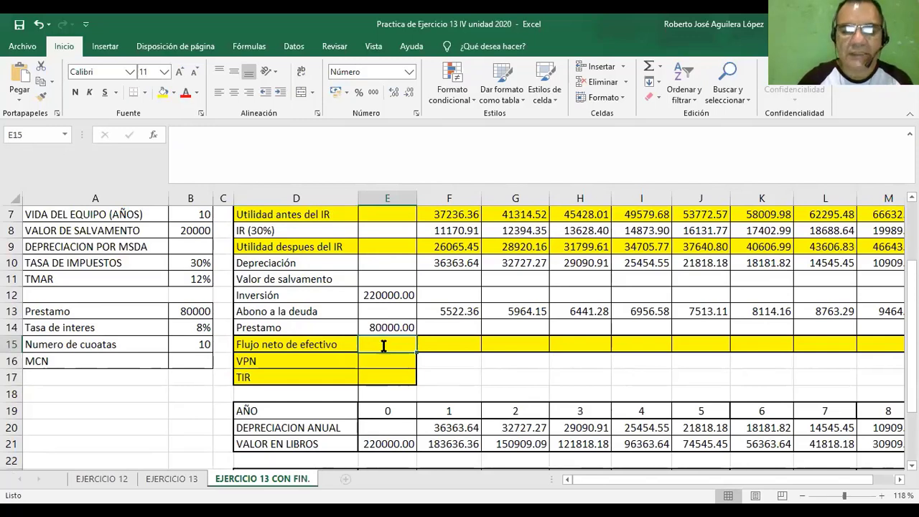
type("=")
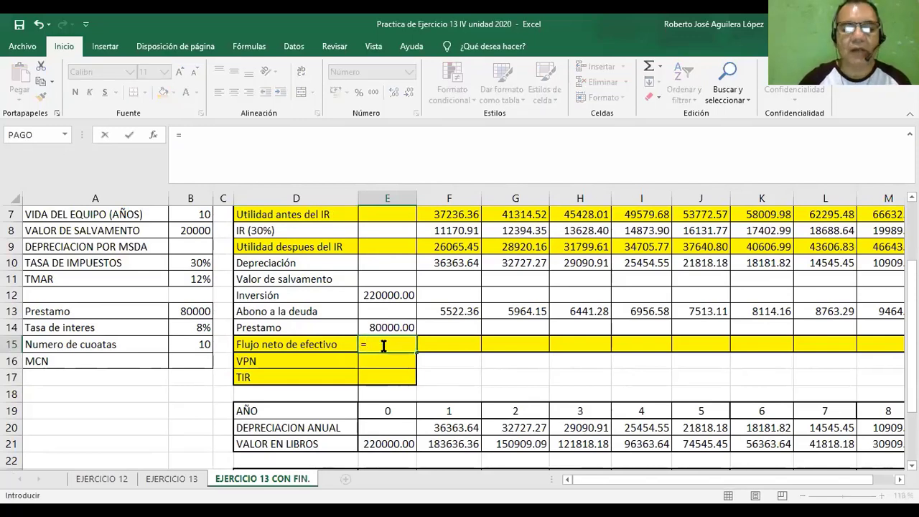
left_click(377, 247)
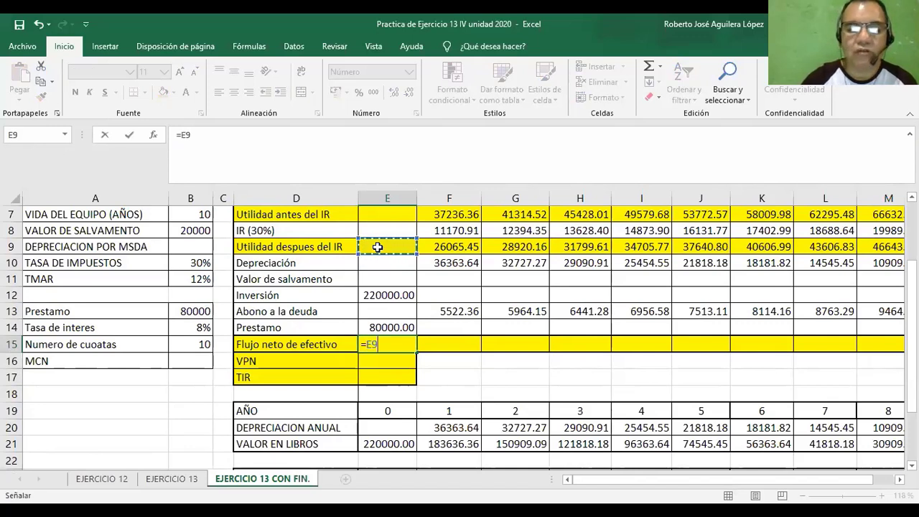
type("+")
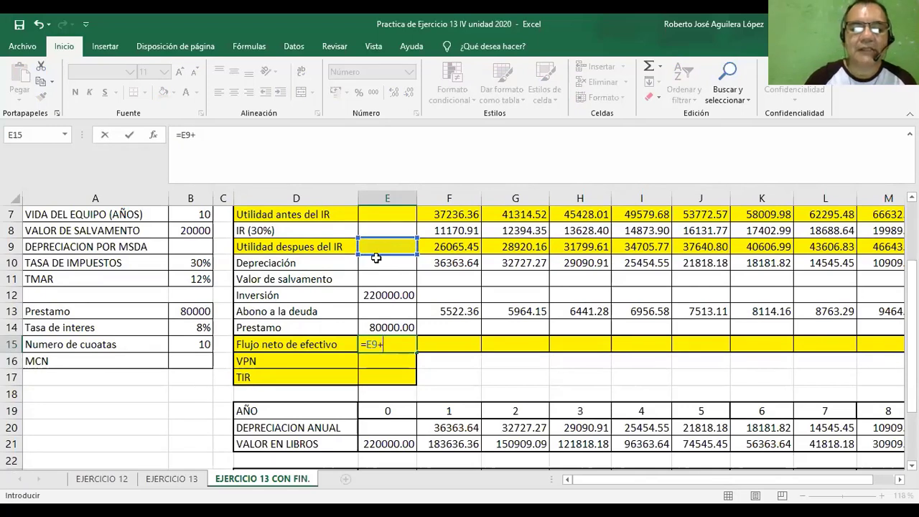
left_click(374, 264)
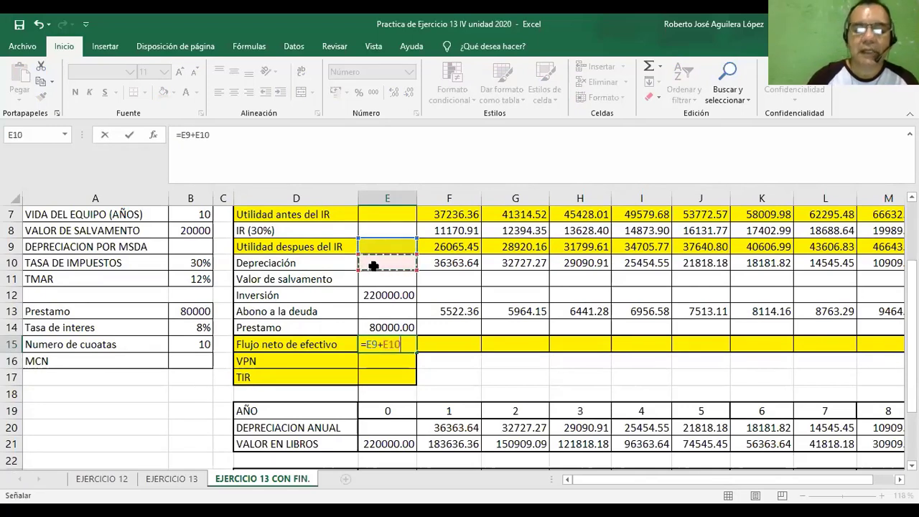
type("*")
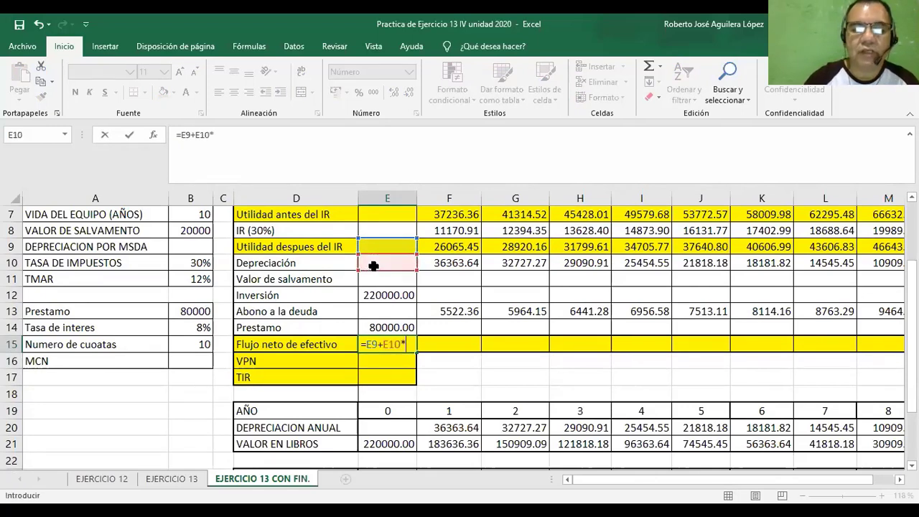
key("BackSpace")
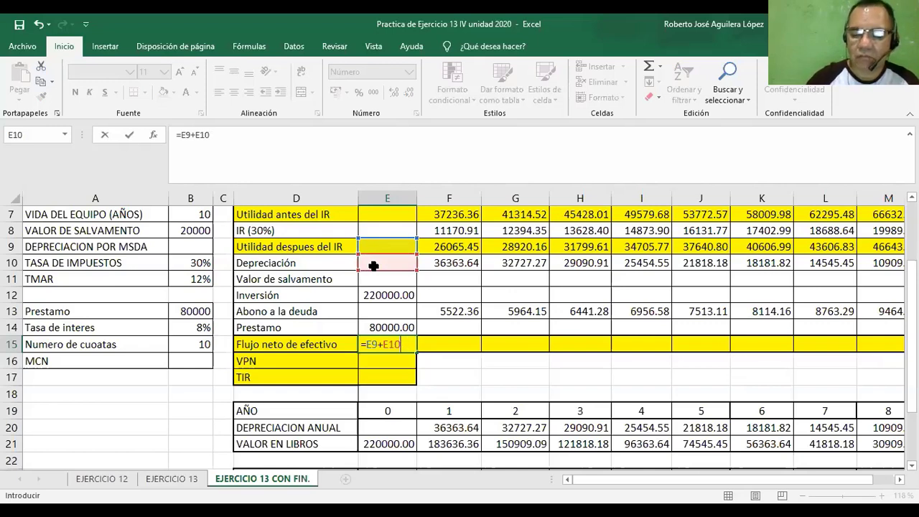
type("+")
left_click(391, 280)
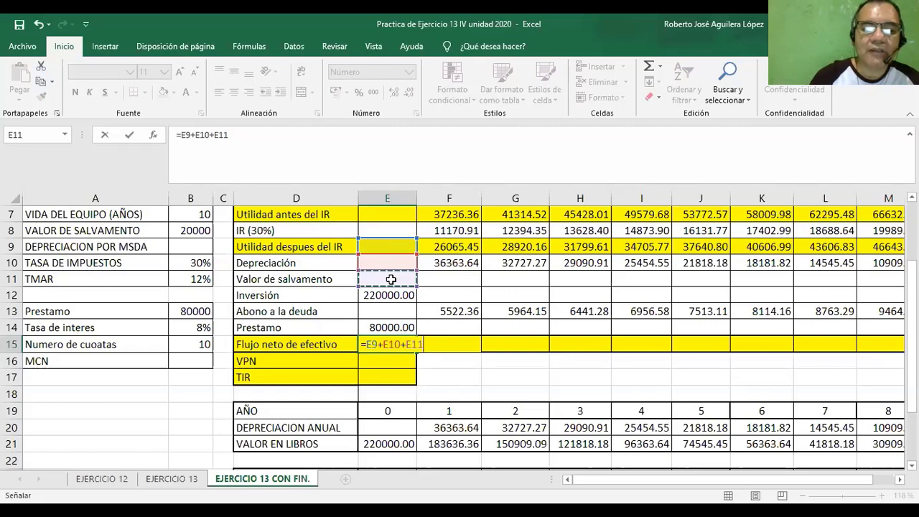
type("-")
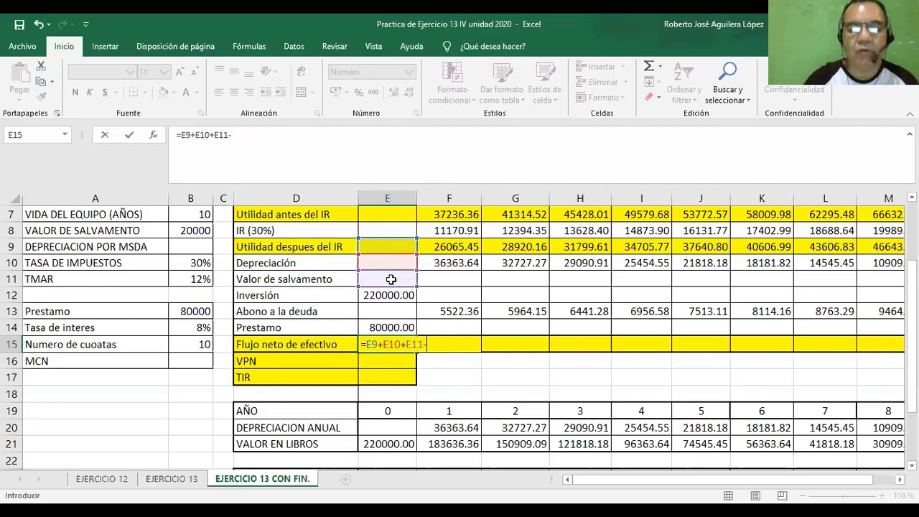
left_click(383, 296)
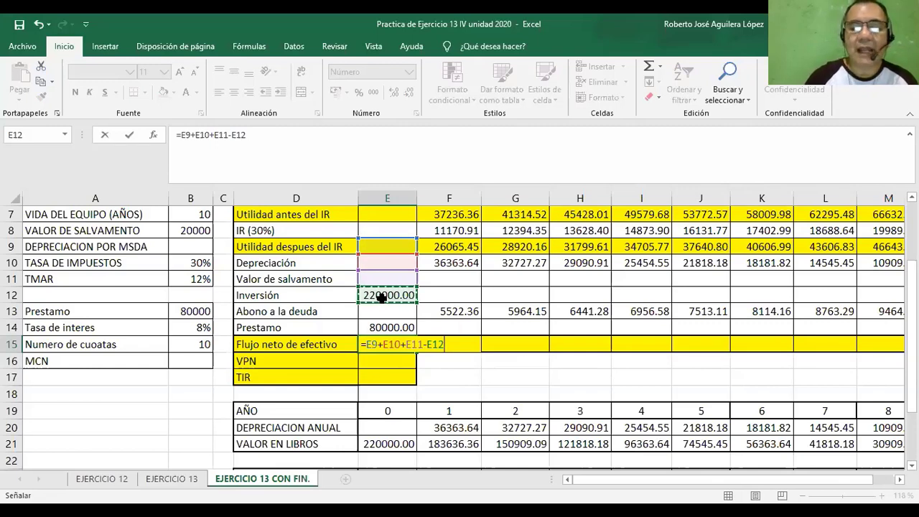
type("-")
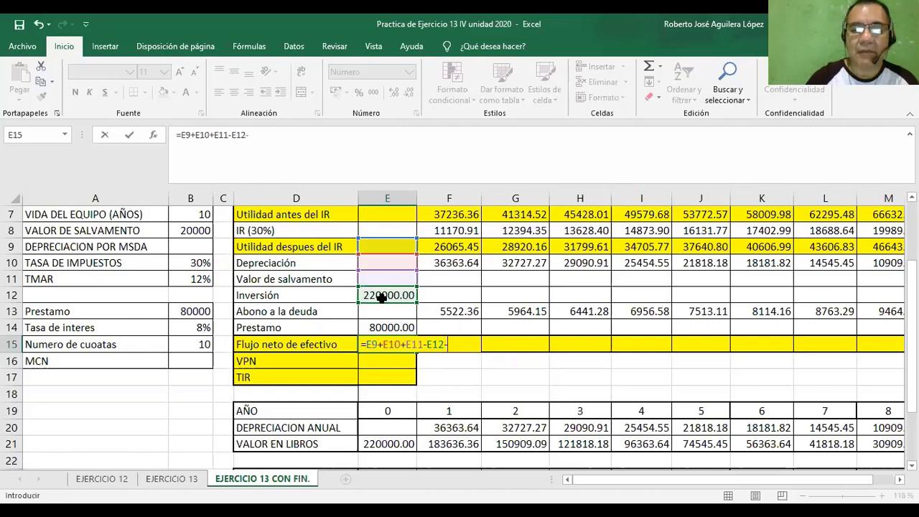
left_click(383, 311)
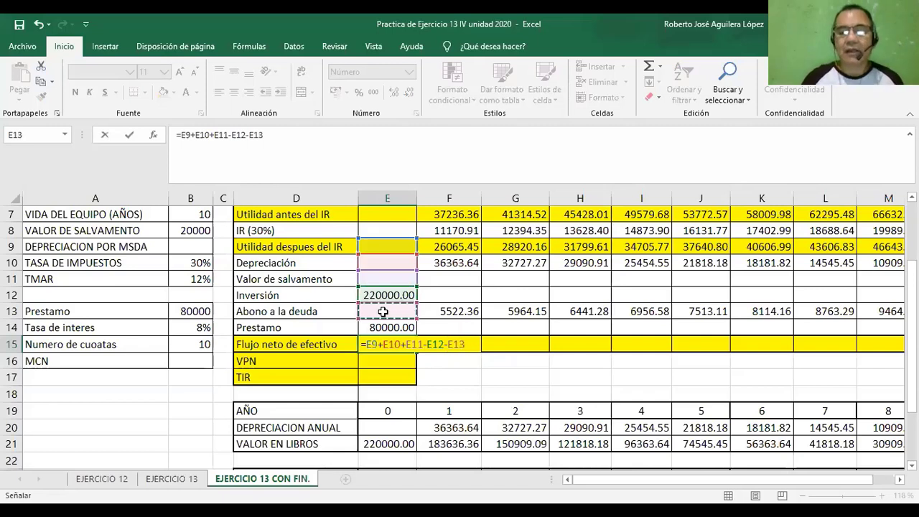
type("*")
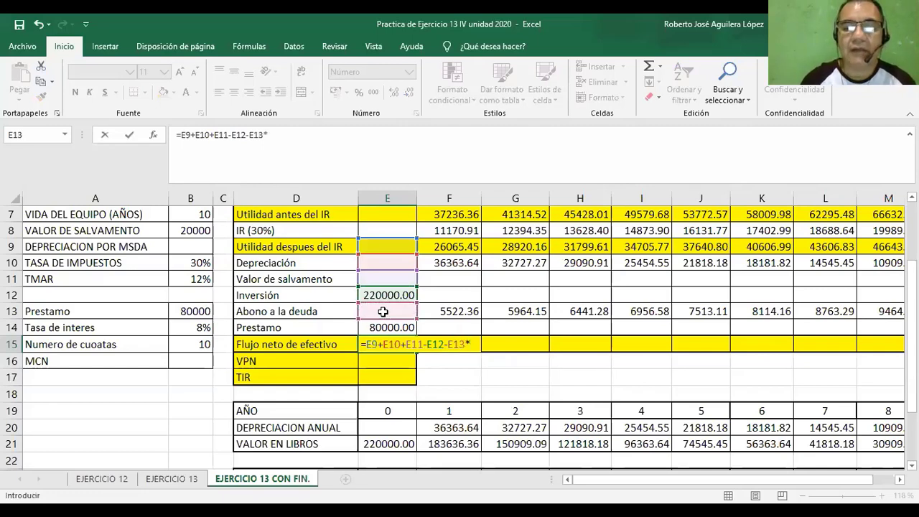
key("BackSpace")
type("+")
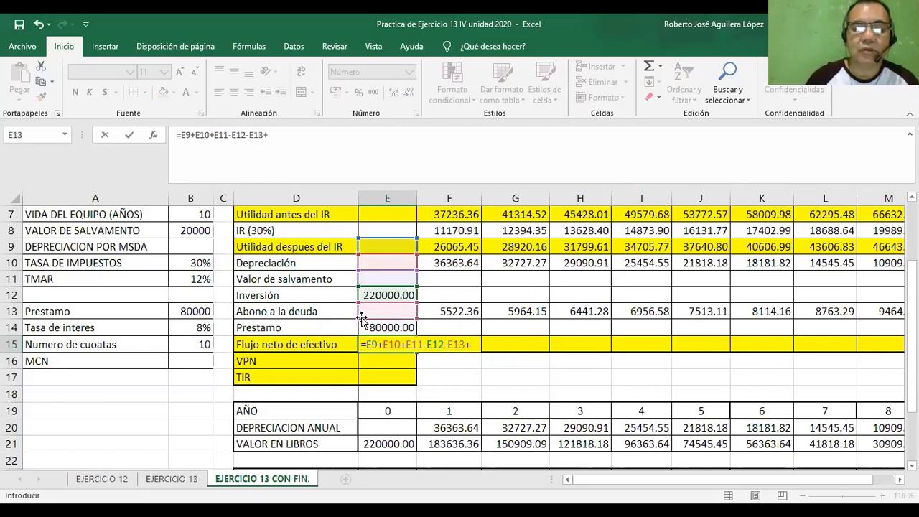
left_click(374, 327)
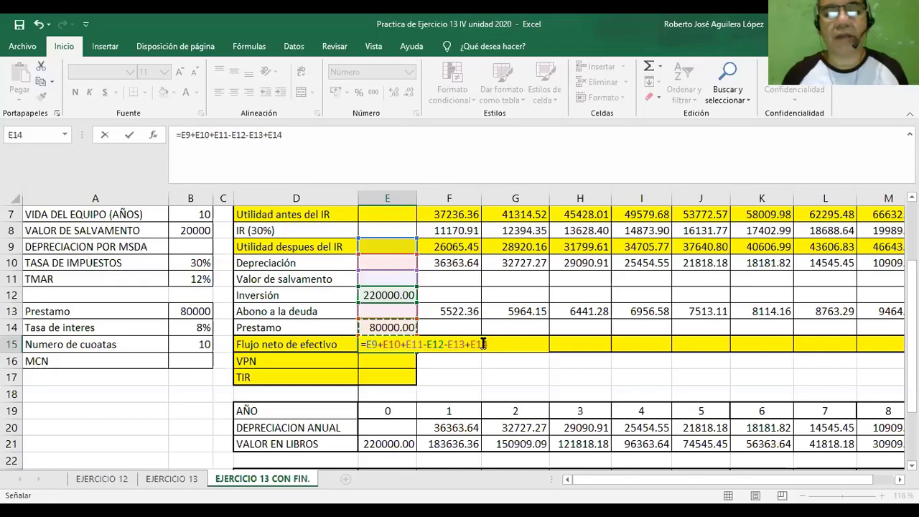
key("Return")
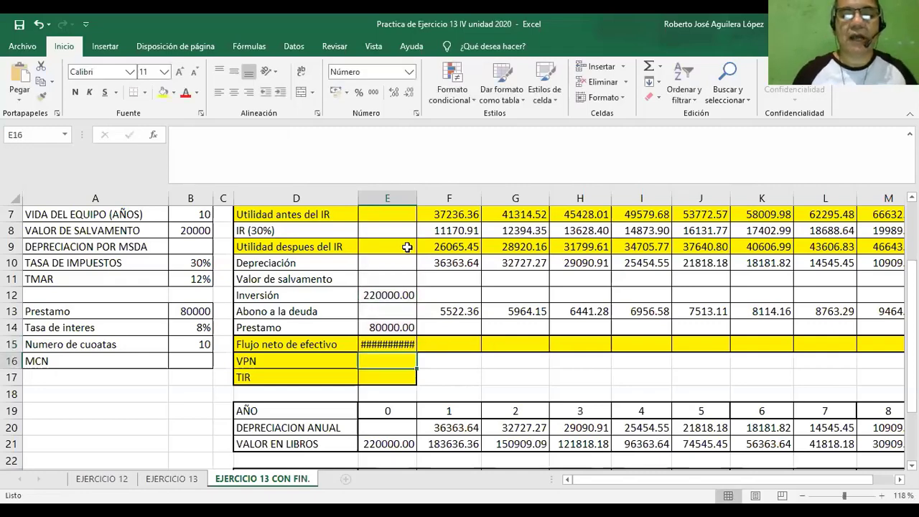
Widen column E to fit its values and fill the E15 formula across to O15 for years 1 to 10.
left_click_drag(415, 199, 424, 201)
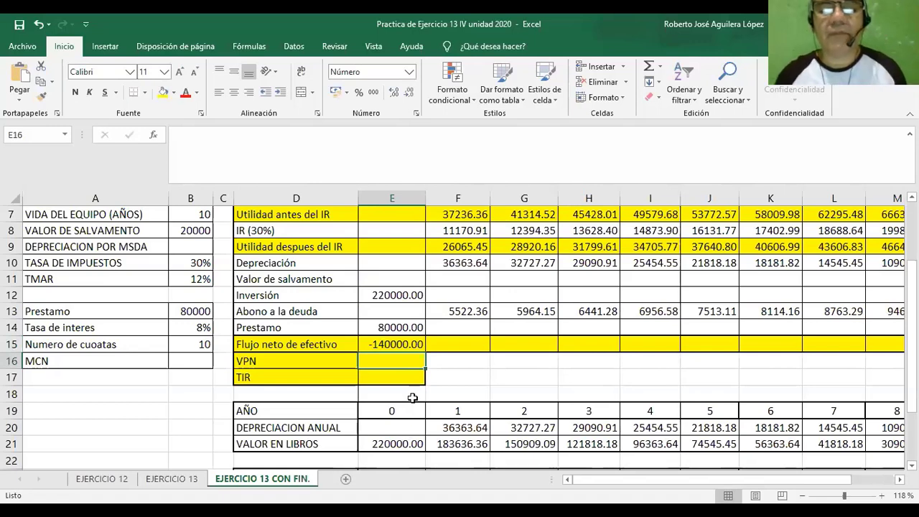
left_click(413, 397)
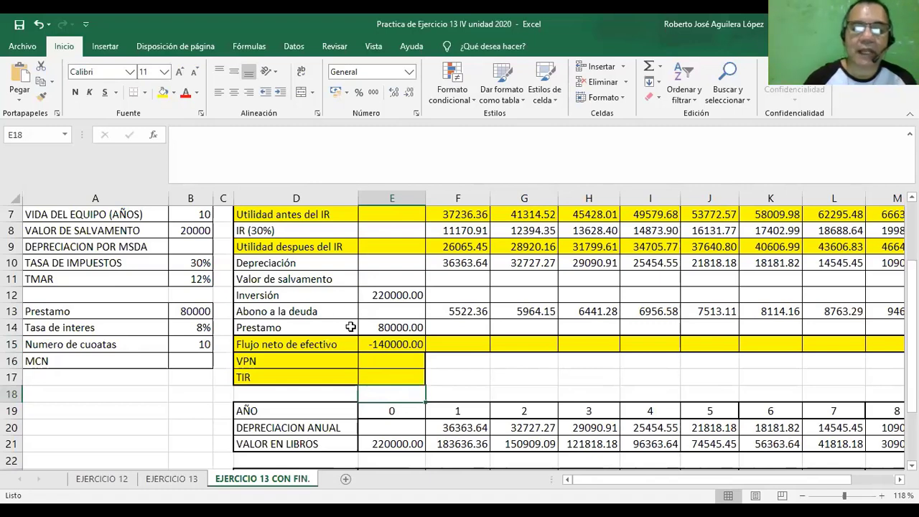
left_click(398, 342)
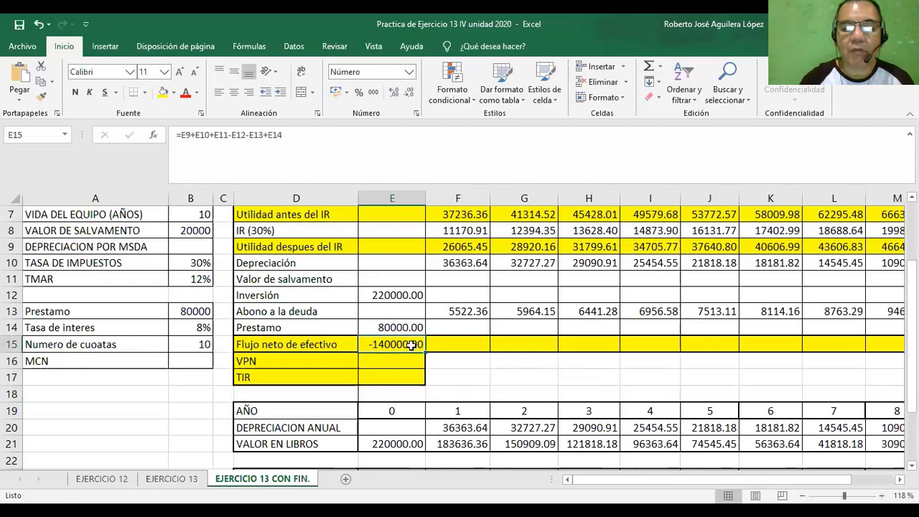
left_click_drag(424, 352, 710, 359)
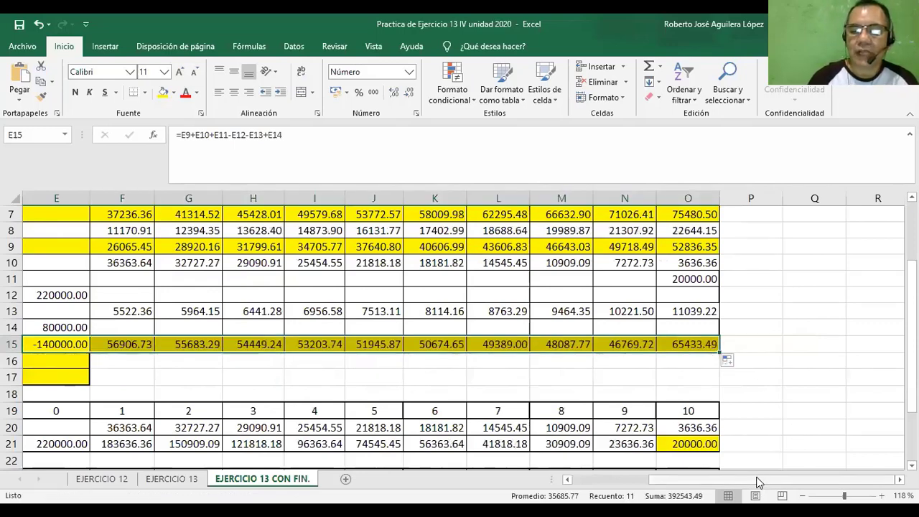
left_click_drag(755, 485, 736, 480)
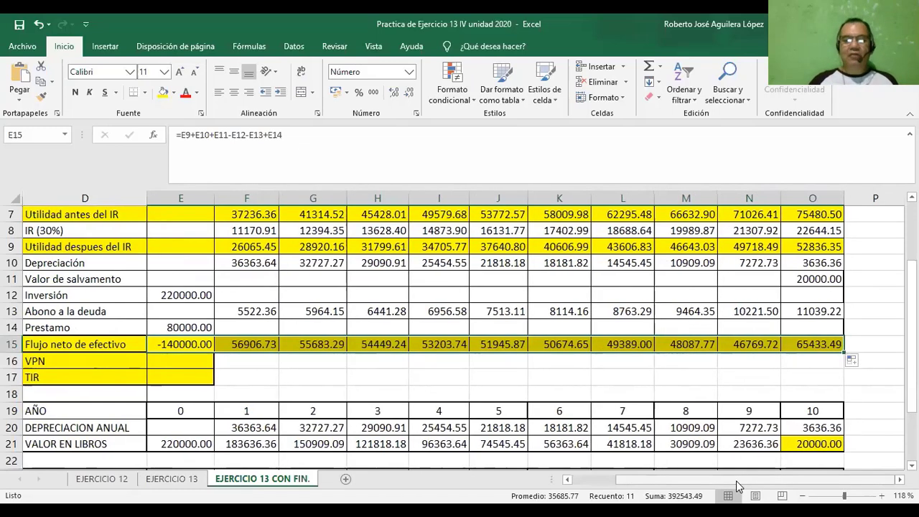
left_click(195, 343)
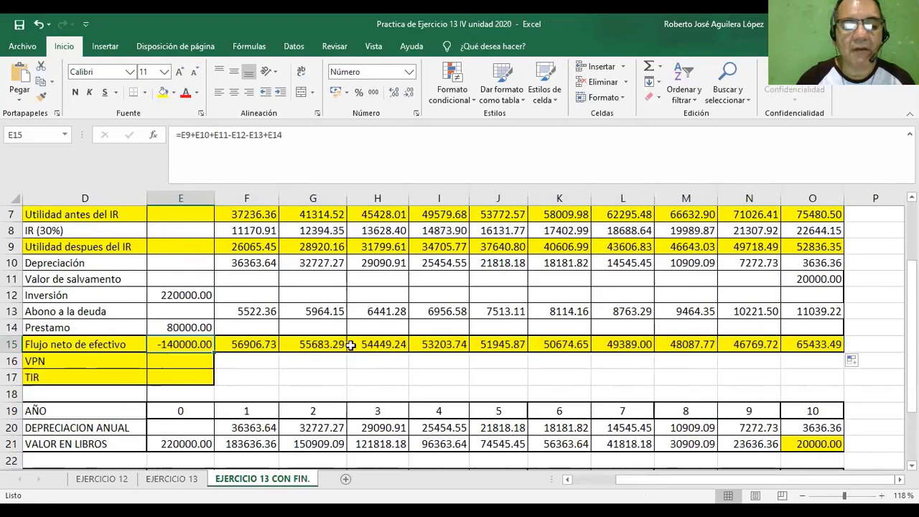
left_click(193, 263)
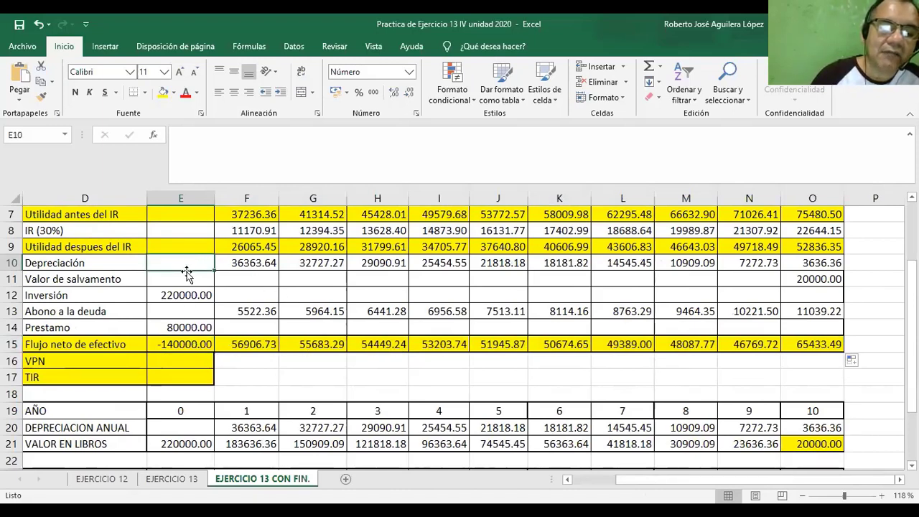
left_click(189, 345)
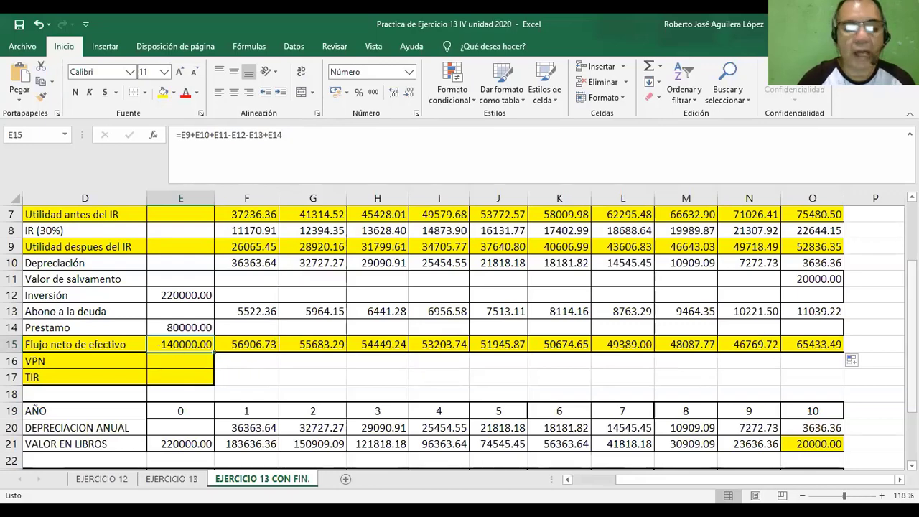
Label cell D31, below the loan amortization table, as "Institucion financiera".
scroll(460, 338, "down", 2)
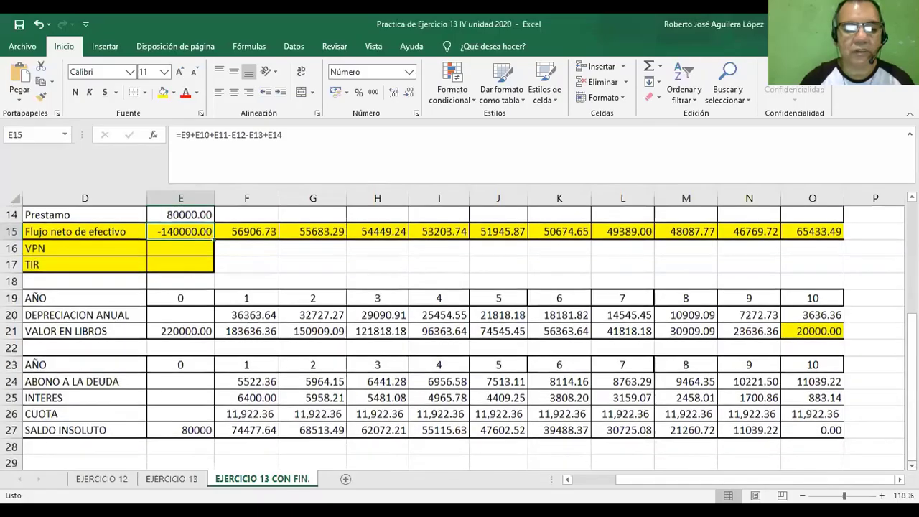
scroll(460, 334, "down", 1)
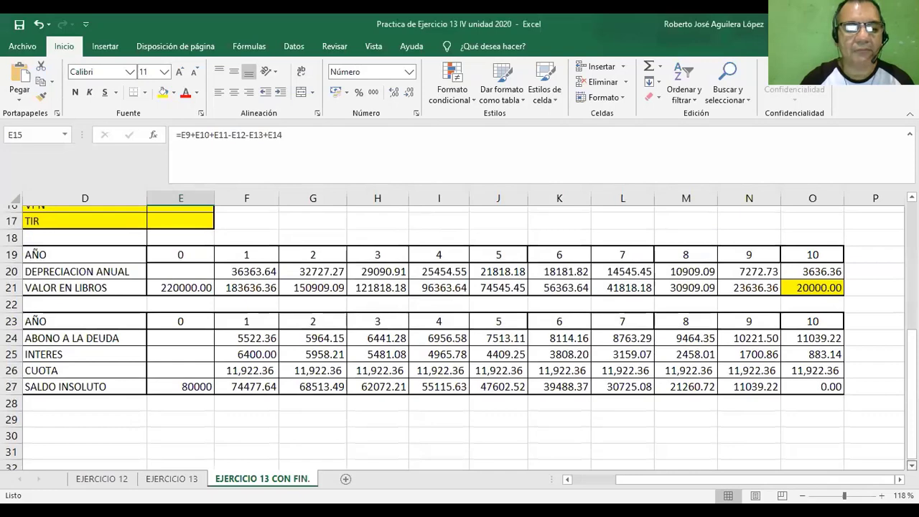
scroll(460, 334, "down", 2)
scroll(460, 334, "down", 2)
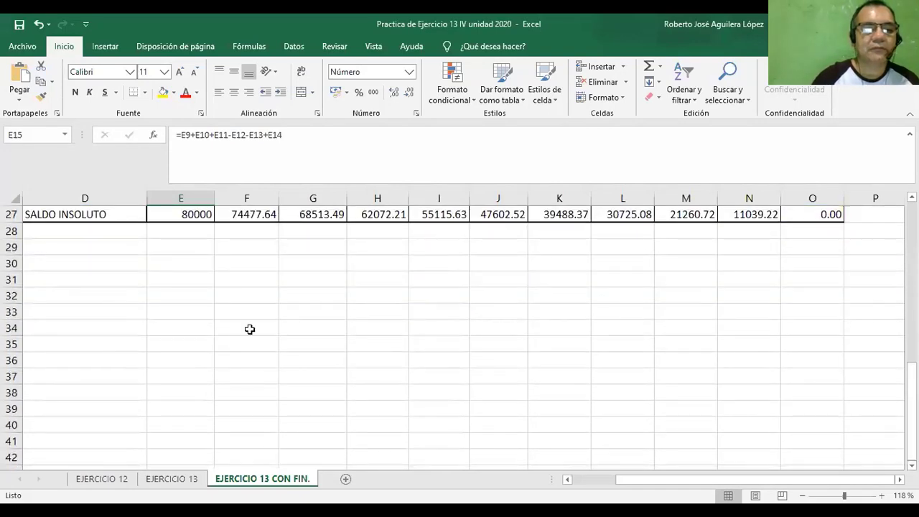
left_click(111, 269)
type("In")
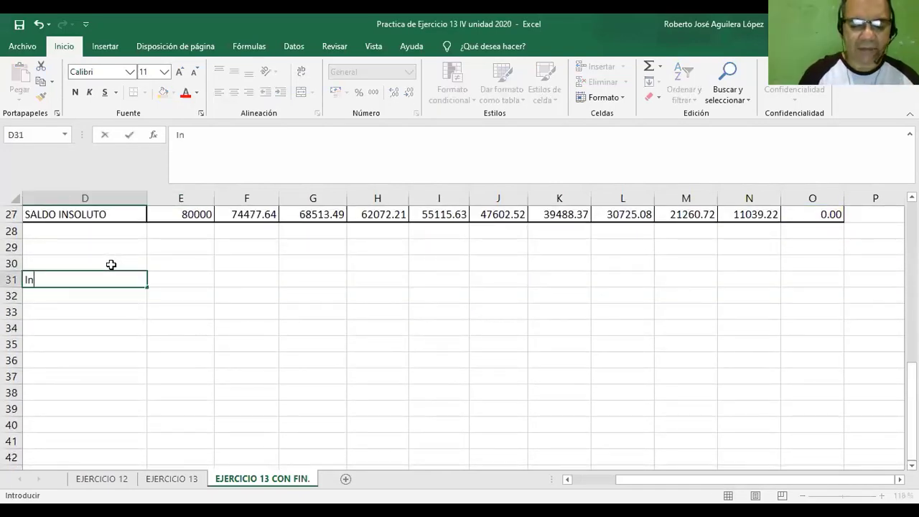
type("stitucion ")
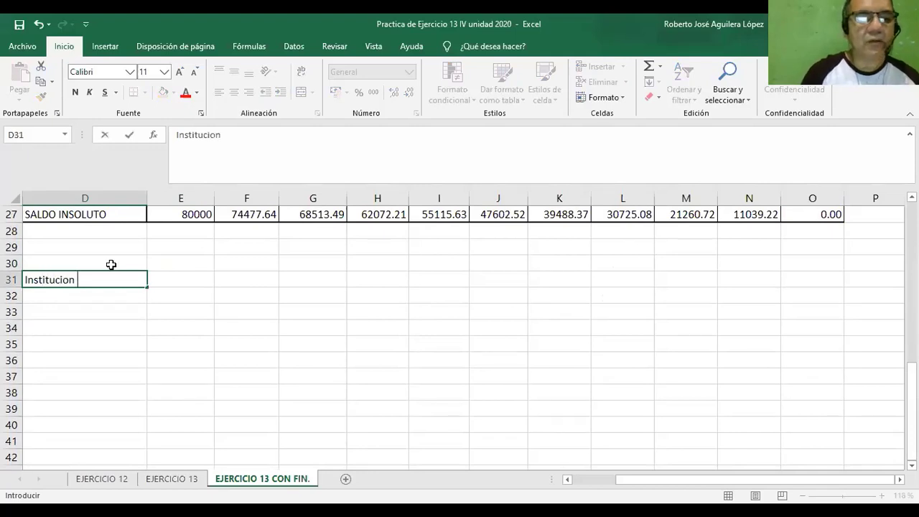
type("fin")
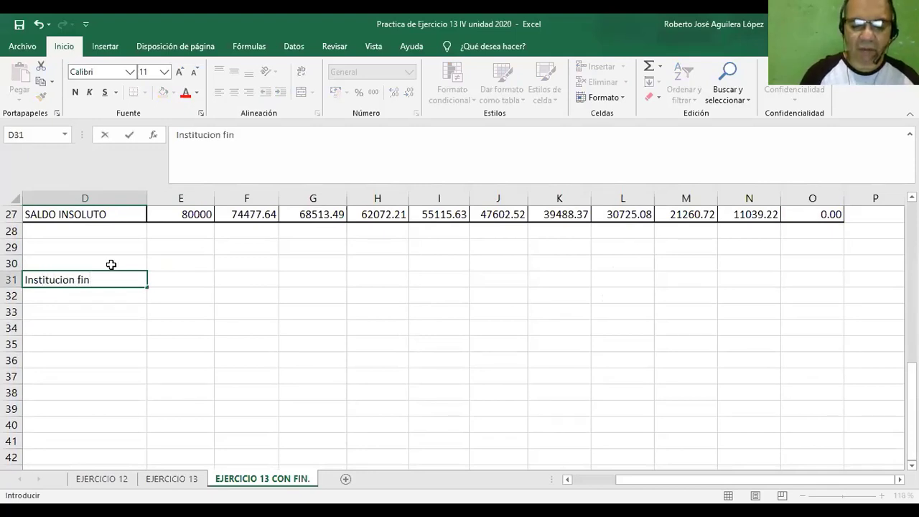
type("naciera")
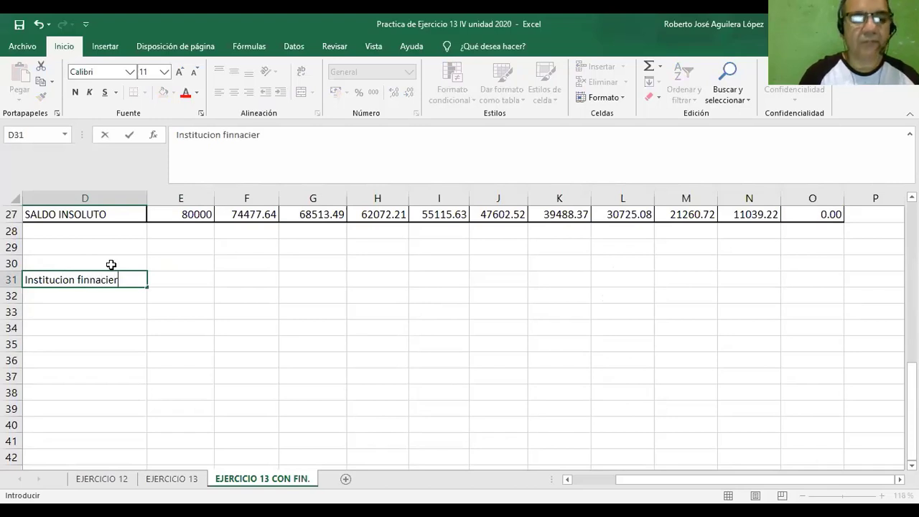
key("BackSpace")
key("BackSpace")
key("BackSpace")
key("BackSpace")
key("BackSpace")
key("BackSpace")
key("BackSpace")
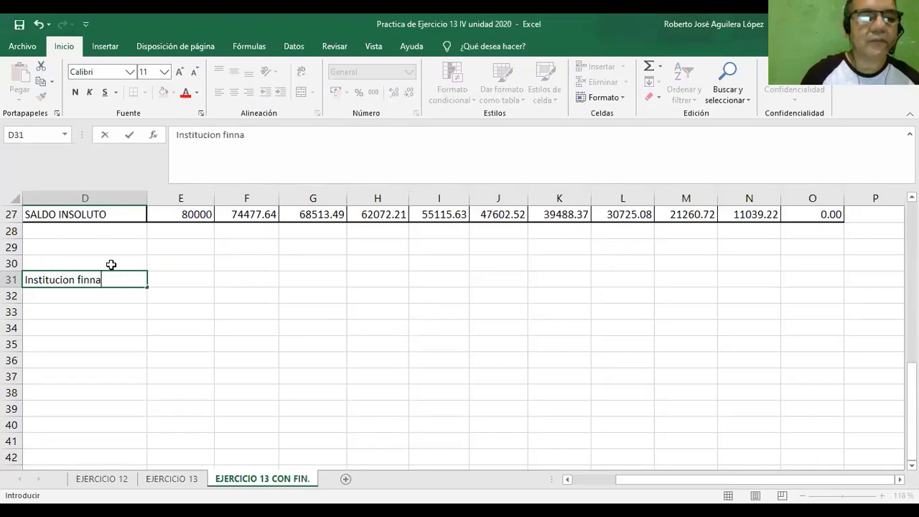
type("anciera")
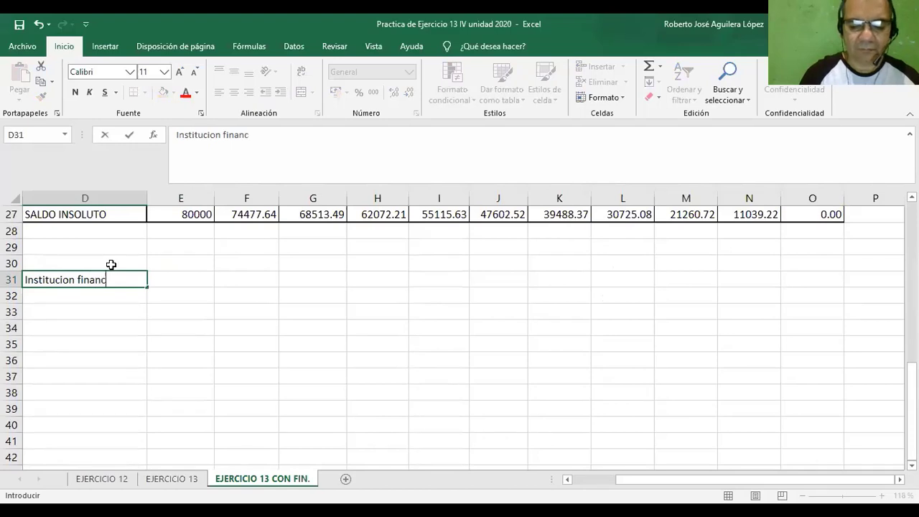
Label cell D32, directly below Institucion financiera, as "Inversionista".
left_click(93, 296)
type("Inve")
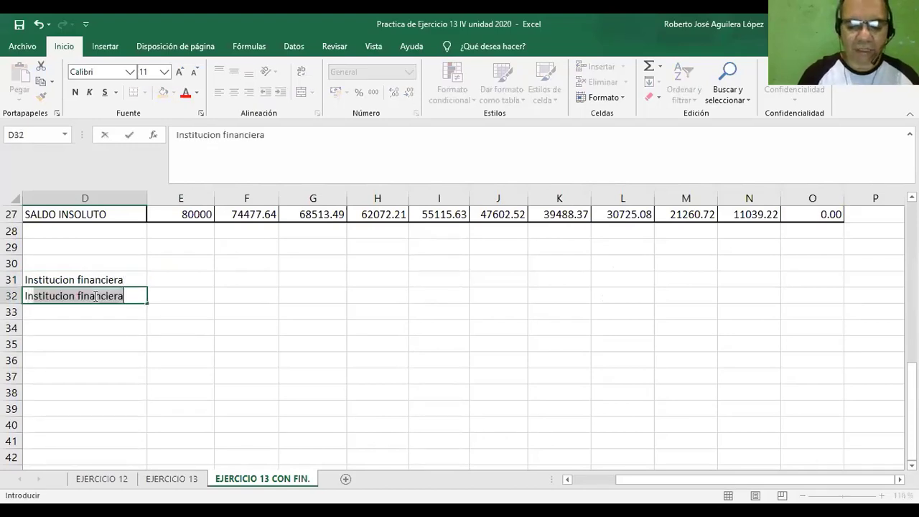
type("rsionista")
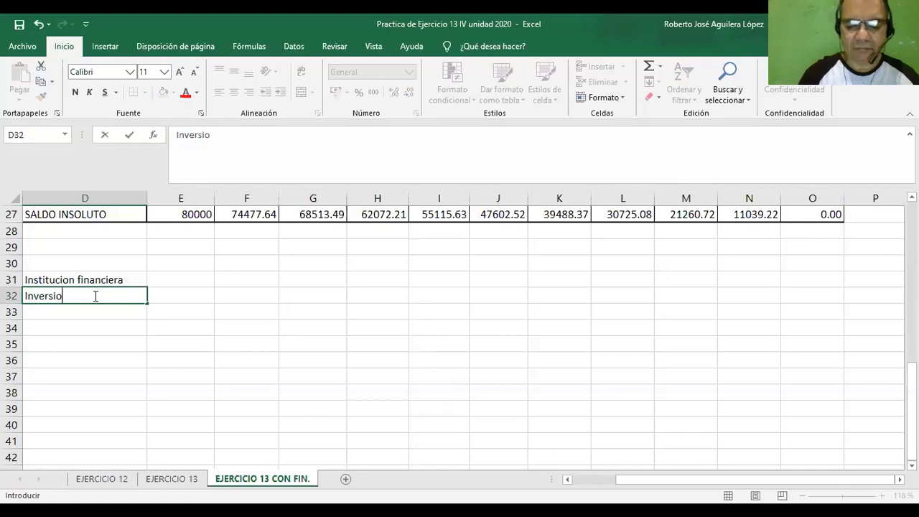
left_click(170, 312)
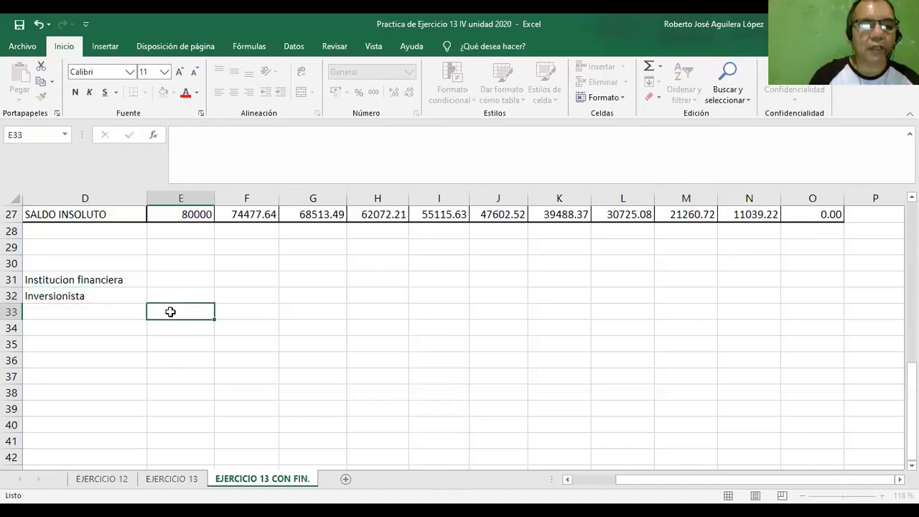
Enter the column header "Aporte" in cell E30 of the financing sources table.
left_click(187, 265)
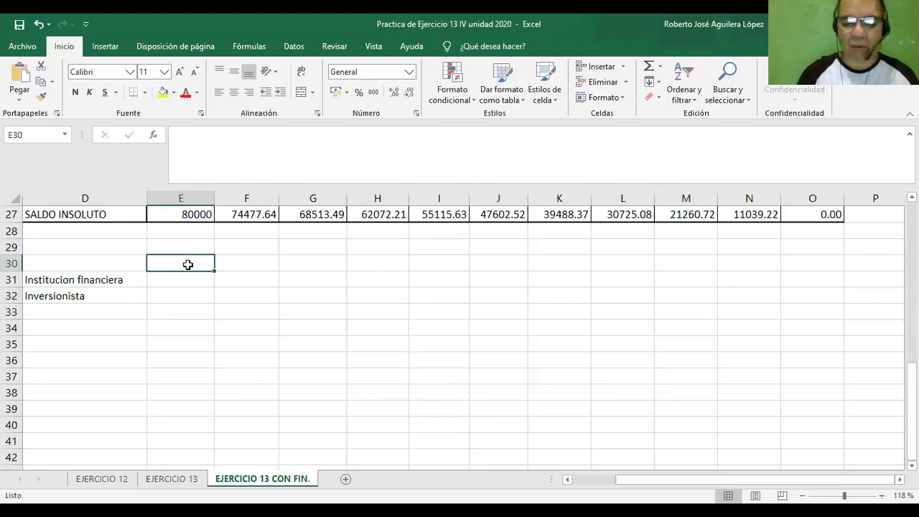
type("aopr")
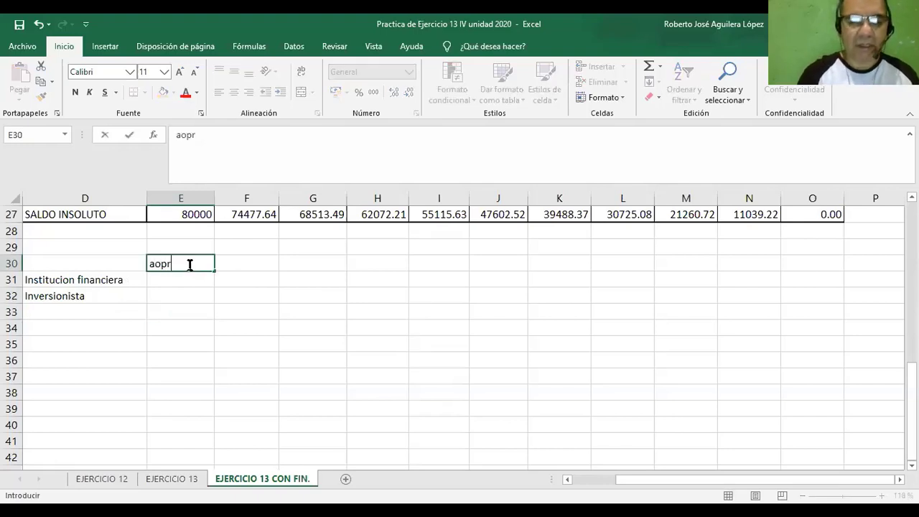
type("t")
key("BackSpace")
key("BackSpace")
key("BackSpace")
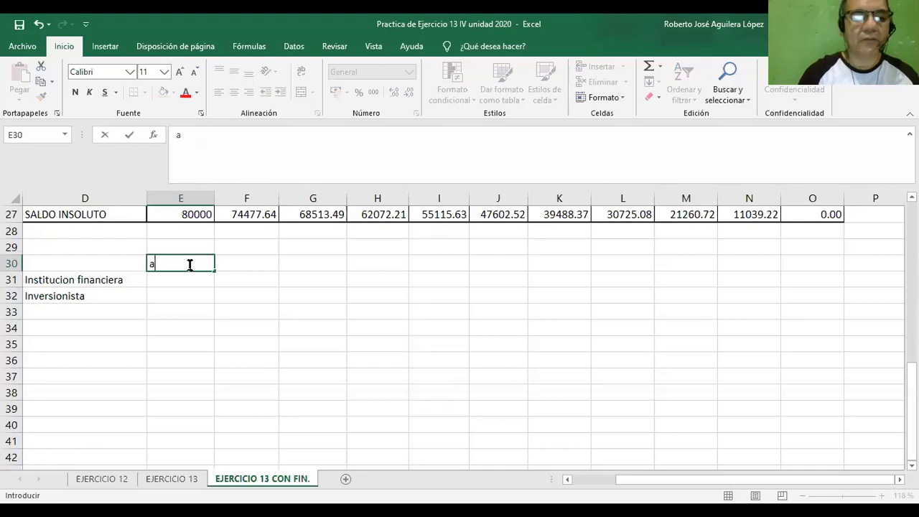
type("Apor")
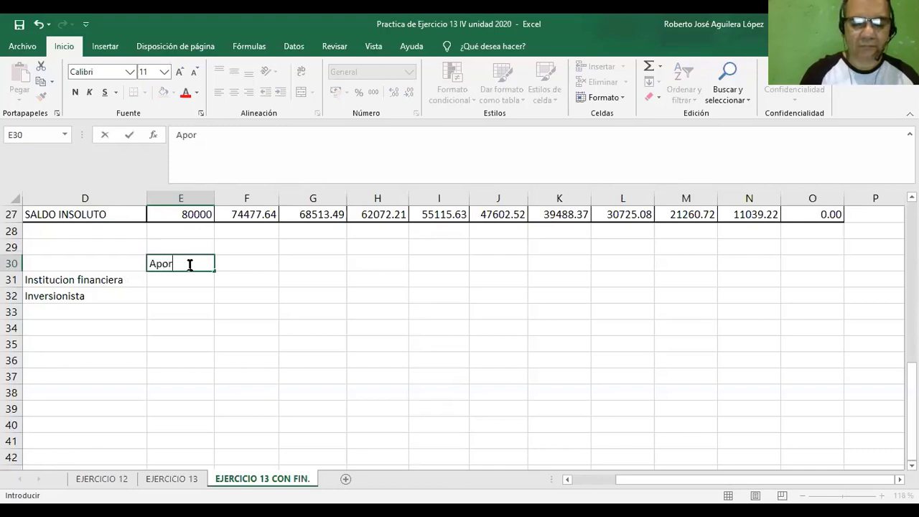
type("te")
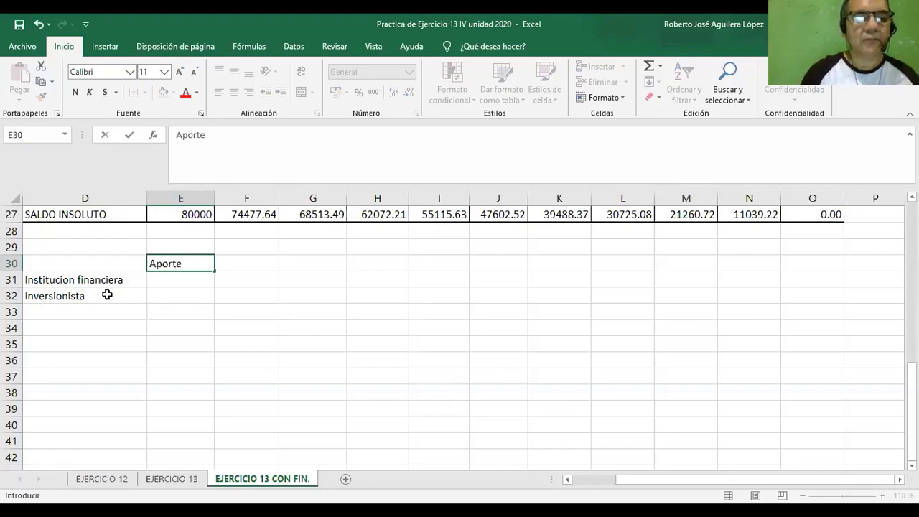
left_click(168, 313)
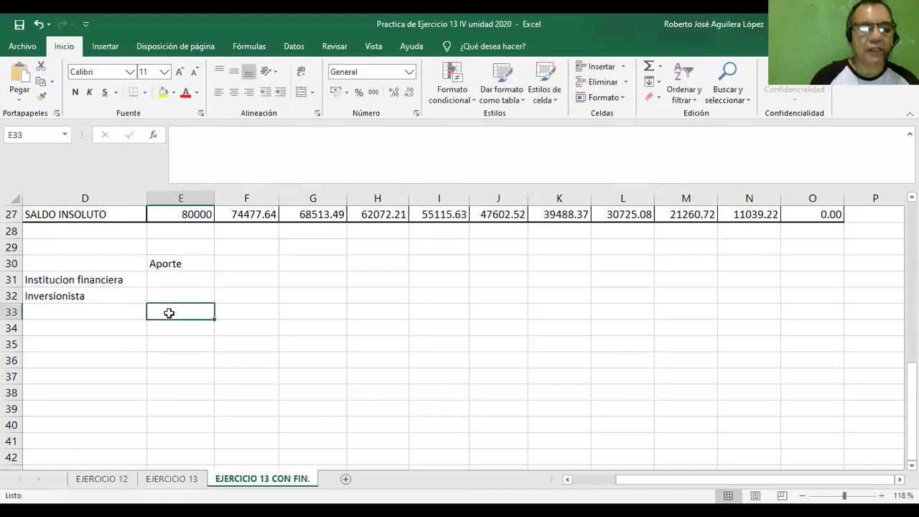
Enter the column header "% de aport." in cell F30, beside Aporte.
left_click(248, 267)
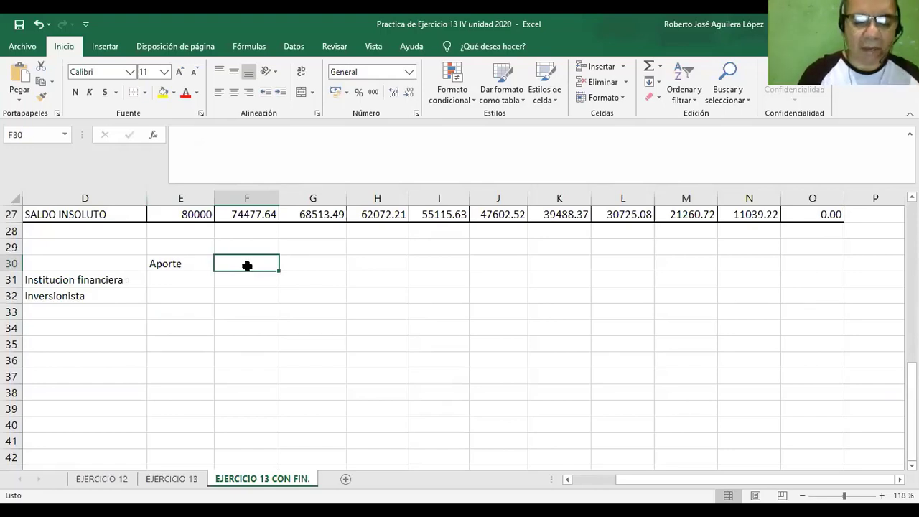
type("% de aop")
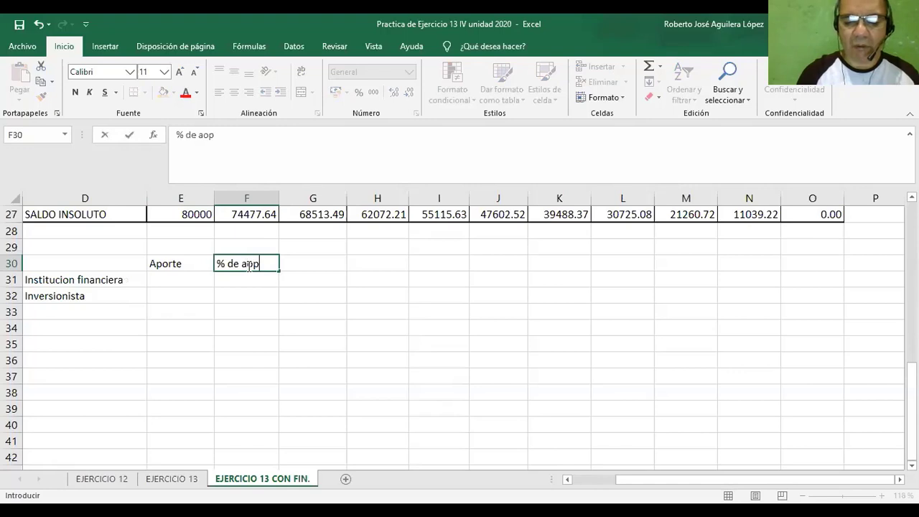
key("BackSpace")
type("aporta")
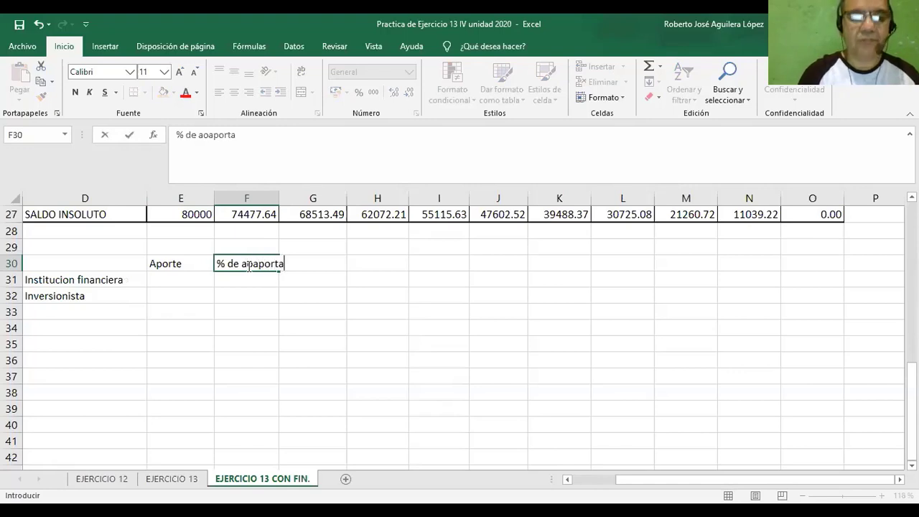
key("BackSpace")
key("BackSpace")
key("BackSpace")
key("BackSpace")
key("BackSpace")
key("BackSpace")
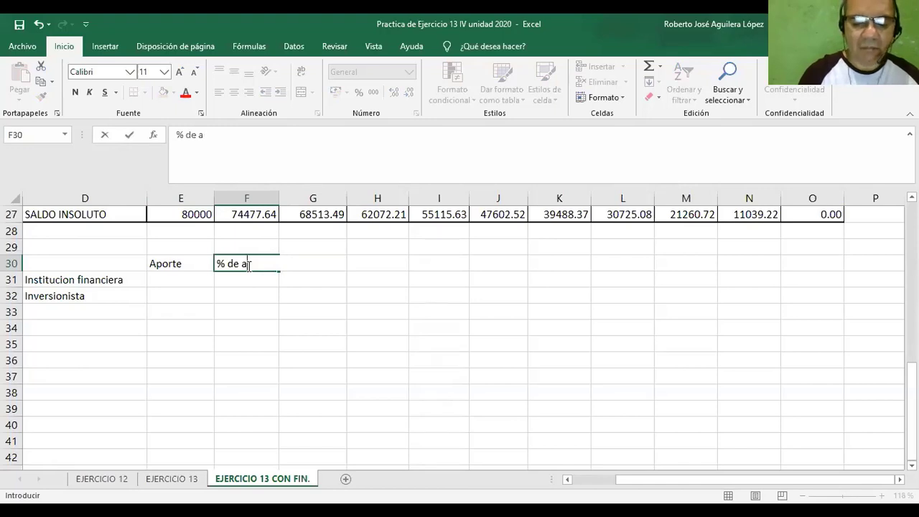
type("port.")
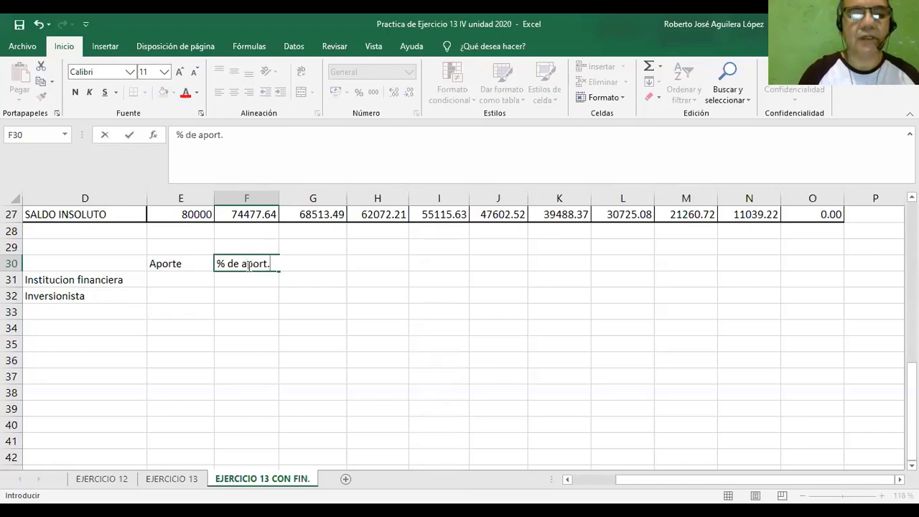
left_click(276, 310)
Enter the column header "Tasa de interes" in cell G30.
left_click(301, 263)
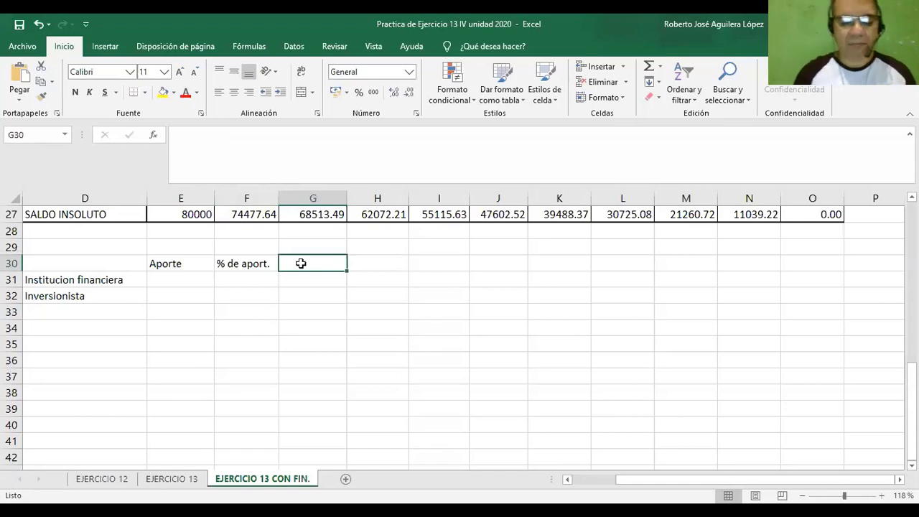
type("Tasa de i")
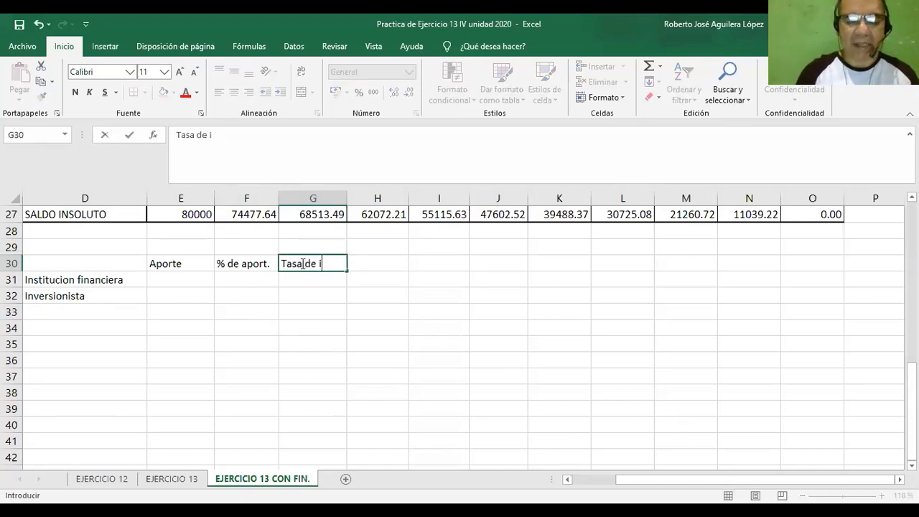
type("nt")
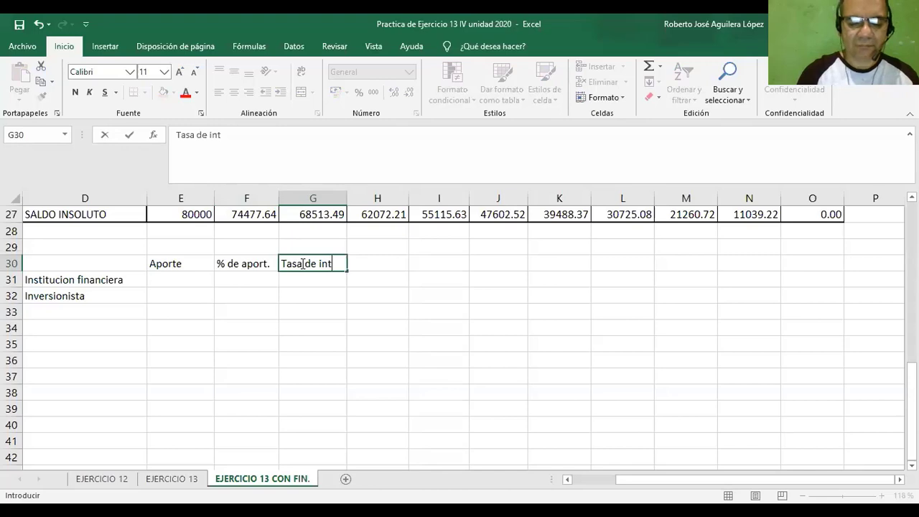
type("eres")
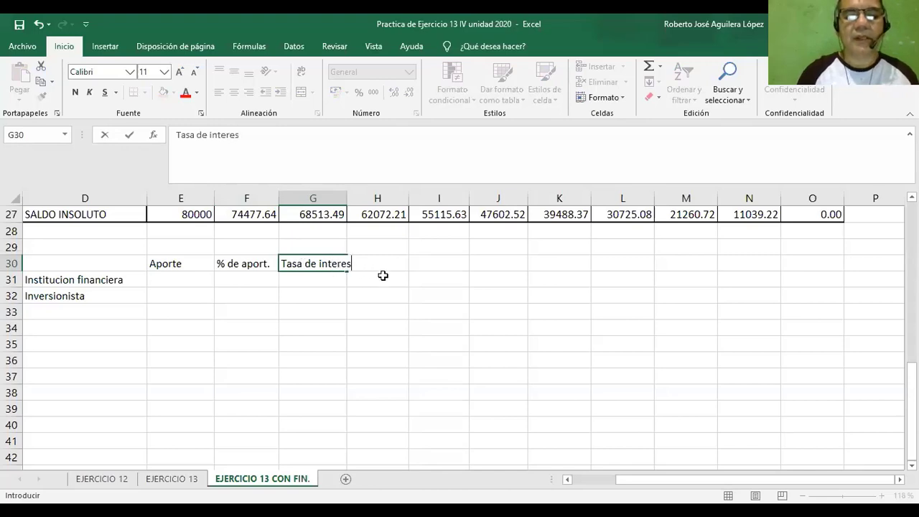
left_click(383, 276)
Enter the column header "TMAR mixta" in cell H30.
left_click(374, 264)
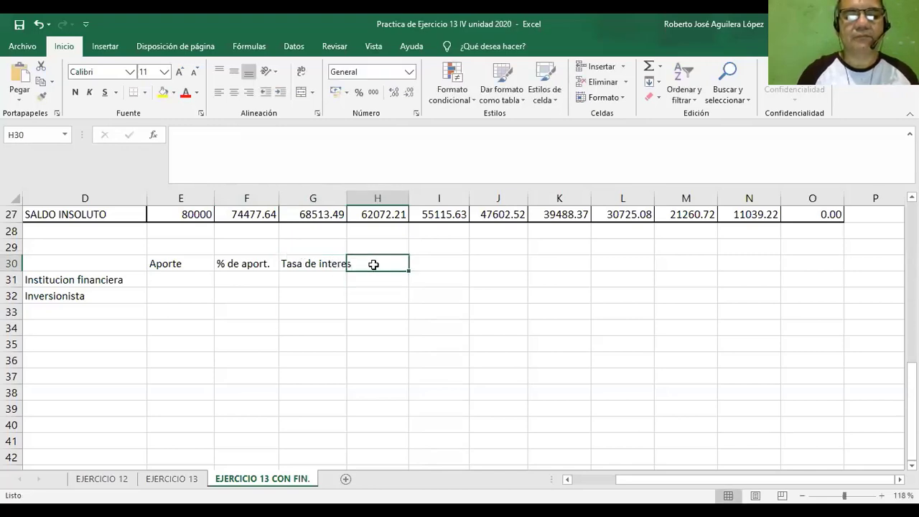
type("T")
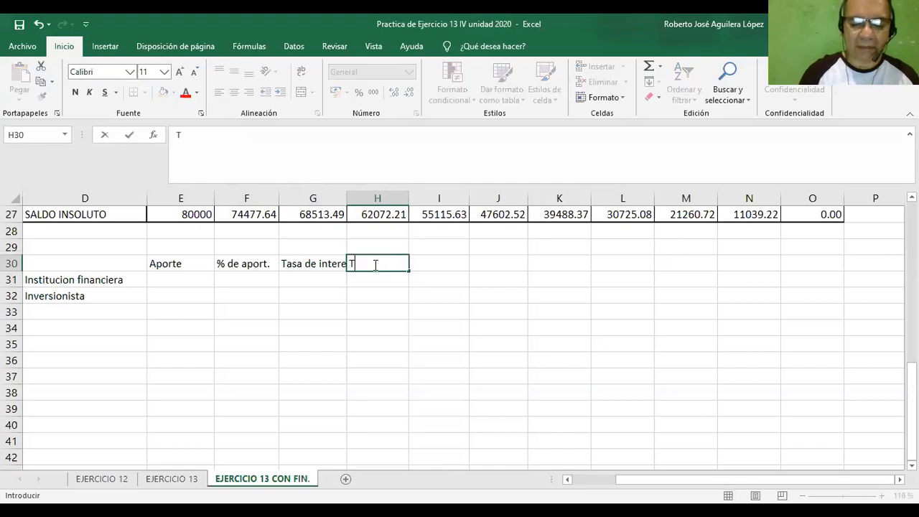
type("MAR")
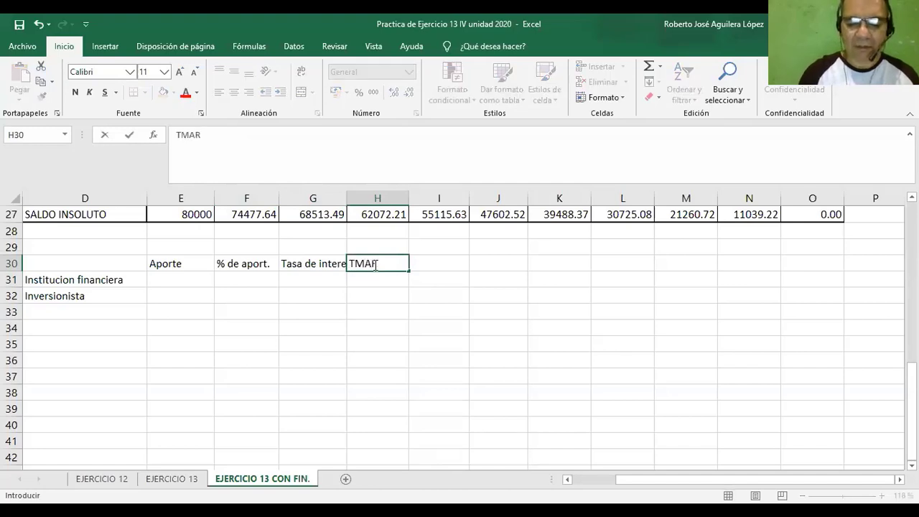
type(" mixta")
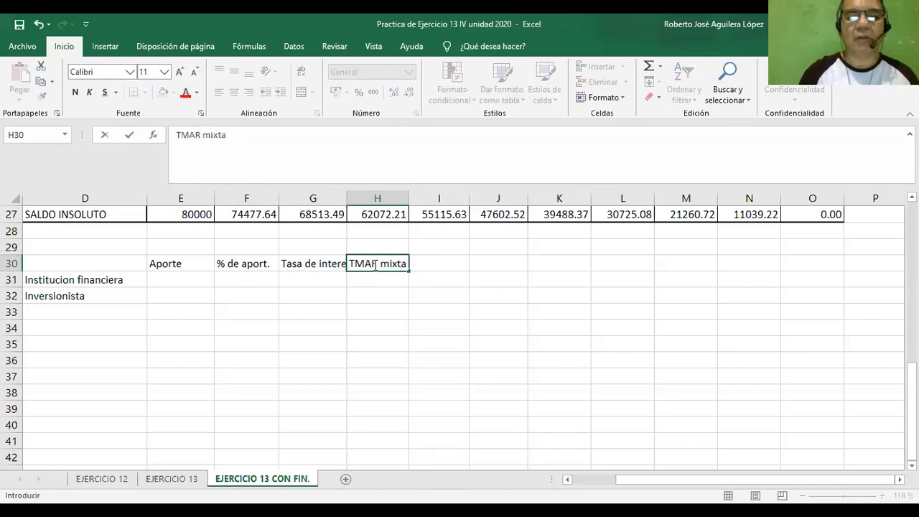
left_click(394, 294)
Apply all borders to the financing sources table, D30:H33.
left_click(122, 268)
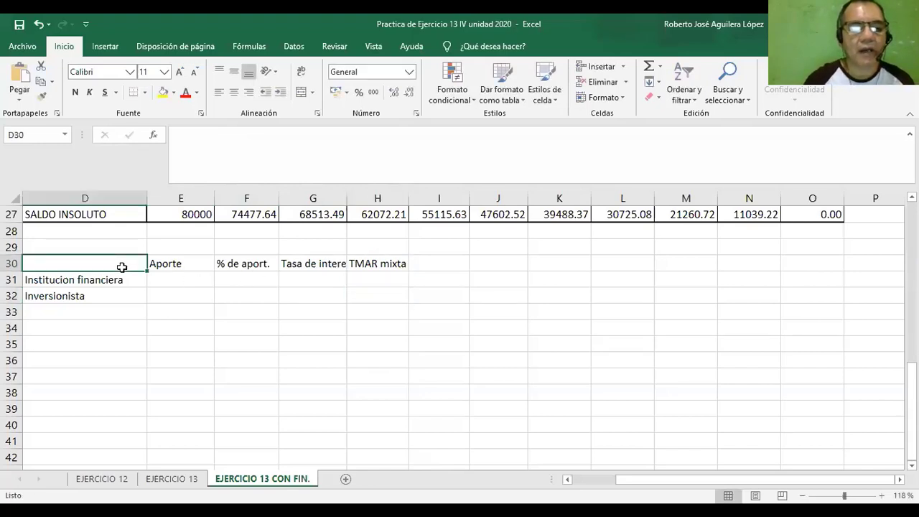
left_click_drag(122, 267, 382, 310)
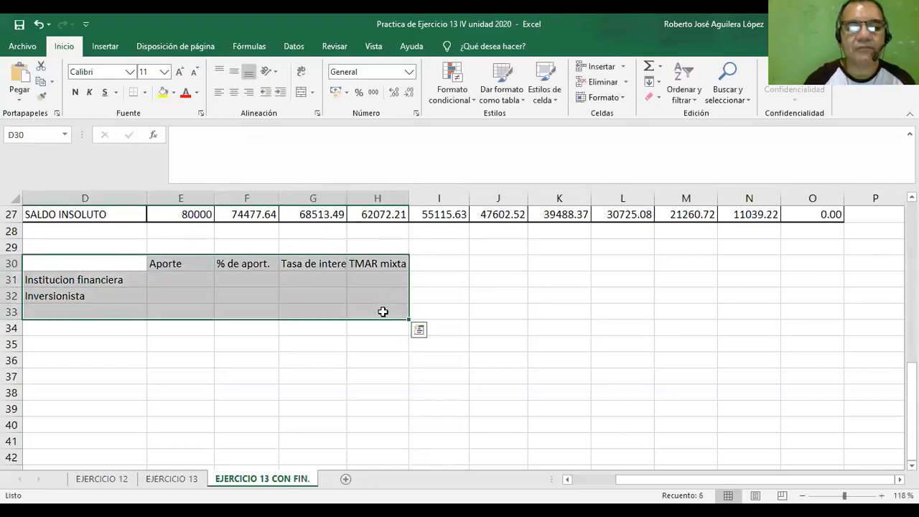
left_click(145, 94)
left_click(163, 208)
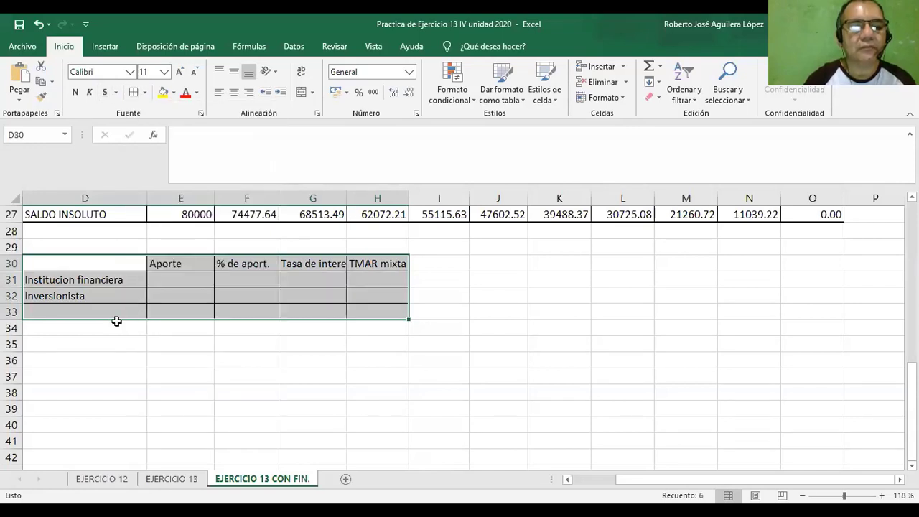
Put a thick outside border around D30:H33 and fill cell H33, in the TMAR mixta column, with yellow.
left_click_drag(110, 311, 361, 313)
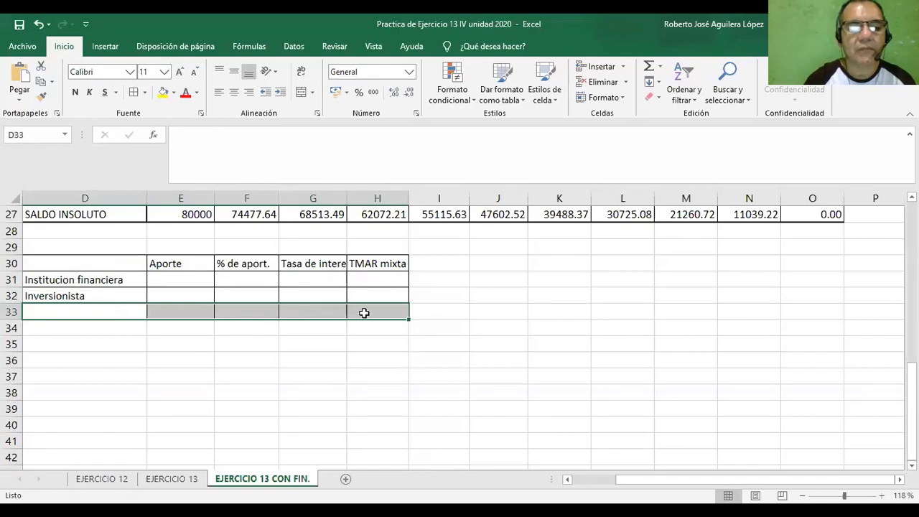
left_click(107, 256)
left_click_drag(115, 256, 359, 308)
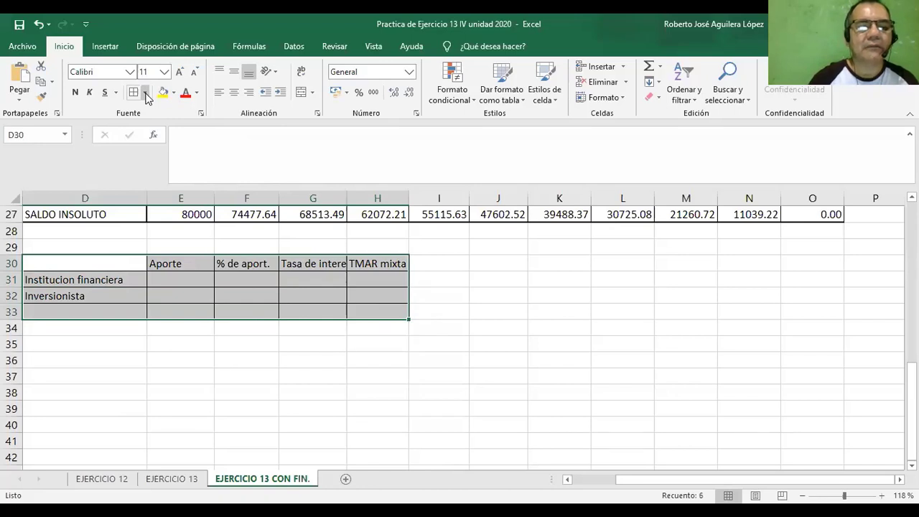
left_click(145, 93)
left_click(157, 246)
left_click(288, 376)
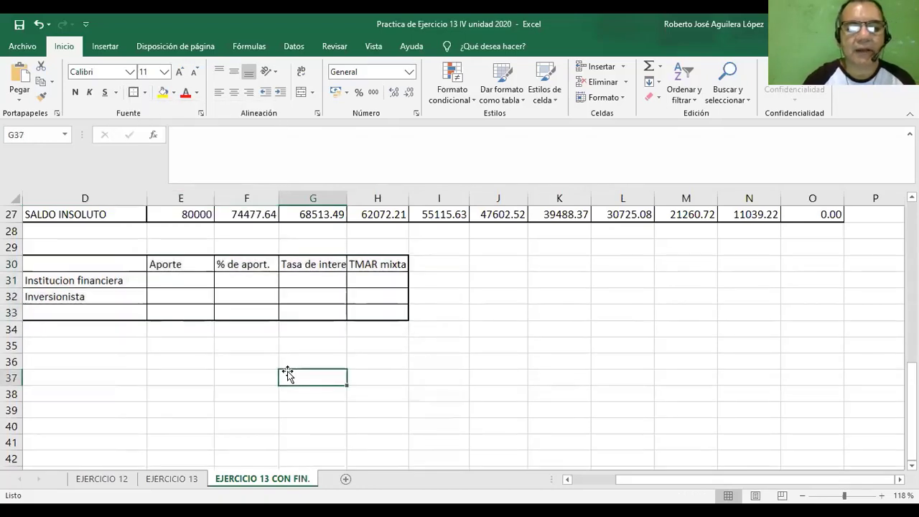
left_click(369, 313)
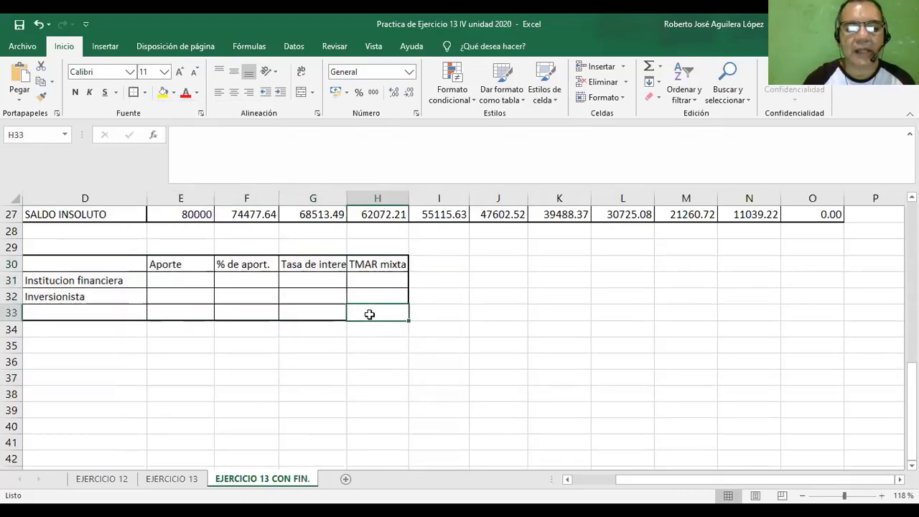
left_click(162, 94)
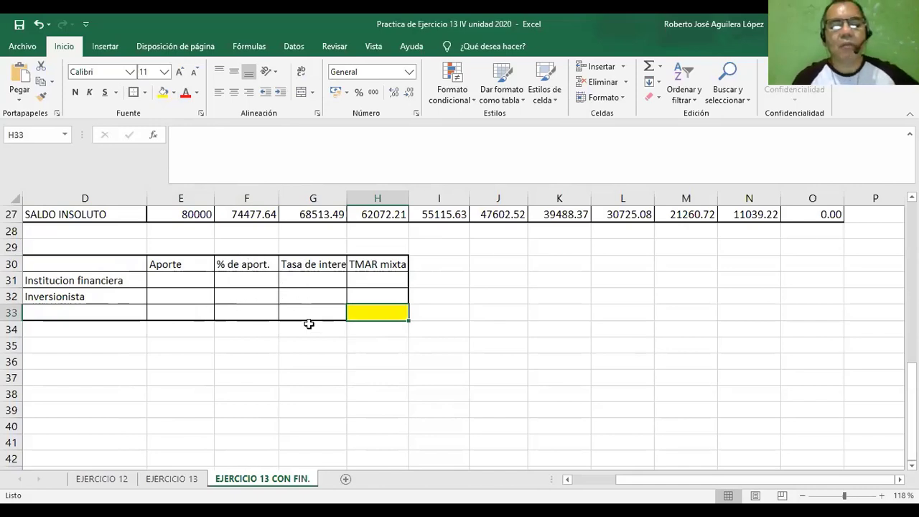
Correct the header in cell G30 to "Tasa de interés", adding the missing accent.
left_click(301, 267)
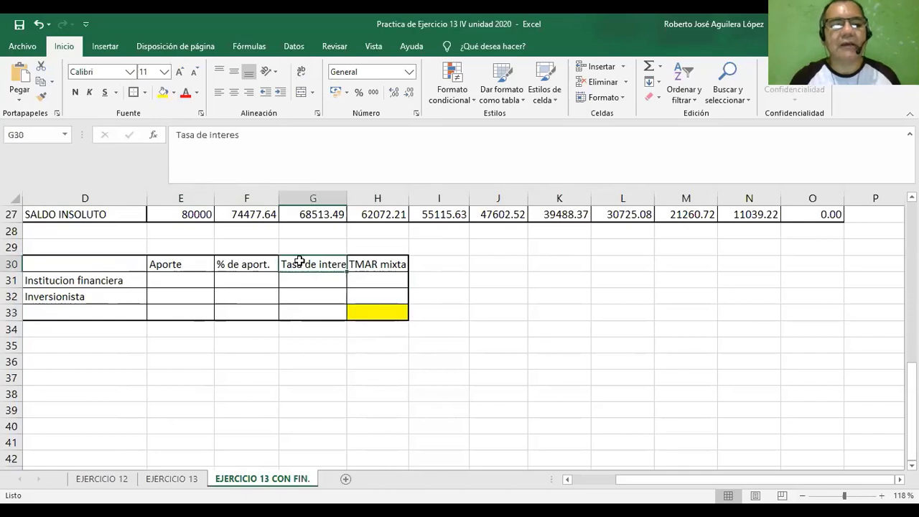
left_click(235, 135)
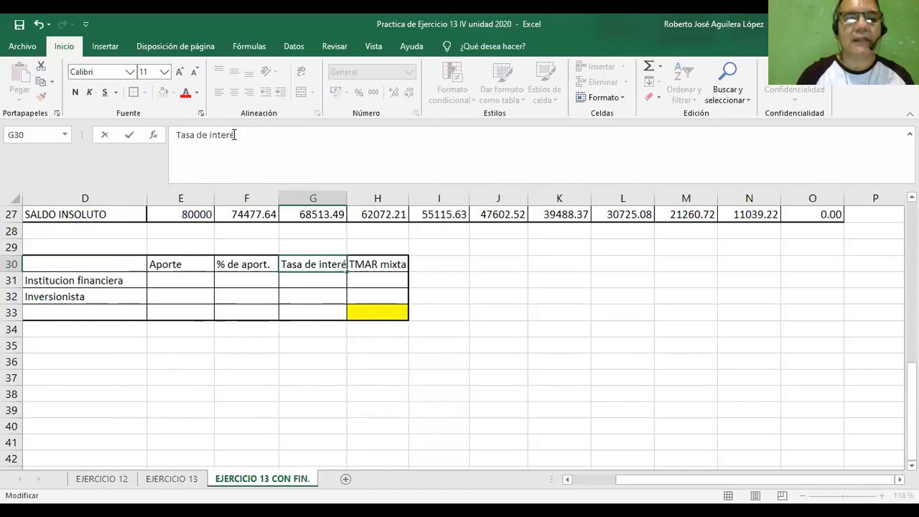
left_click(304, 288)
left_click(287, 356)
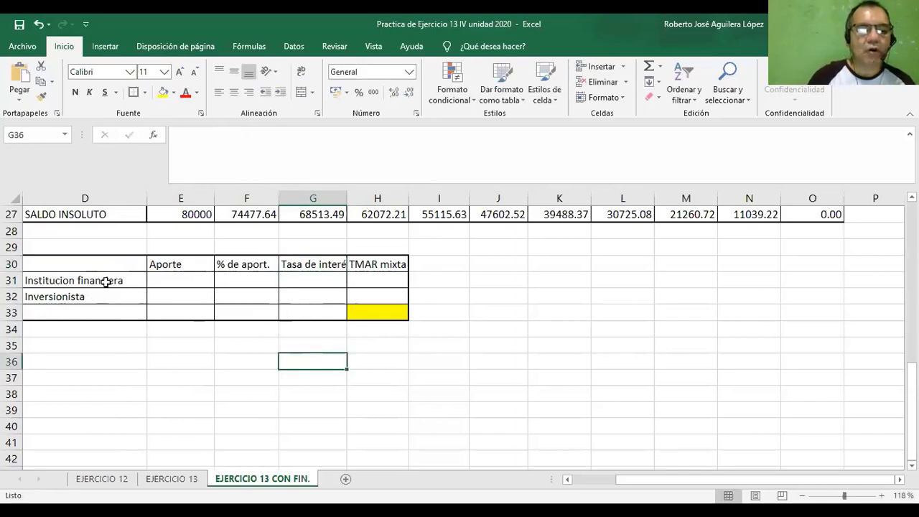
Fill the Institucion financiera's Aporte in cell E31 with a formula referencing the Prestamo amount in B13.
left_click(176, 281)
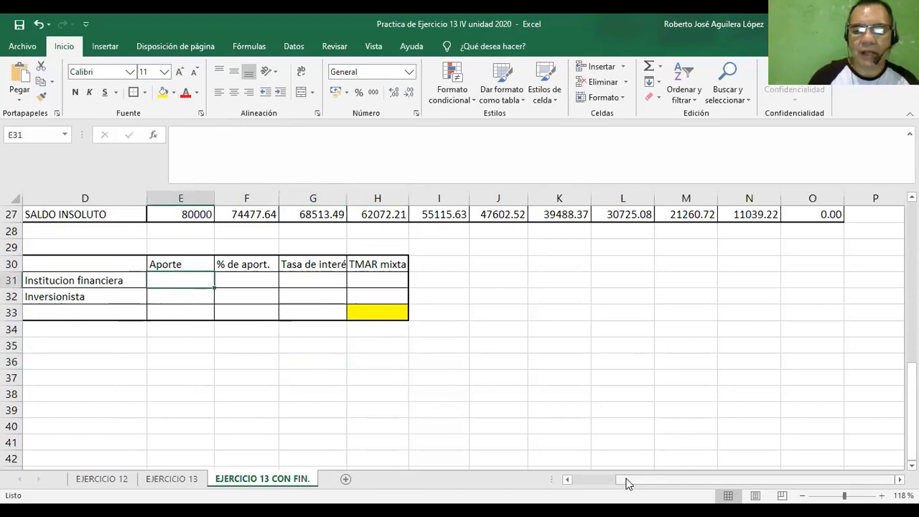
left_click_drag(599, 487, 587, 486)
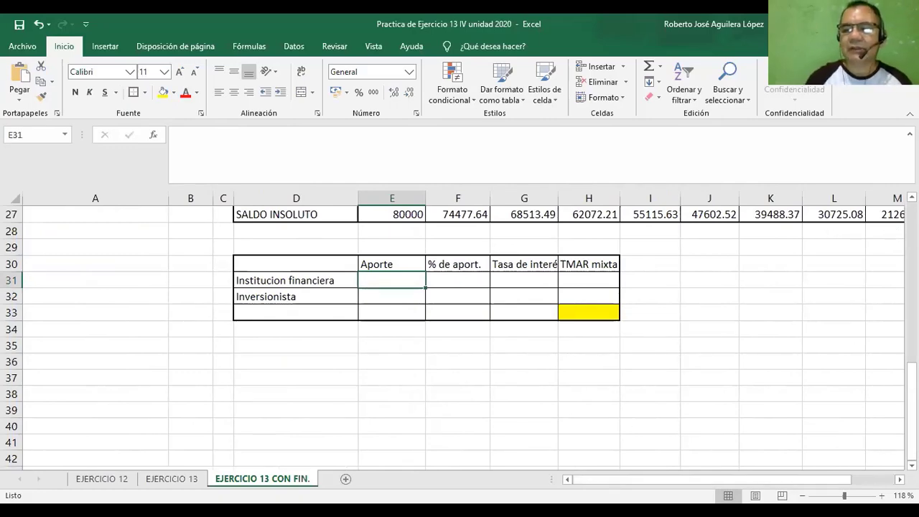
scroll(460, 337, "up", 5)
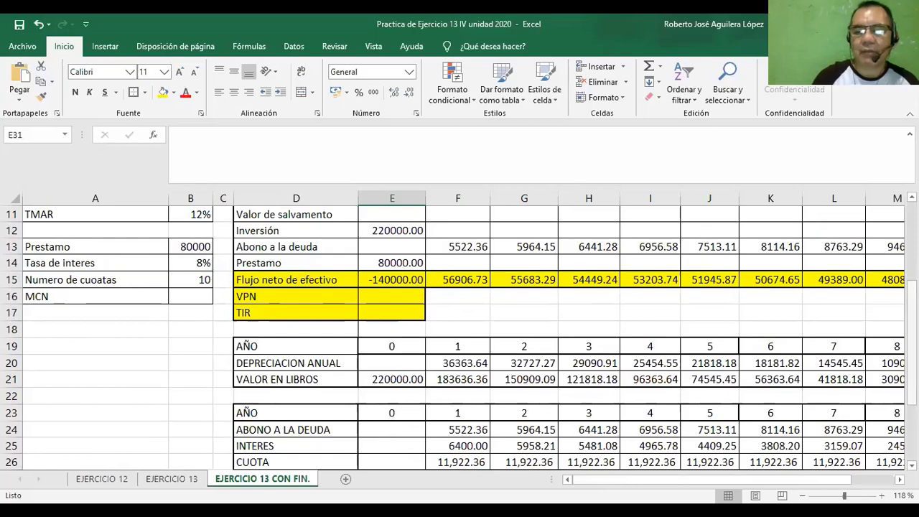
scroll(615, 436, "down", 3)
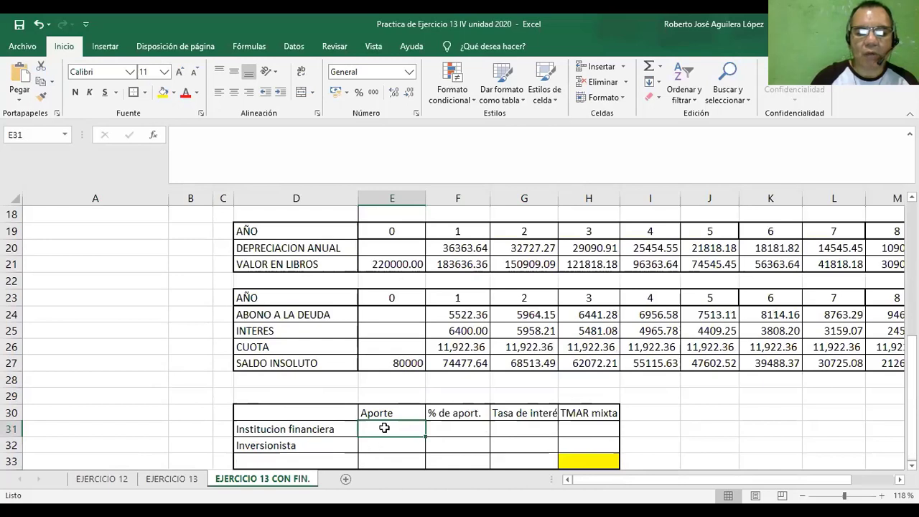
type("0")
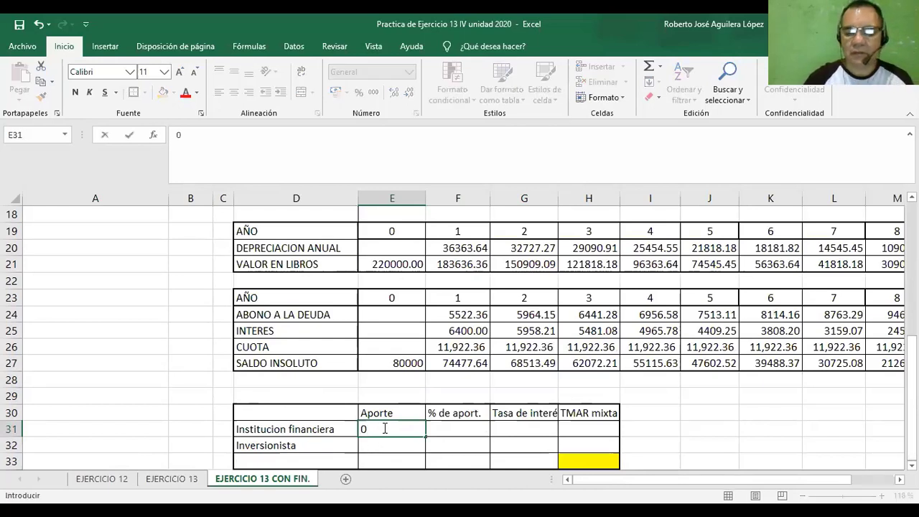
key("BackSpace")
type("=")
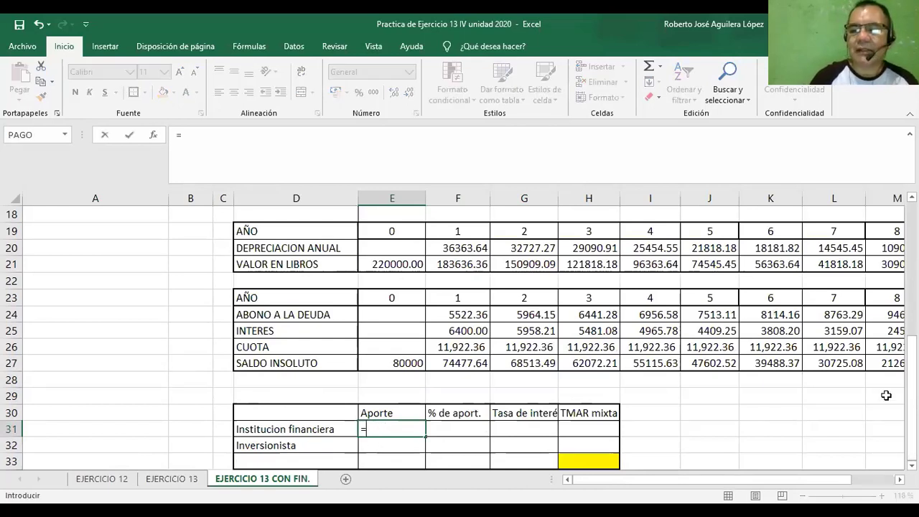
scroll(304, 361, "up", 3)
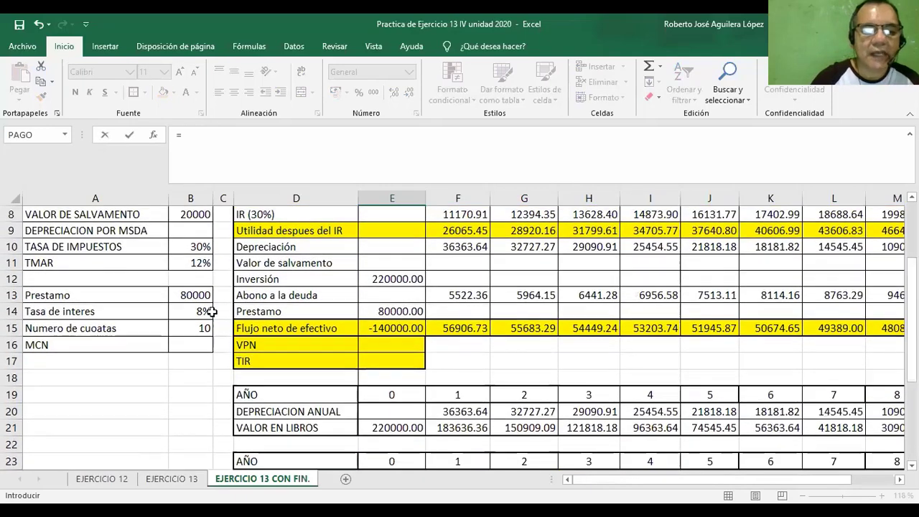
left_click(193, 296)
key("Return")
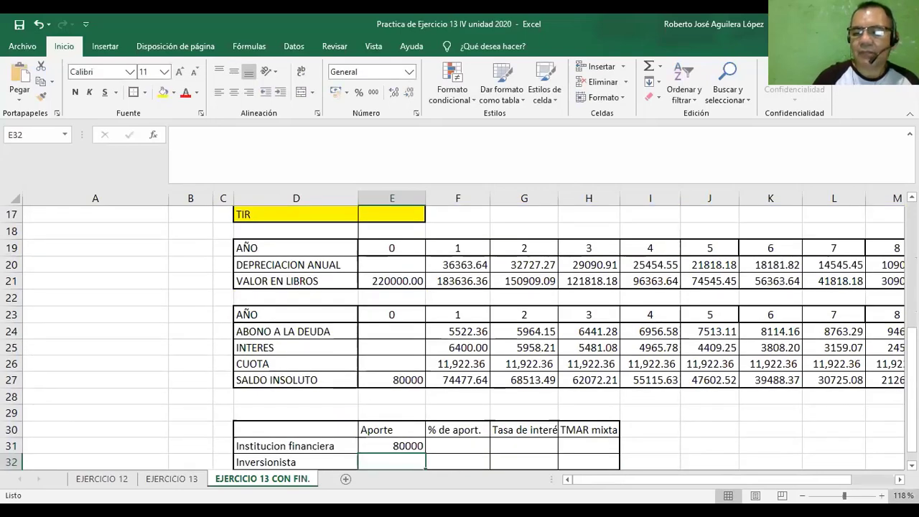
Label the last row of the financing sources table "Total" in cell D33.
scroll(463, 337, "down", 1)
scroll(585, 386, "down", 4)
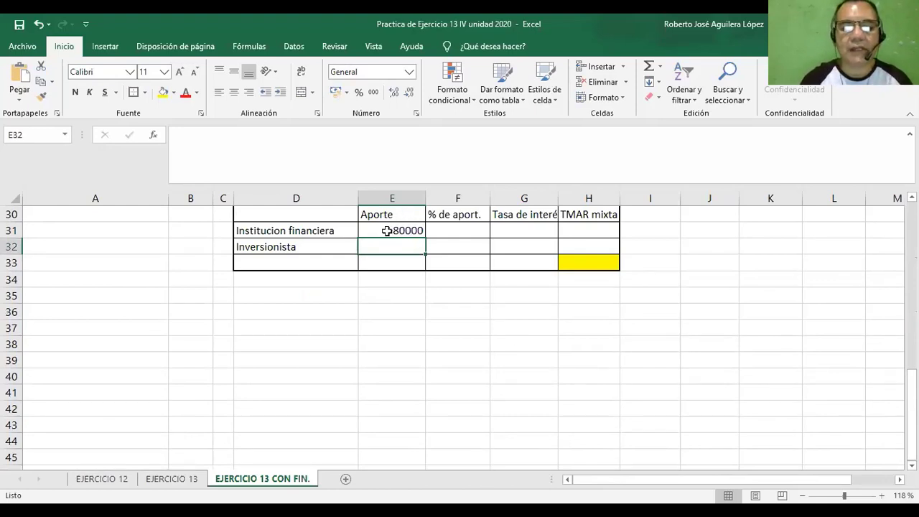
left_click(327, 266)
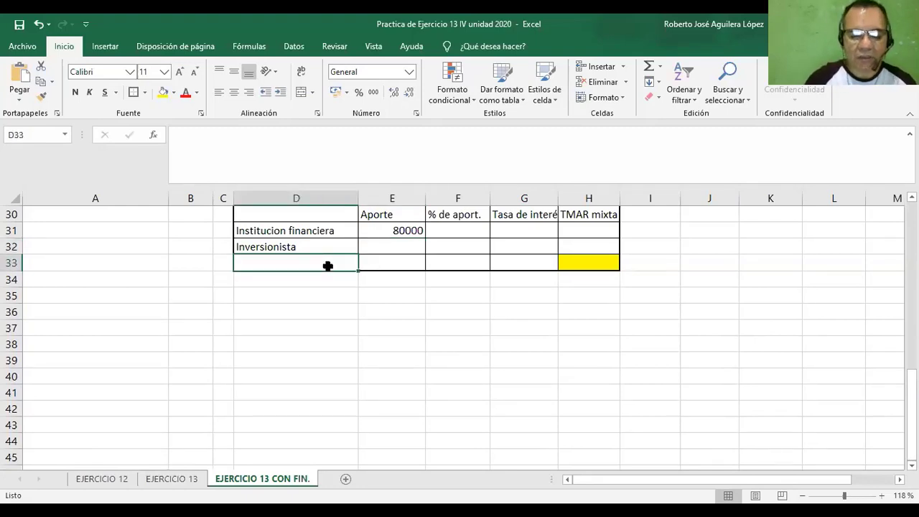
type("Total")
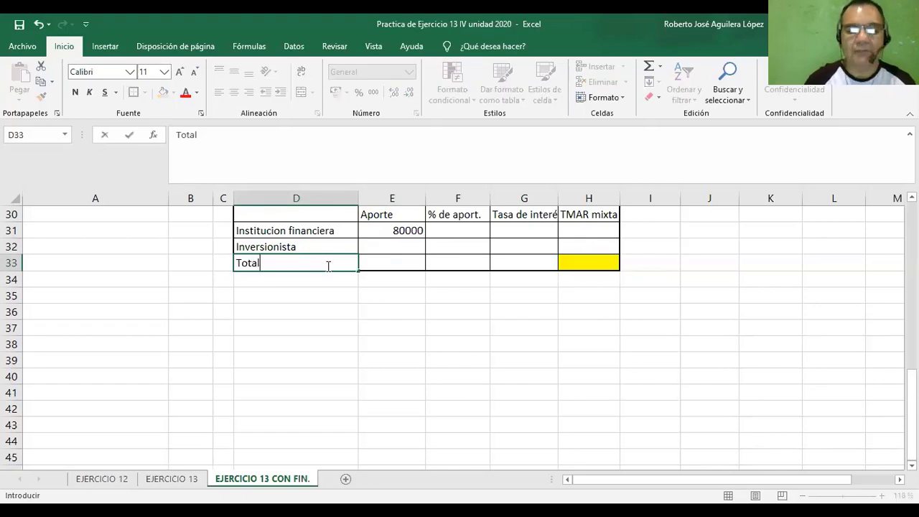
left_click(404, 280)
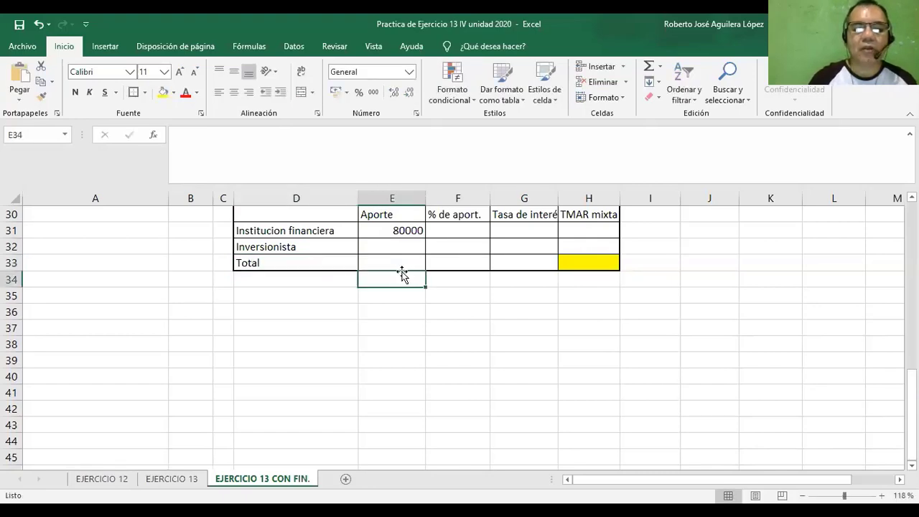
Set the total Aporte in cell E33 to the equipment investment with the formula =B6.
left_click(397, 262)
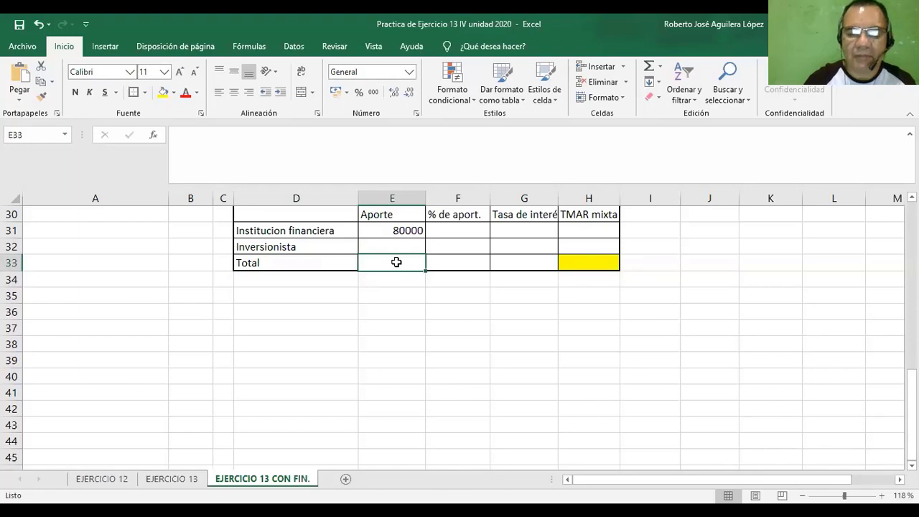
type("=")
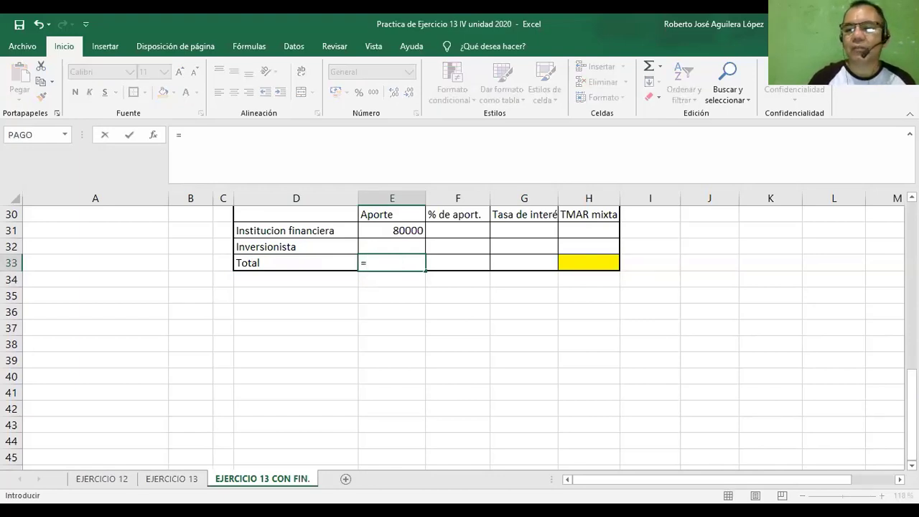
scroll(459, 331, "up", 2)
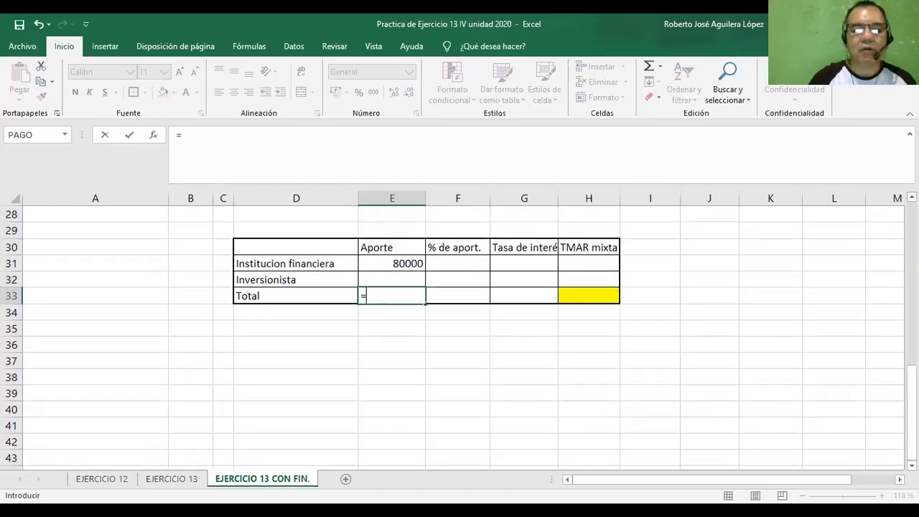
scroll(459, 330, "up", 2)
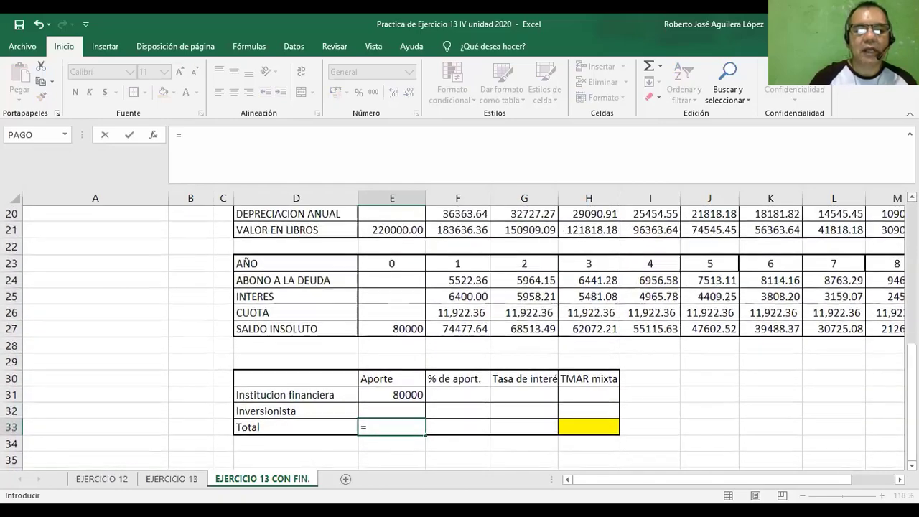
scroll(459, 330, "up", 3)
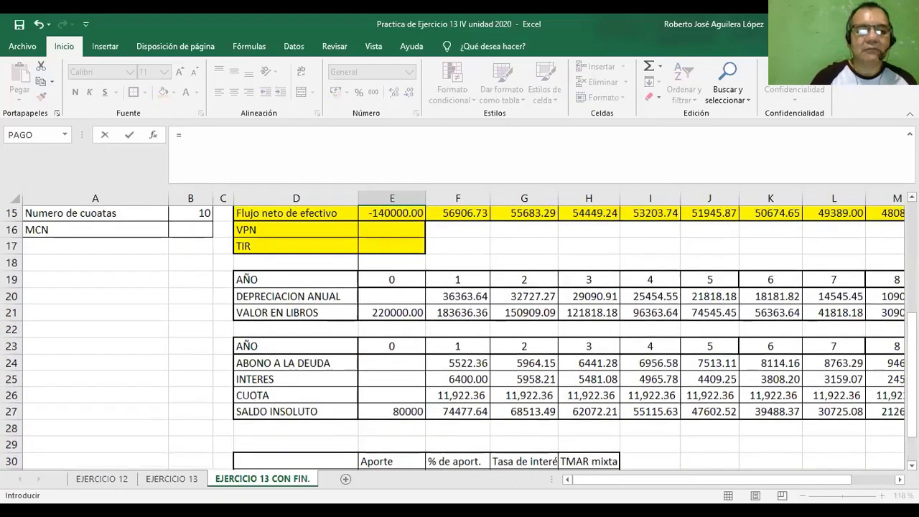
scroll(460, 331, "up", 1)
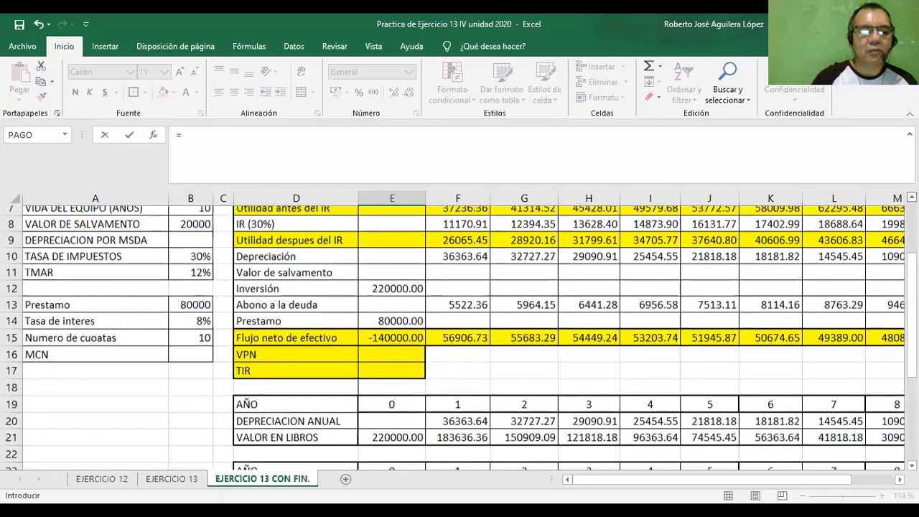
scroll(459, 330, "up", 1)
scroll(79, 245, "up", 1)
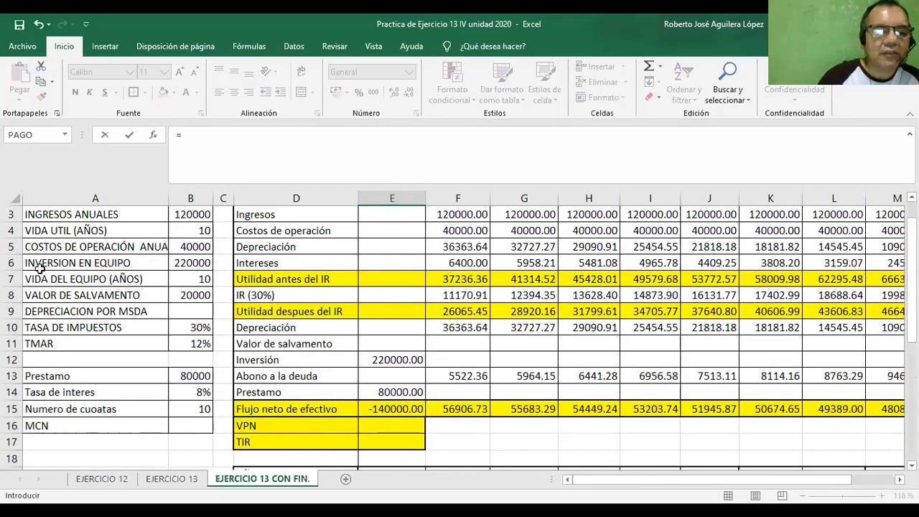
left_click(192, 263)
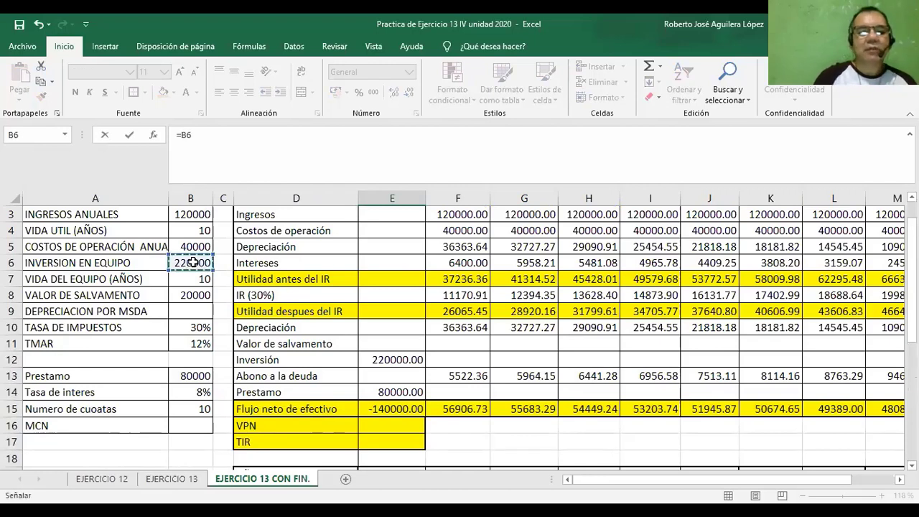
key("Return")
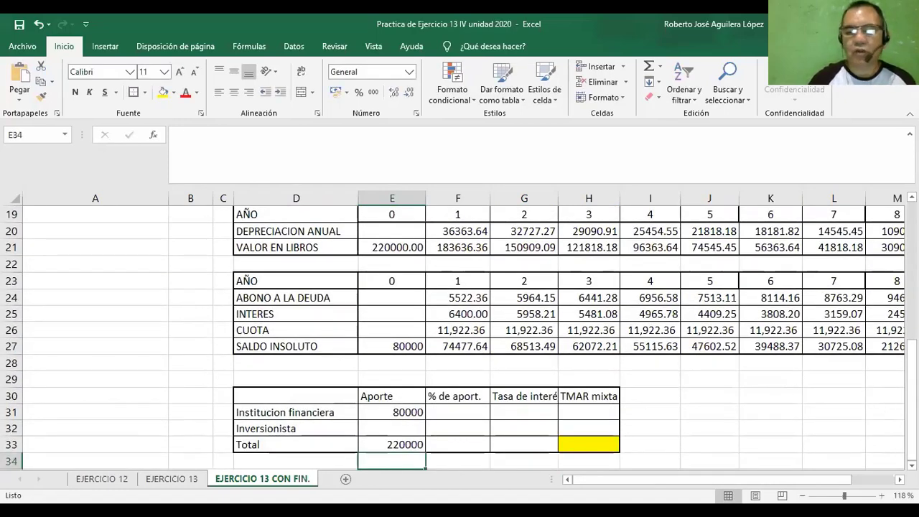
Calculate the Inversionista's Aporte in cell E32 as the total minus the financial institution's contribution, =E33-E31.
scroll(460, 338, "down", 1)
scroll(412, 359, "down", 3)
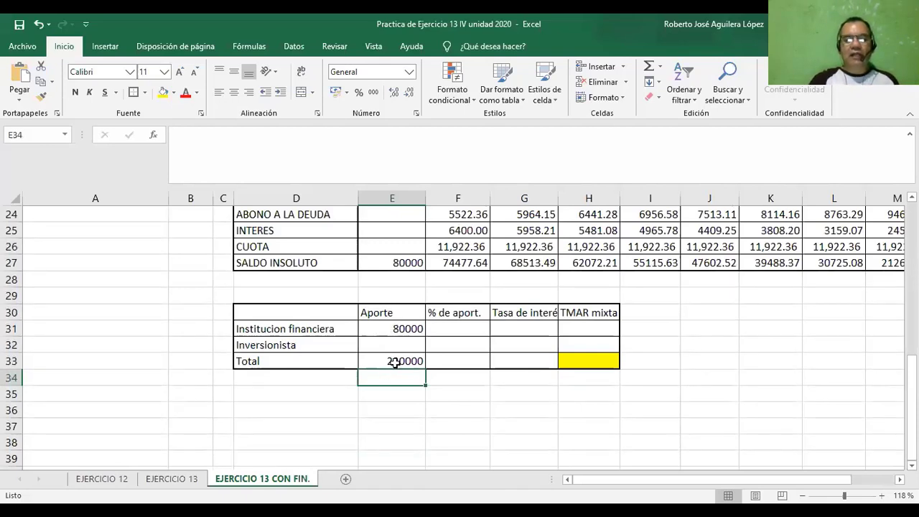
left_click(393, 345)
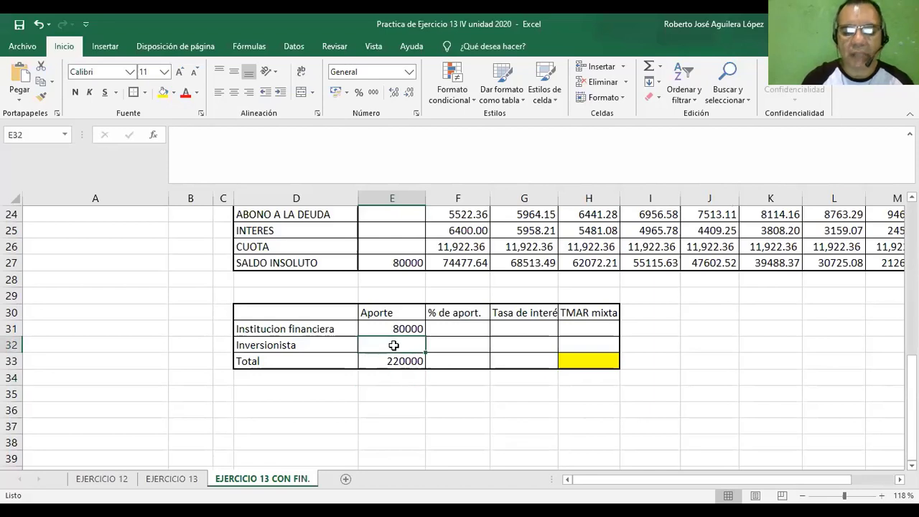
type("=")
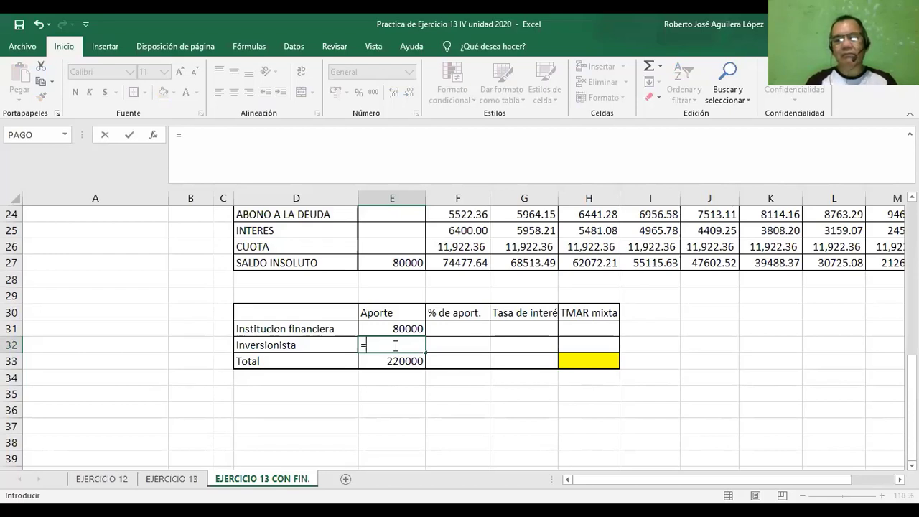
type("=")
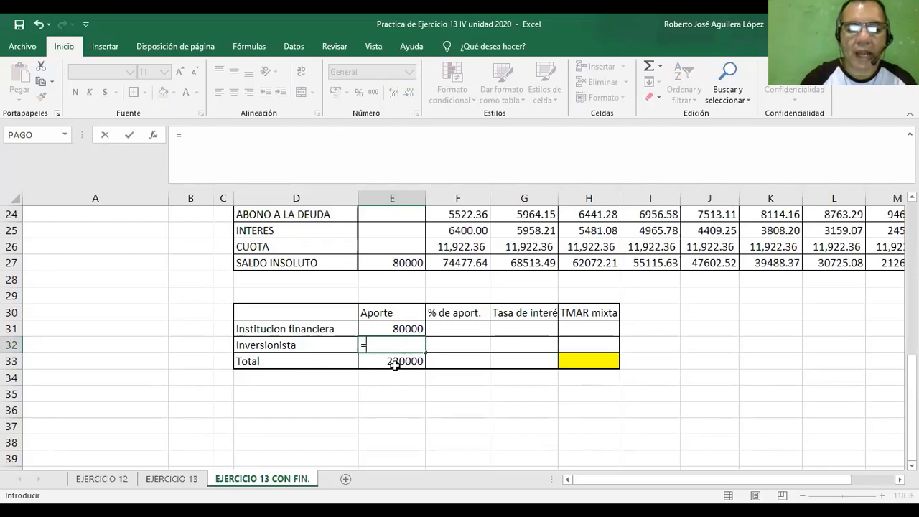
left_click(393, 364)
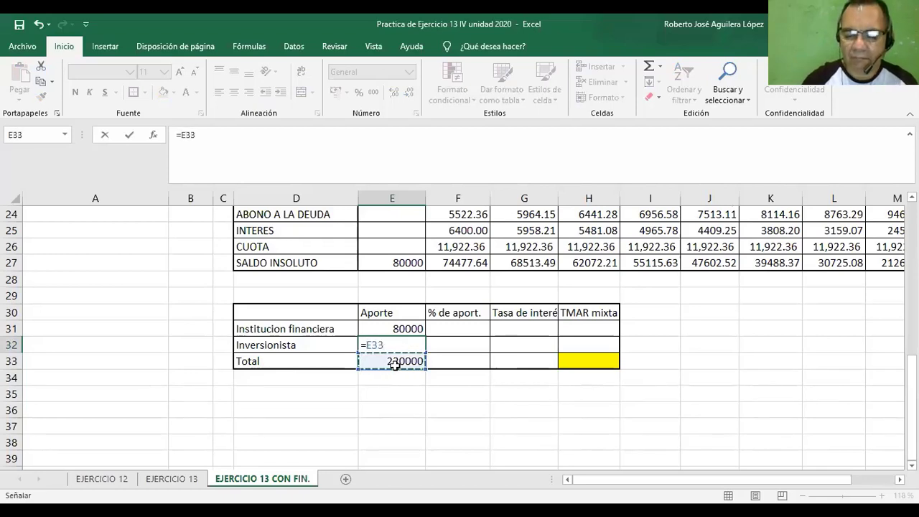
type("-")
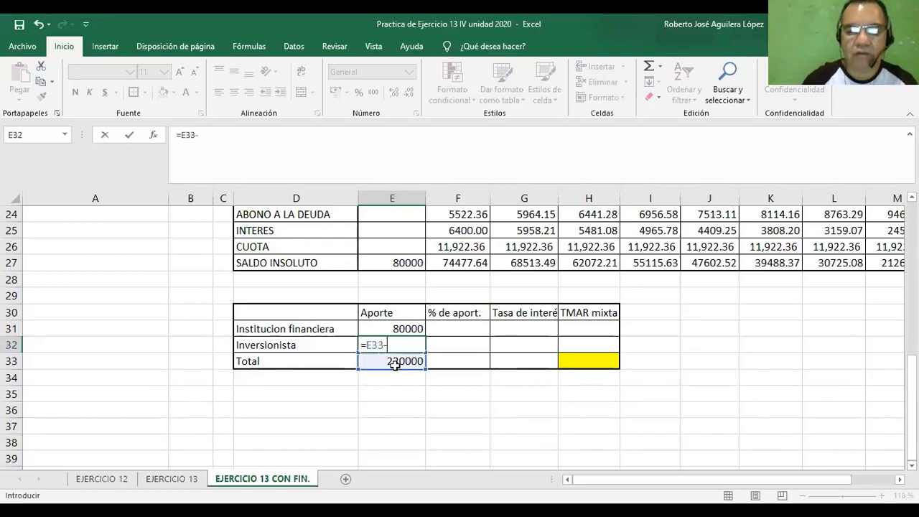
left_click(394, 328)
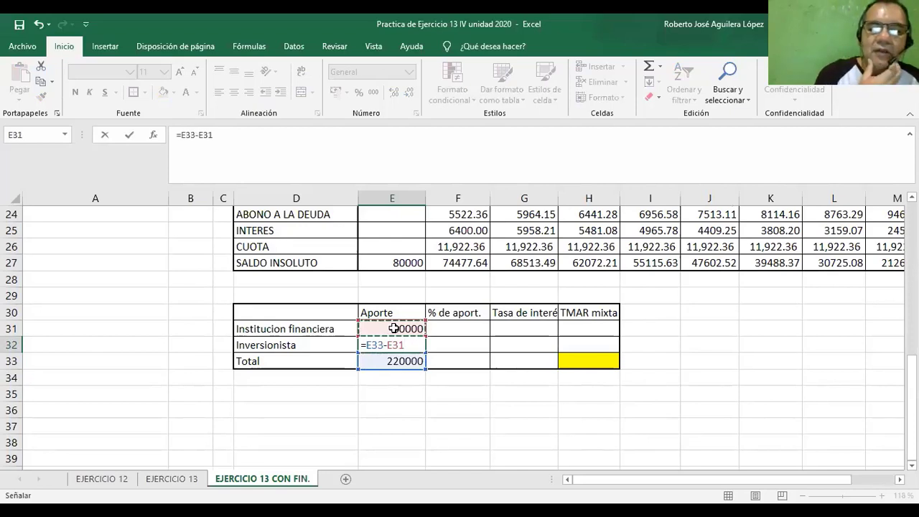
key("Return")
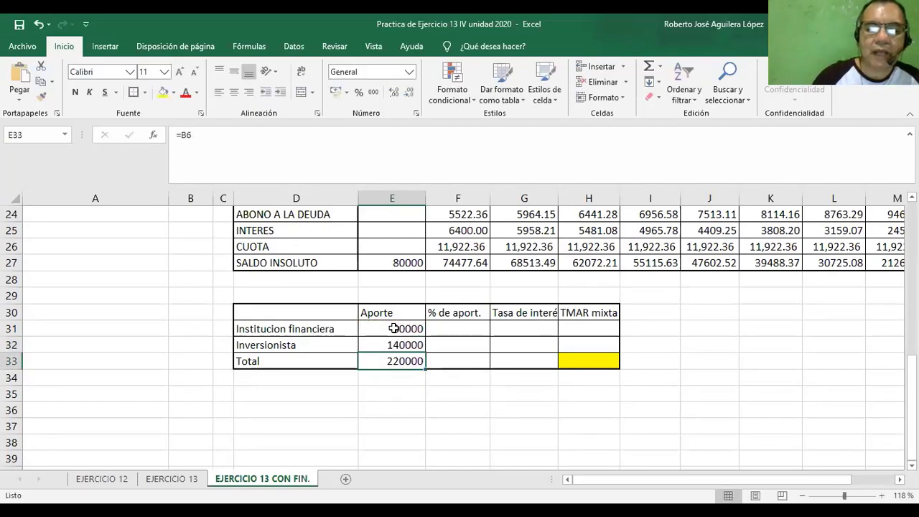
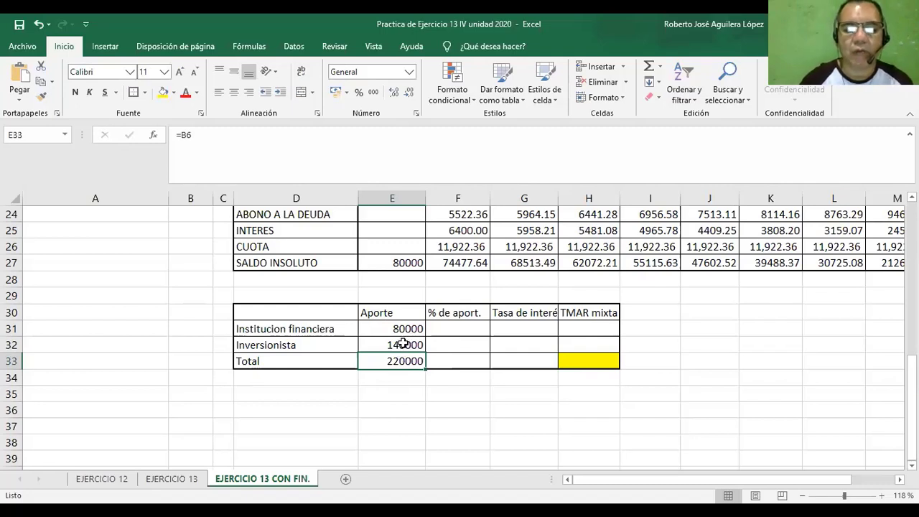
Calculate the Institucion financiera's % de aport. in cell F31 as its Aporte divided by the total, =E31/E33.
left_click(399, 344)
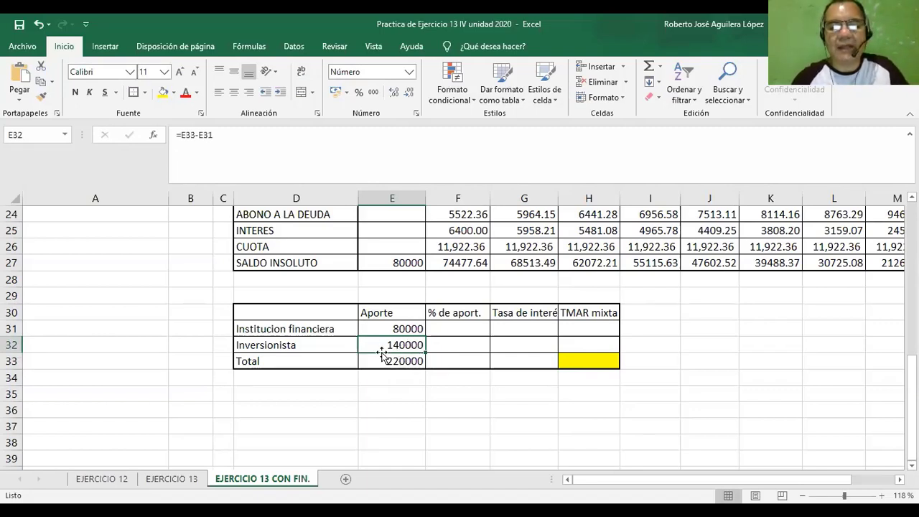
left_click(453, 331)
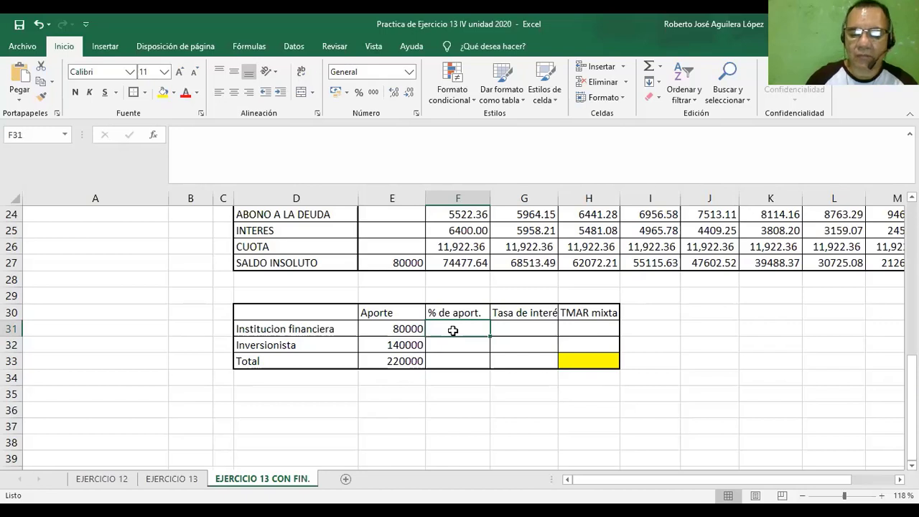
type("=")
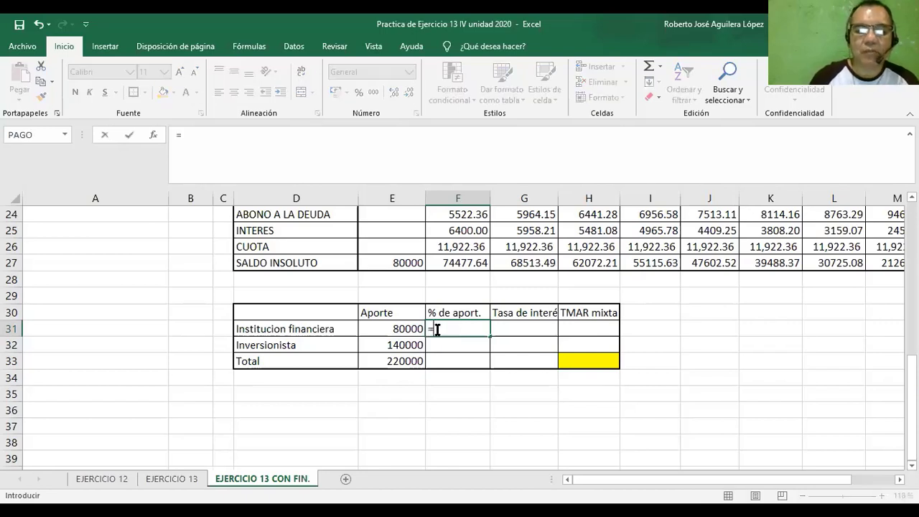
left_click(389, 328)
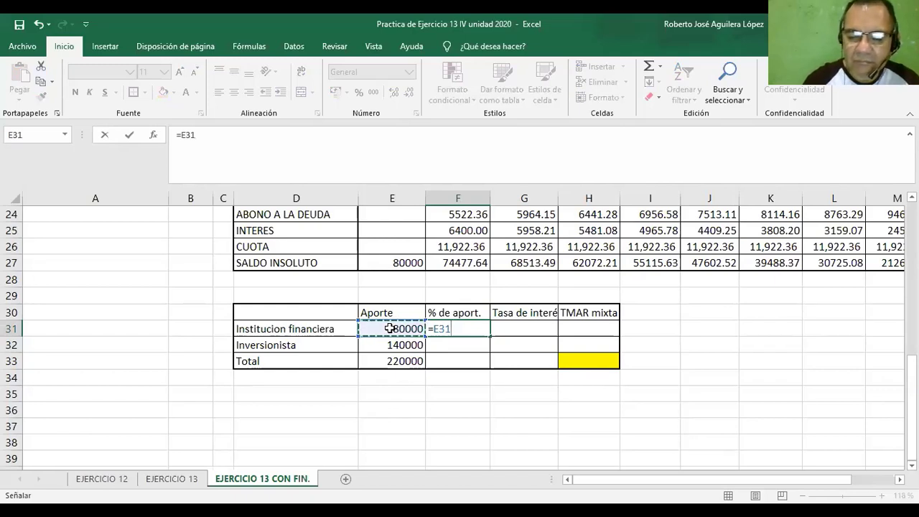
type("/")
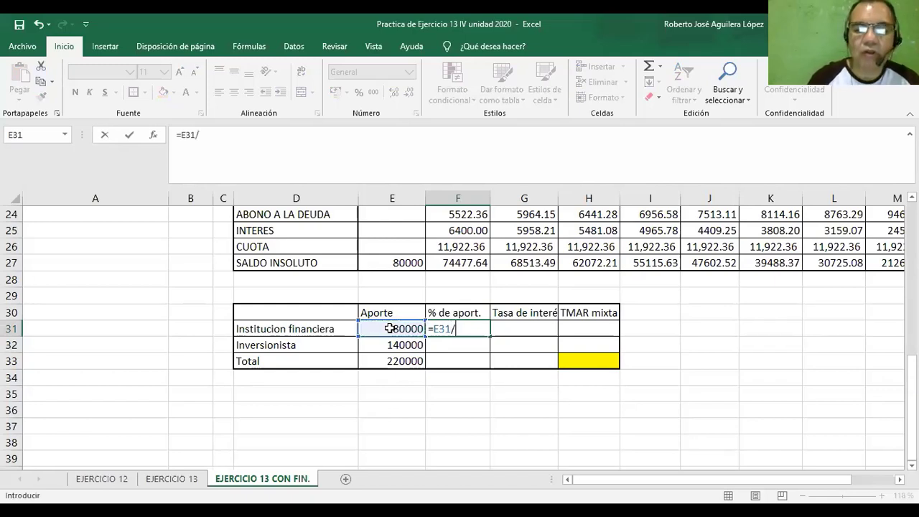
left_click(396, 364)
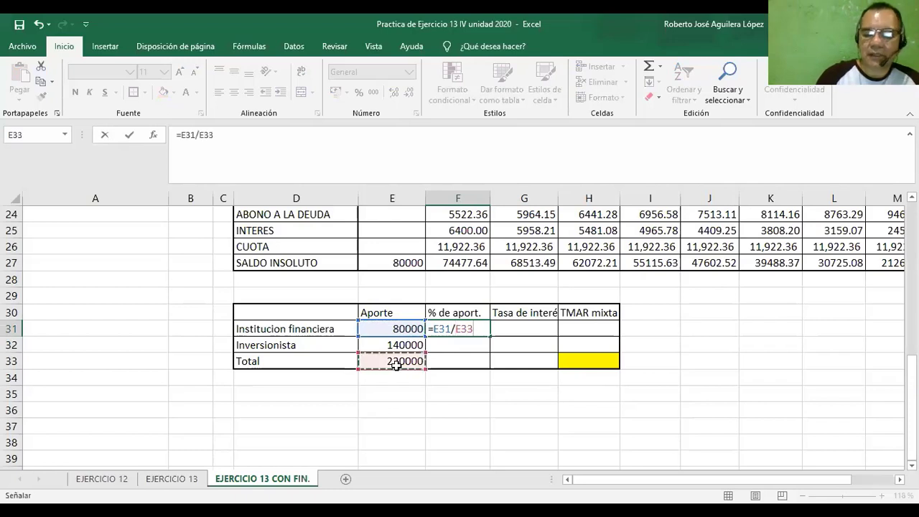
key("Return")
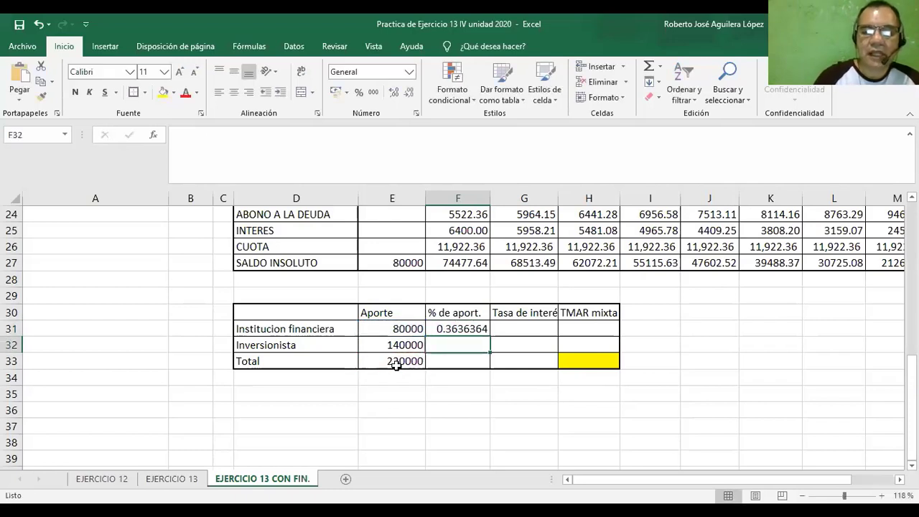
Format the Institucion financiera's contribution share in F31 as a percentage with two decimals.
left_click(456, 330)
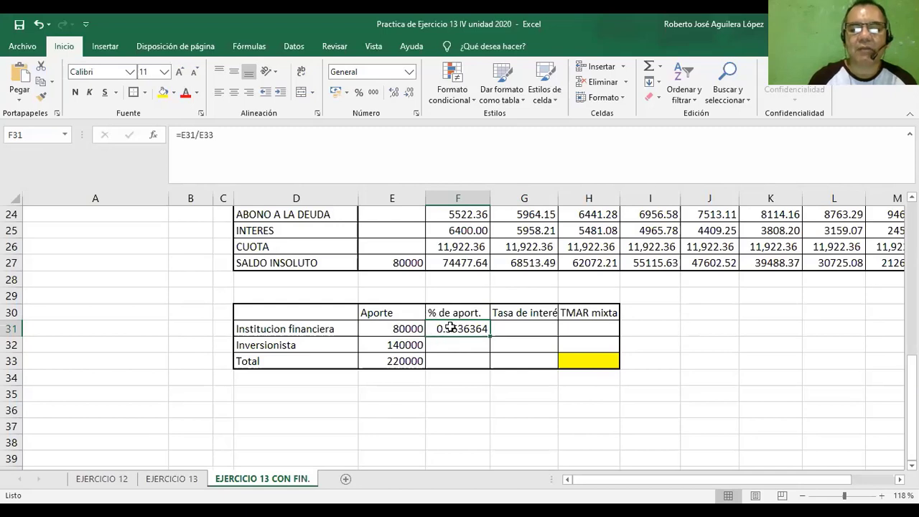
left_click(359, 95)
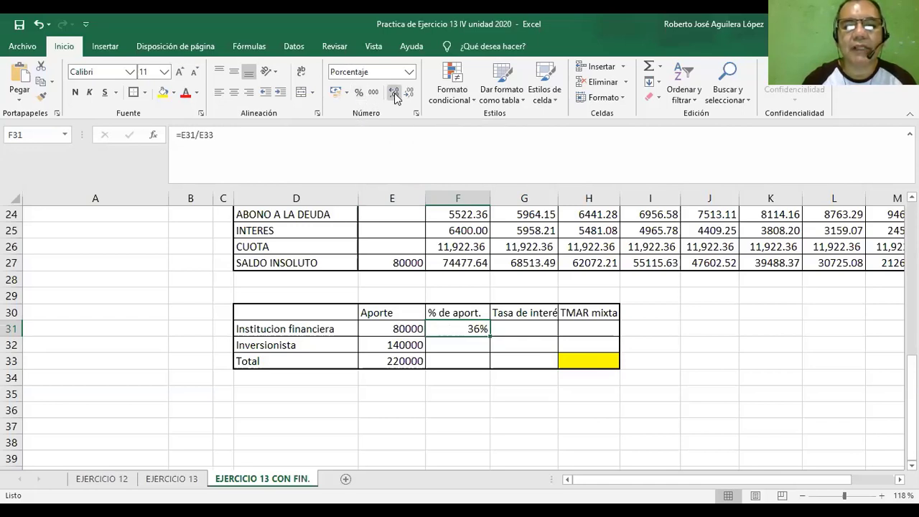
left_click(394, 94)
left_click(394, 94)
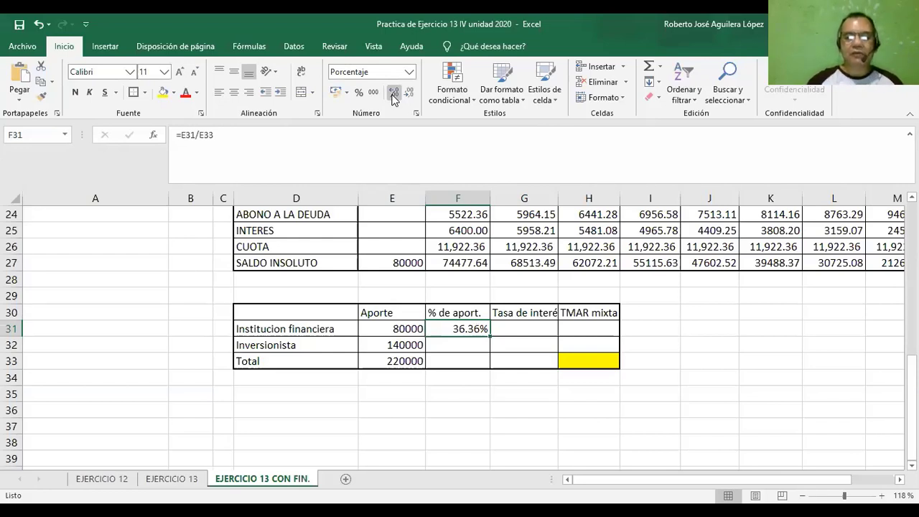
left_click(394, 94)
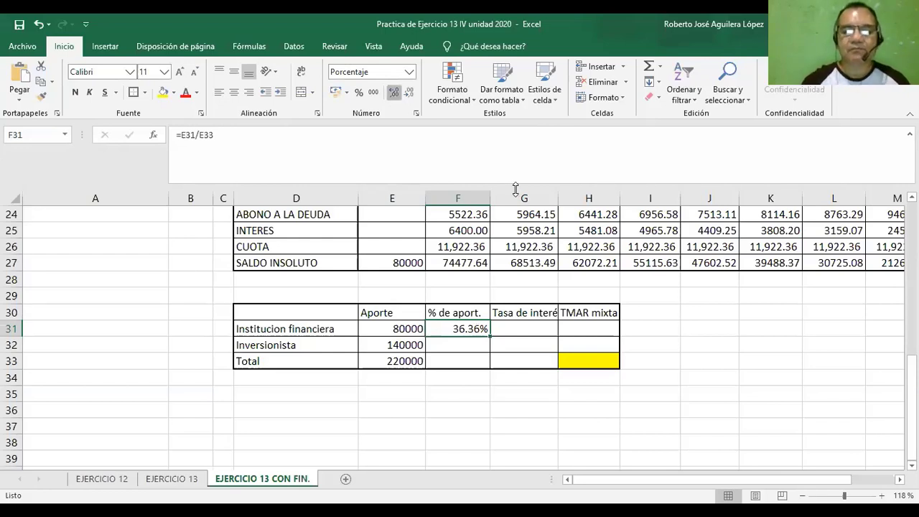
left_click(408, 92)
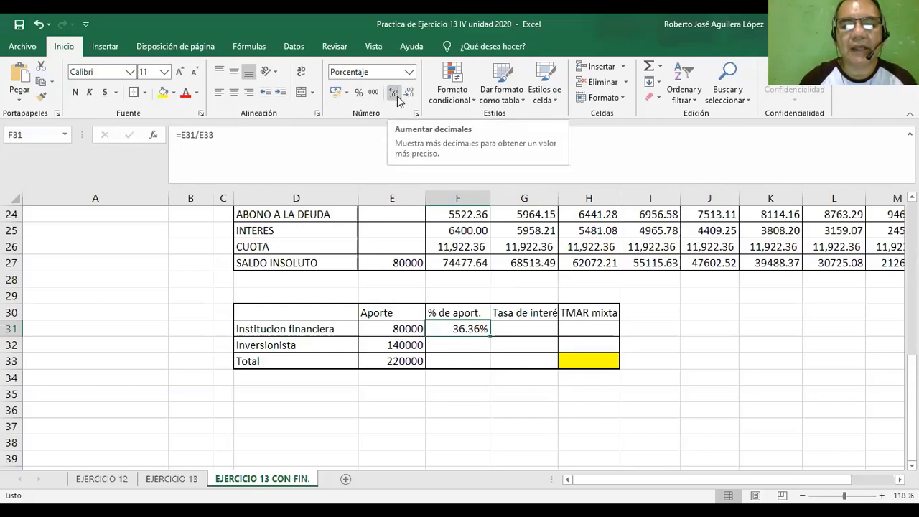
Calculate the Inversionista's % de aport. in cell F32 with the formula =E32/E33.
left_click(452, 345)
type("=")
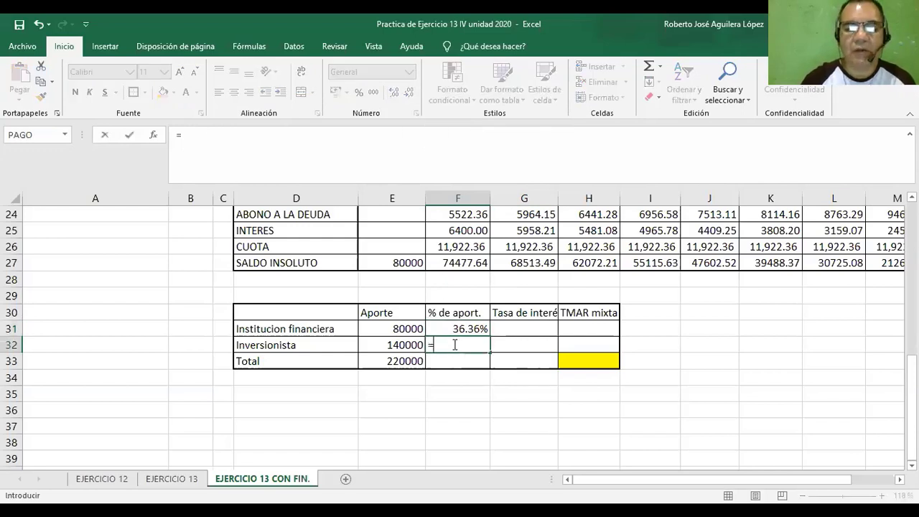
left_click(404, 345)
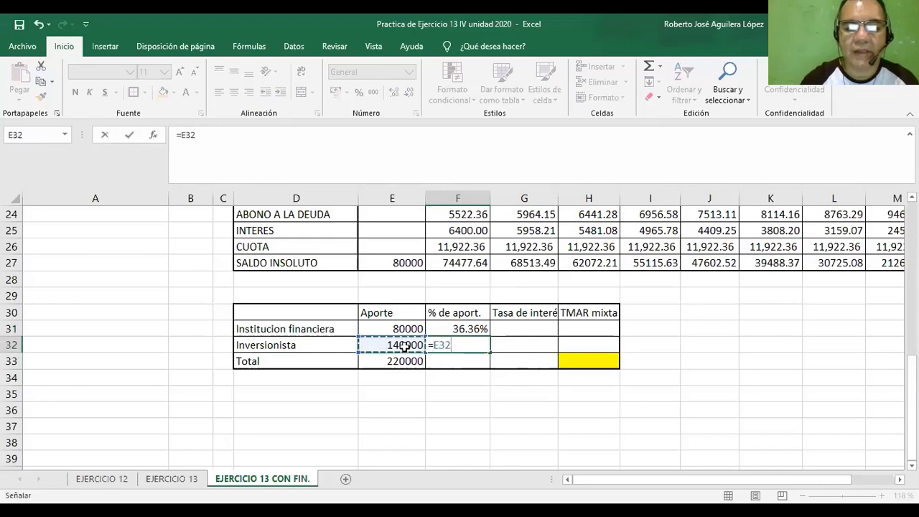
type("/")
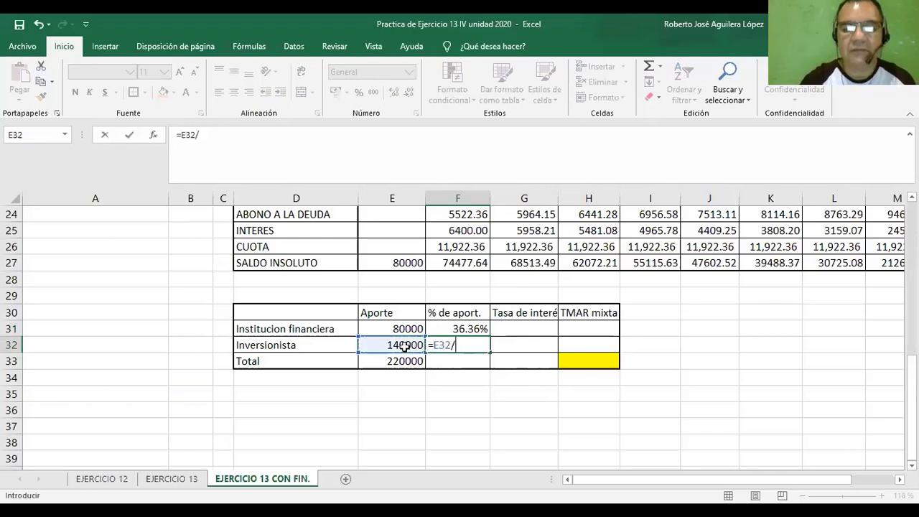
left_click(403, 362)
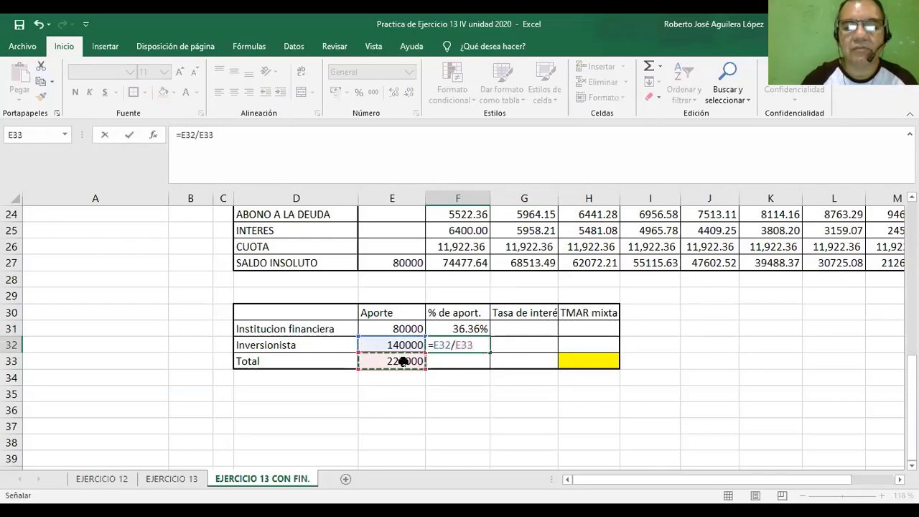
key("Return")
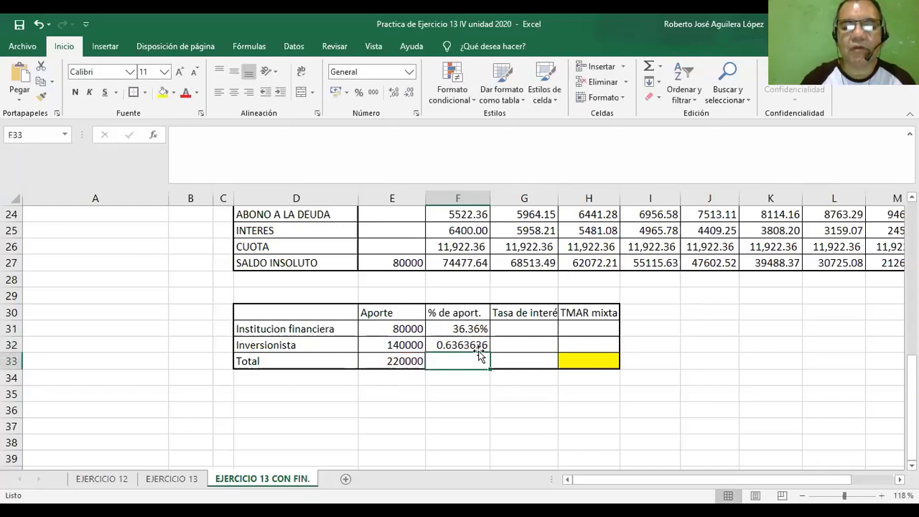
Format the Inversionista's contribution share in F32 as a percentage with two decimals.
left_click(359, 93)
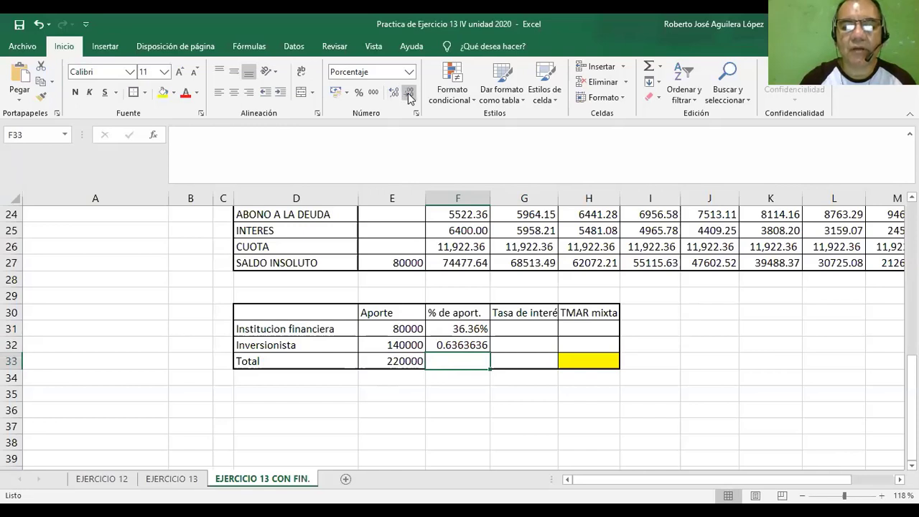
left_click(464, 345)
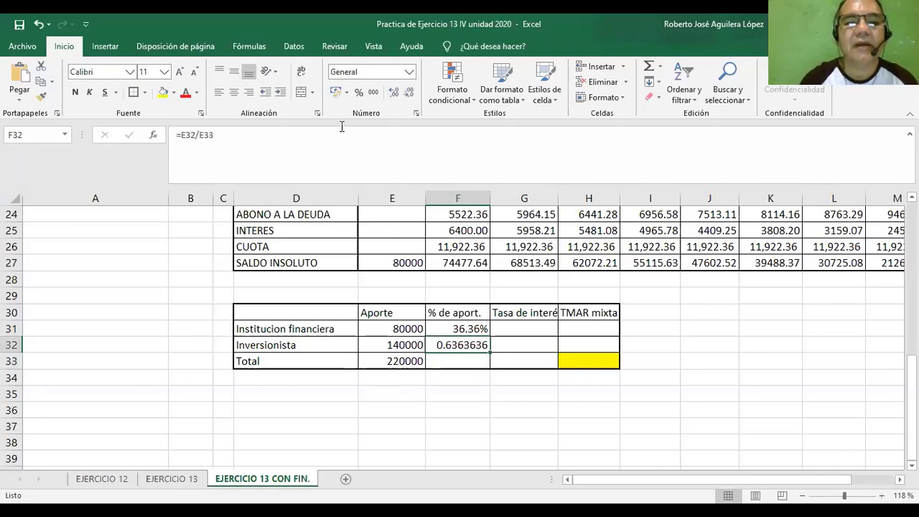
left_click(359, 92)
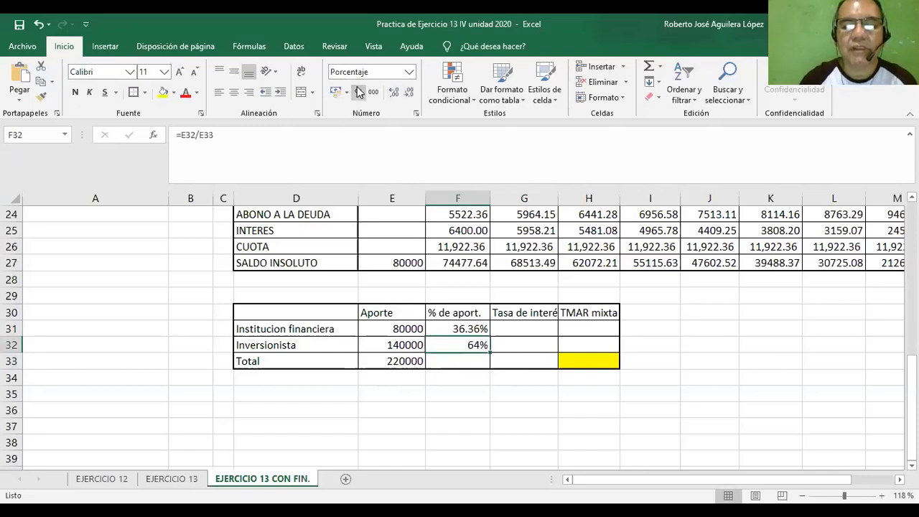
left_click(393, 93)
left_click(393, 93)
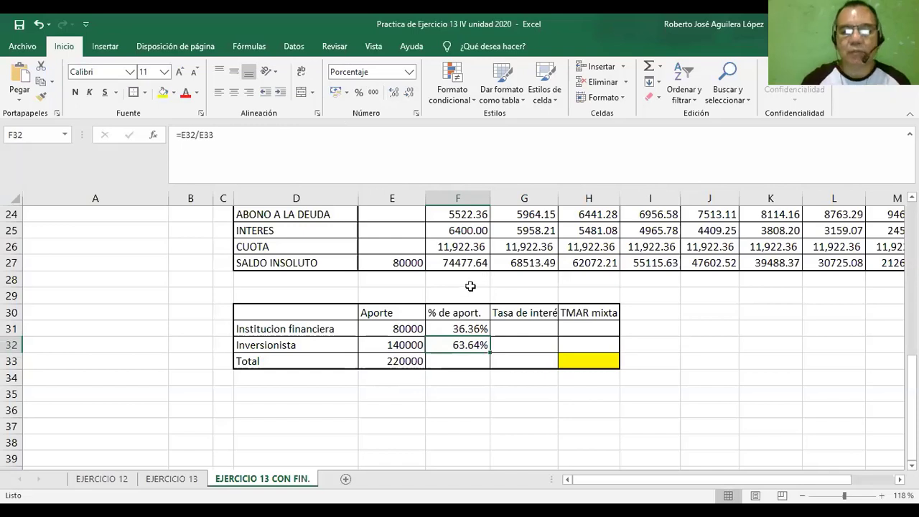
Total the two contribution percentages in cell F33 with =SUMA(F31:F32).
left_click(454, 360)
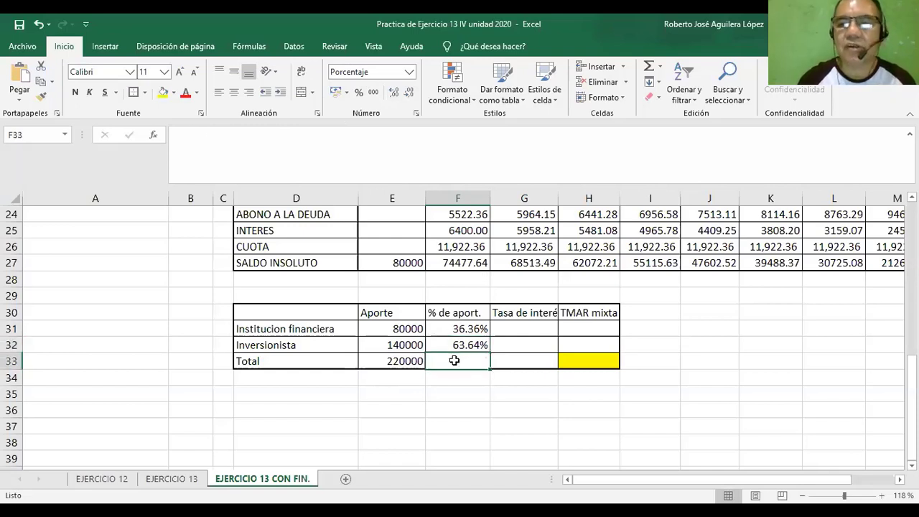
left_click(650, 70)
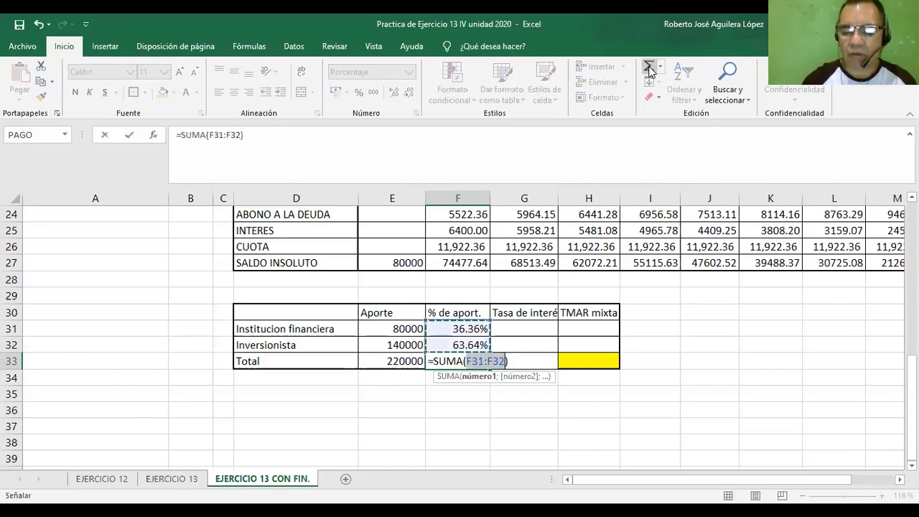
key("Return")
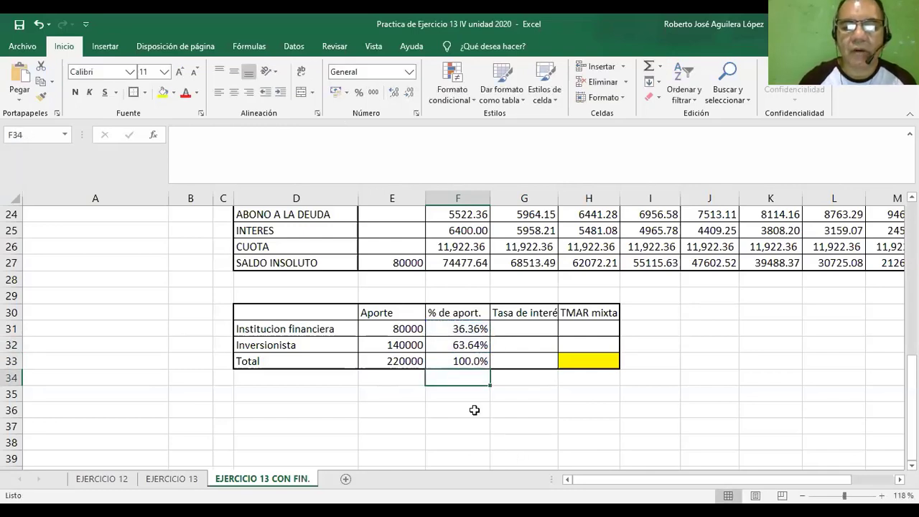
left_click(465, 362)
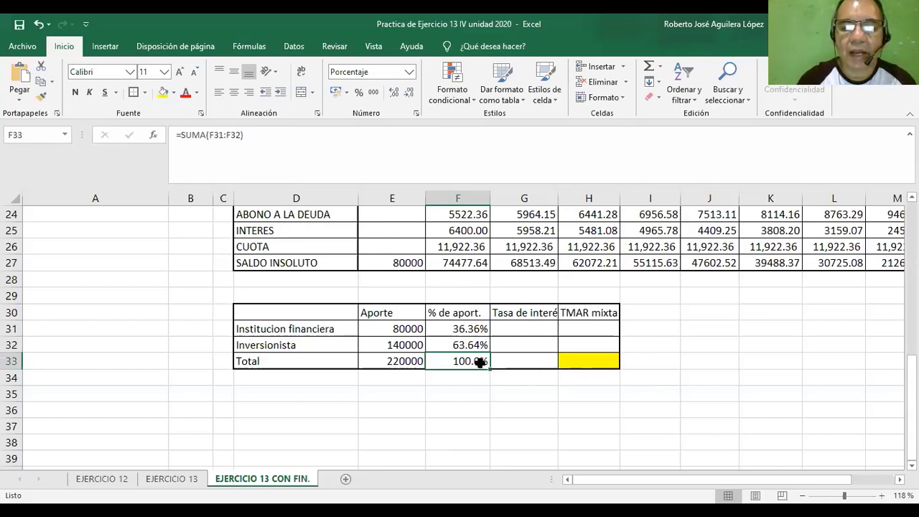
Fill the Institucion financiera's interest rate in cell G31 by referencing the loan's Tasa de interes, =B14.
left_click(518, 329)
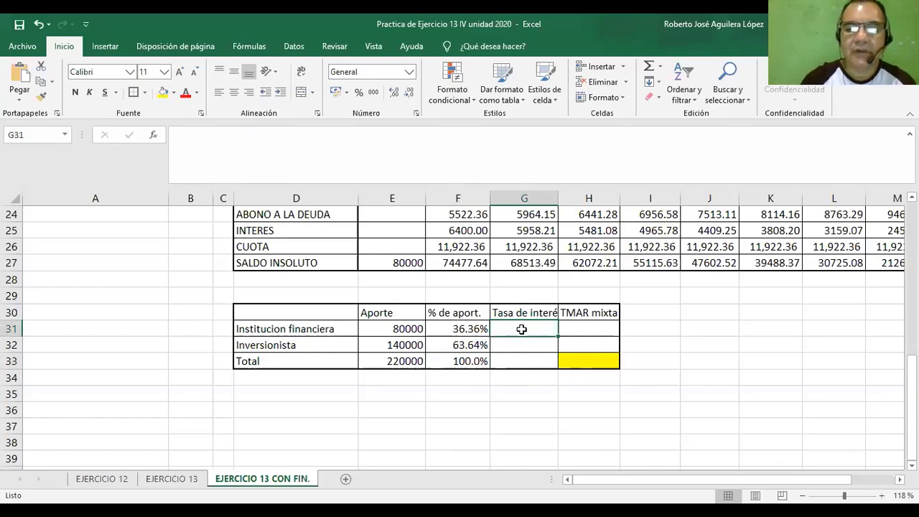
type("=")
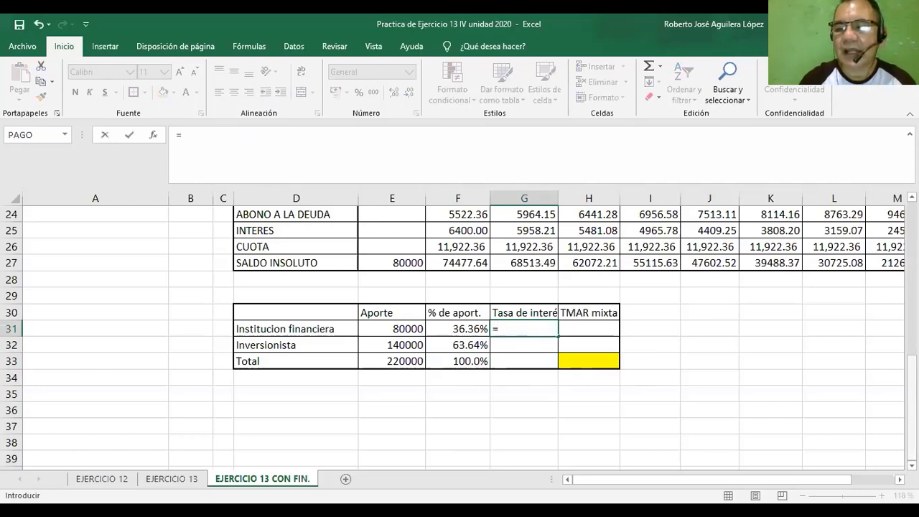
scroll(459, 337, "up", 4)
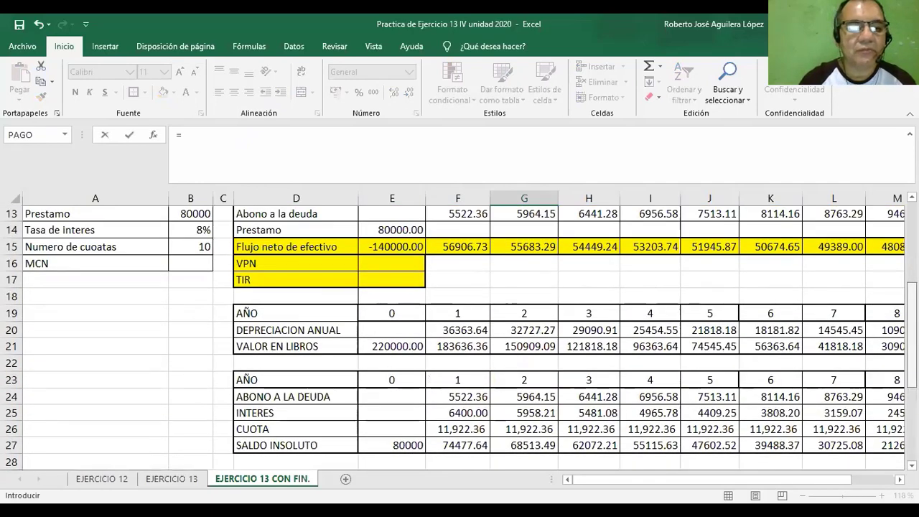
scroll(417, 288, "up", 1)
left_click(186, 264)
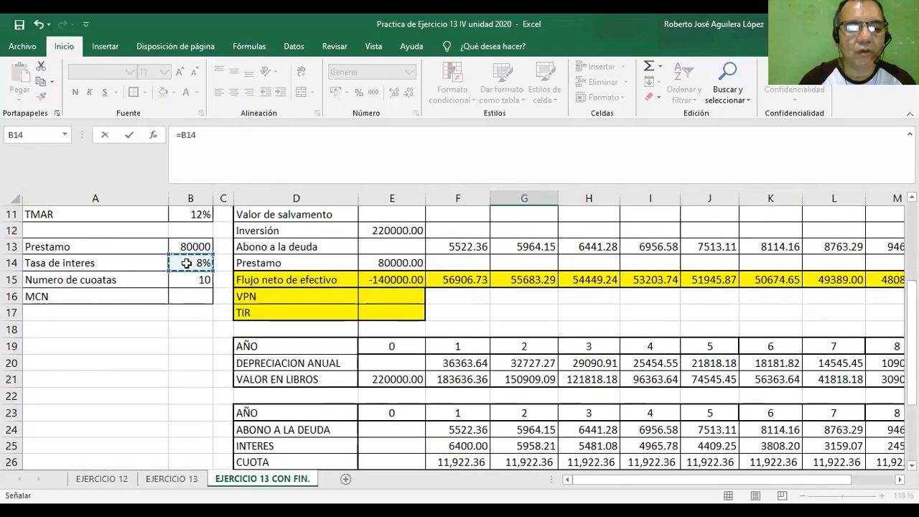
key("Return")
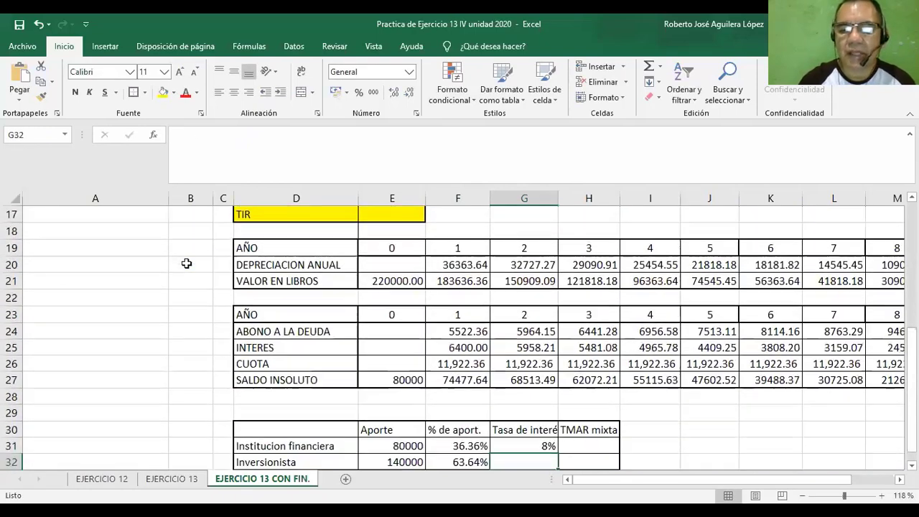
Fill the Inversionista's interest rate in cell G32 by referencing the TMAR with the formula =B11.
scroll(527, 415, "down", 1)
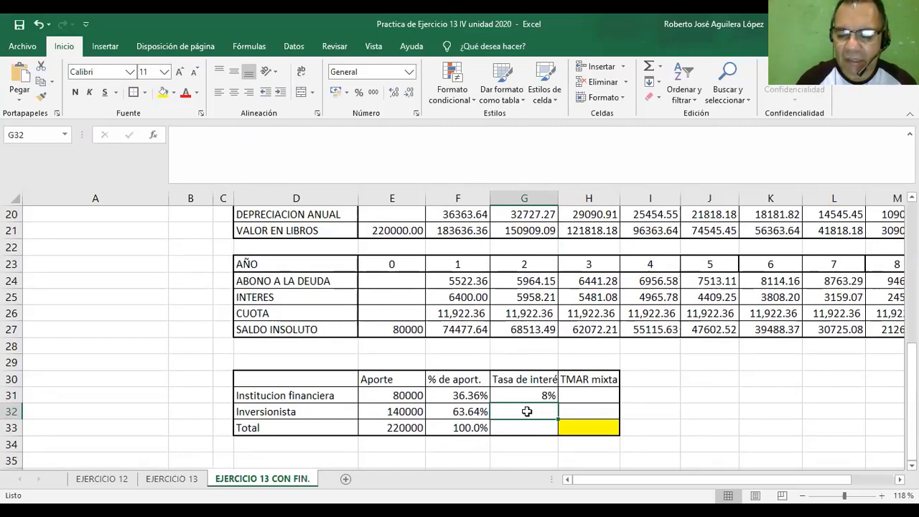
type("=")
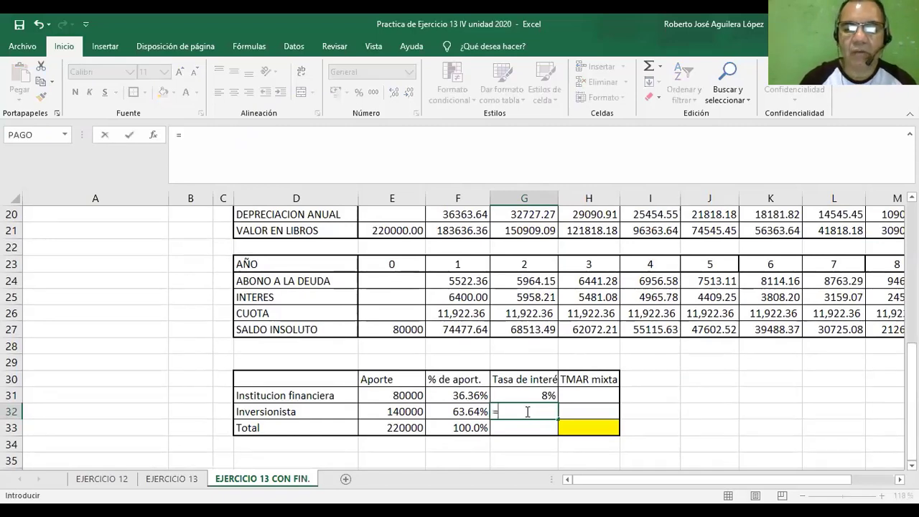
scroll(400, 371, "up", 5)
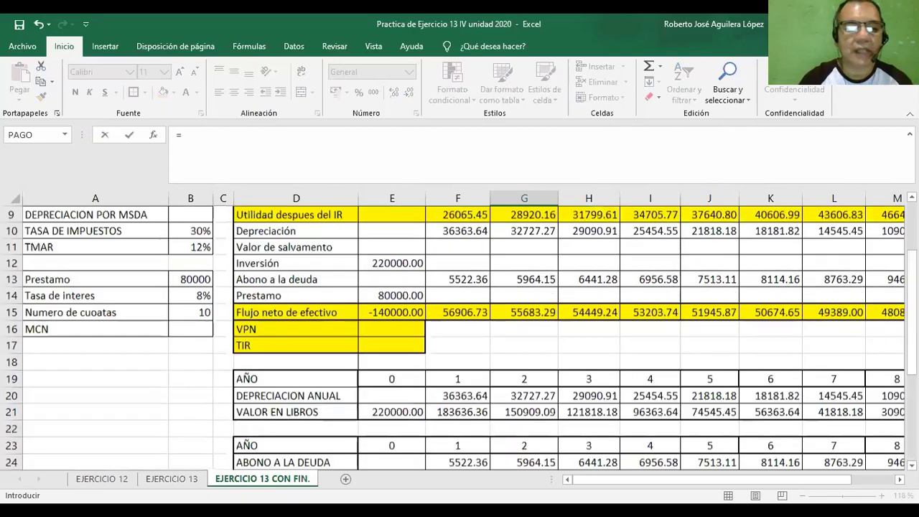
scroll(113, 336, "up", 1)
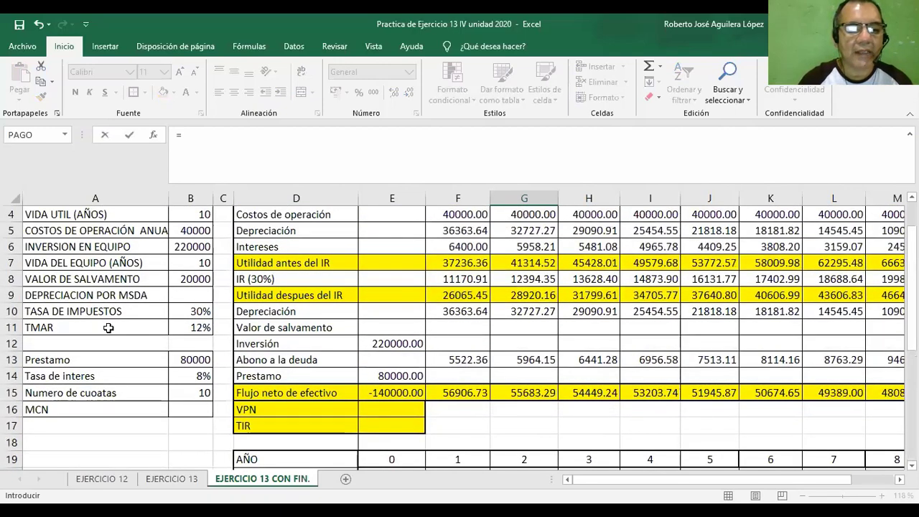
left_click(192, 328)
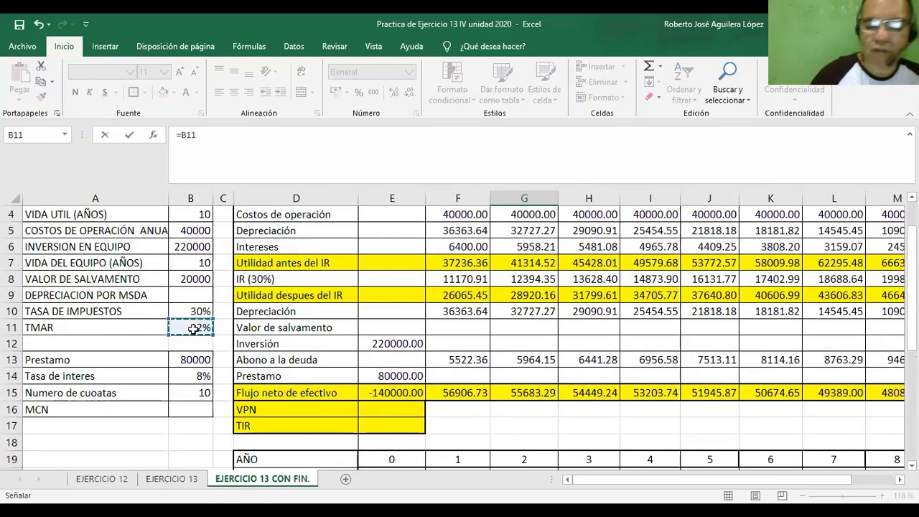
key("Return")
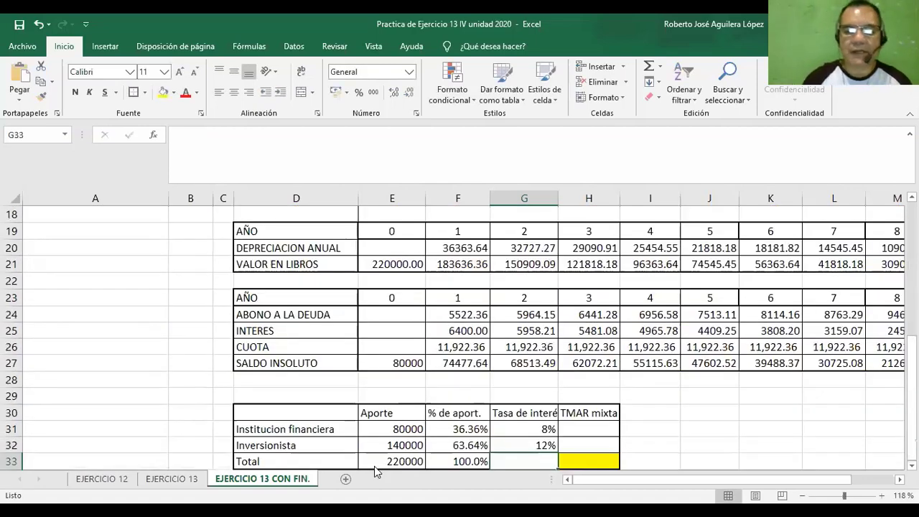
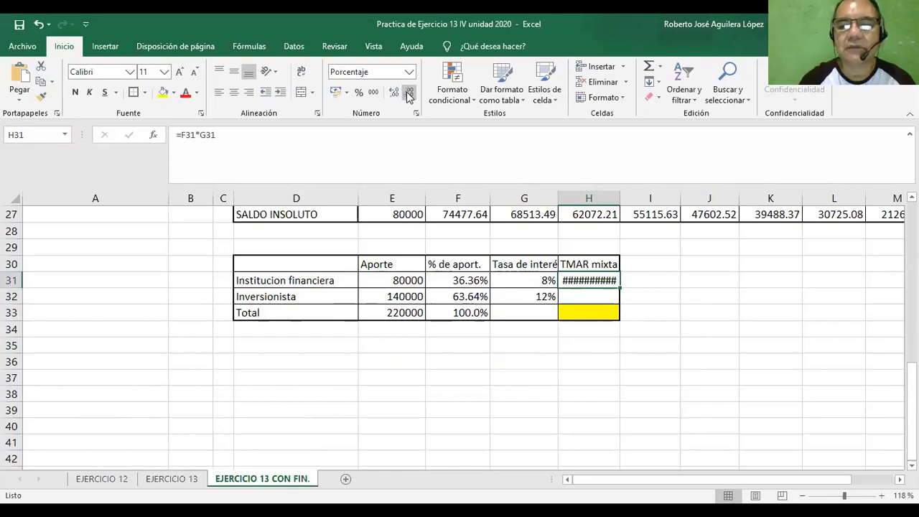
Format the Institucion financiera's TMAR mixta in H31 as a percentage with two decimals.
left_click(359, 92)
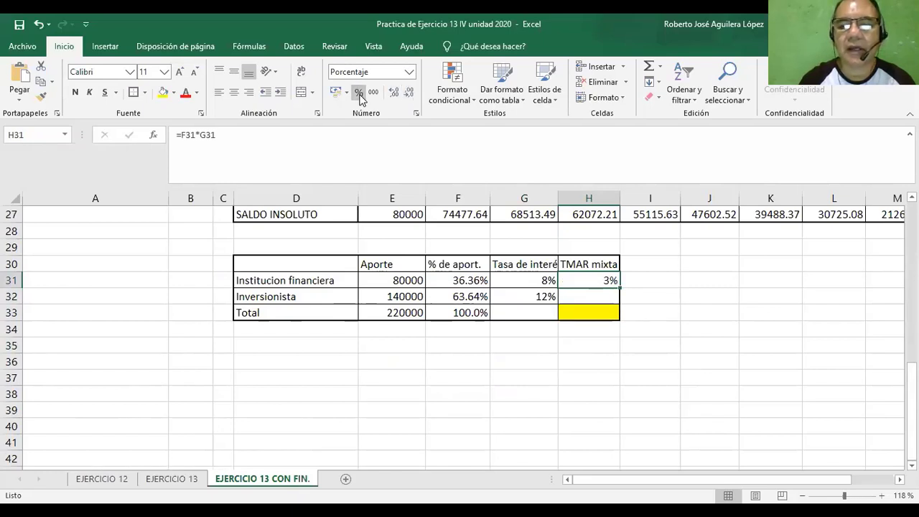
left_click(395, 96)
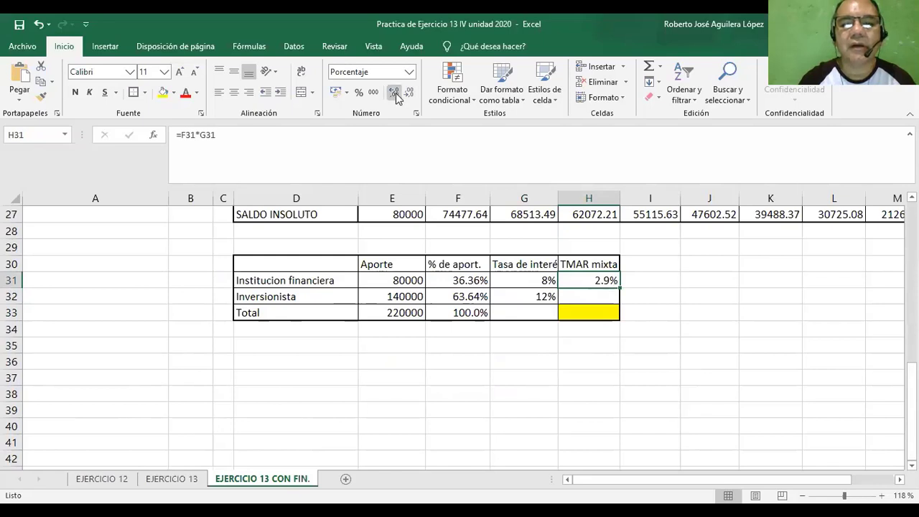
left_click(396, 96)
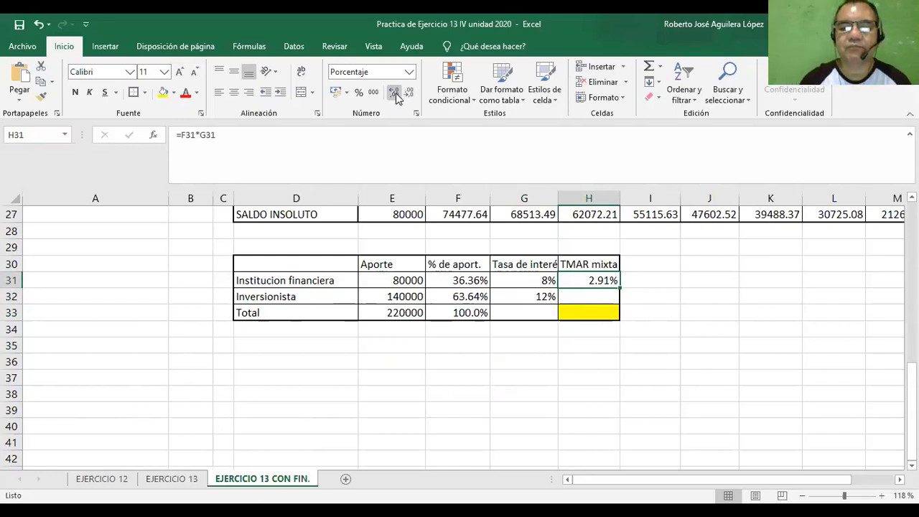
Calculate the Inversionista's TMAR mixta in H32 as contribution share times interest rate, =F32*G32.
left_click(580, 298)
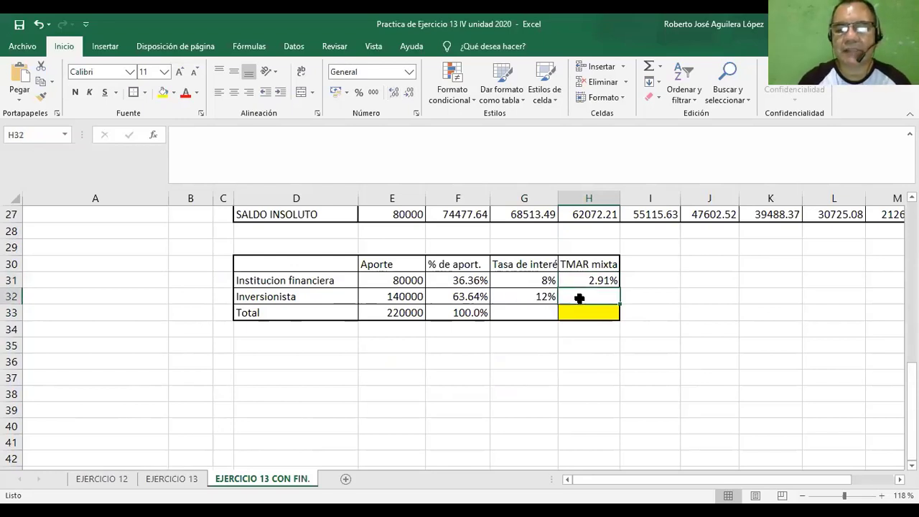
type("=")
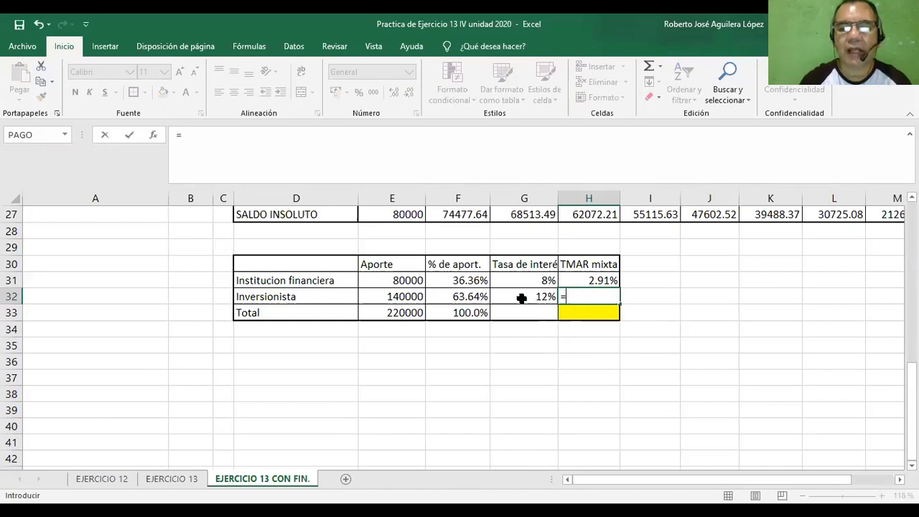
left_click(465, 298)
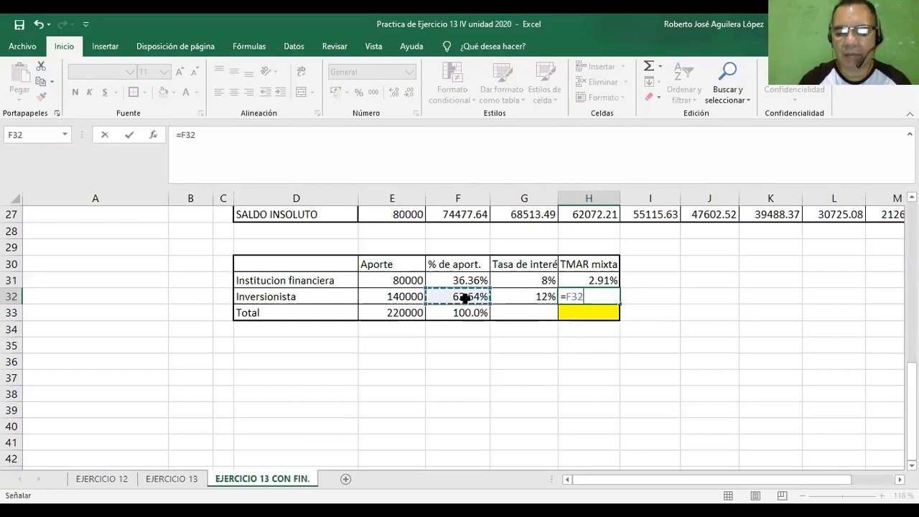
type("*")
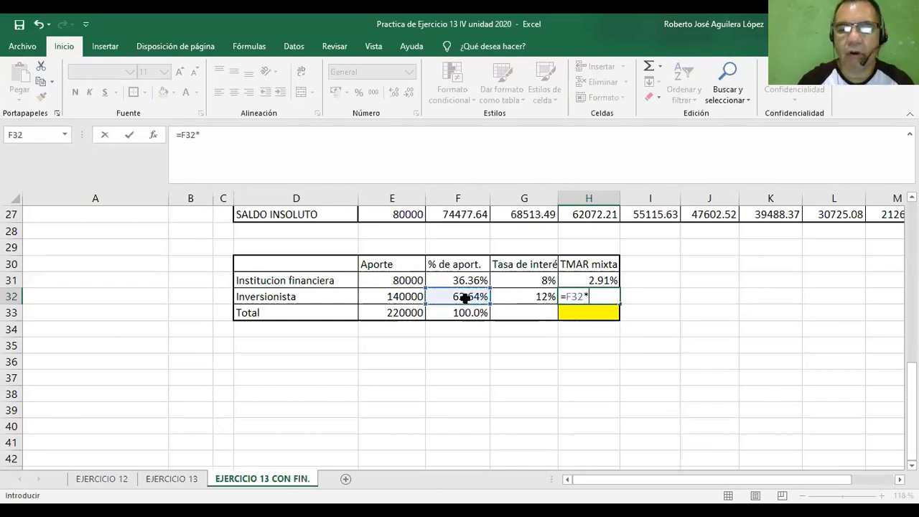
left_click(524, 298)
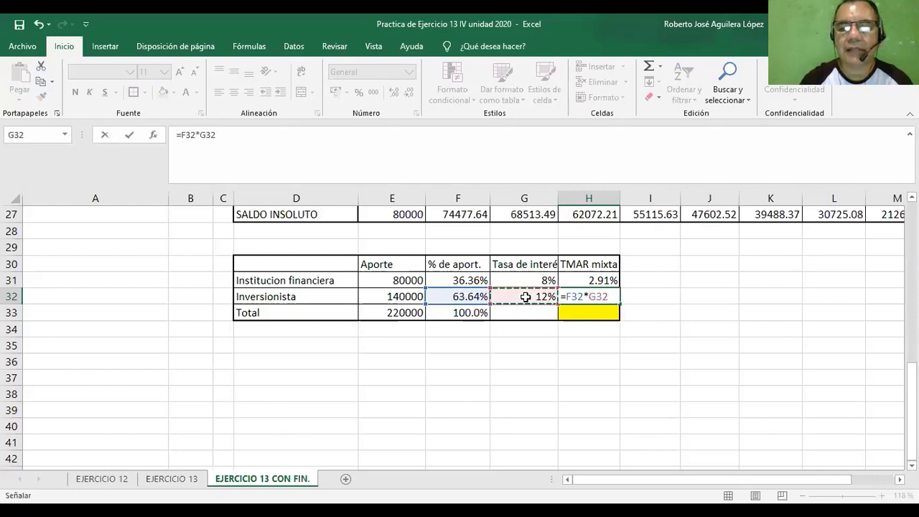
key("Return")
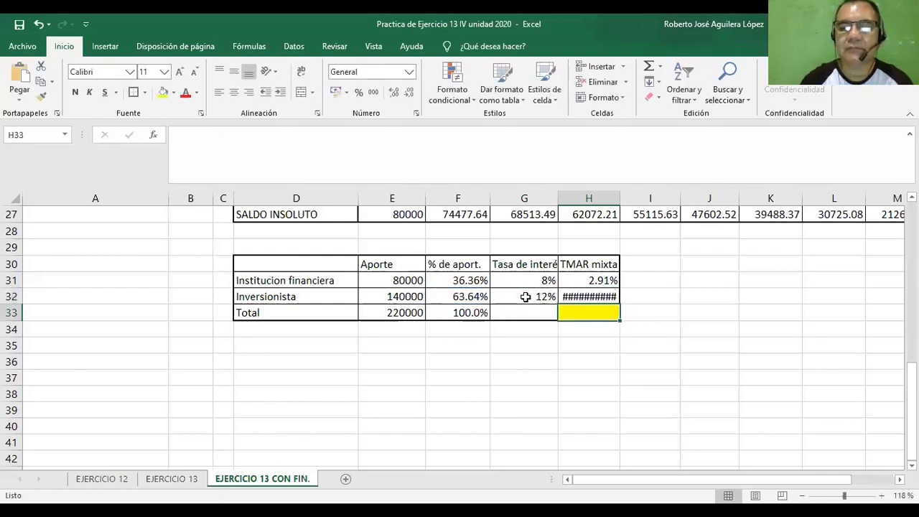
Format the Inversionista's TMAR mixta in H32 as a percentage with two decimals.
left_click(358, 92)
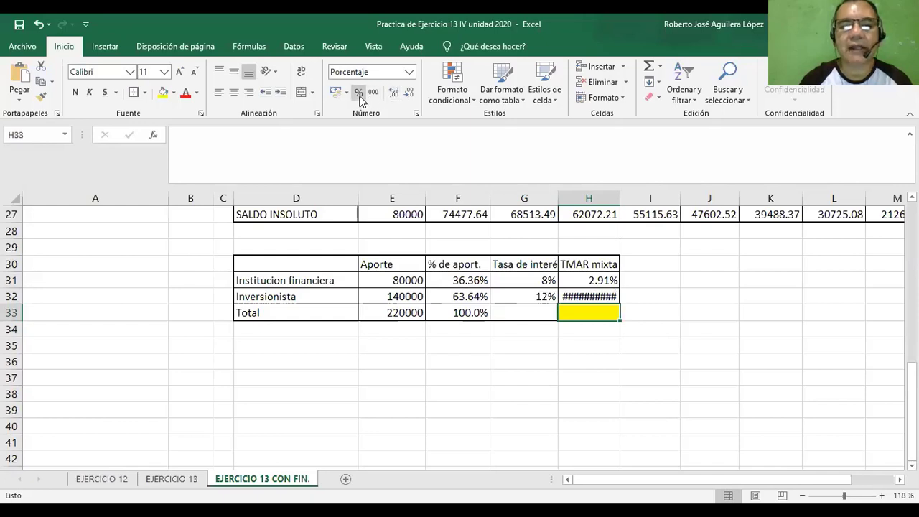
left_click(574, 296)
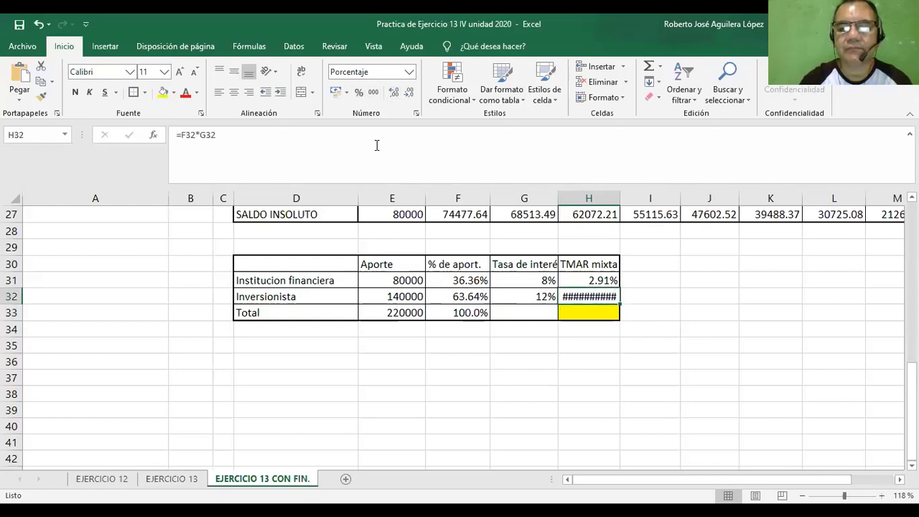
left_click(358, 92)
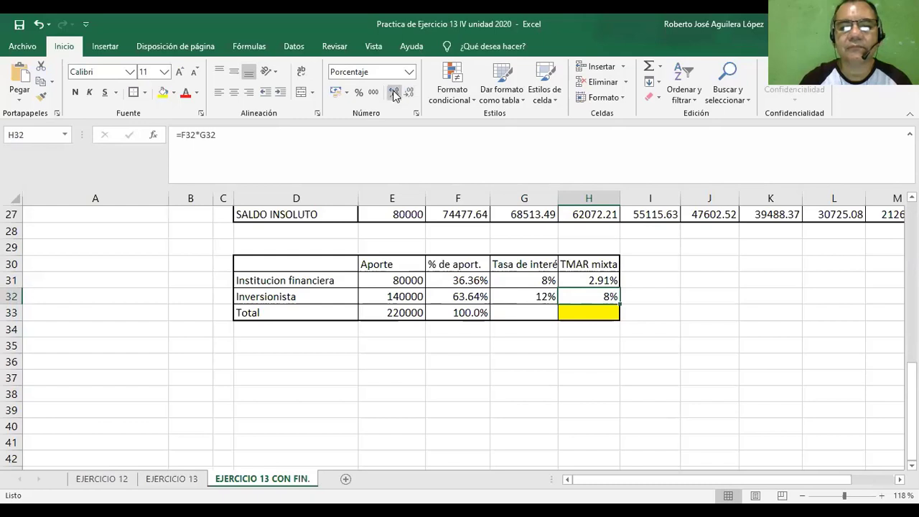
left_click(393, 92)
left_click(393, 92)
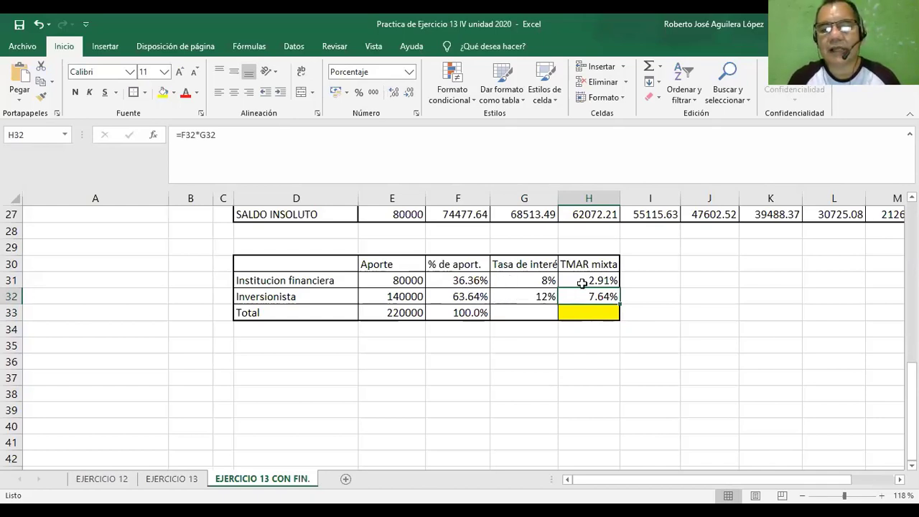
Total the TMAR mixta column in H33 with =H31+H32 and show it as a percentage with two decimals.
left_click(589, 314)
type("=")
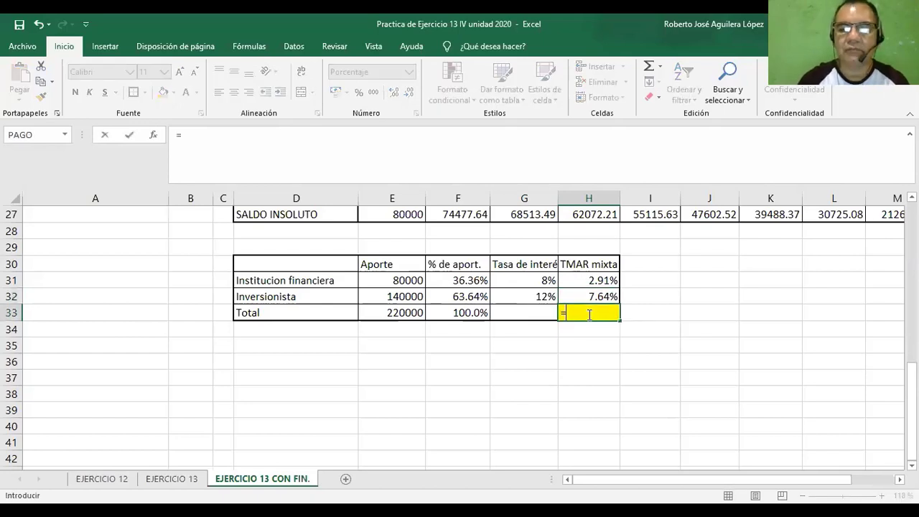
left_click(574, 280)
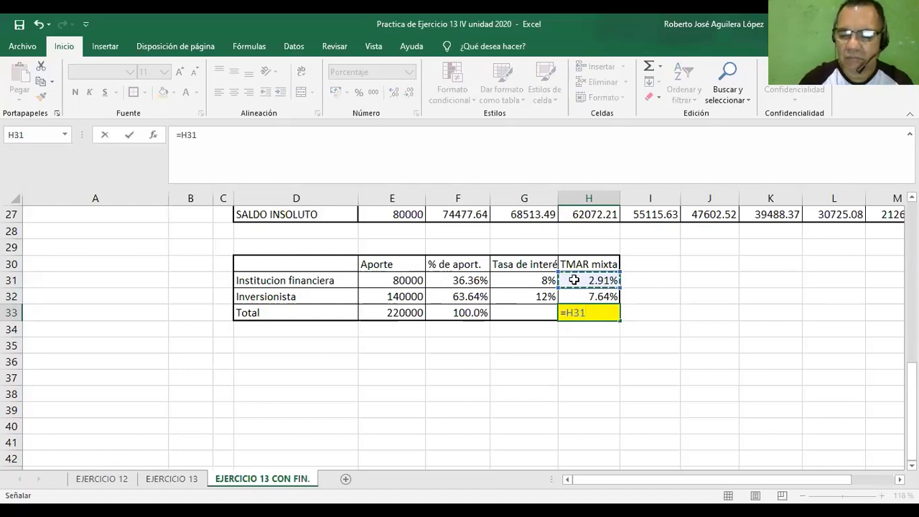
type("*")
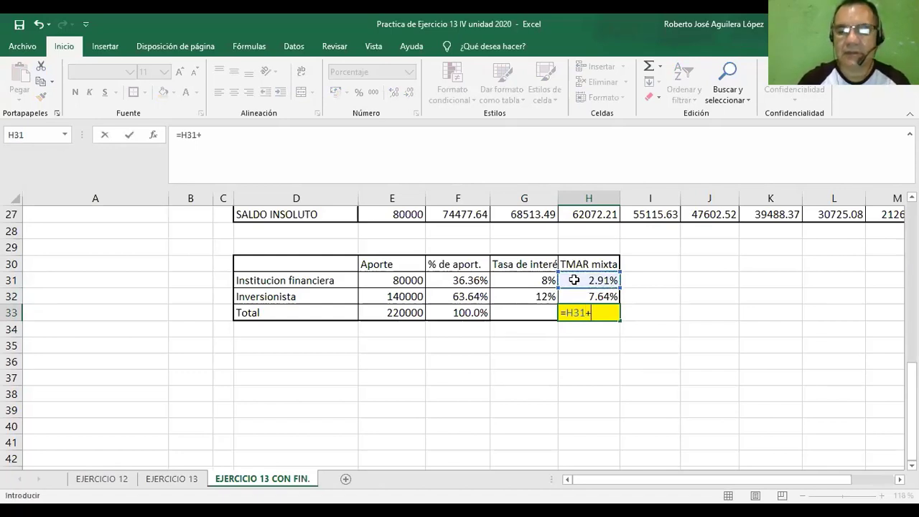
left_click(577, 296)
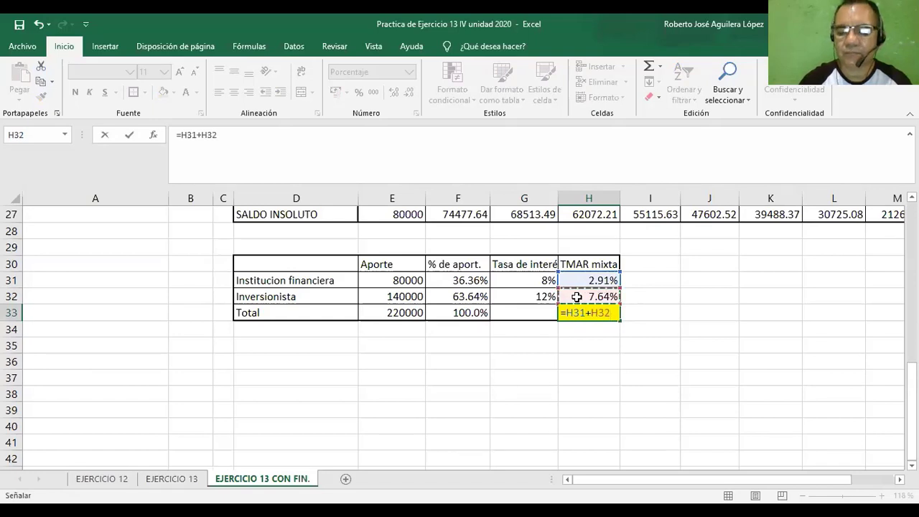
key("Return")
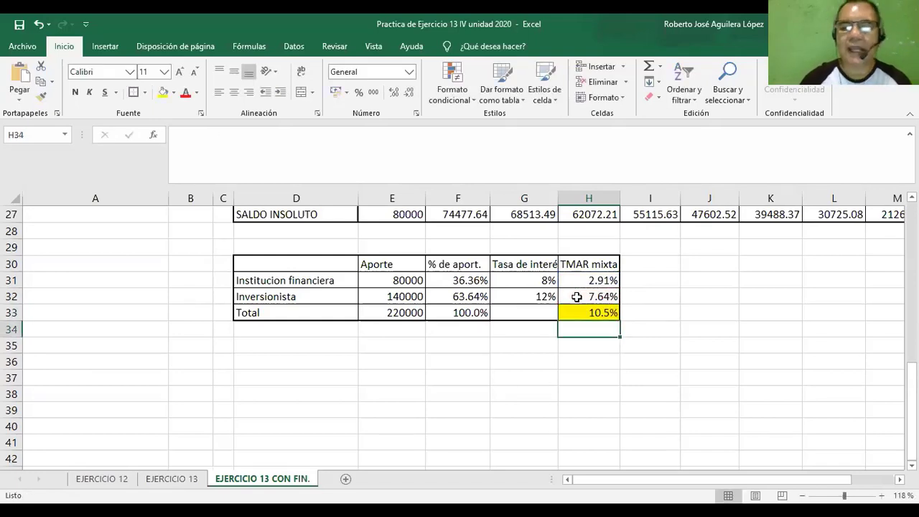
left_click(576, 313)
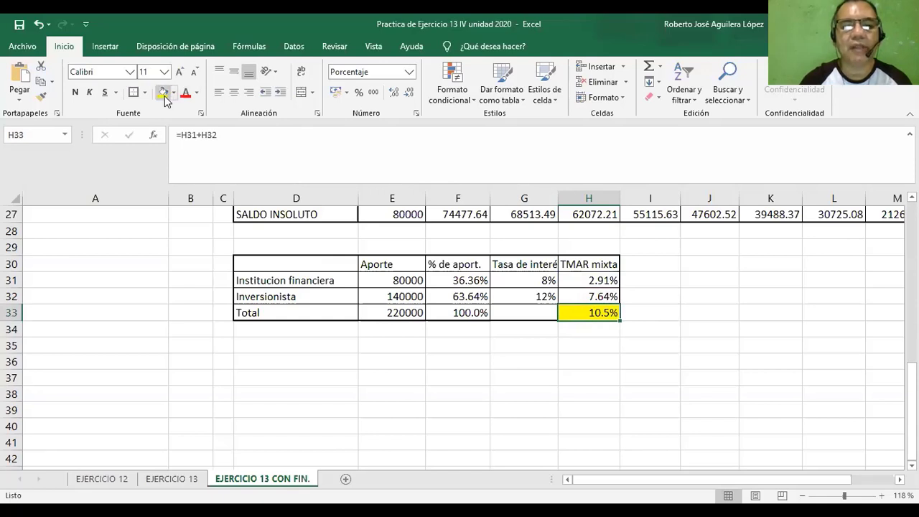
left_click(394, 92)
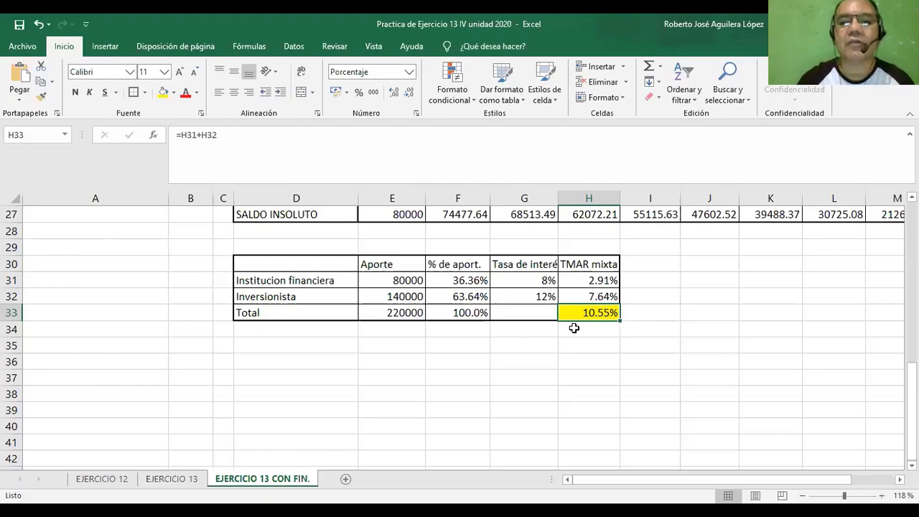
Insert the VNA function in the VPN cell E16 with the total TMAR mixta, H33, as its Tasa.
scroll(575, 328, "up", 4)
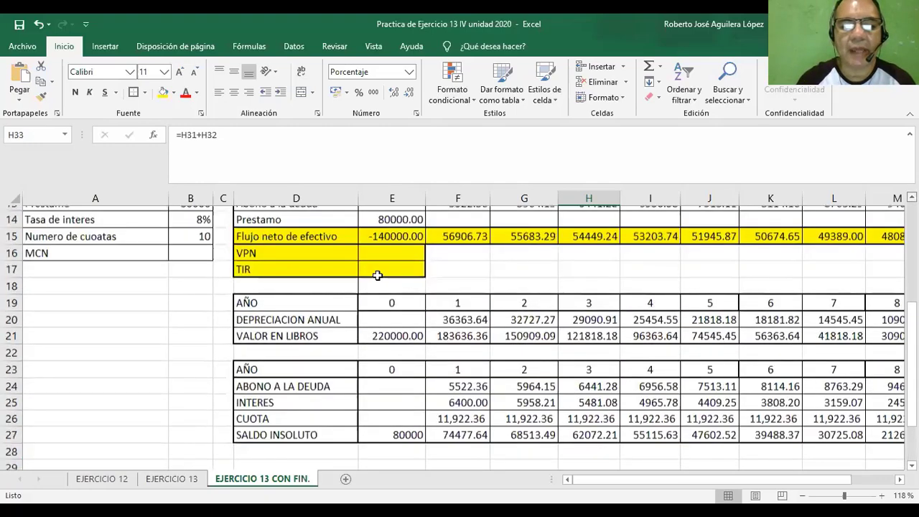
scroll(377, 269, "up", 1)
left_click(376, 268)
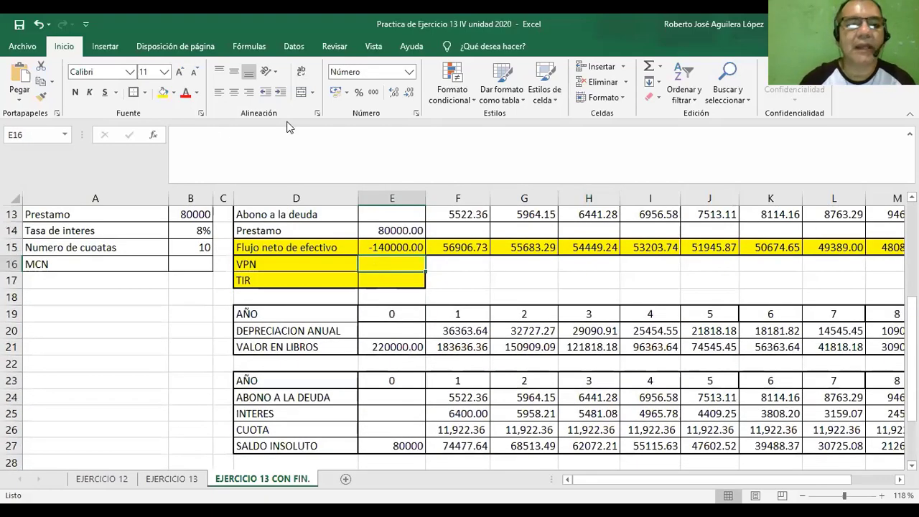
left_click(155, 133)
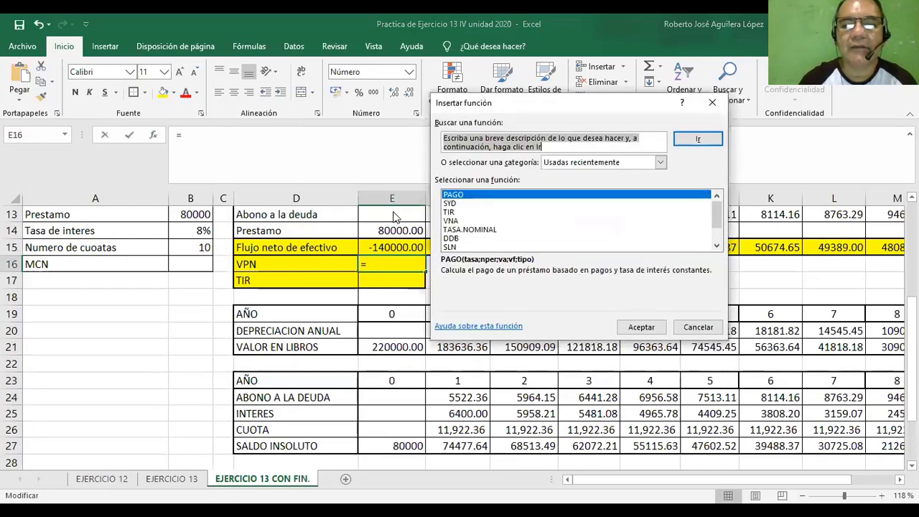
left_click(452, 220)
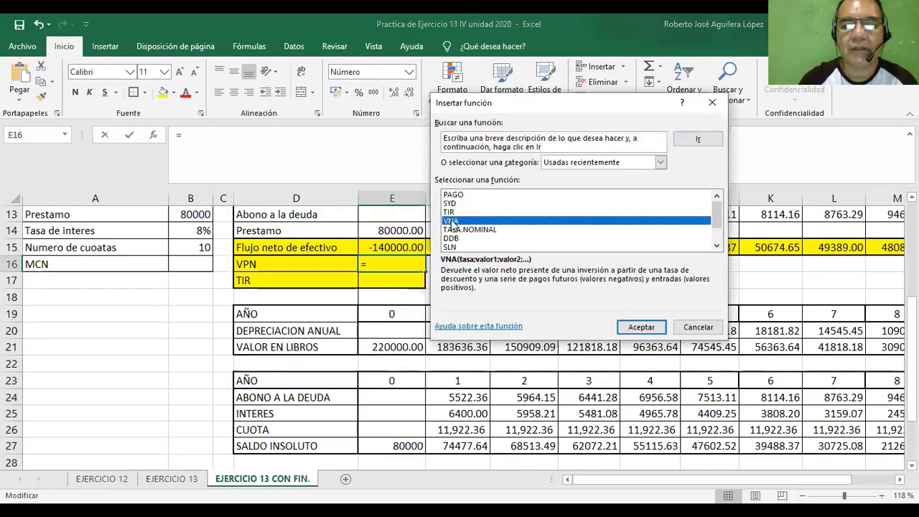
left_click(639, 328)
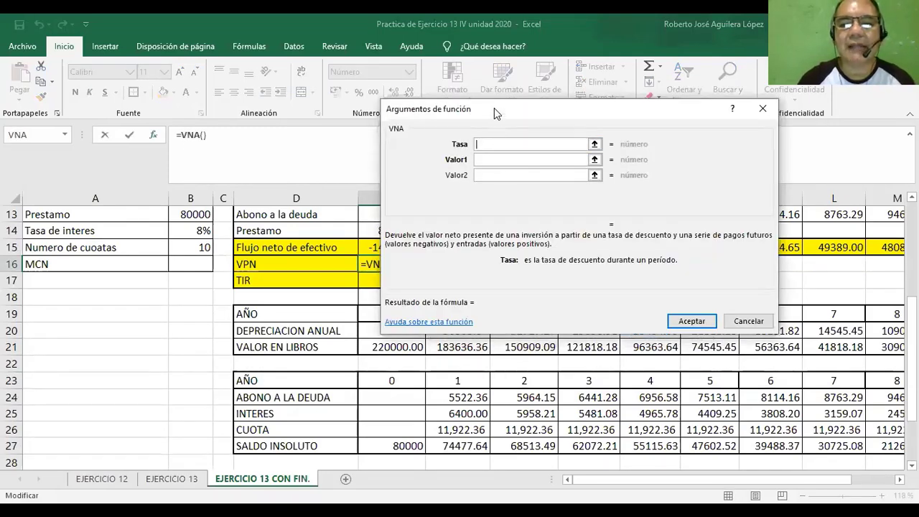
left_click_drag(494, 108, 478, 56)
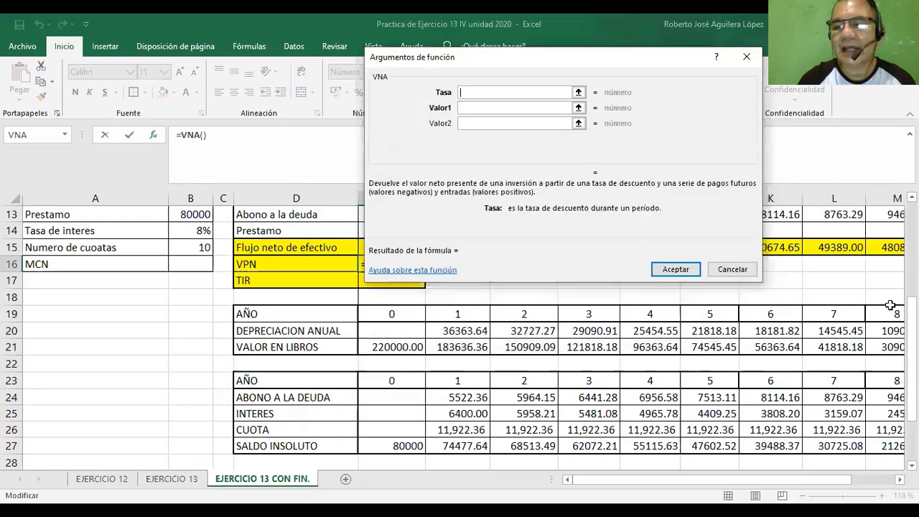
left_click_drag(912, 359, 912, 400)
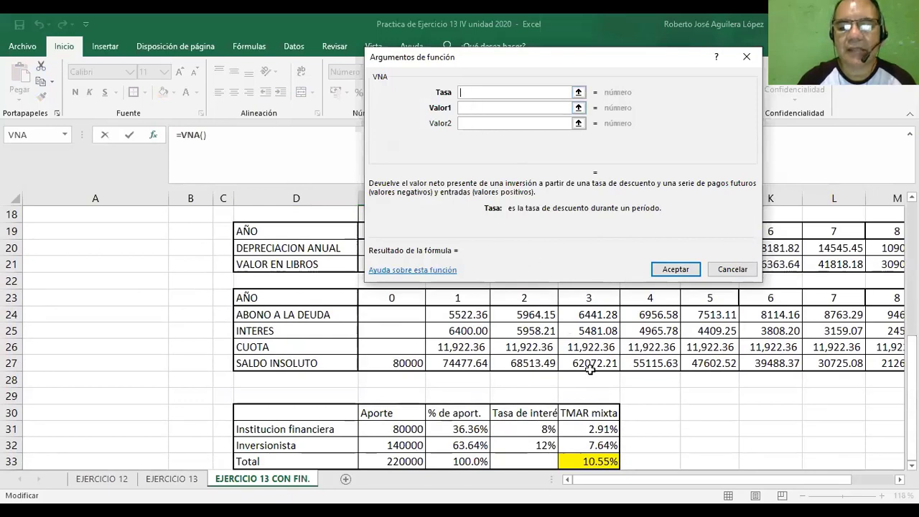
left_click(589, 462)
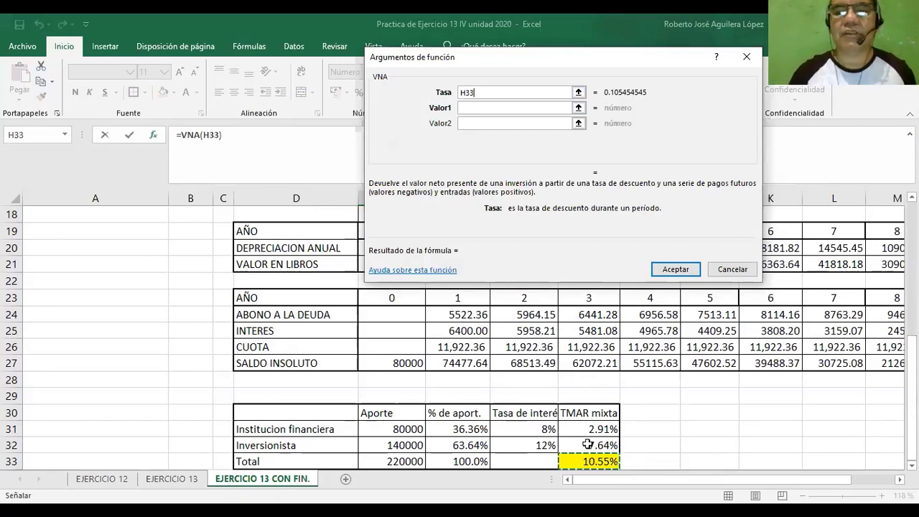
Set the VNA function's Valor1 to the net cash flows of years 1 to 10, F15:O15, and accept the formula.
scroll(579, 431, "down", 4)
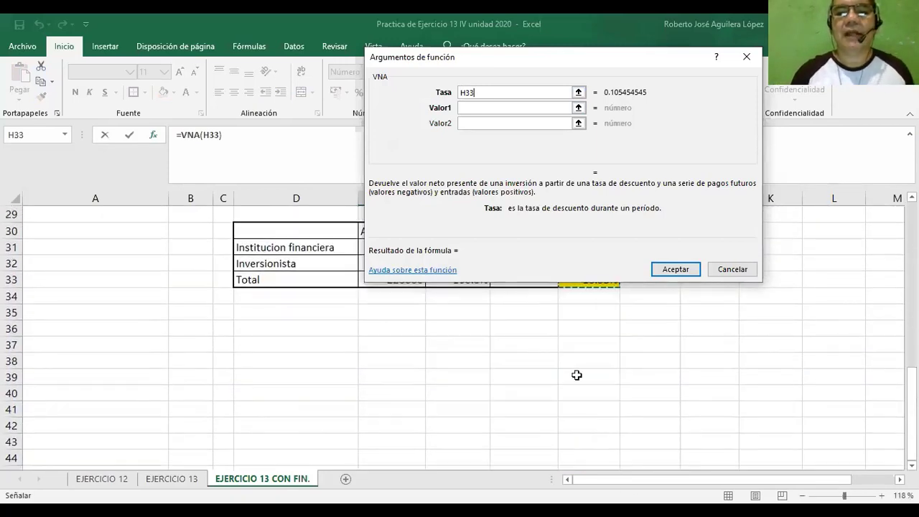
left_click(469, 108)
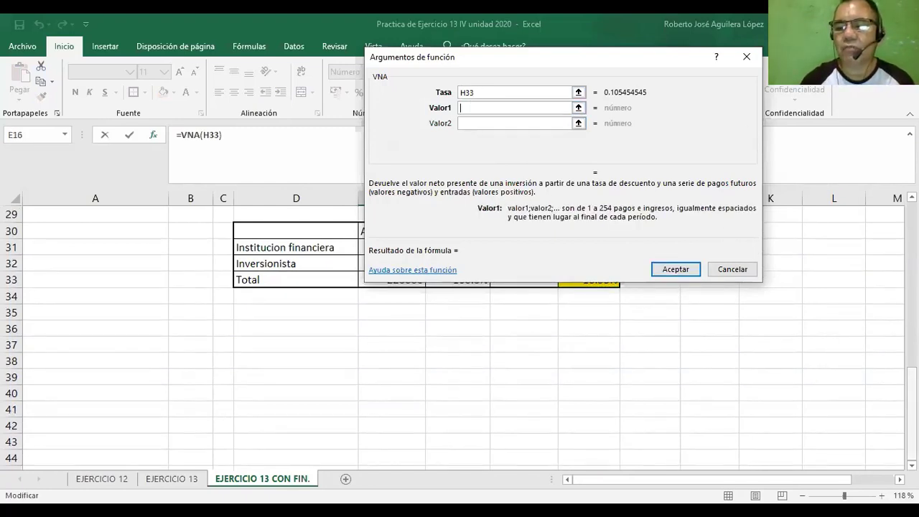
left_click_drag(912, 412, 911, 274)
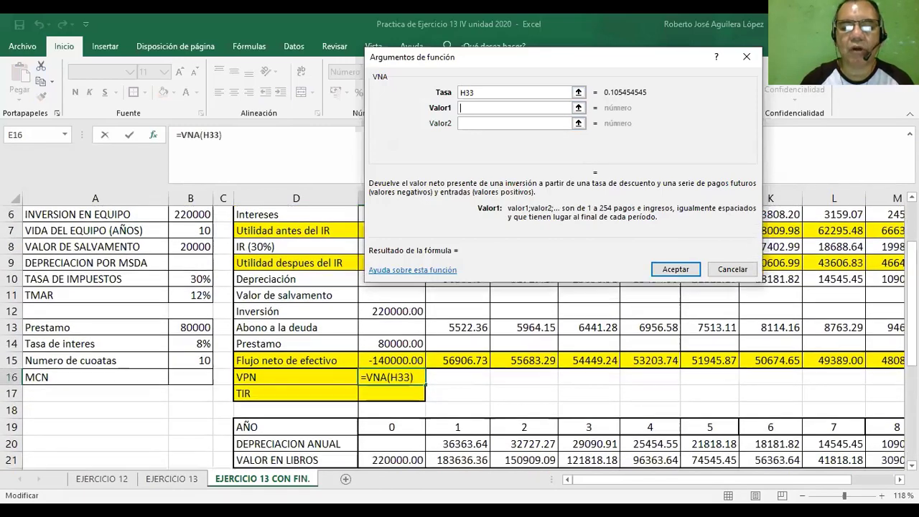
left_click(451, 364)
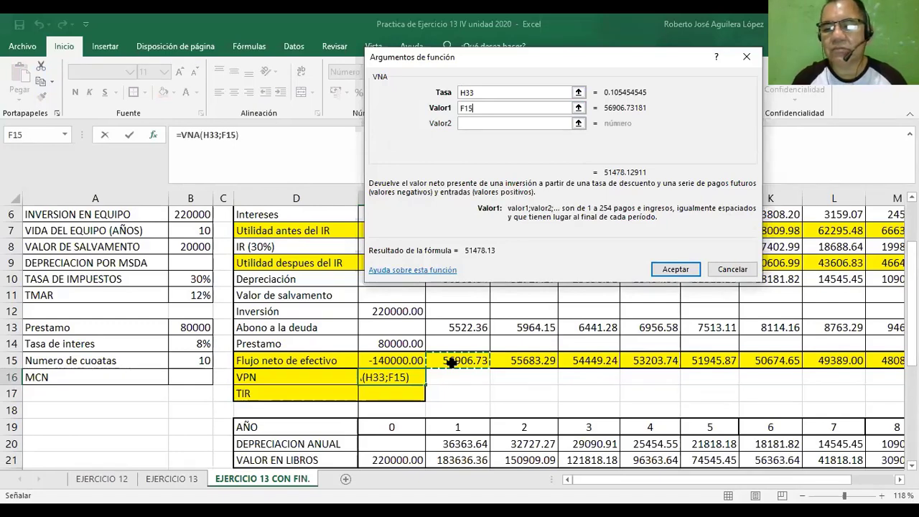
left_click_drag(451, 363, 697, 360)
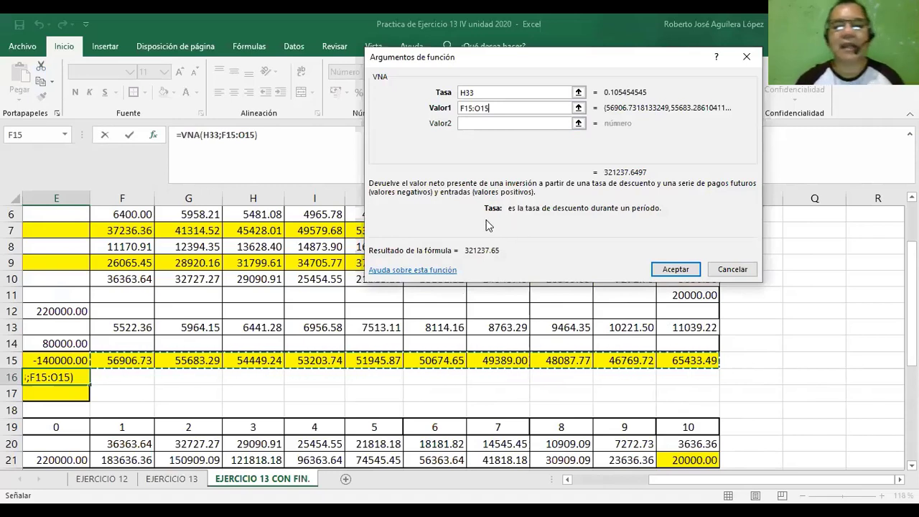
left_click(465, 93)
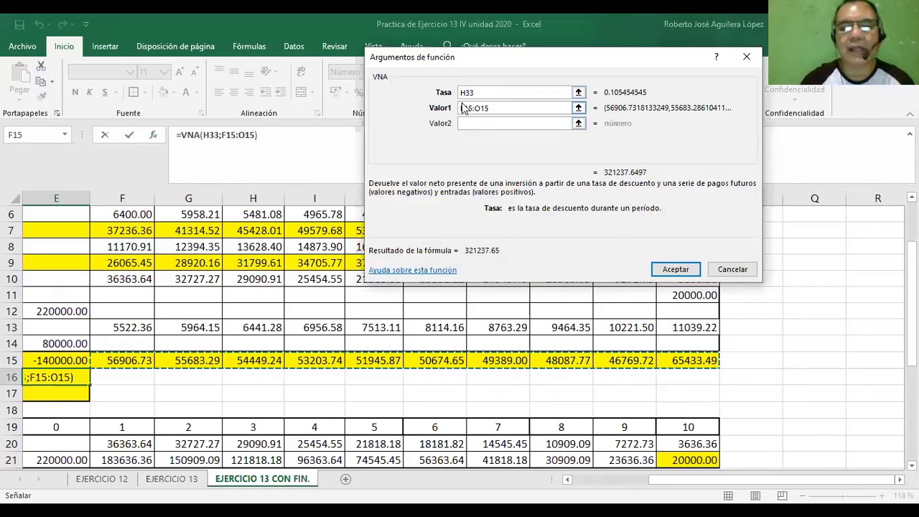
left_click(677, 269)
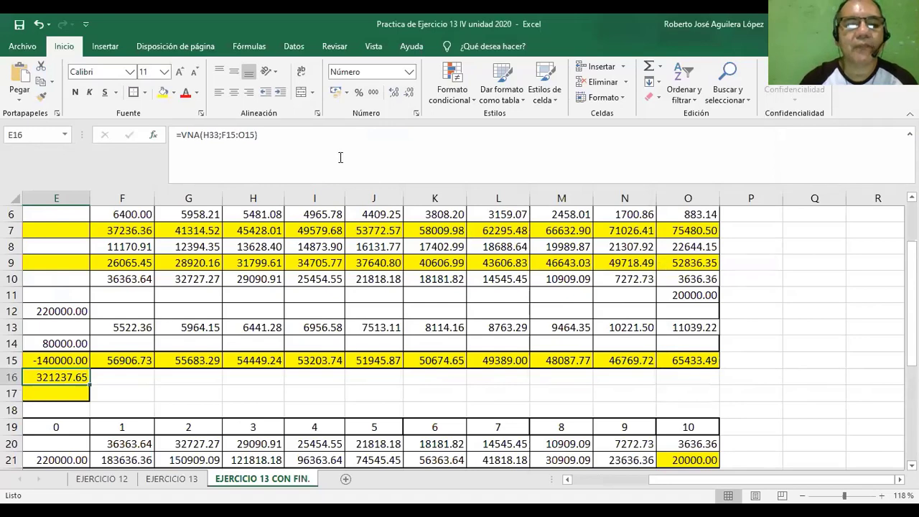
Add the year 0 net cash flow, E15, to the VPN formula in E16 so it reads =VNA(H33;F15:O15)+E15.
left_click(268, 135)
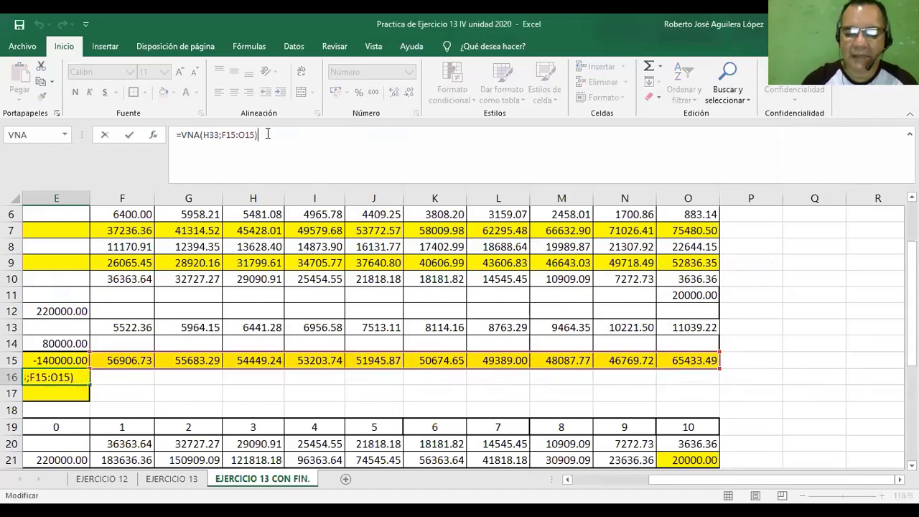
type("+")
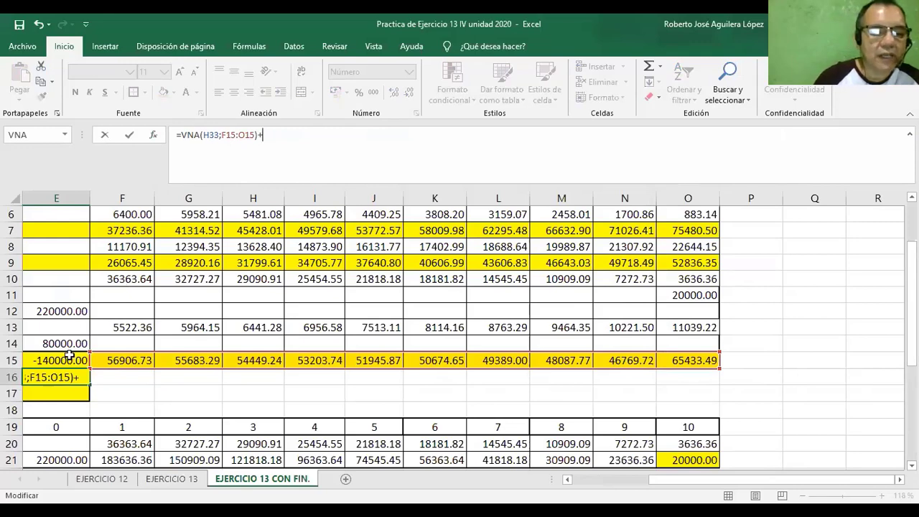
left_click(577, 475)
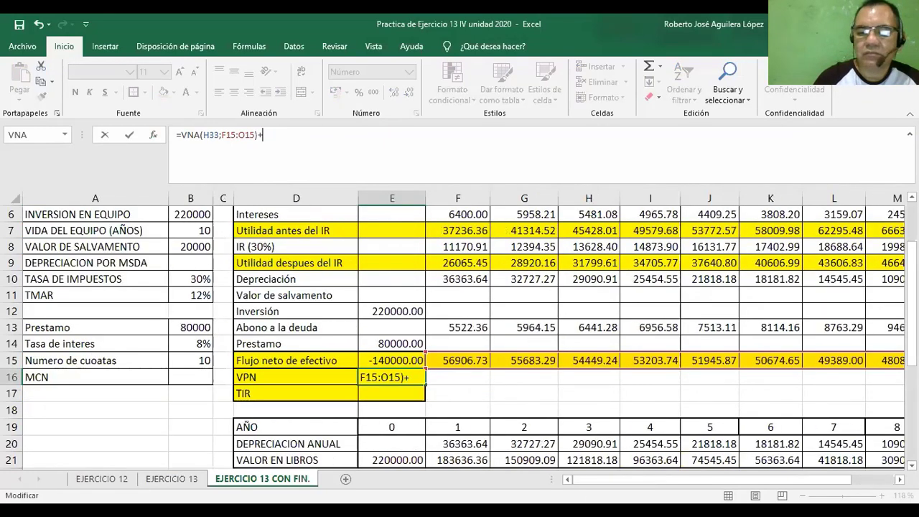
scroll(460, 337, "down", 1)
scroll(496, 372, "down", 1)
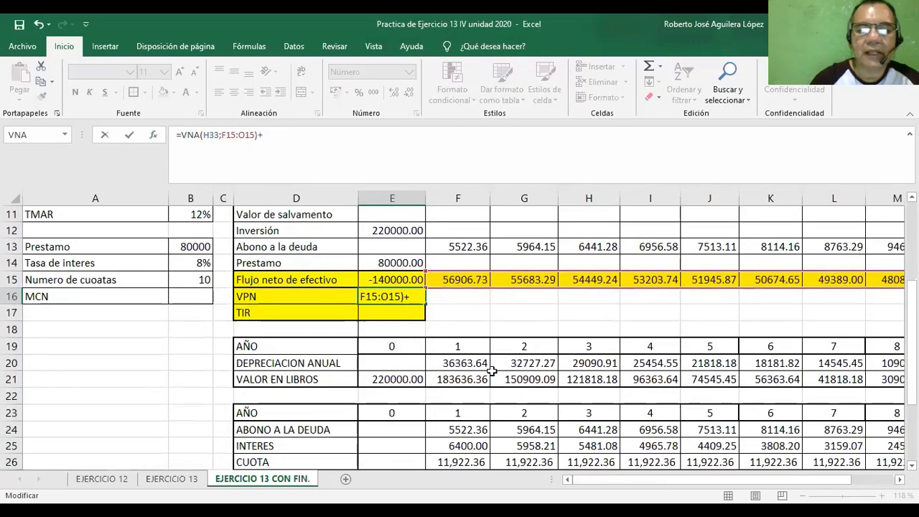
left_click(379, 283)
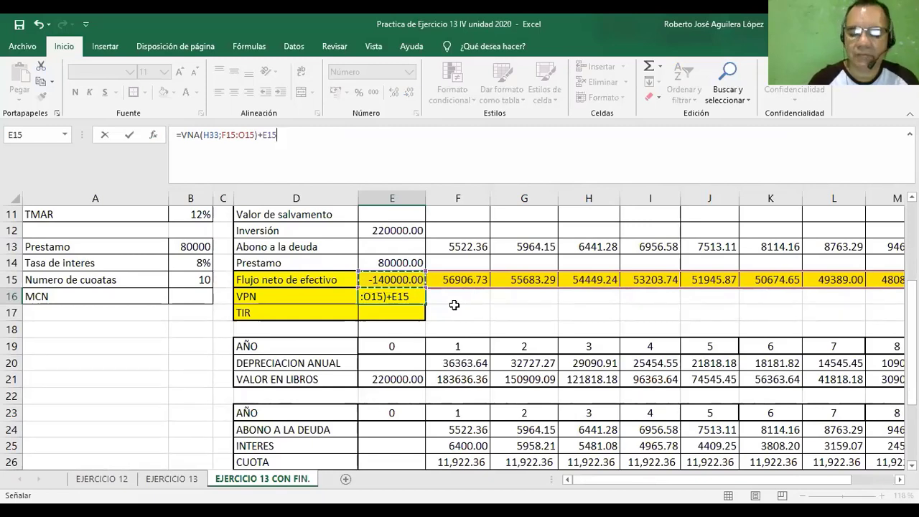
key("Return")
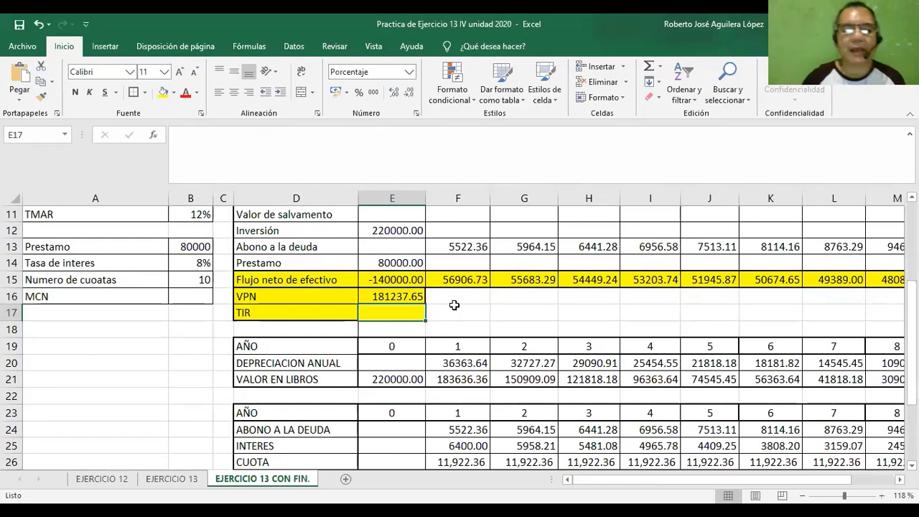
Enter the conclusion "Como VPN > 0 entonces se acepta la inversión" in F16 beside the VPN.
left_click(456, 298)
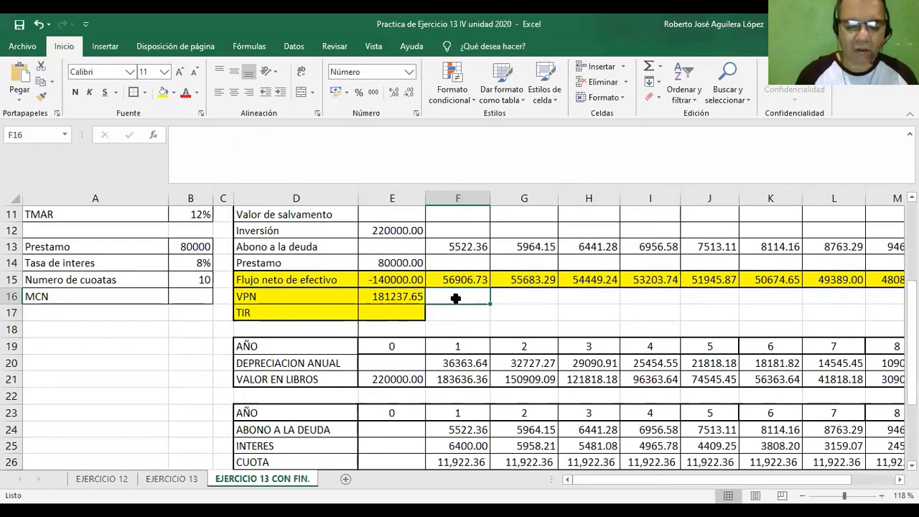
type("Como")
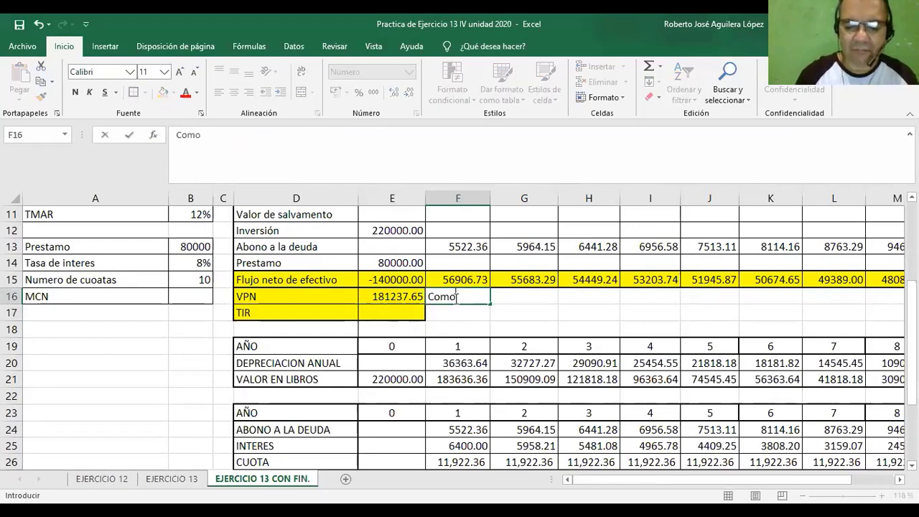
type(" VPN")
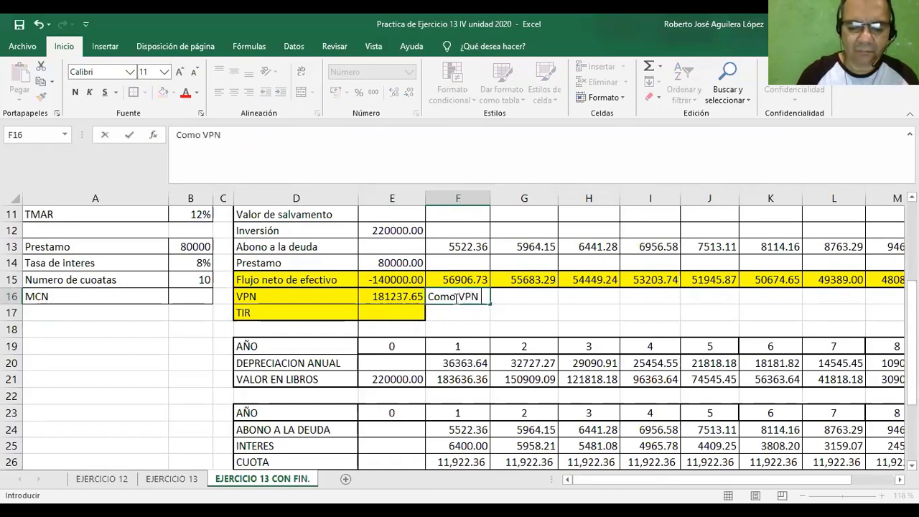
type(" >")
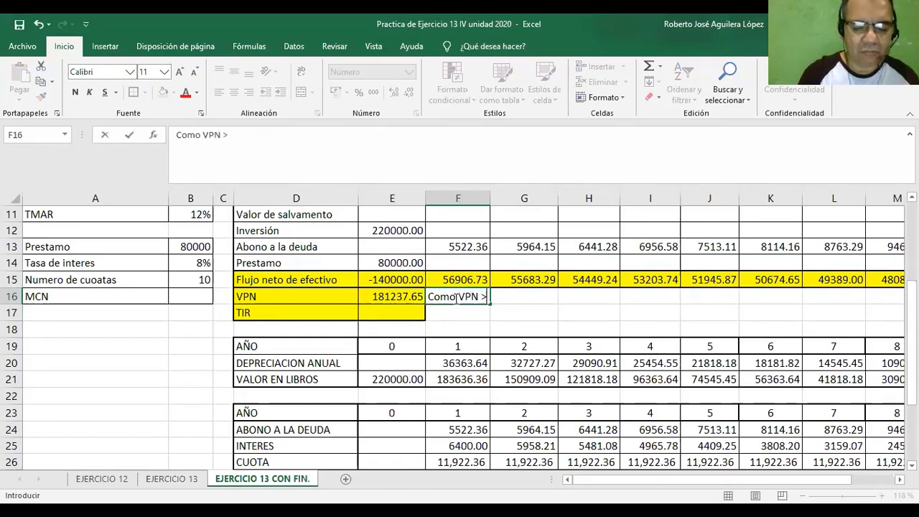
type(" 0 ")
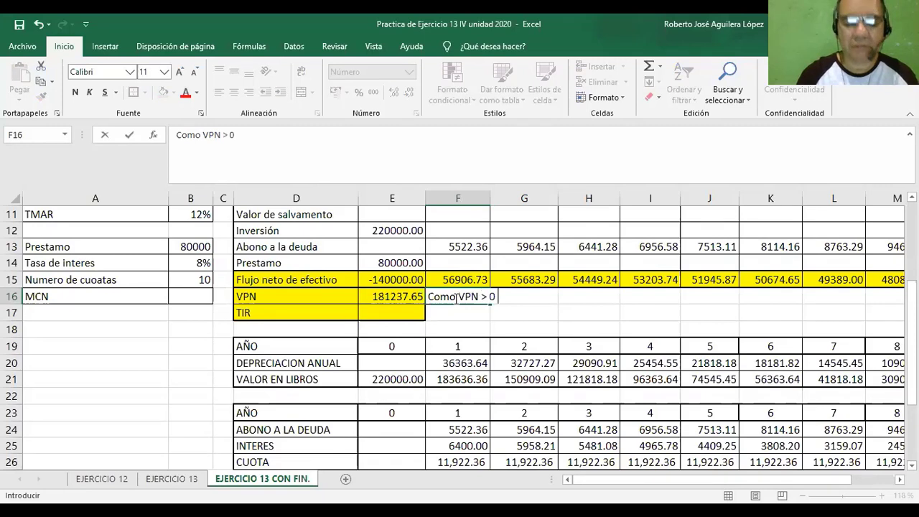
type("entonc")
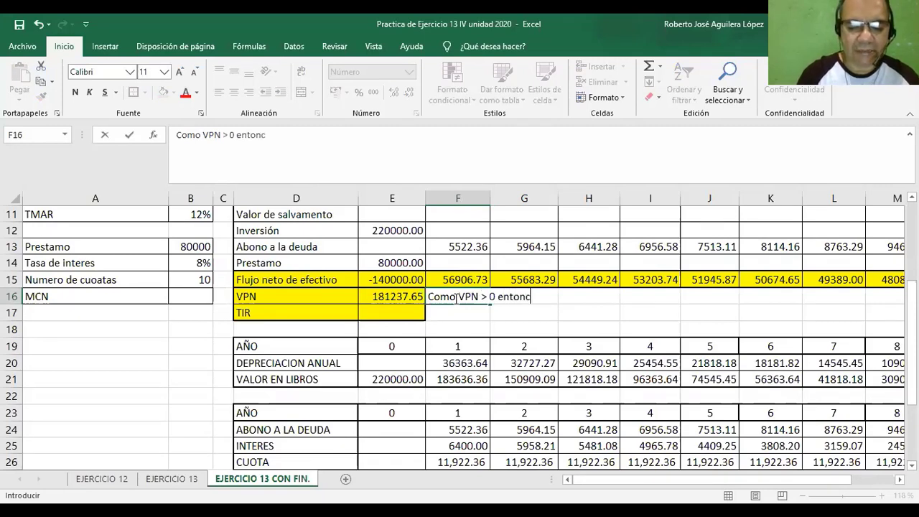
type("es se acep")
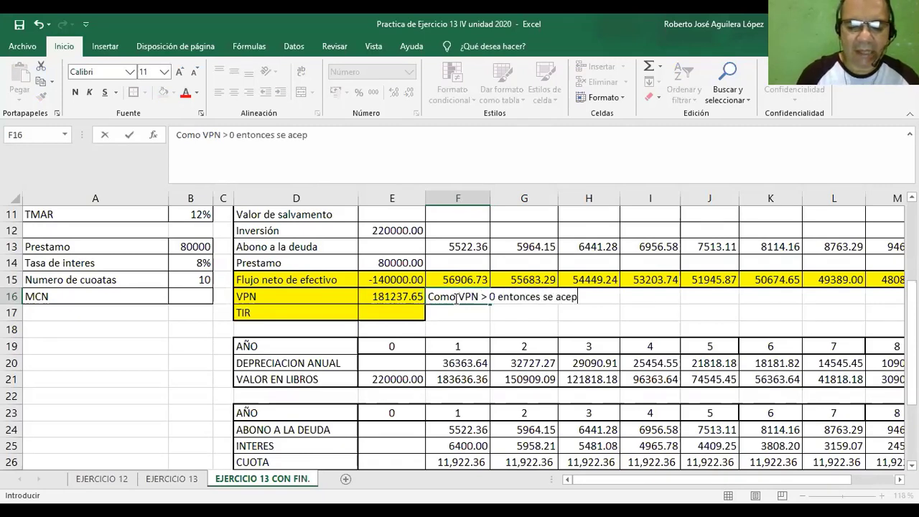
type("ta la ")
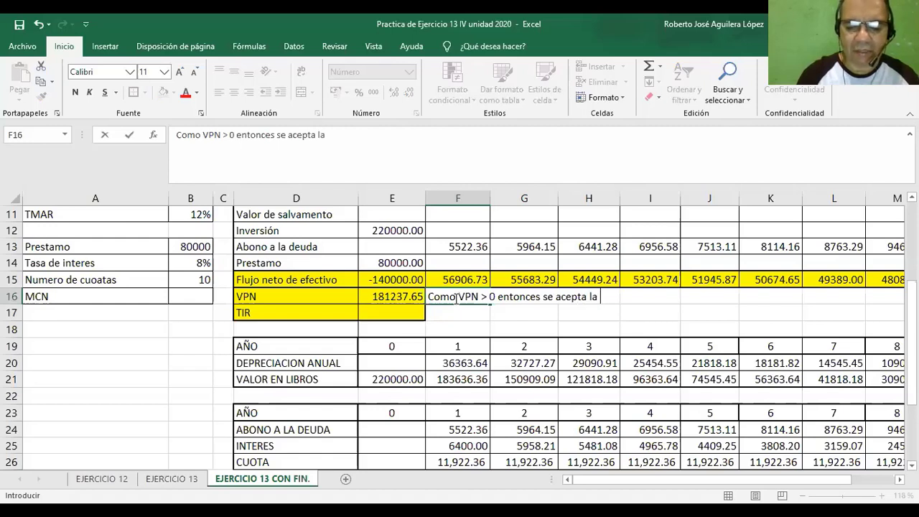
type("inv")
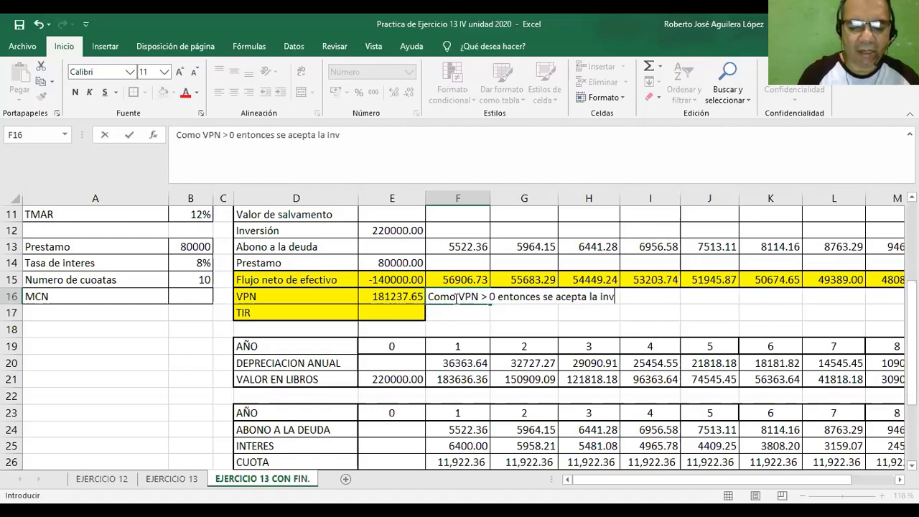
type("ersion")
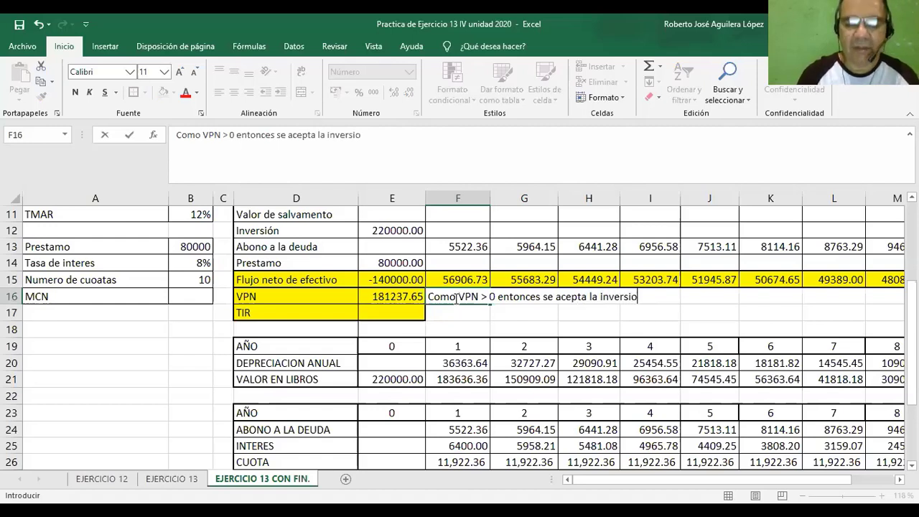
key("BackSpace")
key("BackSpace")
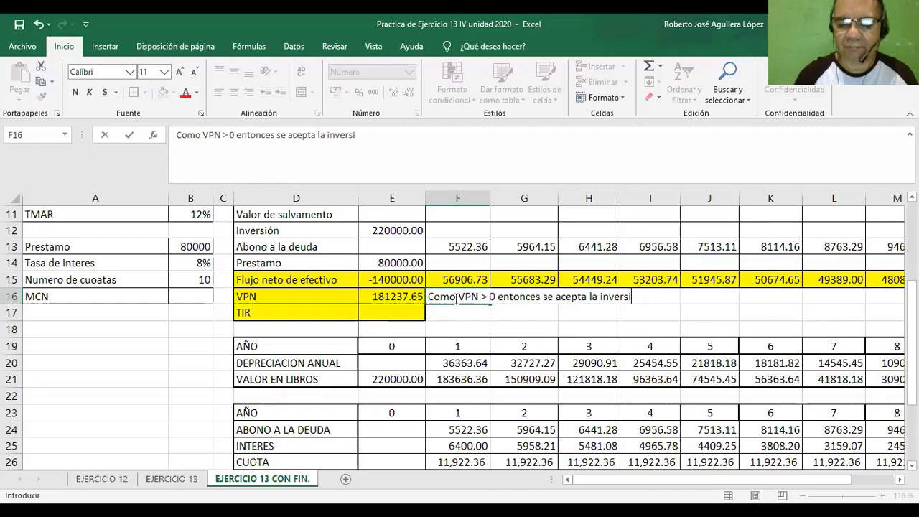
type("ón")
key("Return")
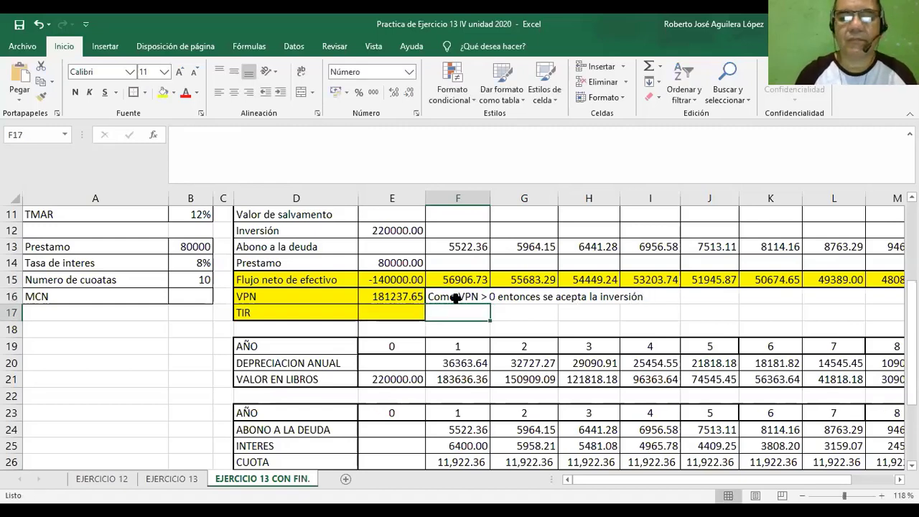
Insert the TIR function in E17 with the net cash flows of years 0 to 10, E15:O15, as its Valores.
left_click(385, 316)
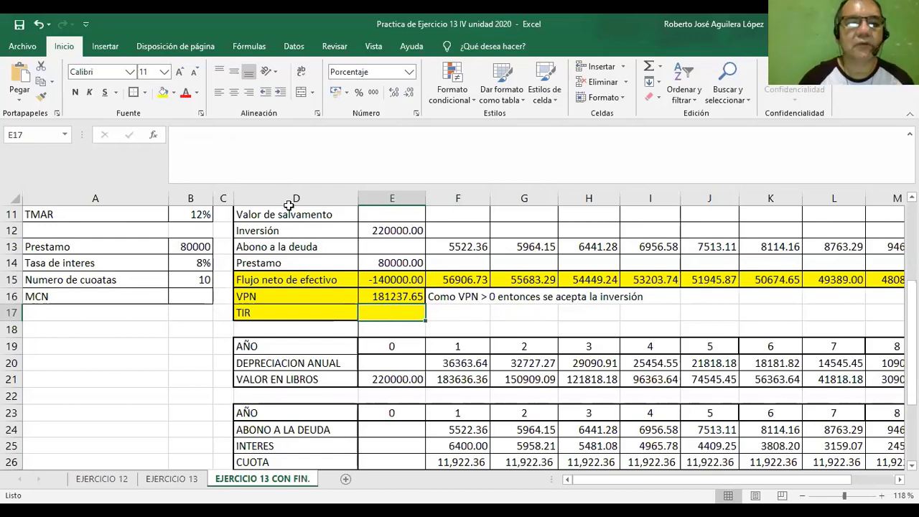
left_click(153, 135)
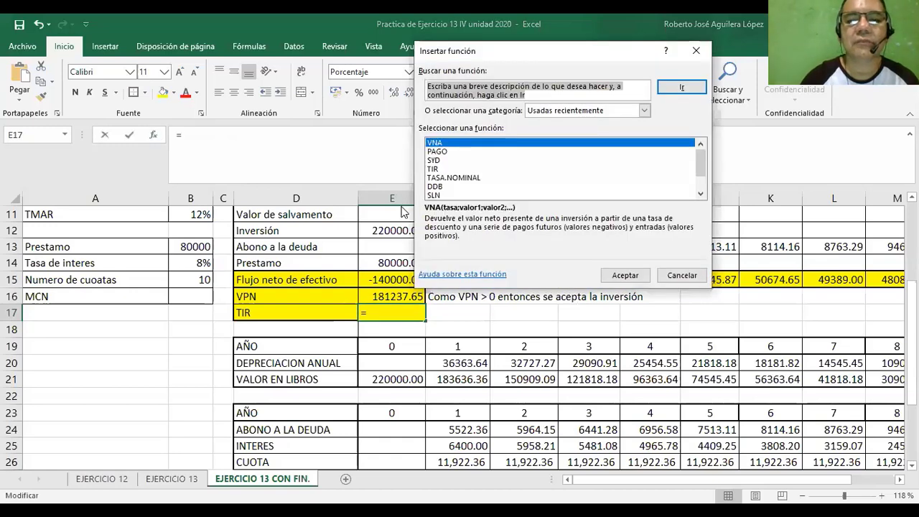
left_click(436, 169)
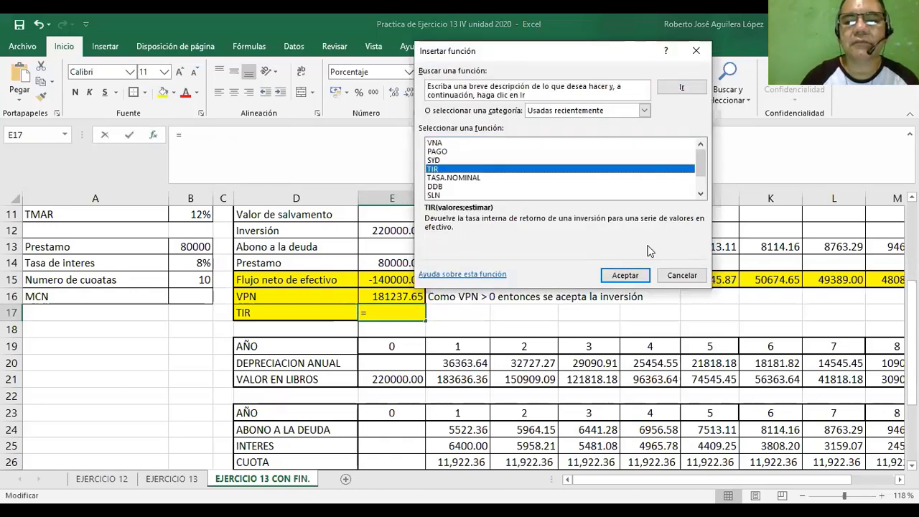
left_click(609, 278)
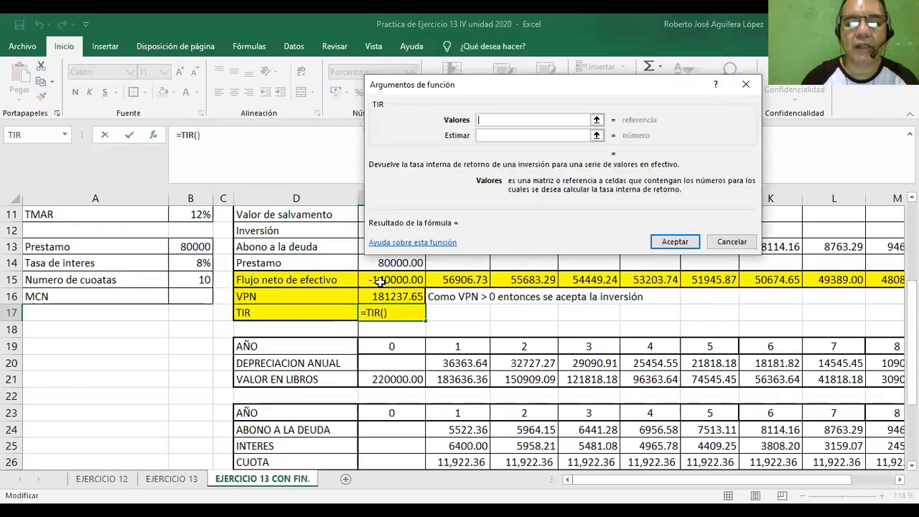
left_click(387, 283)
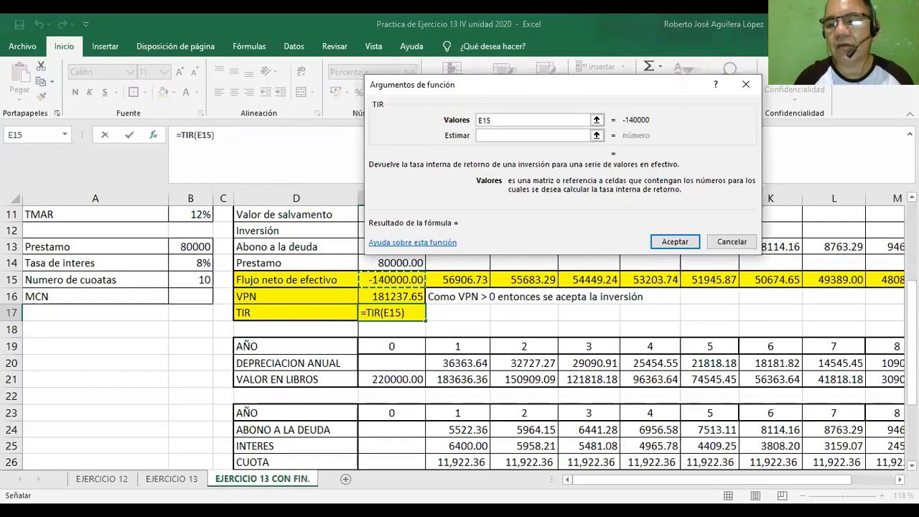
left_click_drag(392, 279, 703, 282)
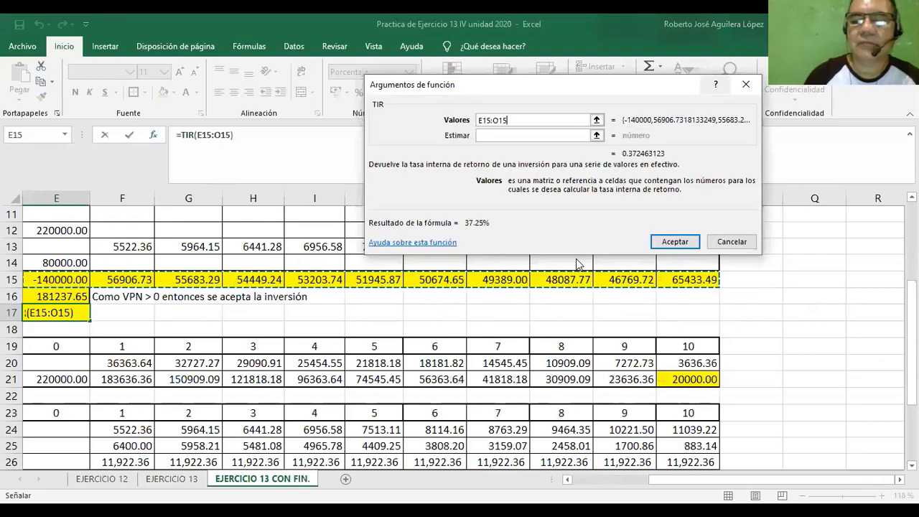
left_click(667, 244)
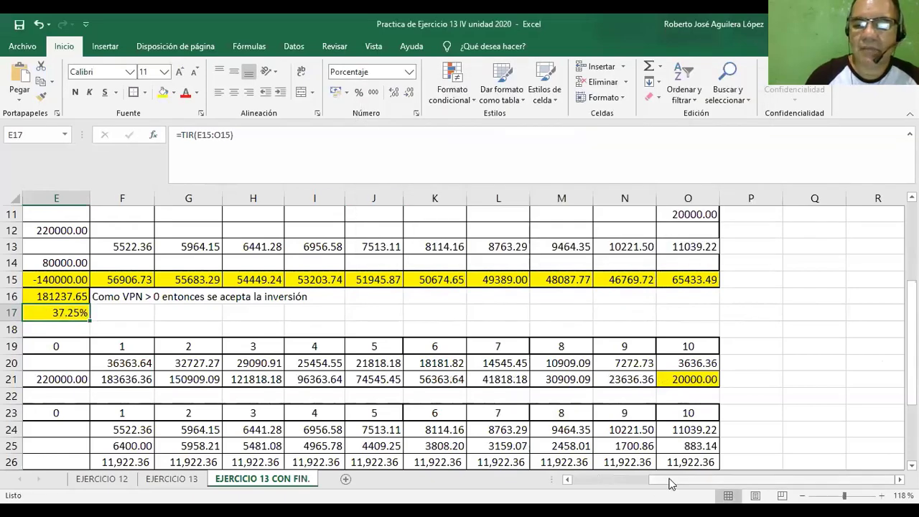
Enter the conclusion "Como TIR > TMAR mixta entionces se acepta la inversion." in F17 beside the TIR.
left_click_drag(673, 485, 594, 487)
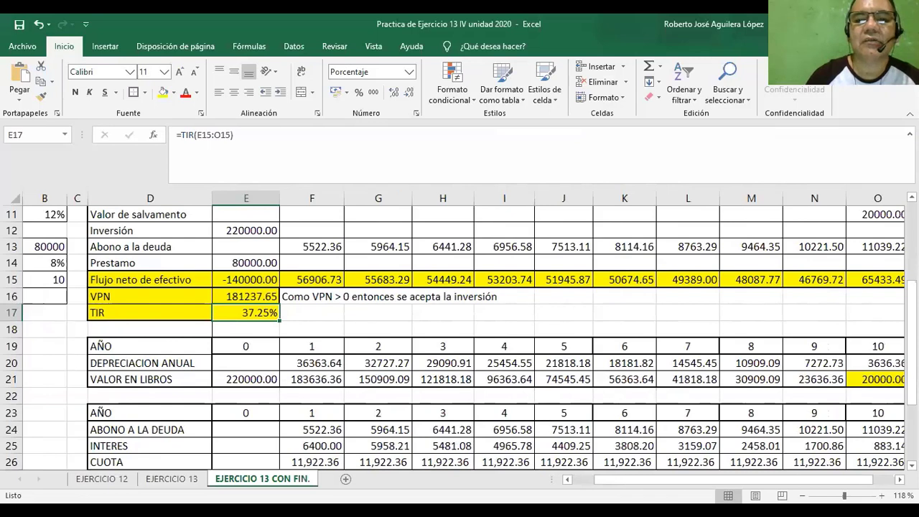
left_click(295, 309)
type("Como ")
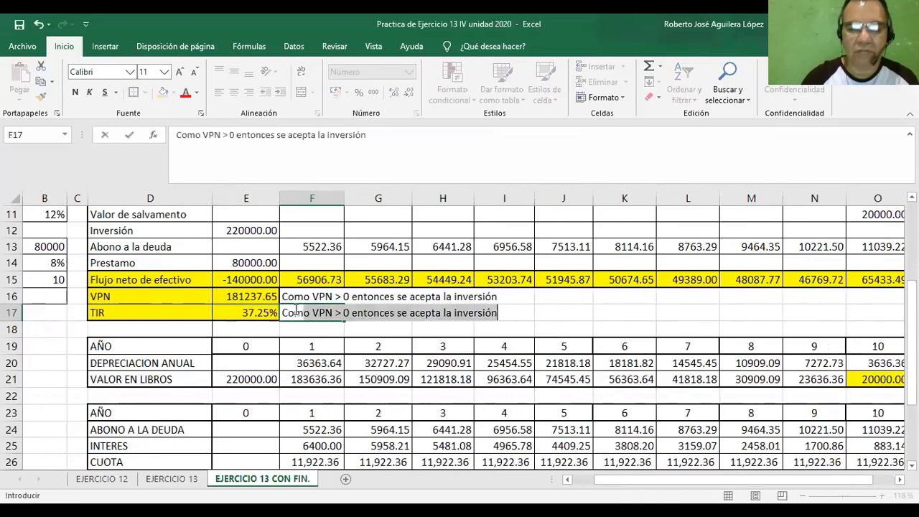
type("T")
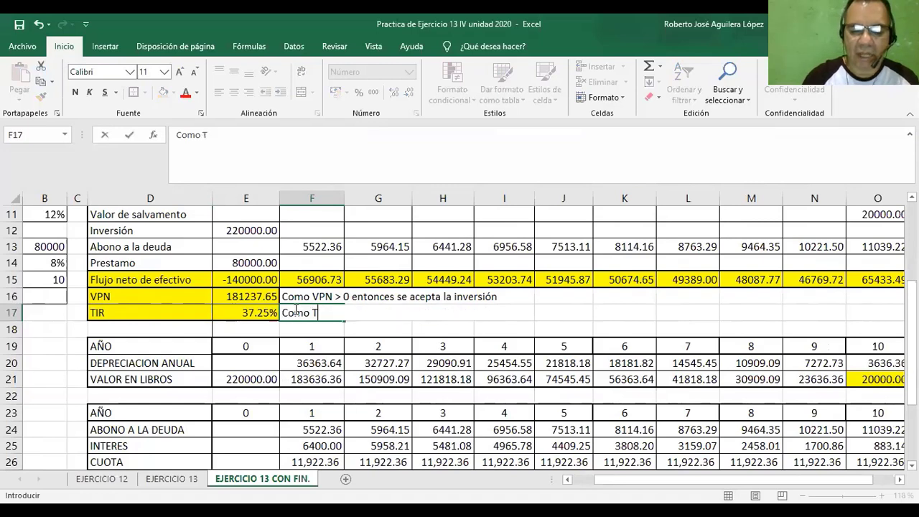
type("IR >")
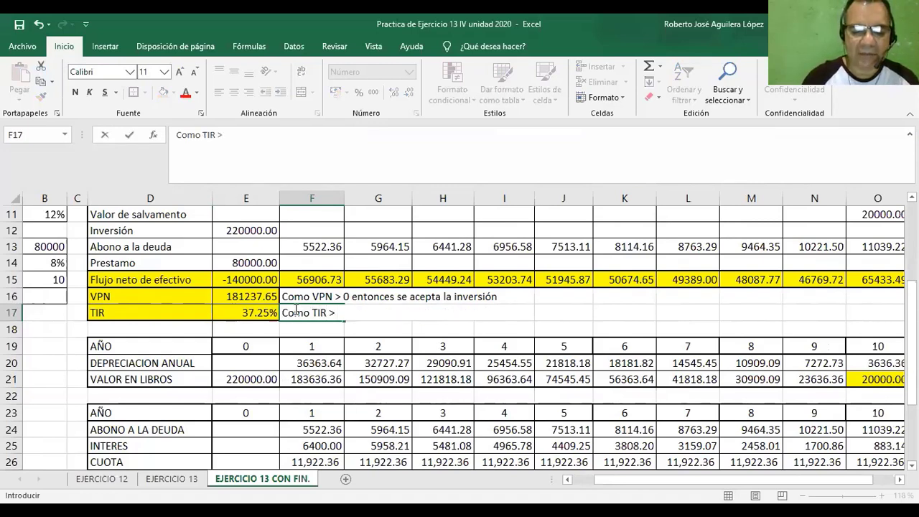
type(" TMAR ")
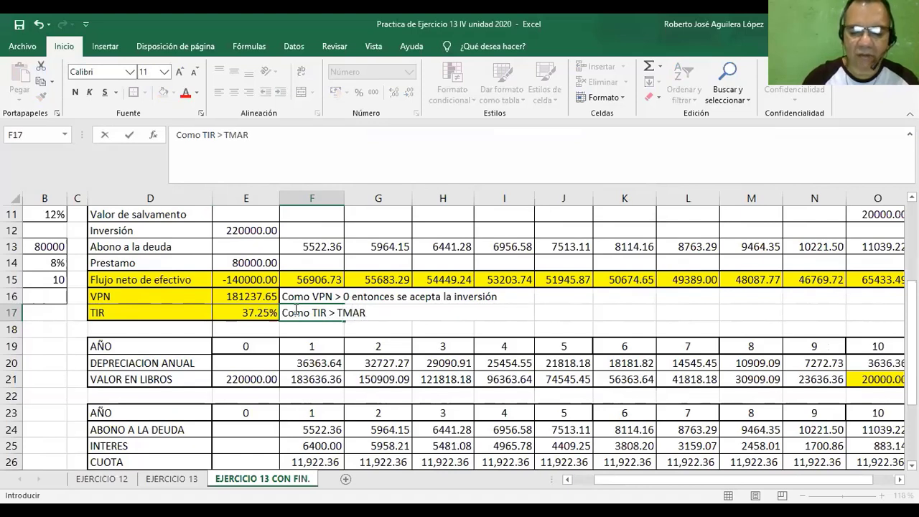
type("mixta")
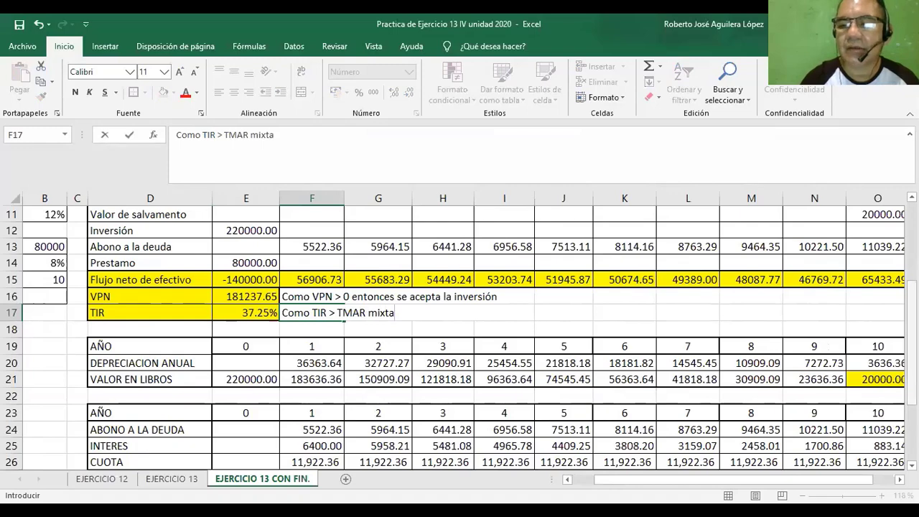
scroll(460, 337, "down", 3)
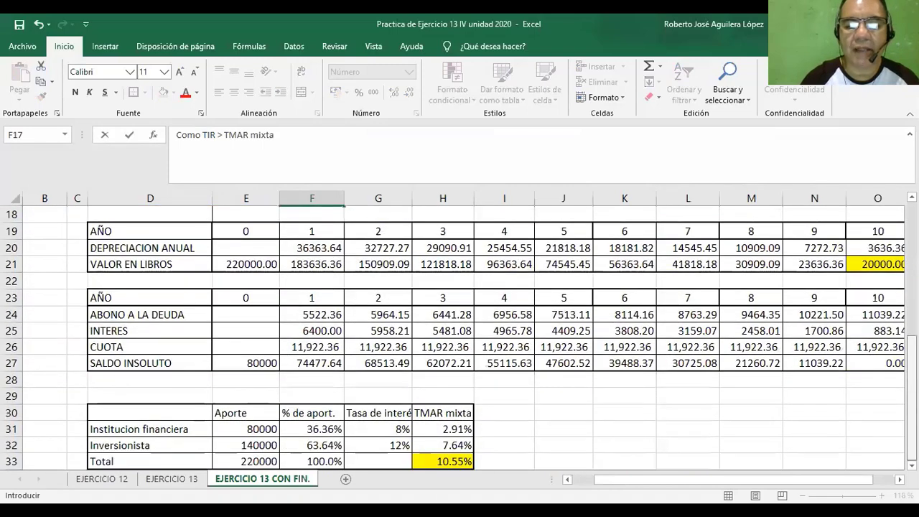
scroll(499, 316, "up", 2)
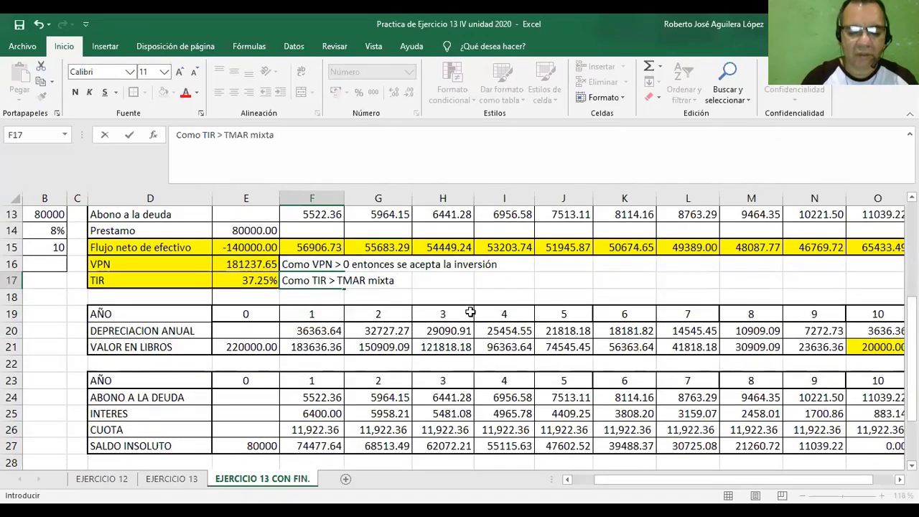
type("entio")
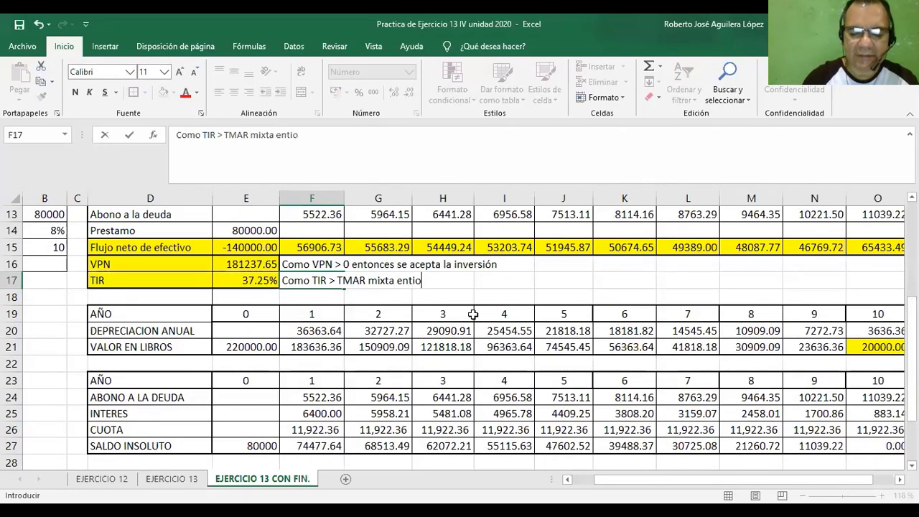
type("nces se a")
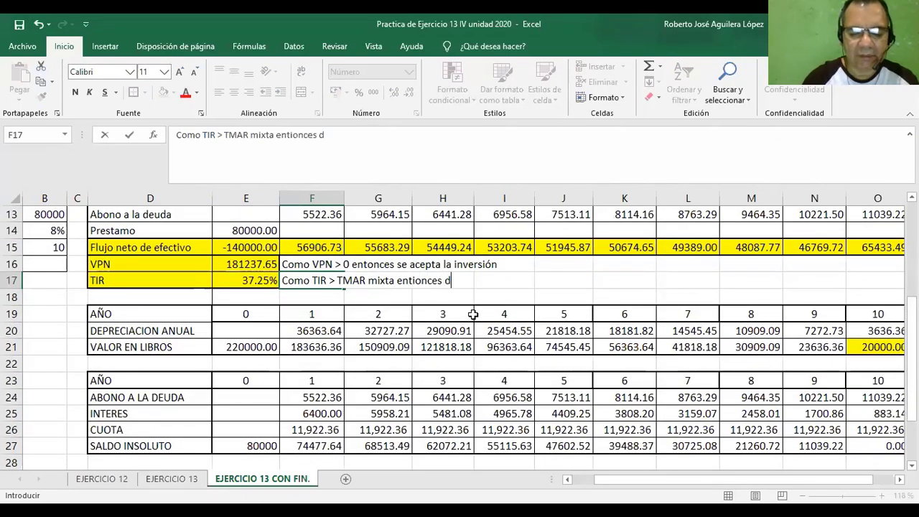
type("cept")
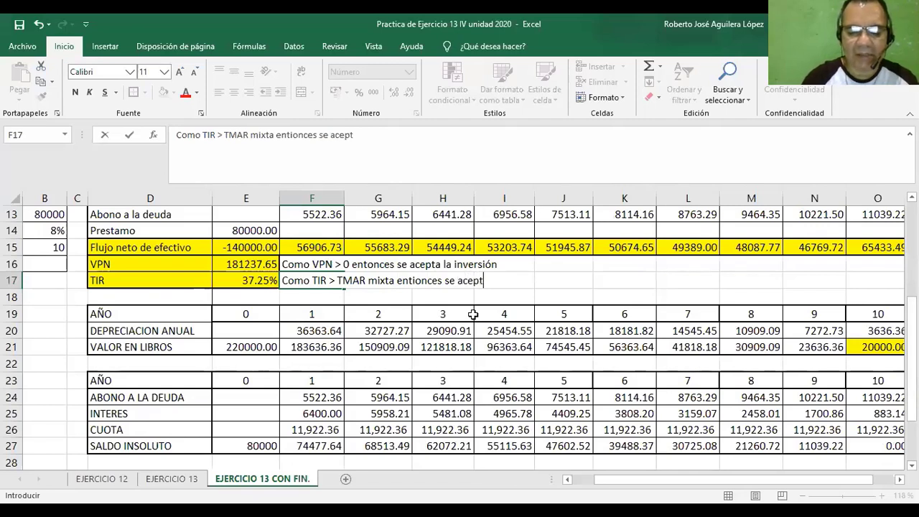
type("a la inve")
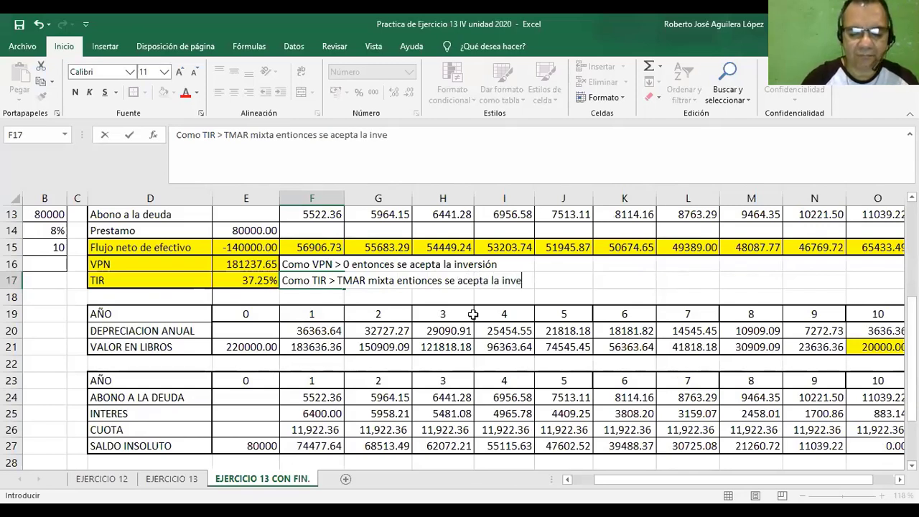
type("rsion.")
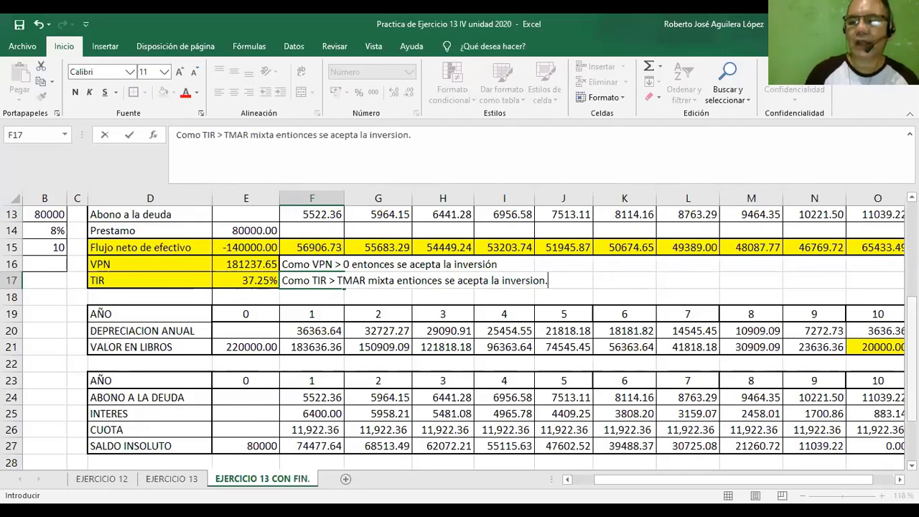
scroll(460, 337, "up", 2)
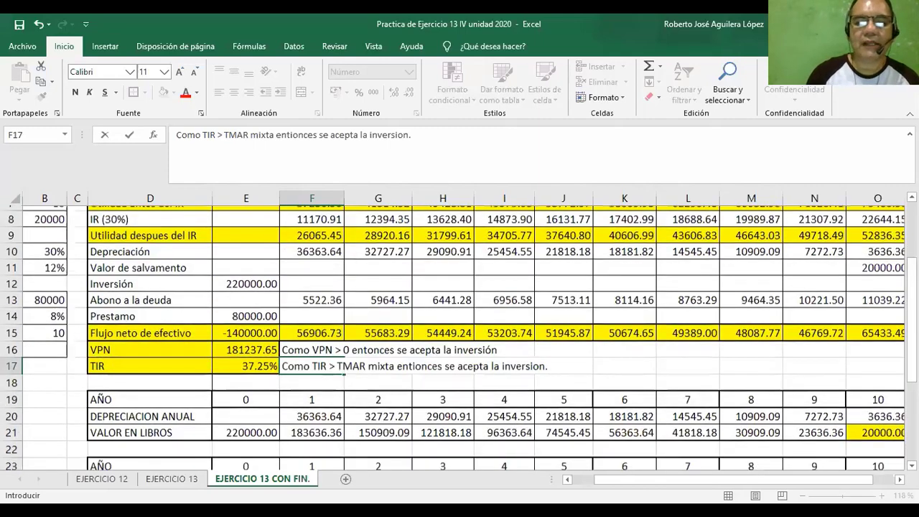
scroll(459, 337, "up", 2)
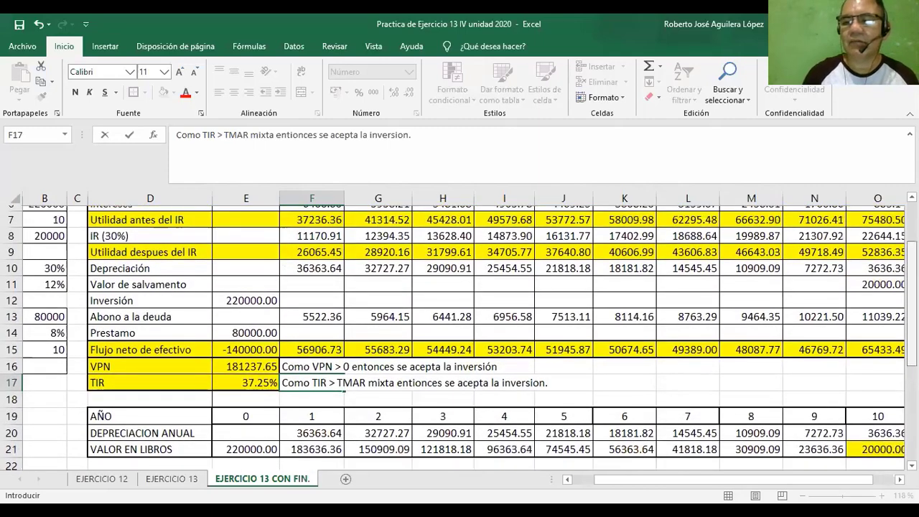
scroll(459, 337, "up", 1)
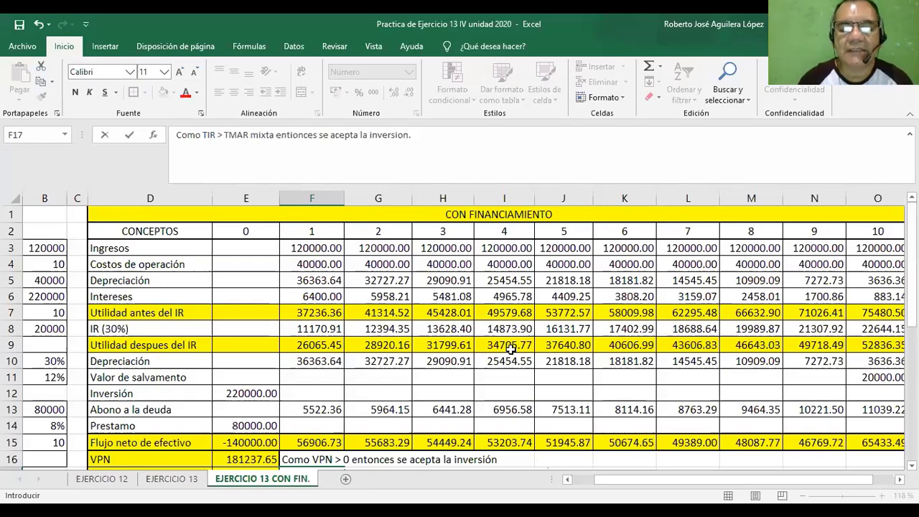
left_click(264, 483)
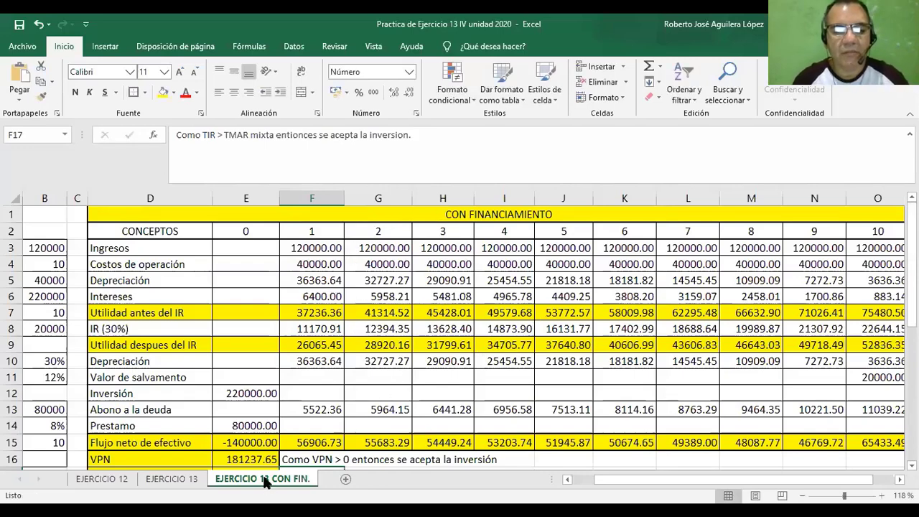
Create a copy of the EJERCICIO 13 CON FIN. sheet at the end of the workbook.
right_click(264, 477)
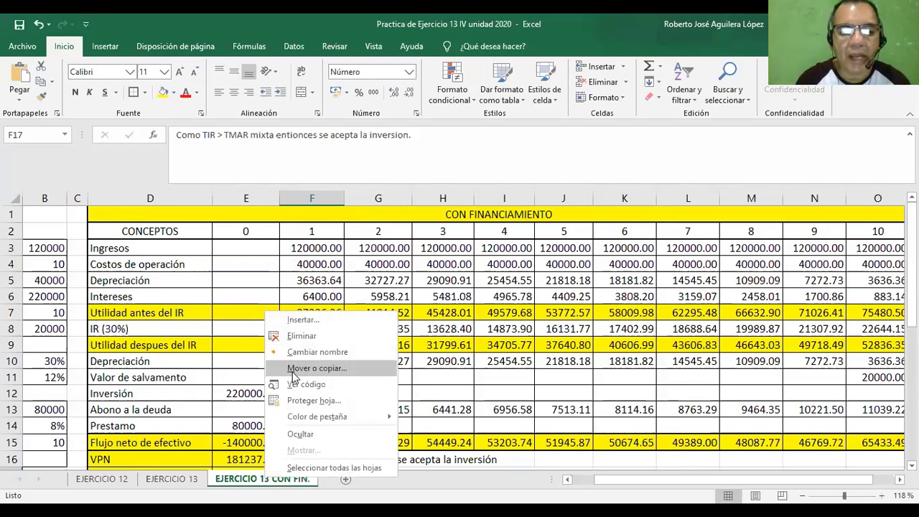
left_click(316, 368)
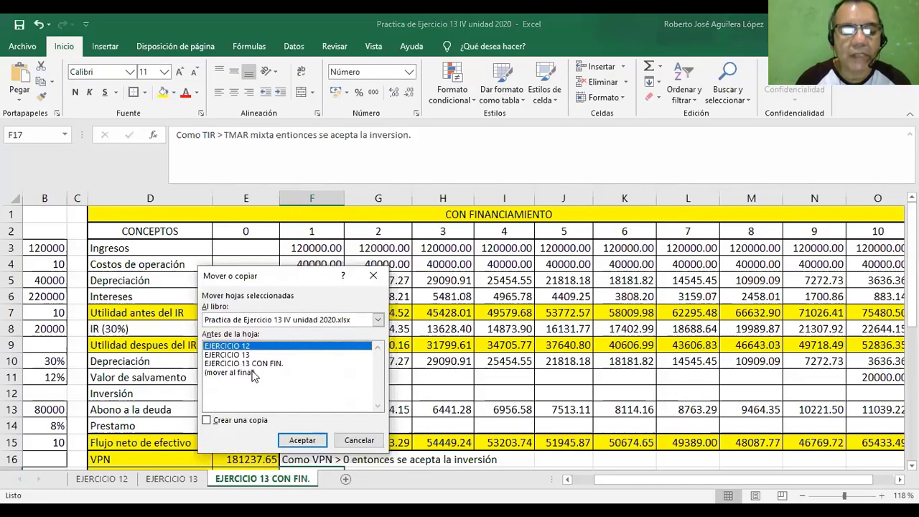
left_click(251, 372)
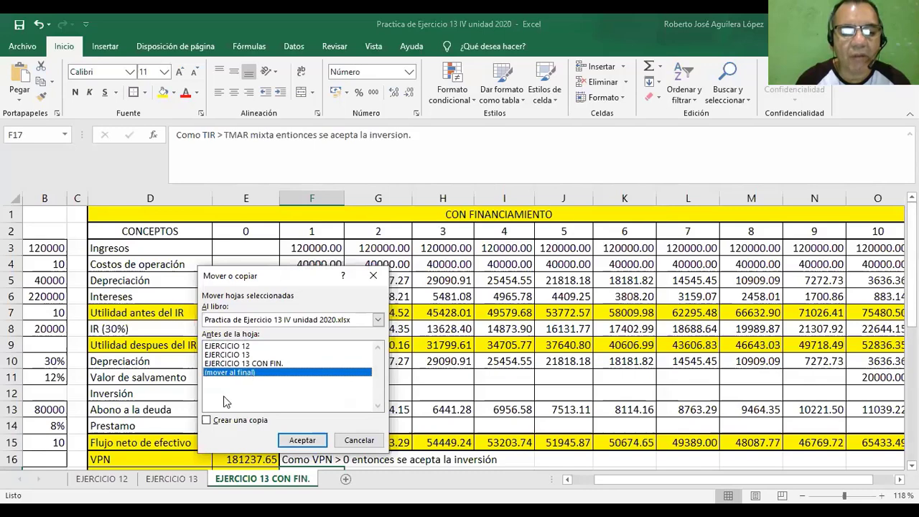
left_click(207, 420)
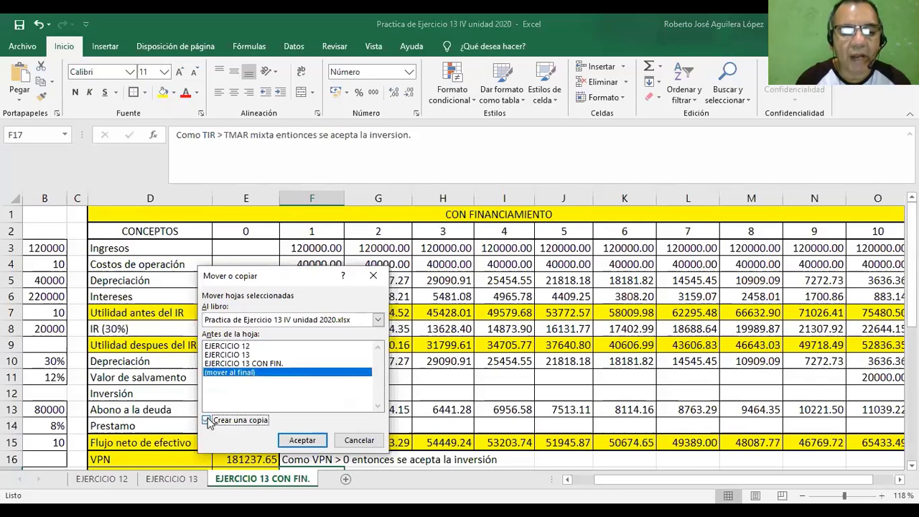
left_click(295, 440)
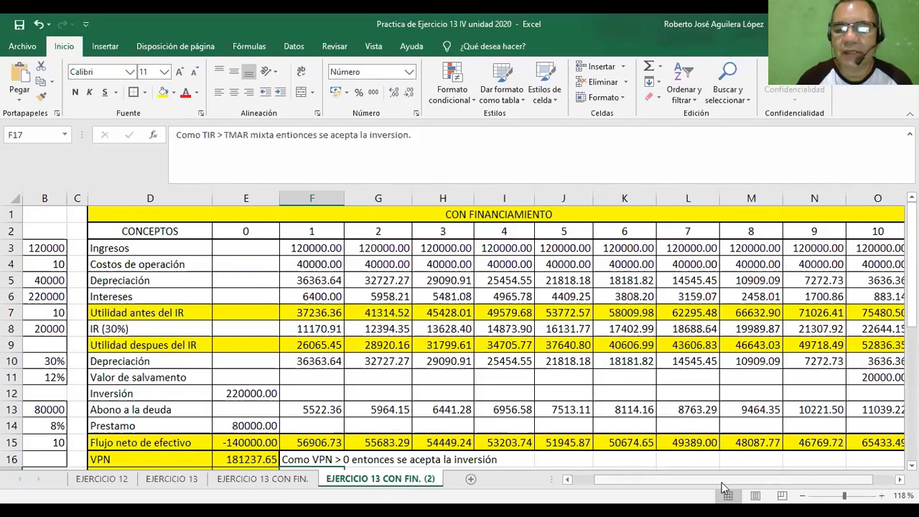
Set the Prestamo in B13 of the copied sheet to 0.
scroll(644, 480, "left", 1)
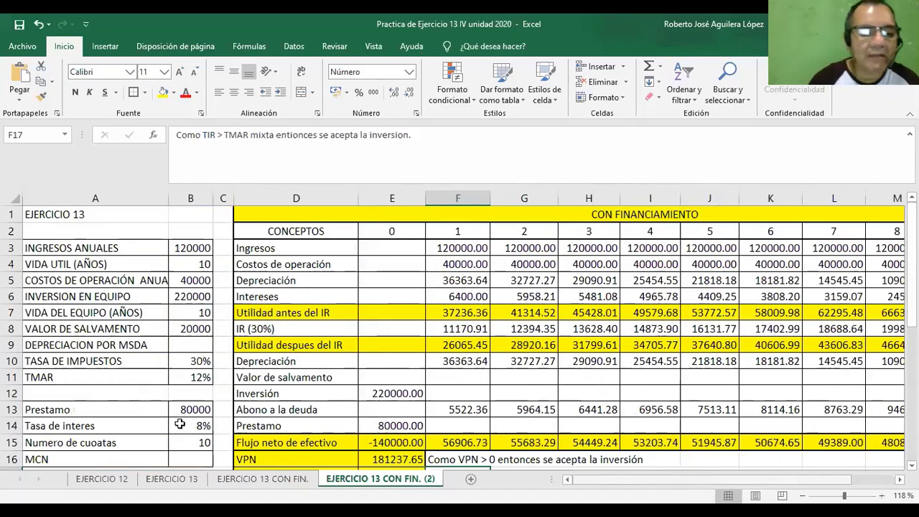
left_click(194, 411)
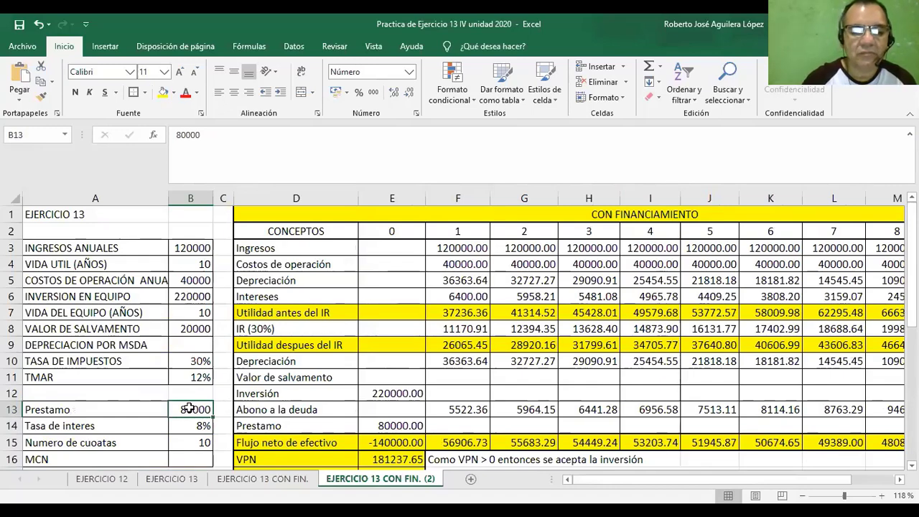
type("0")
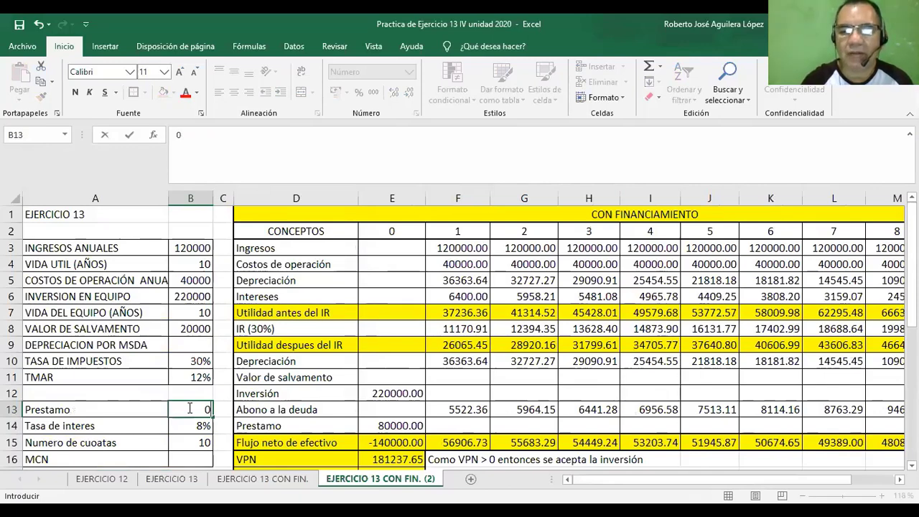
key("Return")
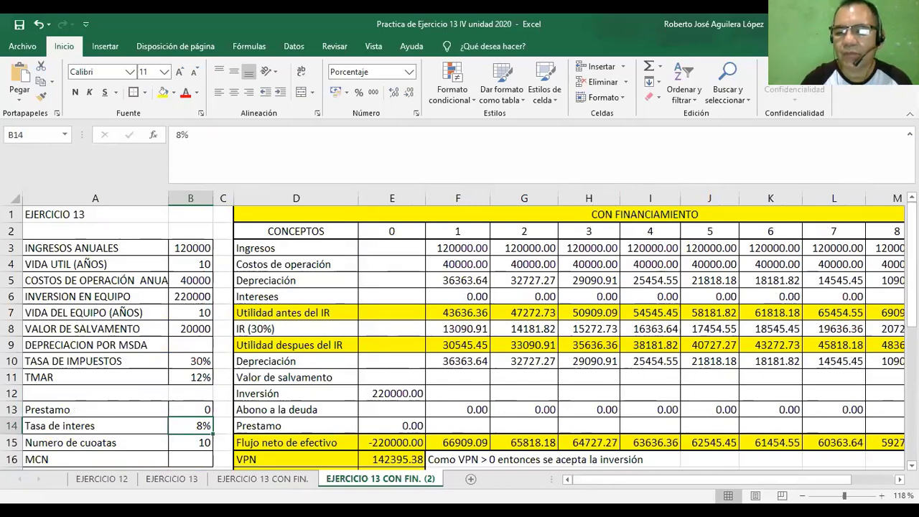
Examine the zero-loan copy's cash flow, VPN, TIR, debt table and TMAR mixta table.
scroll(792, 434, "right", 1)
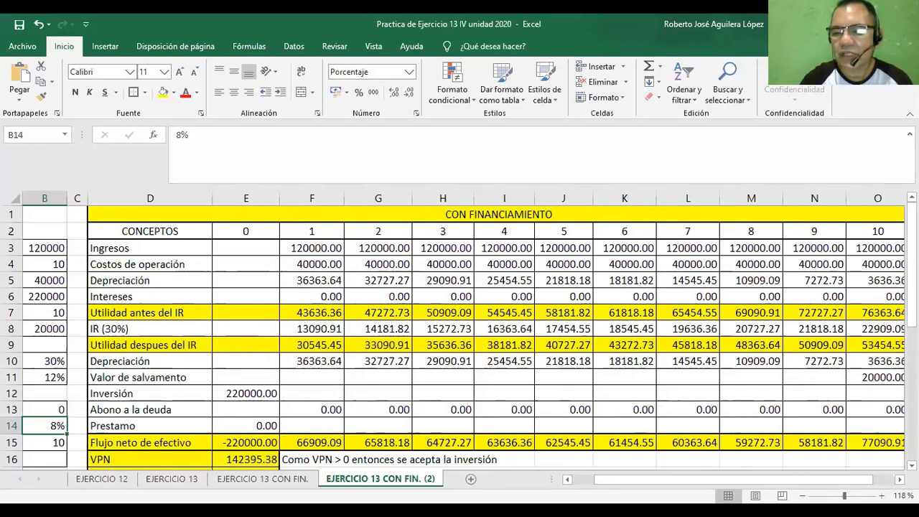
scroll(459, 337, "down", 1)
scroll(460, 337, "down", 2)
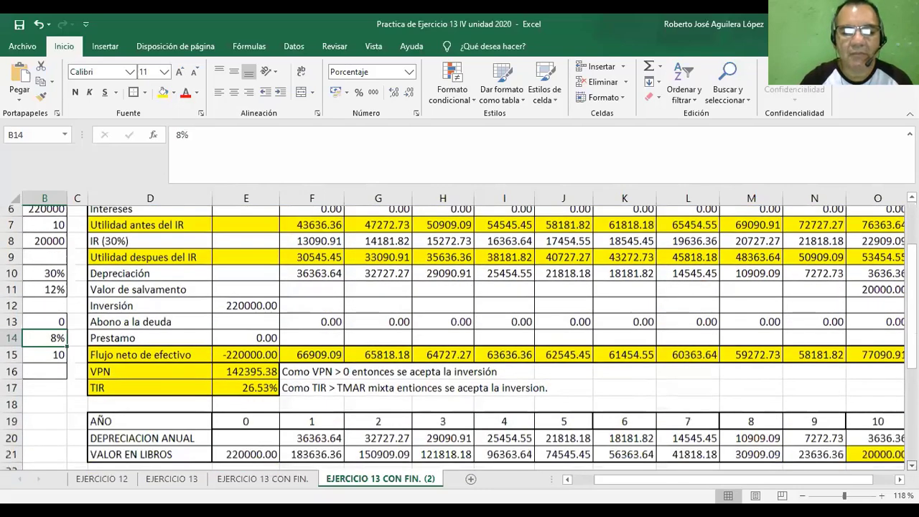
scroll(886, 461, "down", 5)
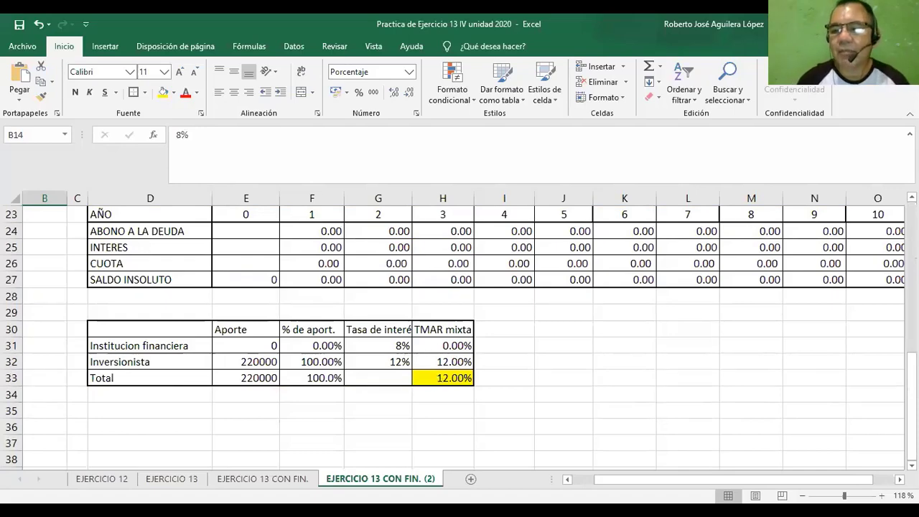
left_click_drag(912, 399, 912, 305)
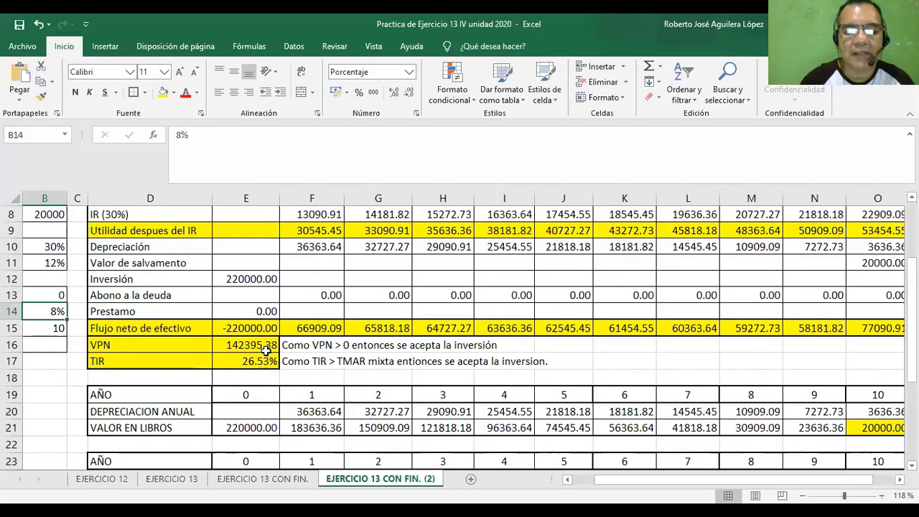
Compare the VPN in E16 and TIR in E17 of the zero-loan copy with those on the EJERCICIO 13 sheet.
left_click(266, 349)
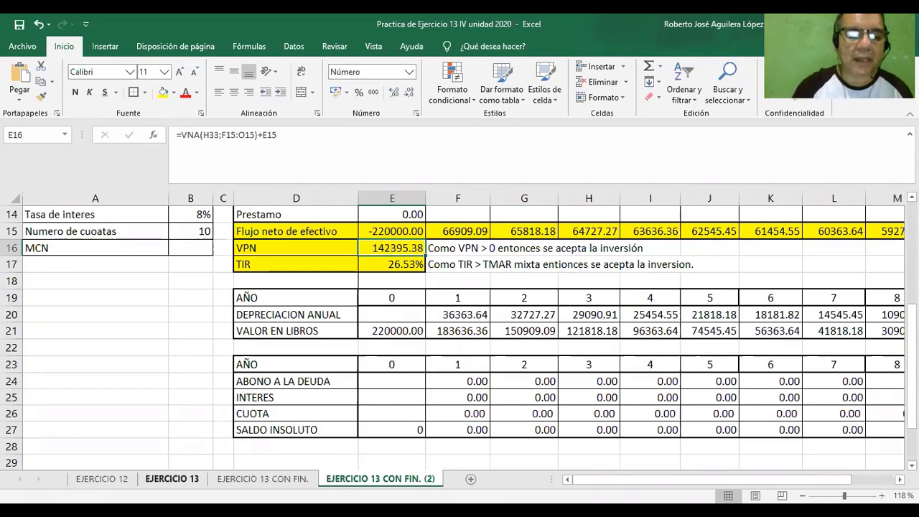
left_click(188, 479)
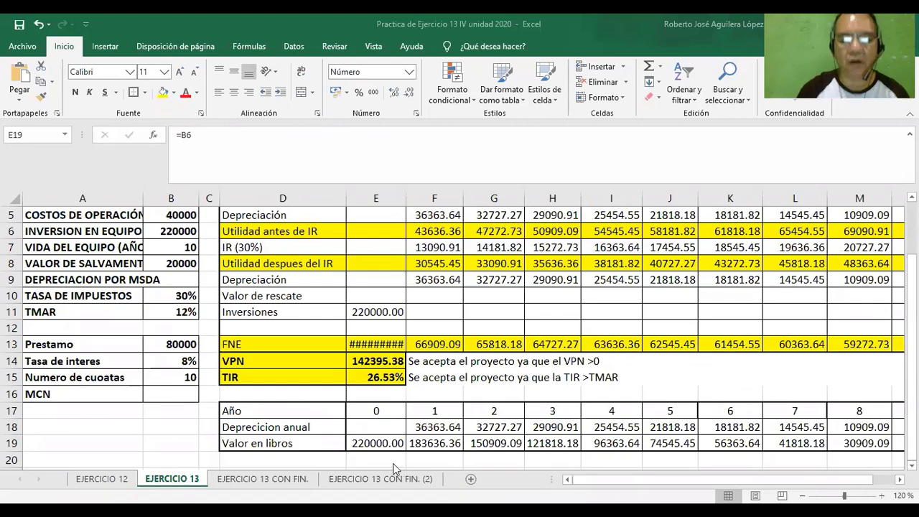
left_click(380, 479)
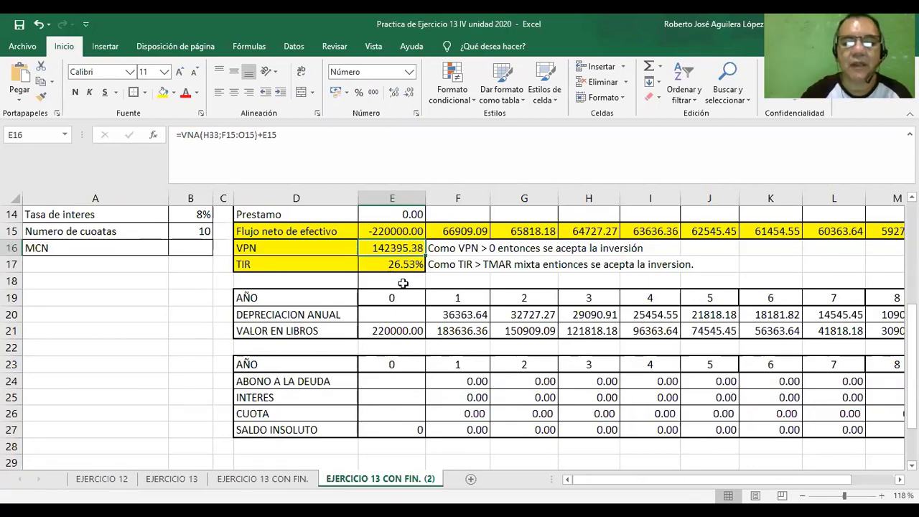
left_click(403, 266)
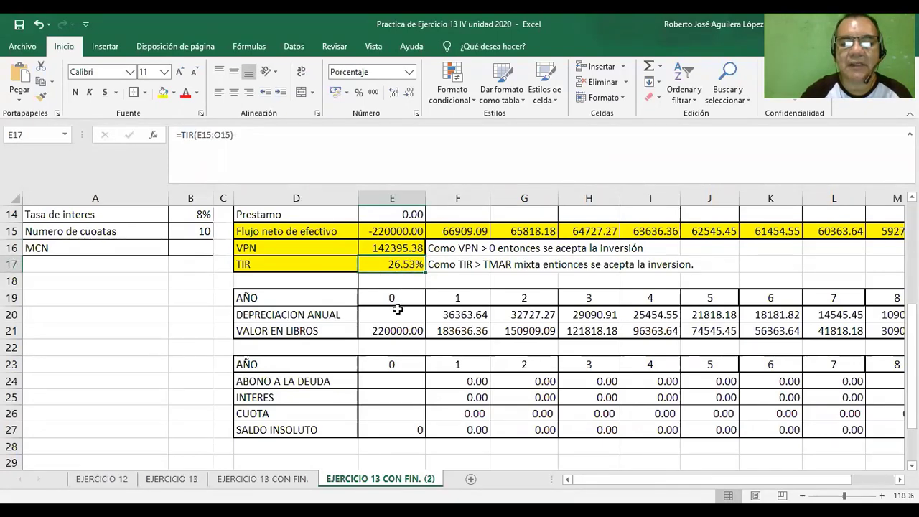
left_click(173, 478)
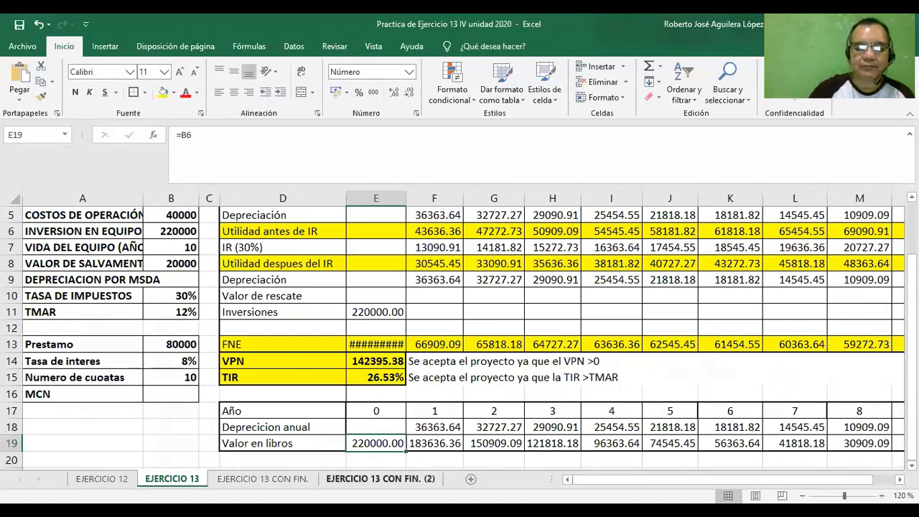
Compare the zero-loan copy with the EJERCICIO 13 CON FIN. sheet, examining its Prestamo, Intereses and cash flow rows.
left_click(380, 478)
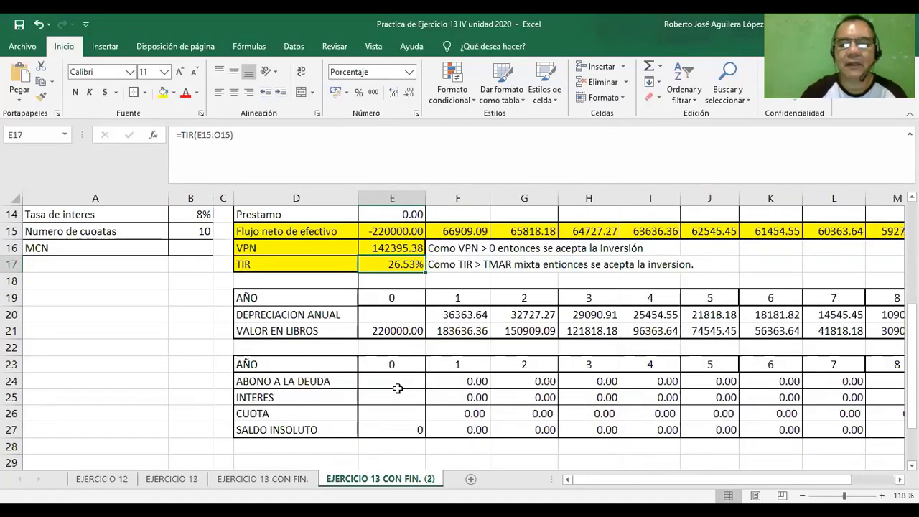
scroll(459, 338, "up", 3)
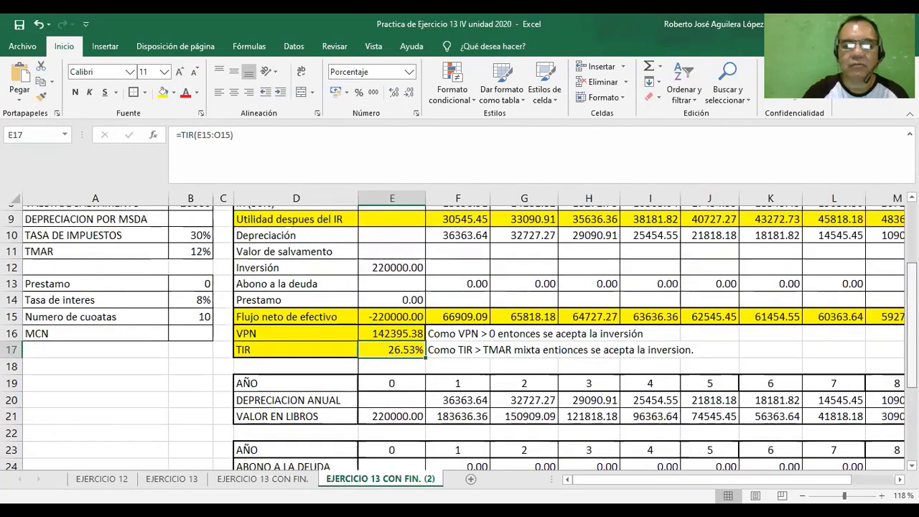
left_click(249, 479)
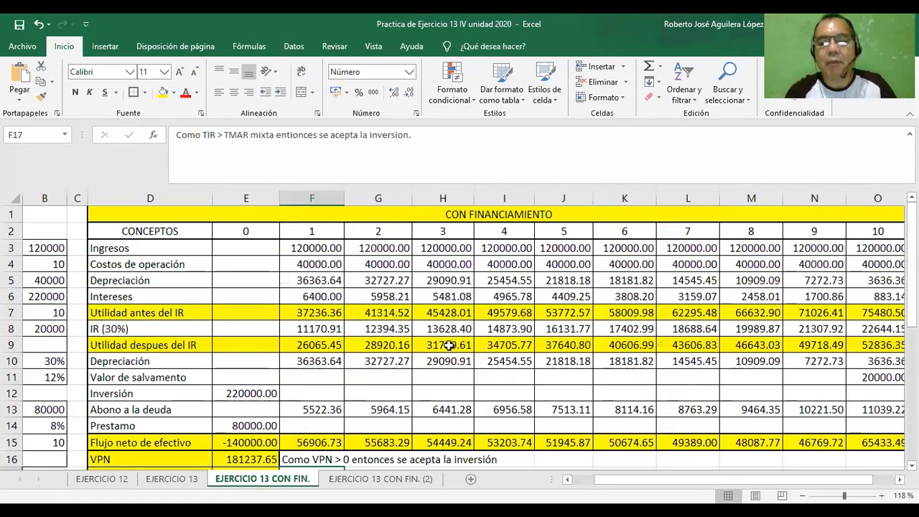
double_click(557, 289)
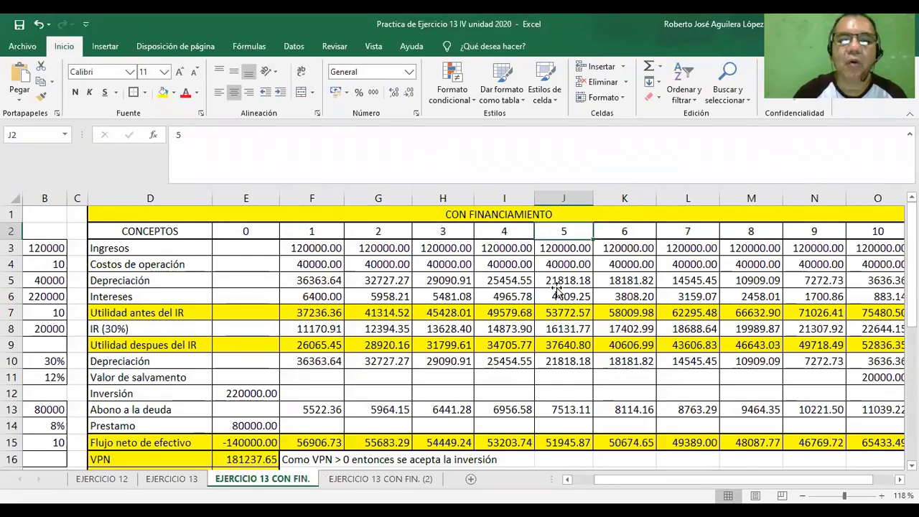
left_click(558, 294)
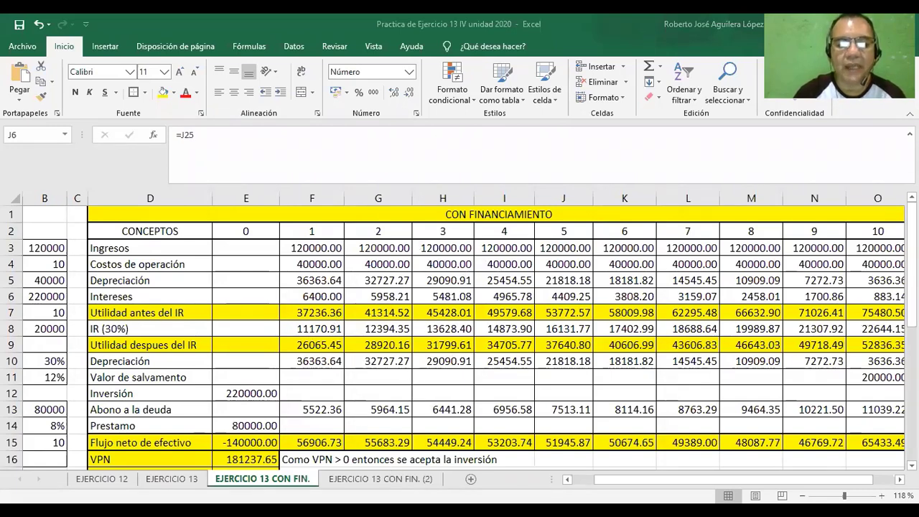
left_click_drag(635, 477, 614, 478)
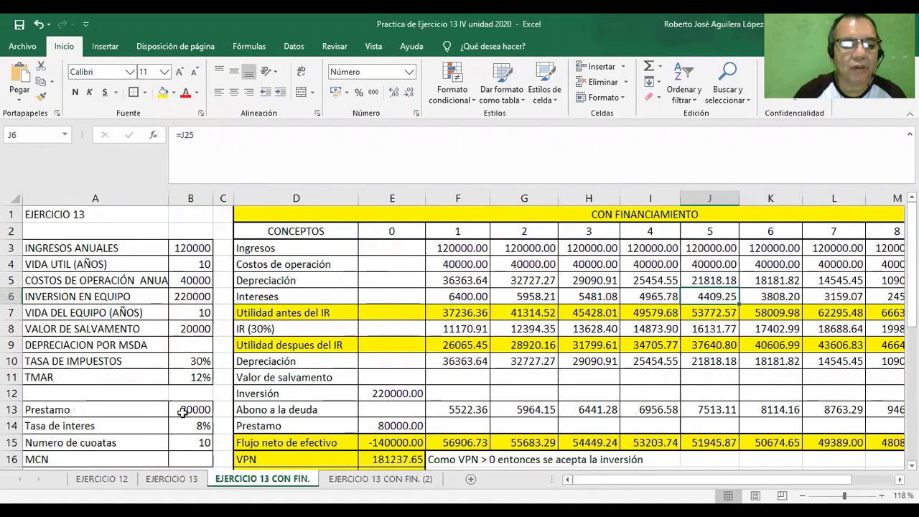
Highlight the zero Prestamo cell B13 on the EJERCICIO 13 CON FIN. (2) sheet with a yellow fill.
left_click(362, 479)
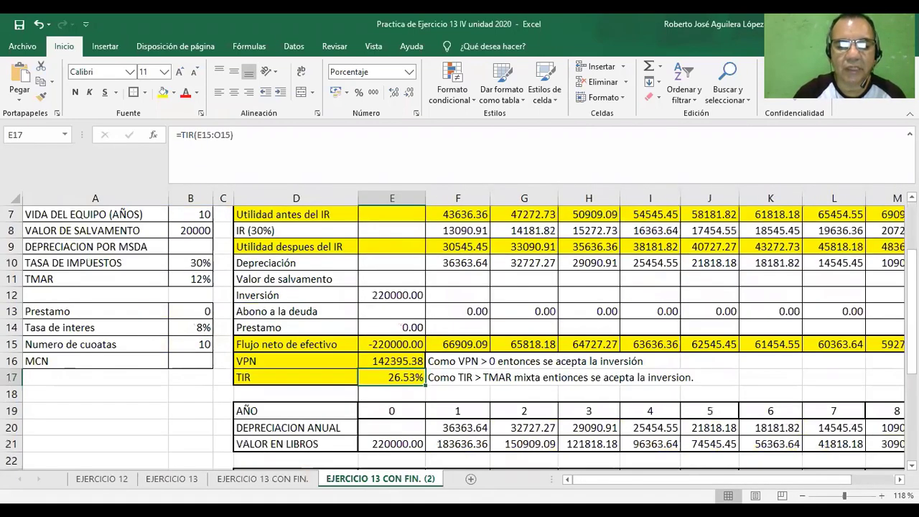
left_click(188, 312)
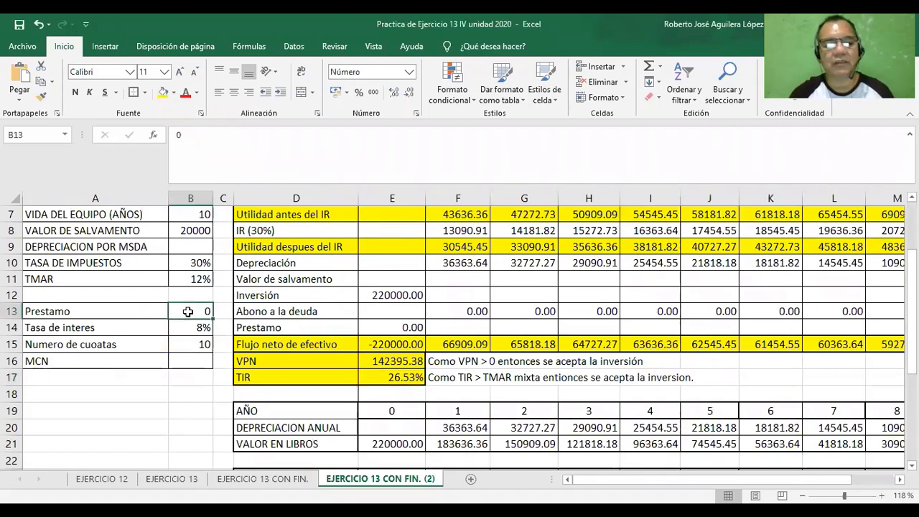
left_click(162, 95)
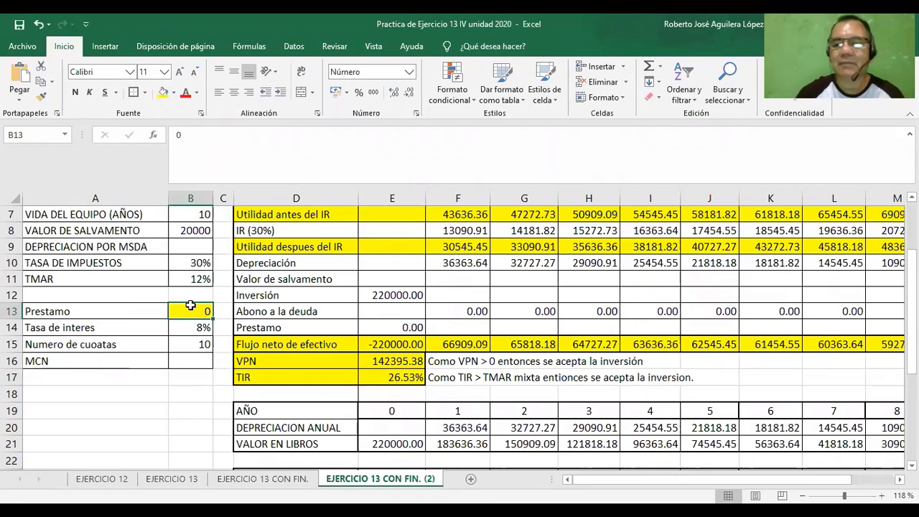
Change the cash flow table's title in D1 of the zero-loan copy to SIN FINANCIAMIENTO.
scroll(912, 308, "up", 2)
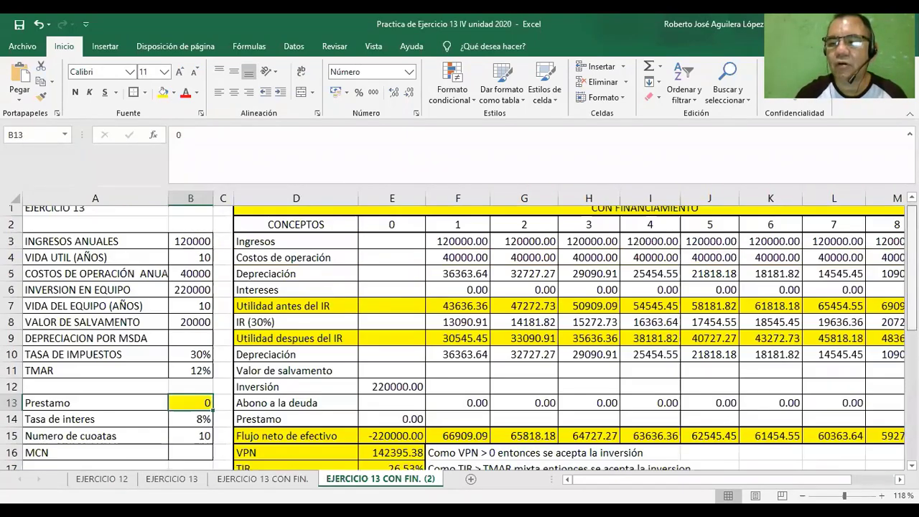
left_click(636, 216)
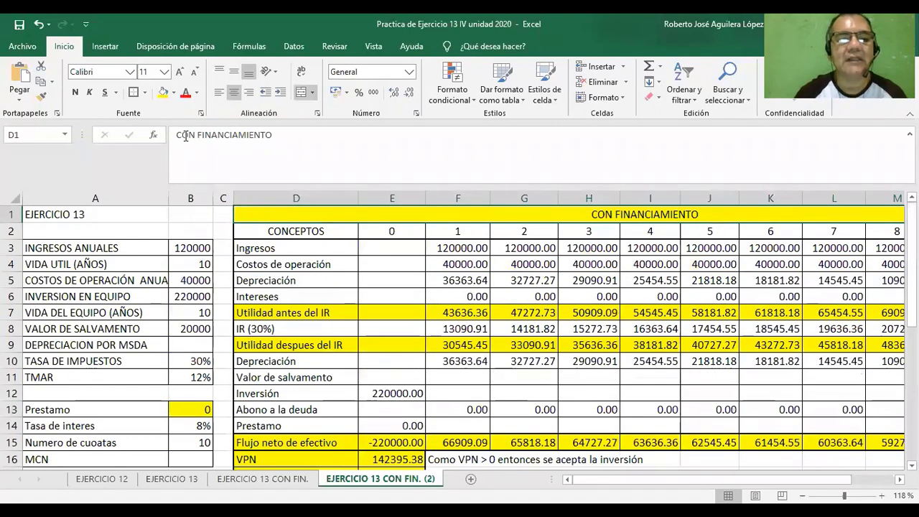
left_click(185, 136)
key("BackSpace")
key("BackSpace")
type("SIN")
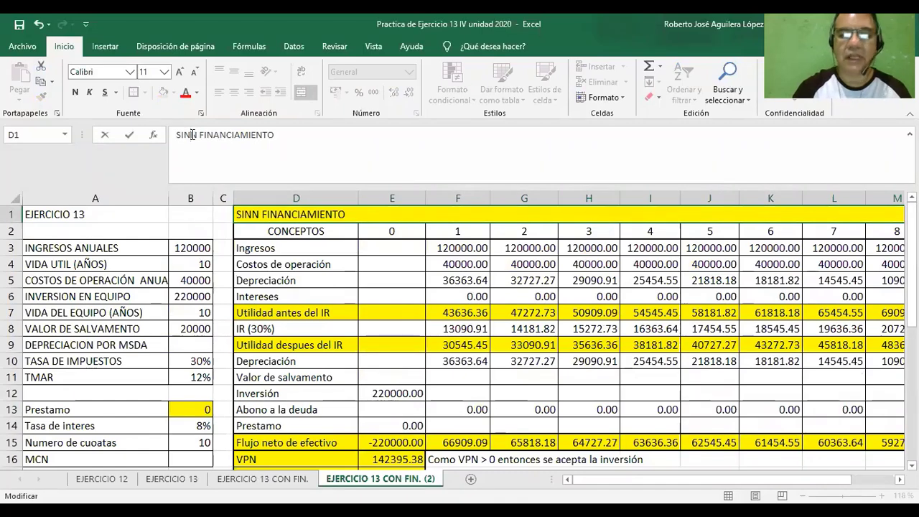
key("Delete")
key("Return")
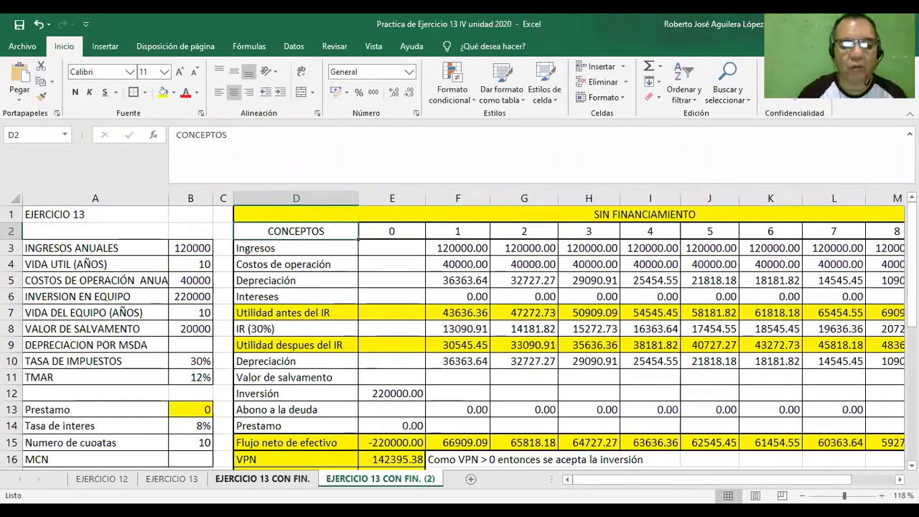
left_click(263, 478)
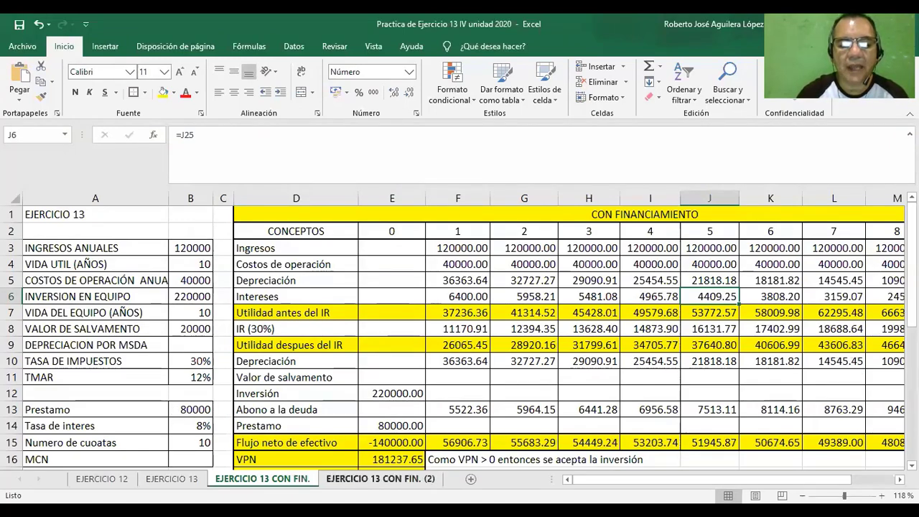
left_click(380, 479)
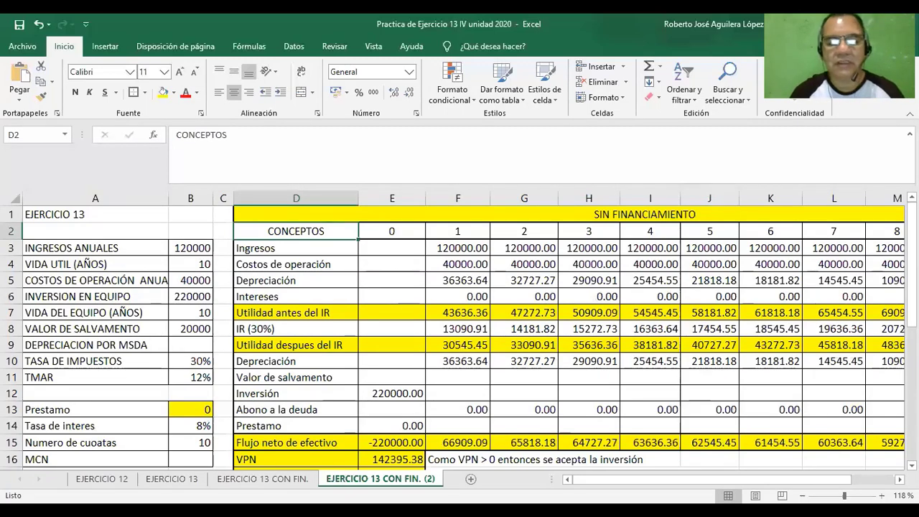
right_click(347, 478)
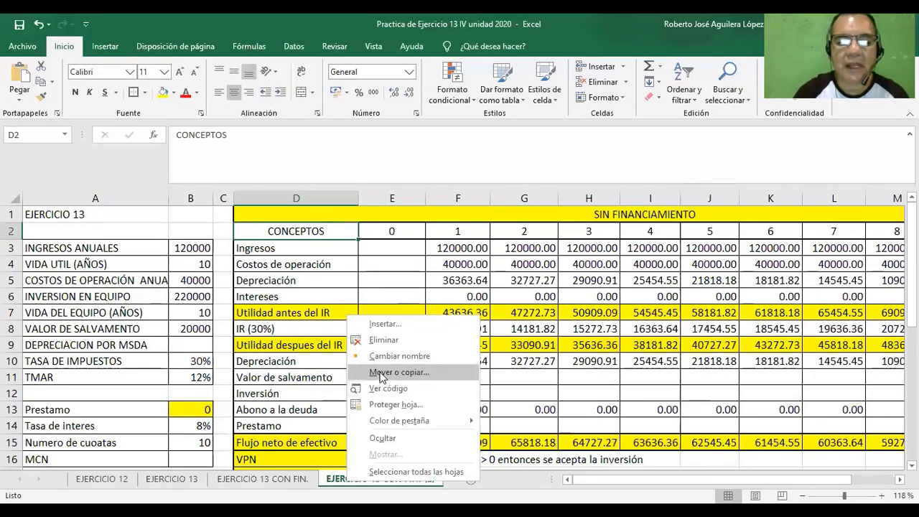
left_click(383, 357)
left_click_drag(384, 349, 386, 480)
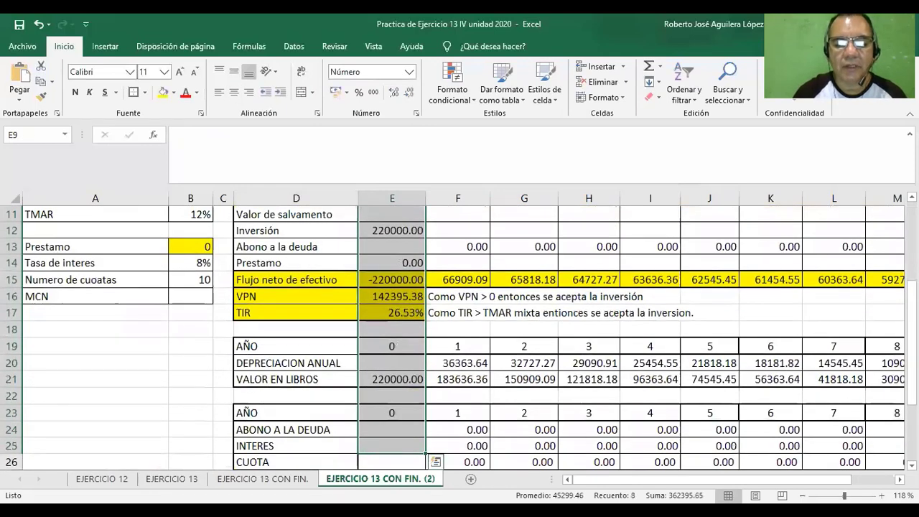
left_click(446, 460)
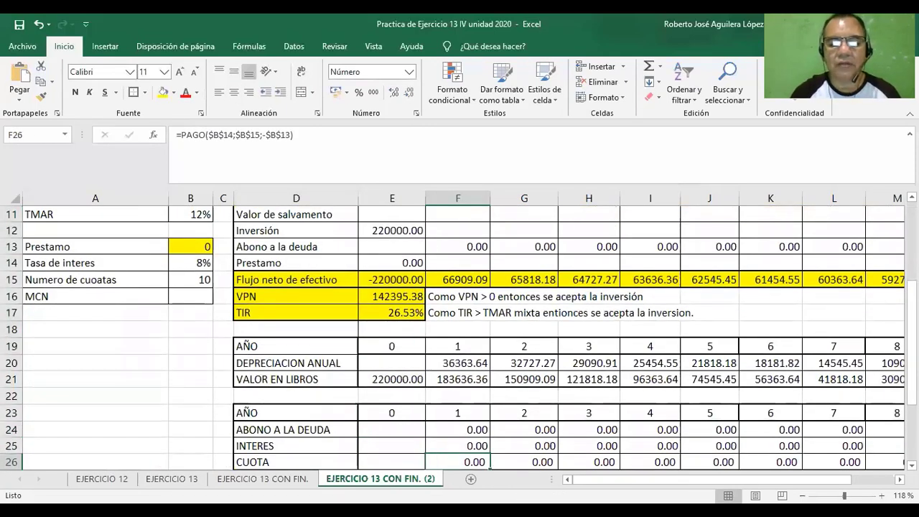
Replace CON with SIN in the zero-loan copy's sheet name, making it EJERCICIO 13 SIN FIN. (2).
right_click(399, 477)
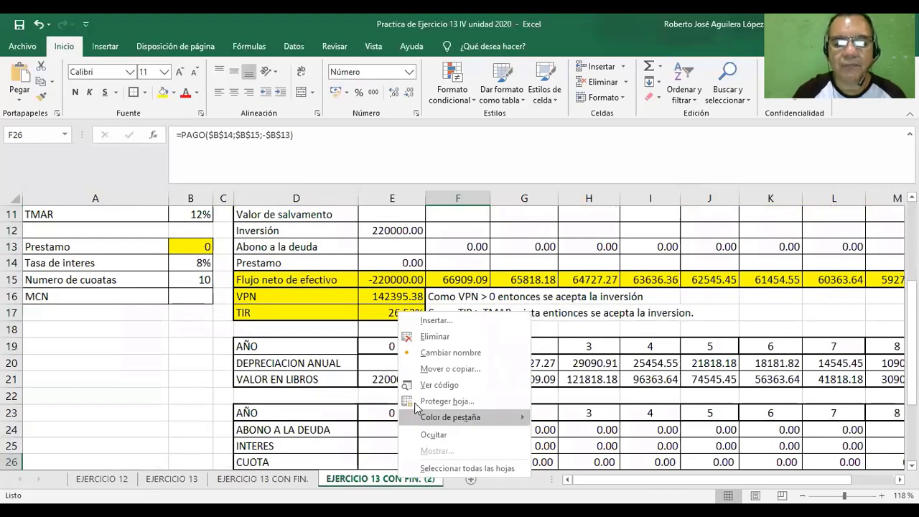
left_click(399, 476)
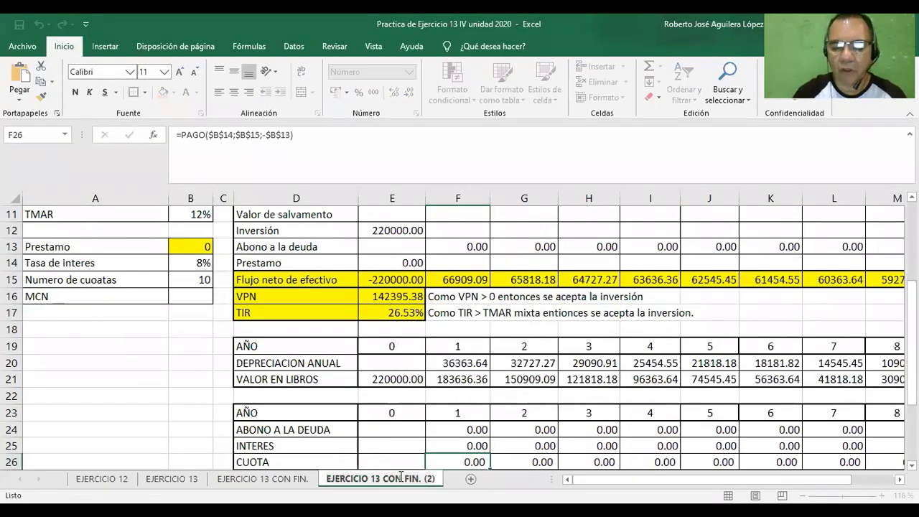
key("BackSpace")
key("BackSpace")
key("BackSpace")
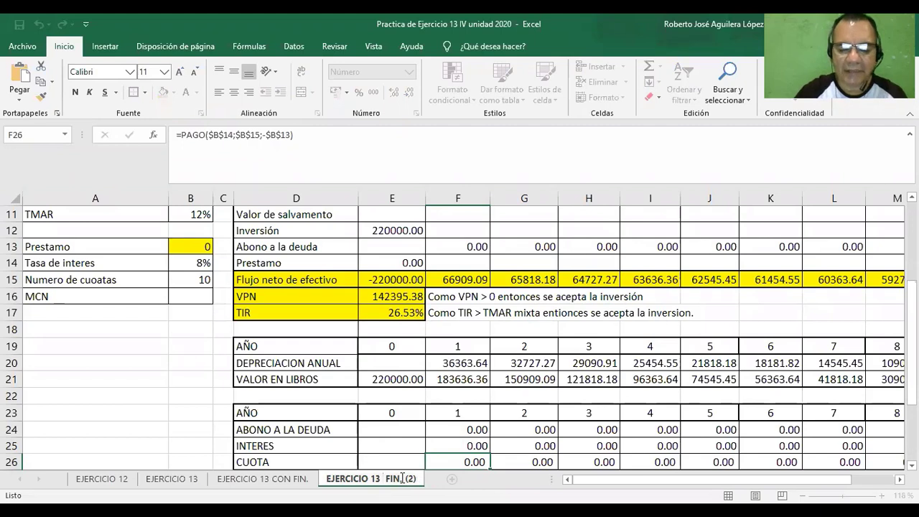
type("SIN")
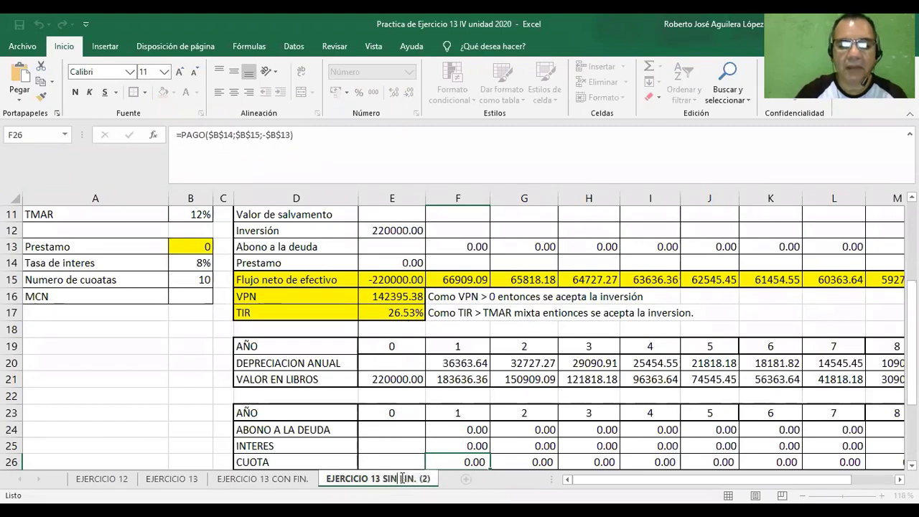